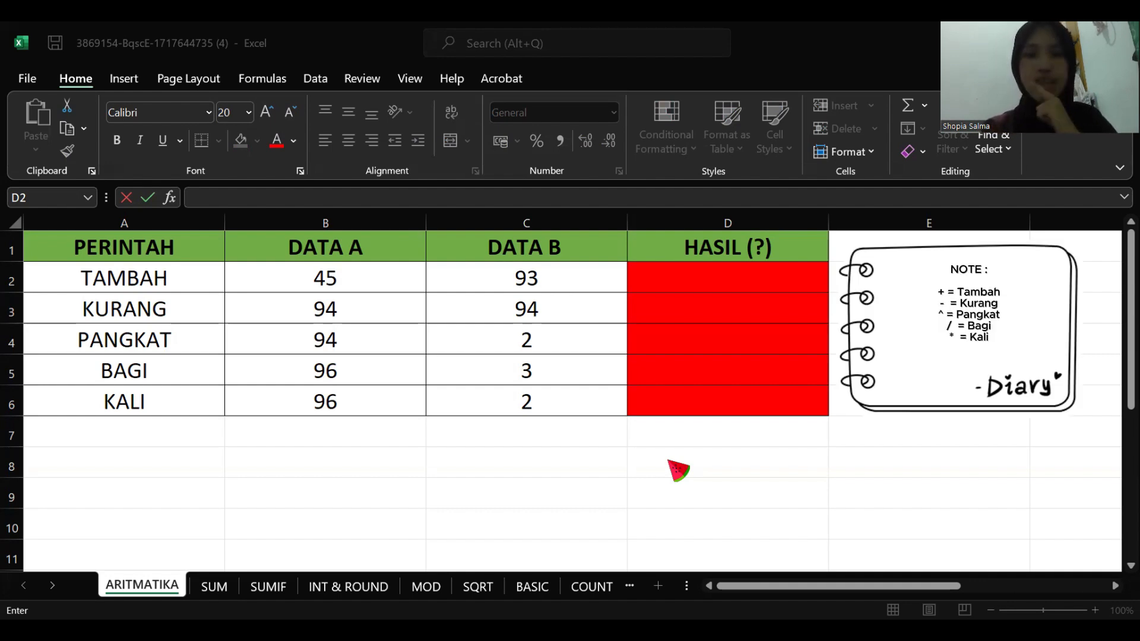
Step: Enter the addition formula =B2+C2 in cell D2 for the TAMBAH row
click(401, 347)
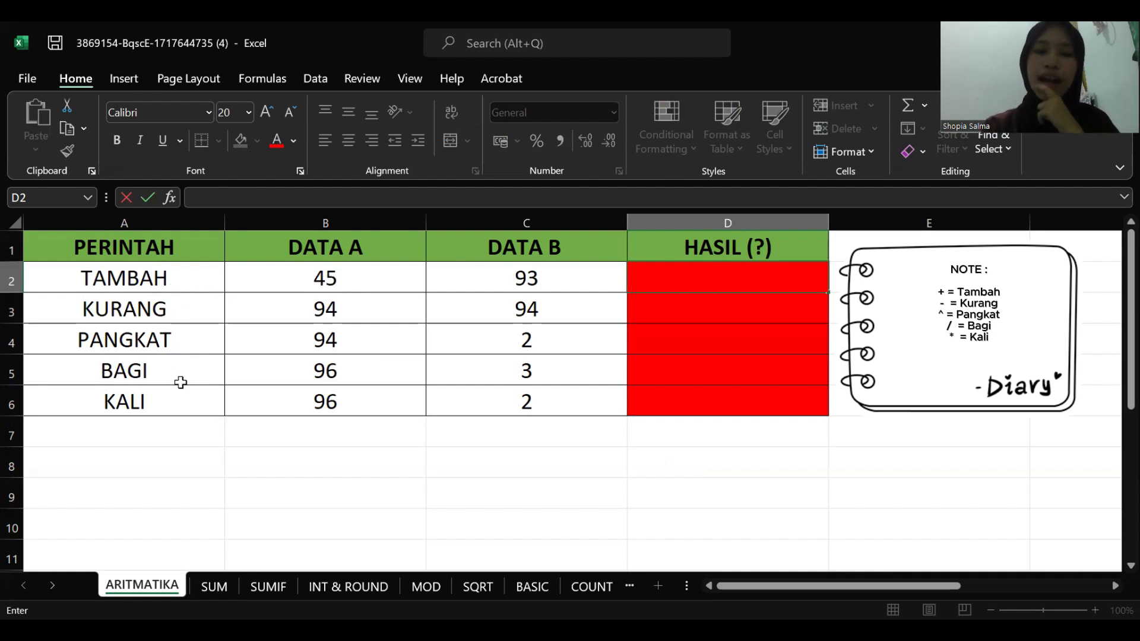
click(191, 285)
click(715, 285)
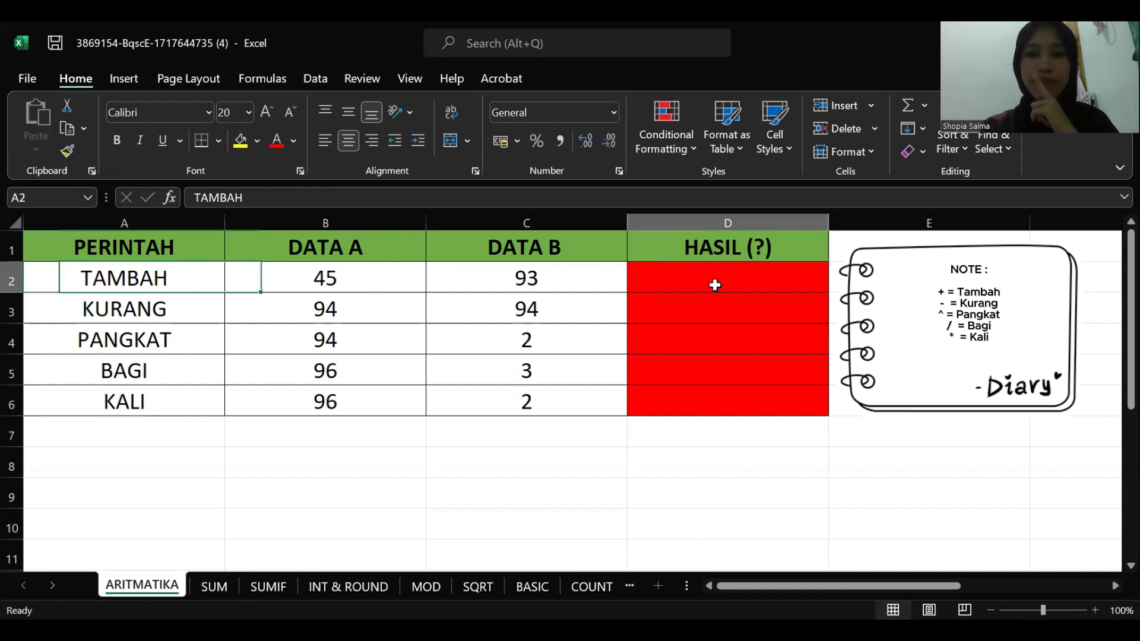
click(357, 193)
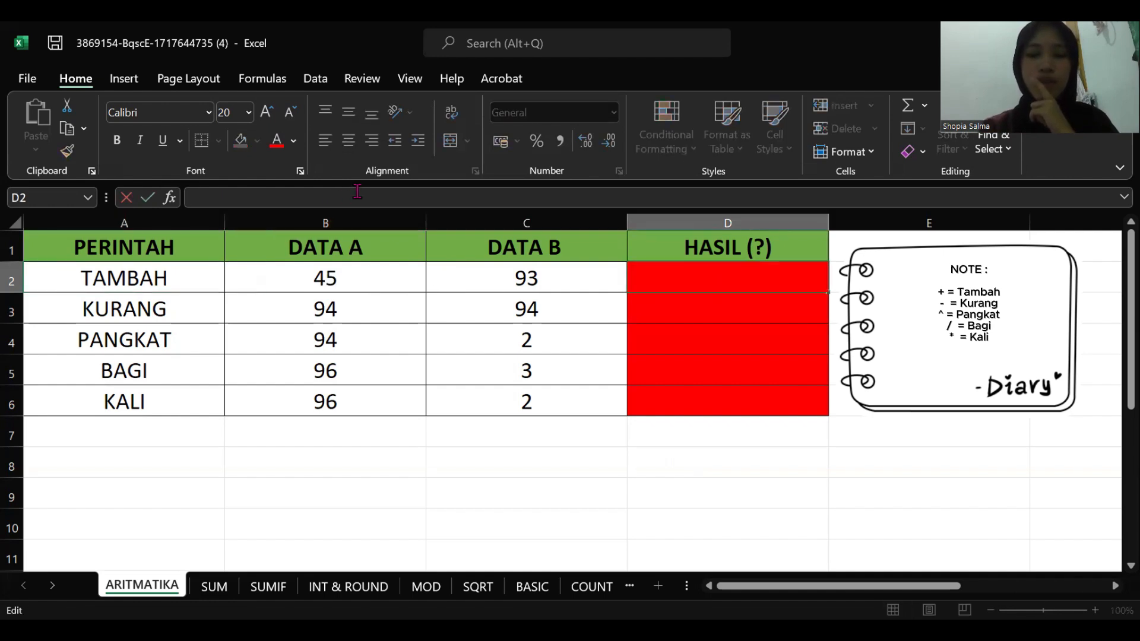
text(=)
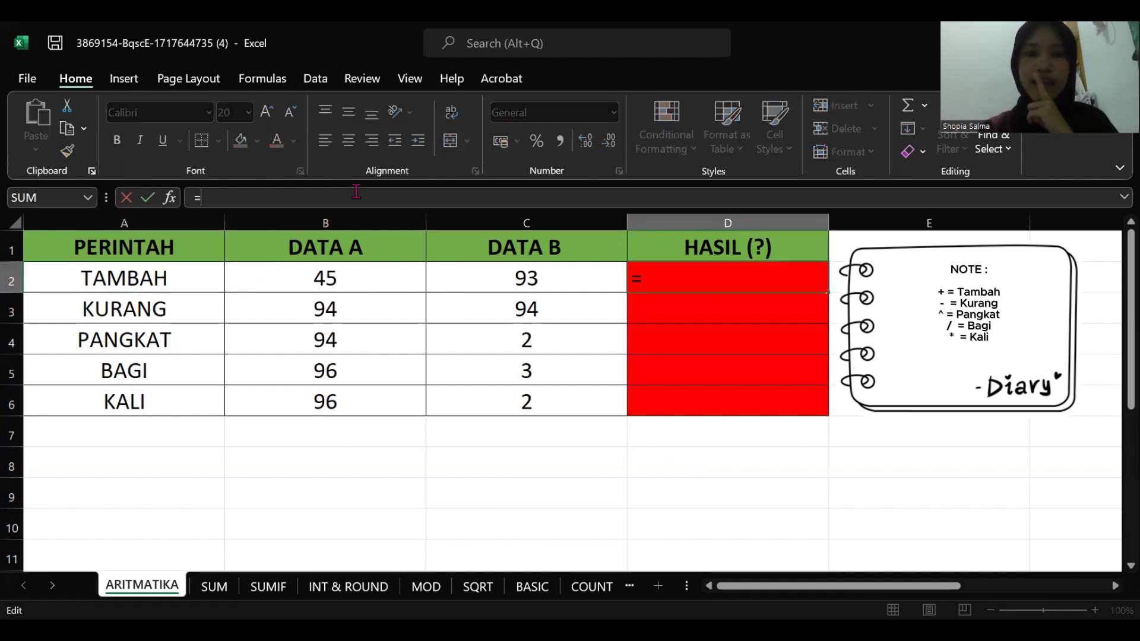
click(353, 284)
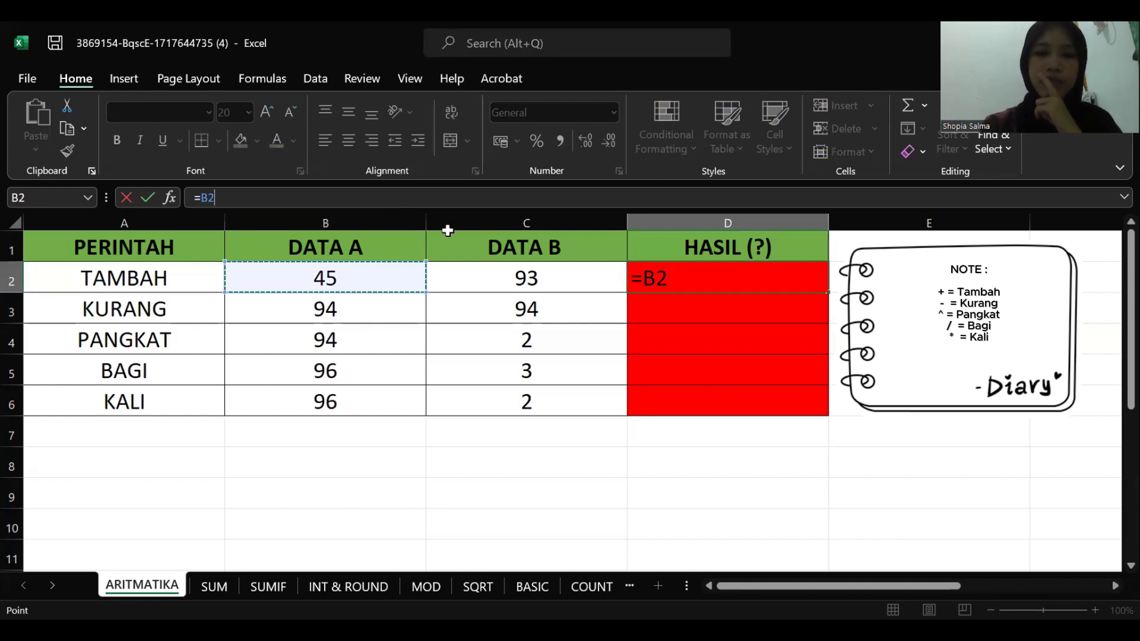
text(+)
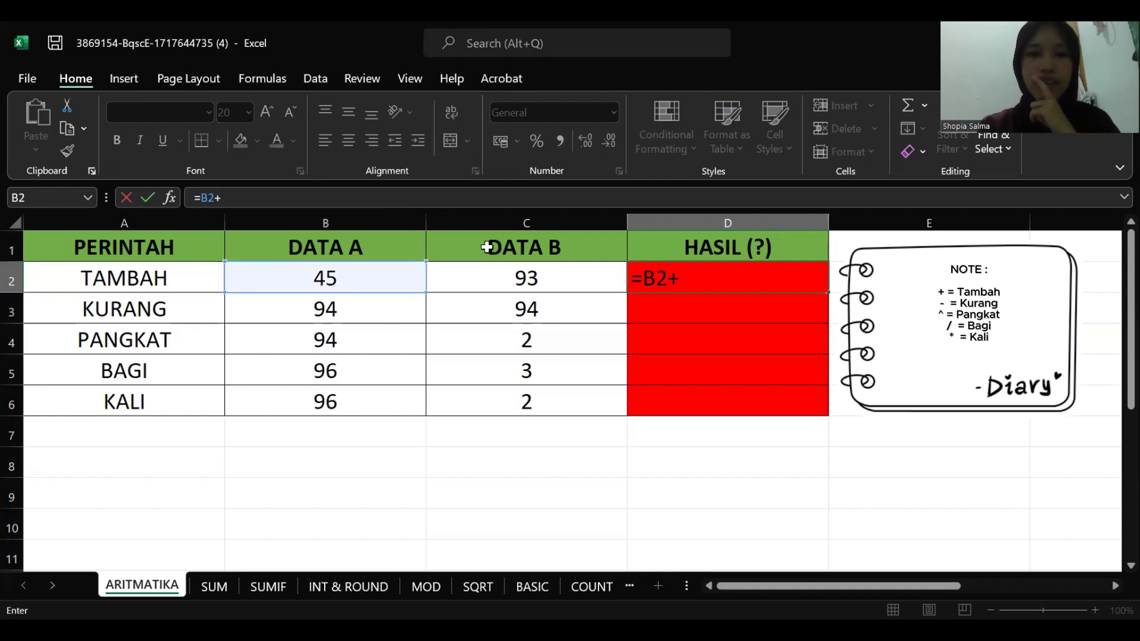
click(500, 279)
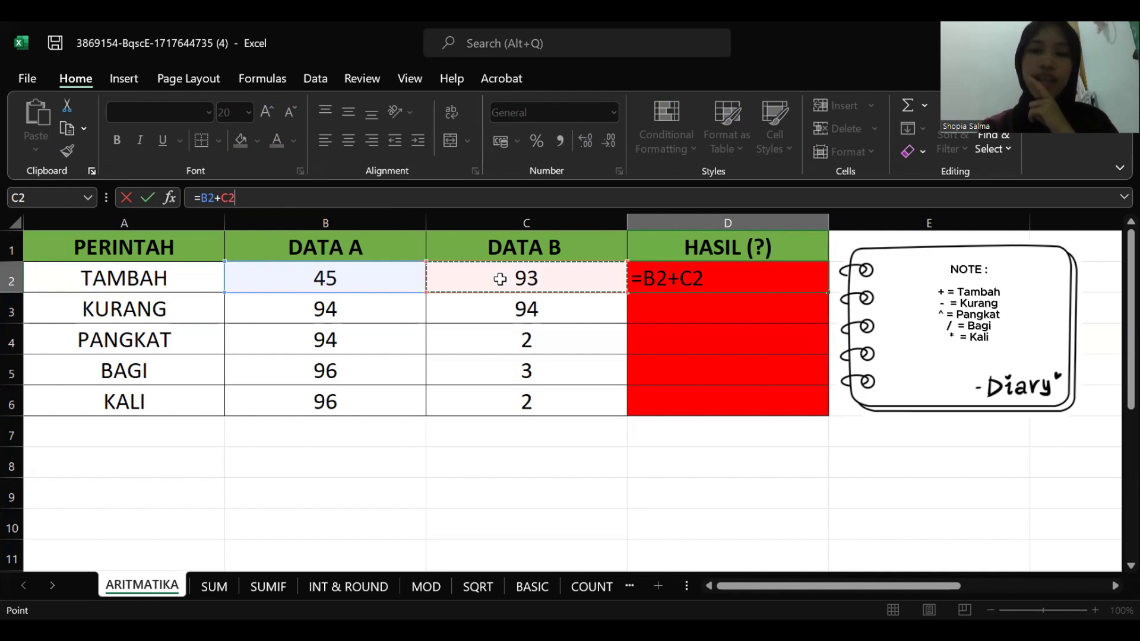
key(Return)
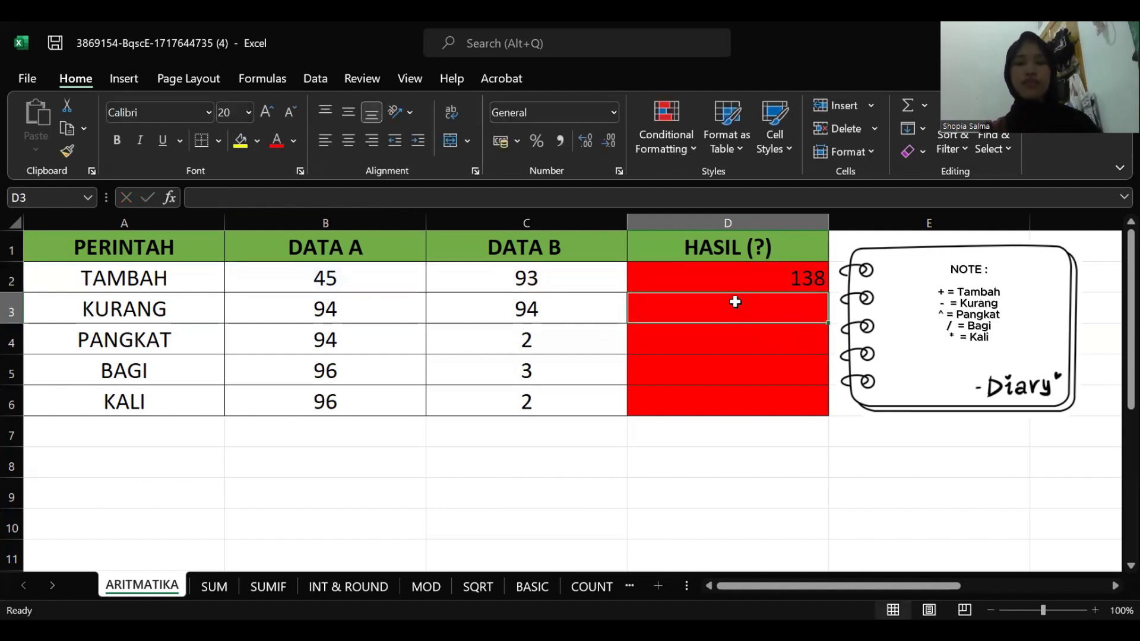
Step: Enter the subtraction formula =B3-C3 in cell D3 for the KURANG row
click(261, 198)
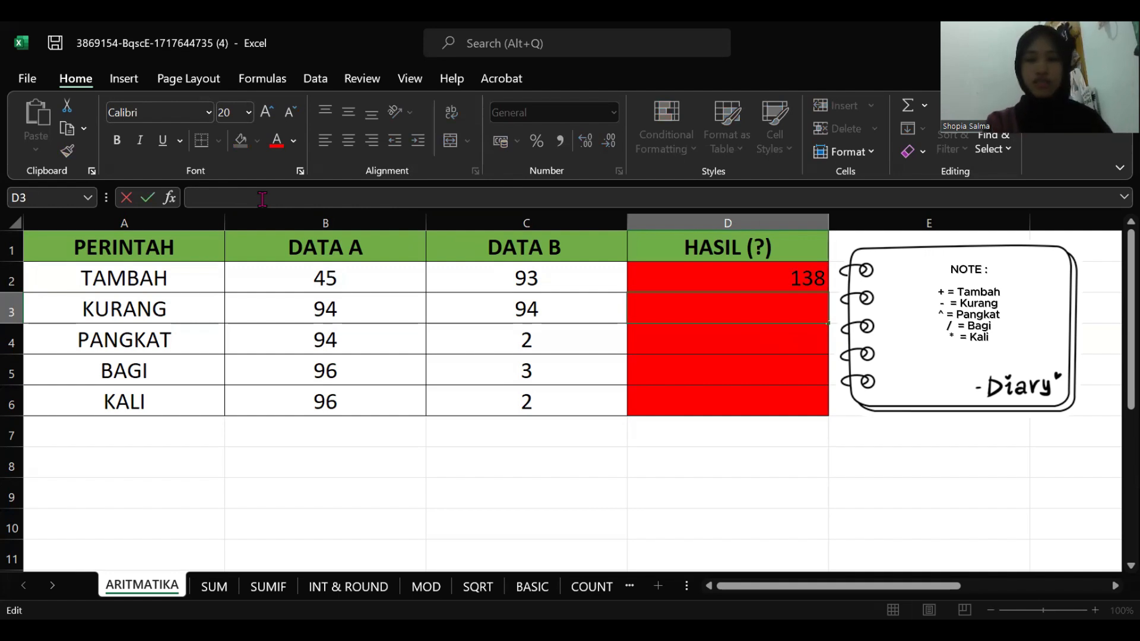
text(=)
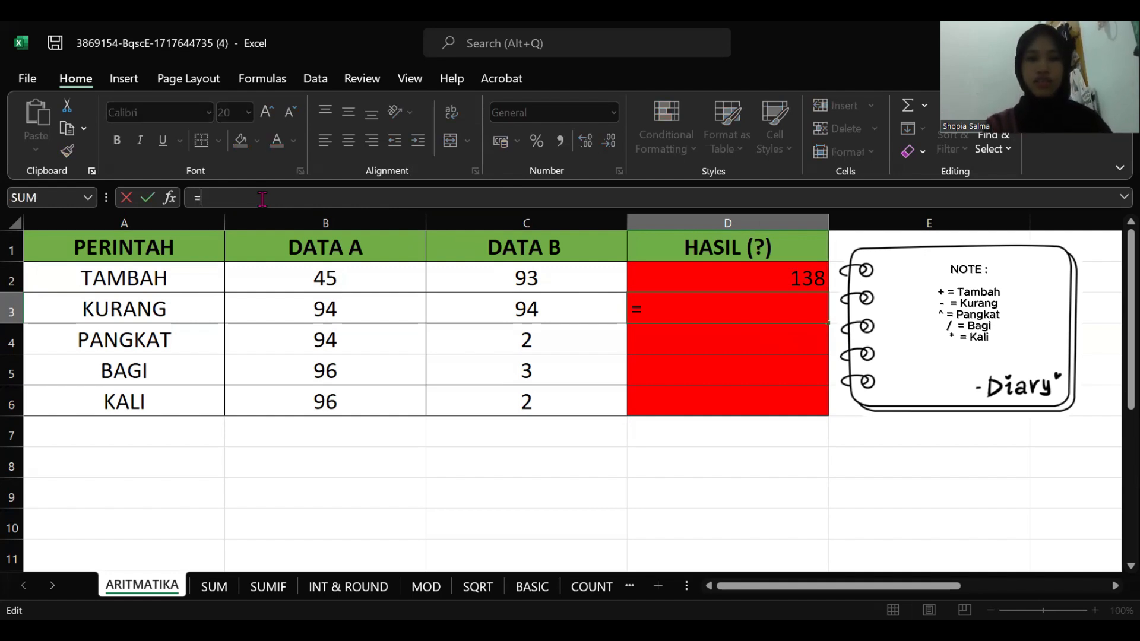
click(345, 313)
text(-)
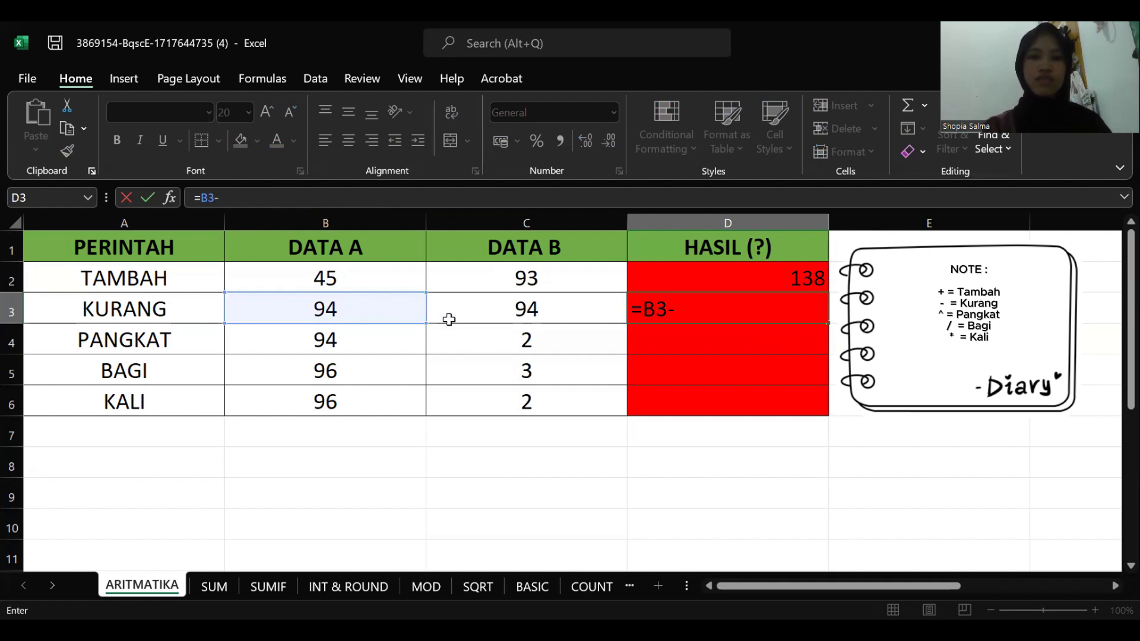
click(519, 309)
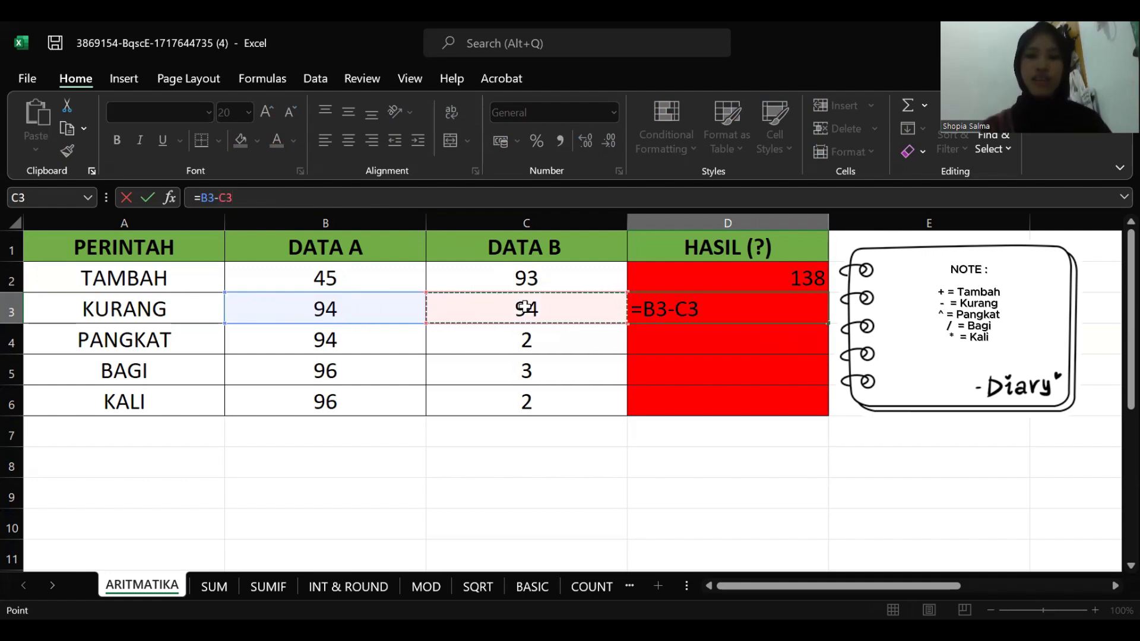
key(Return)
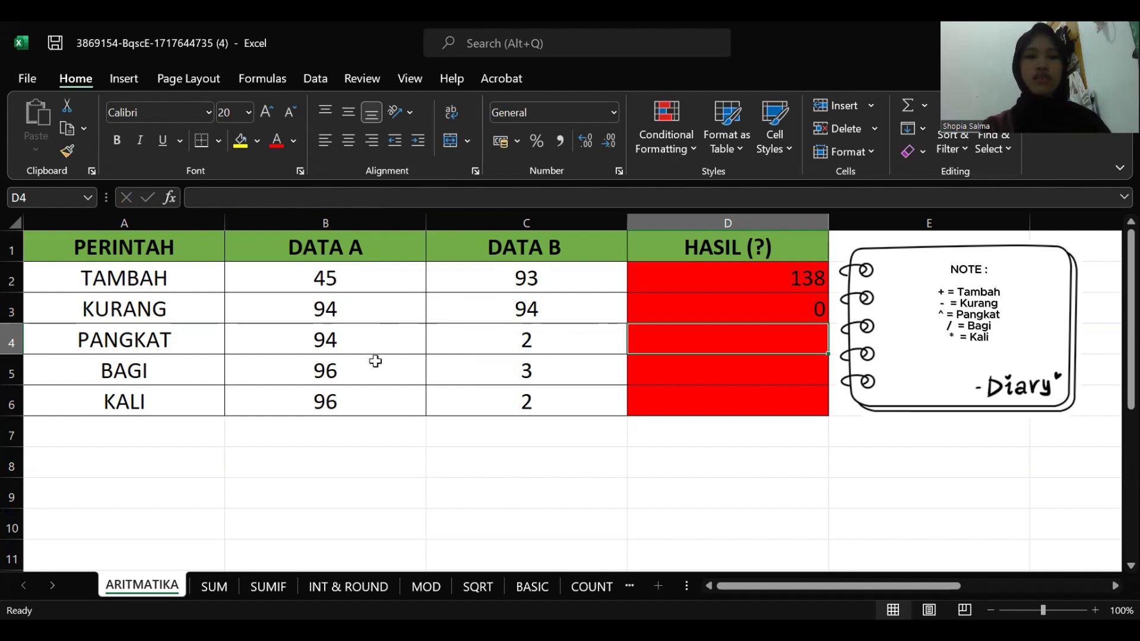
Step: Enter the power formula =B4^C4 in cell D4 for the PANGKAT row
click(318, 201)
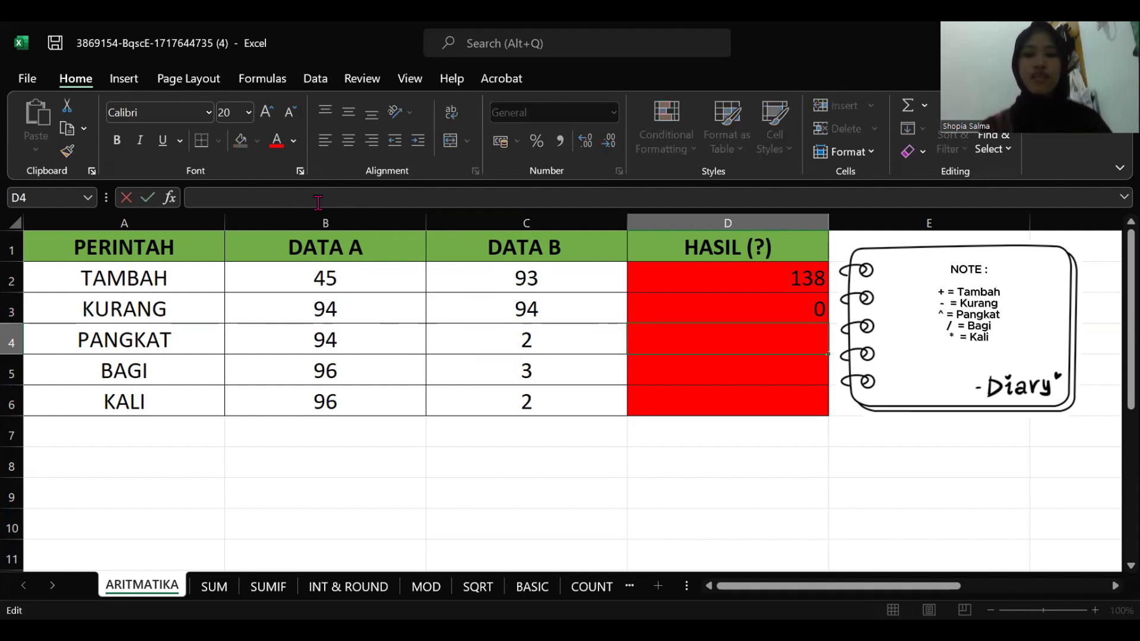
text(=)
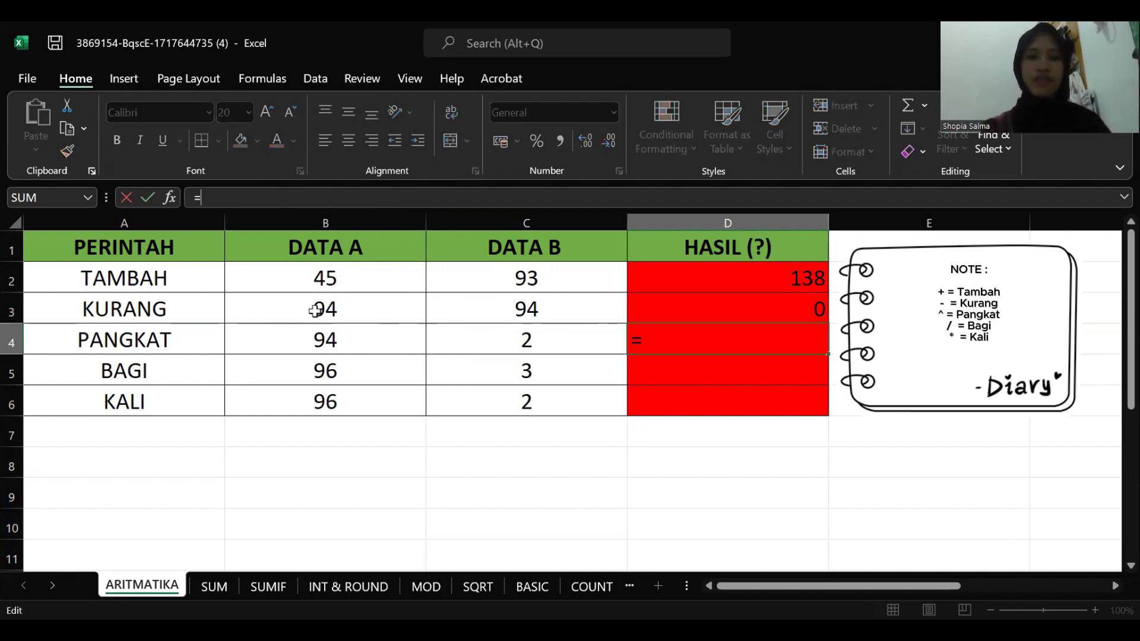
click(332, 340)
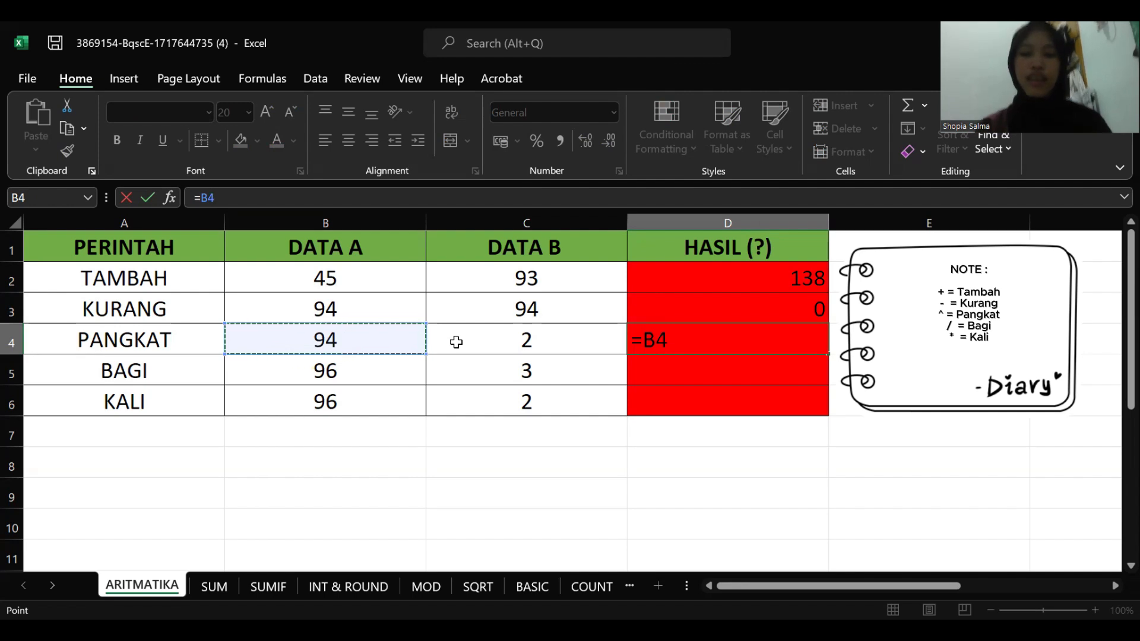
text(^)
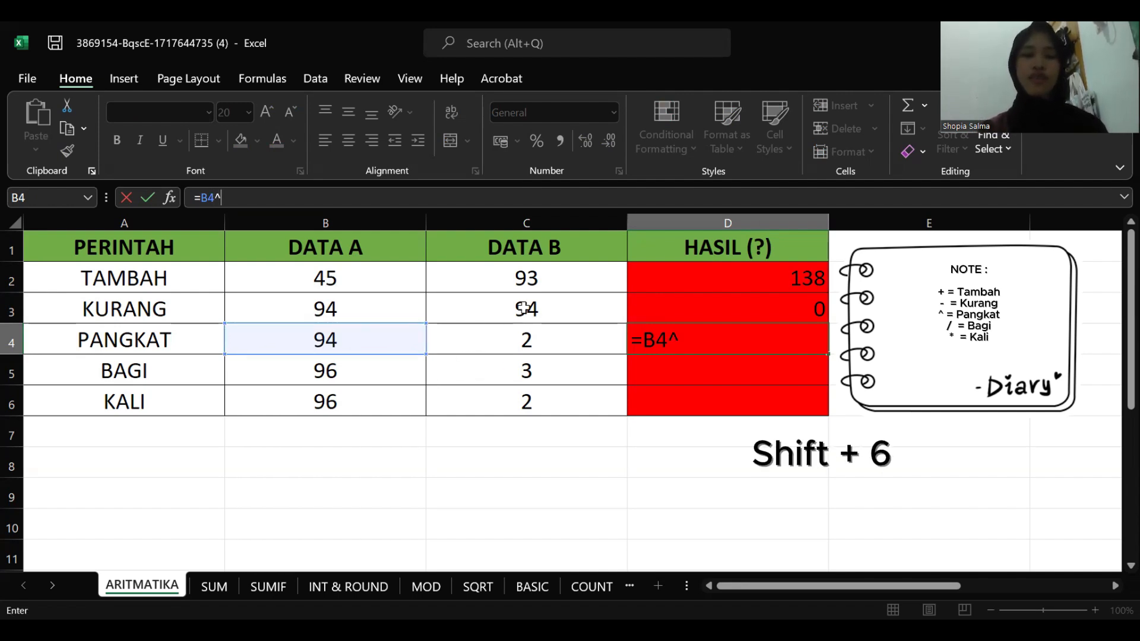
click(515, 342)
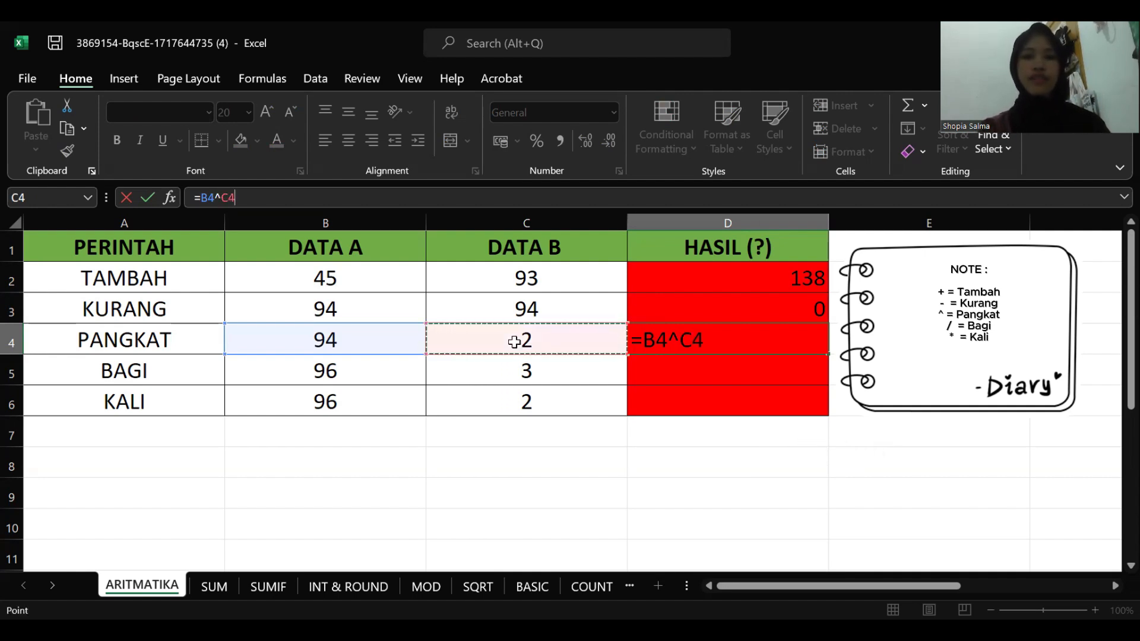
key(Return)
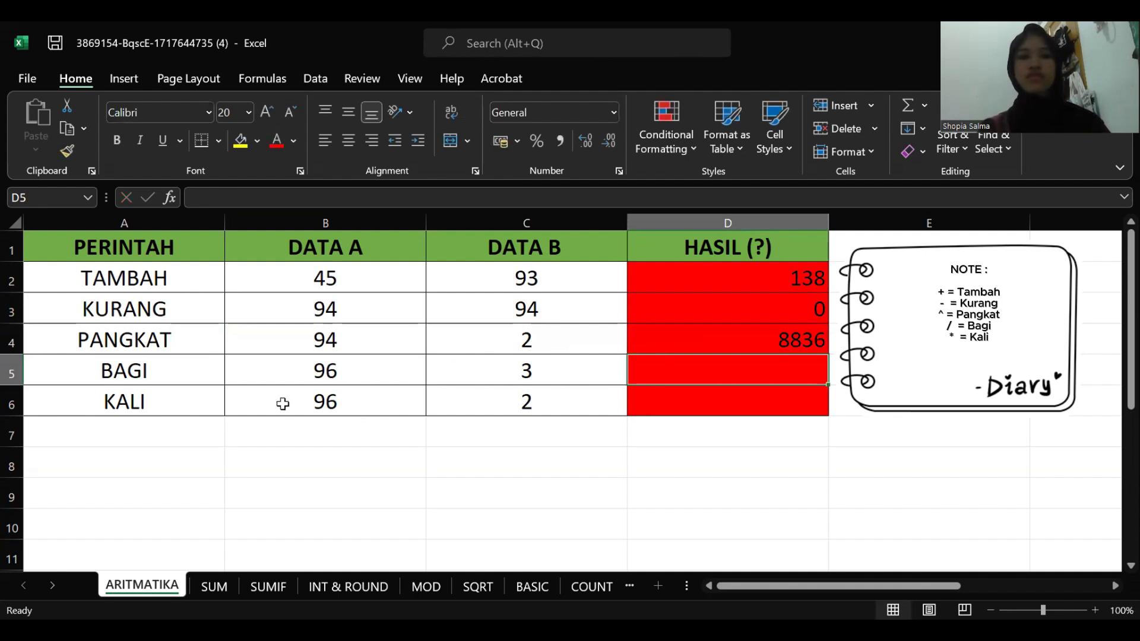
Step: Enter the division formula =B5/C5 in cell D5 for the BAGI row
click(363, 201)
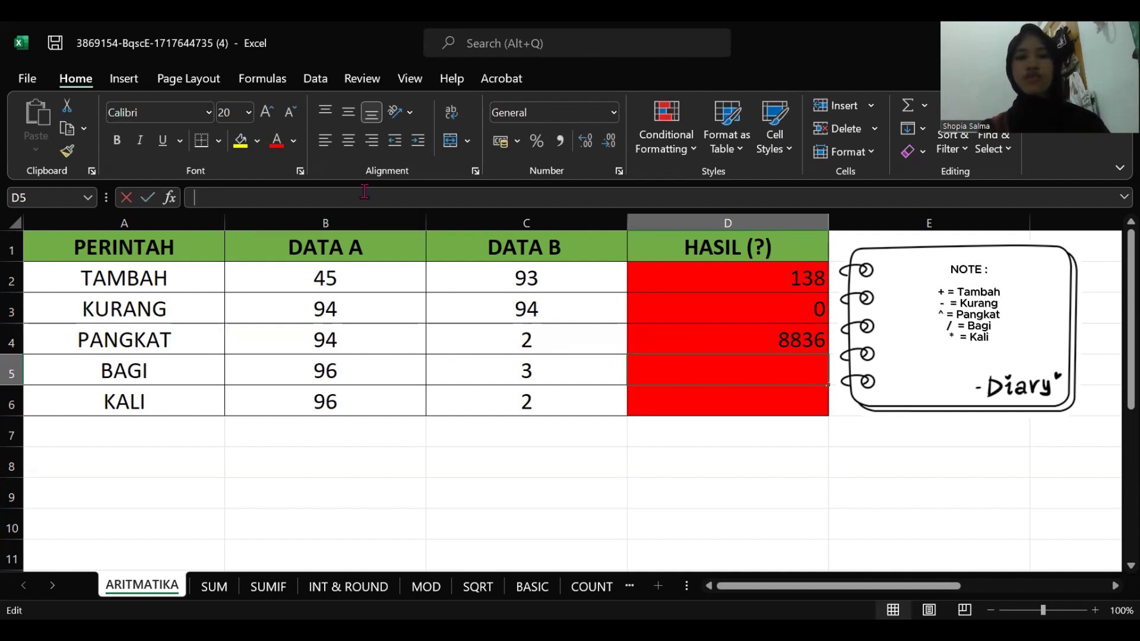
text(=)
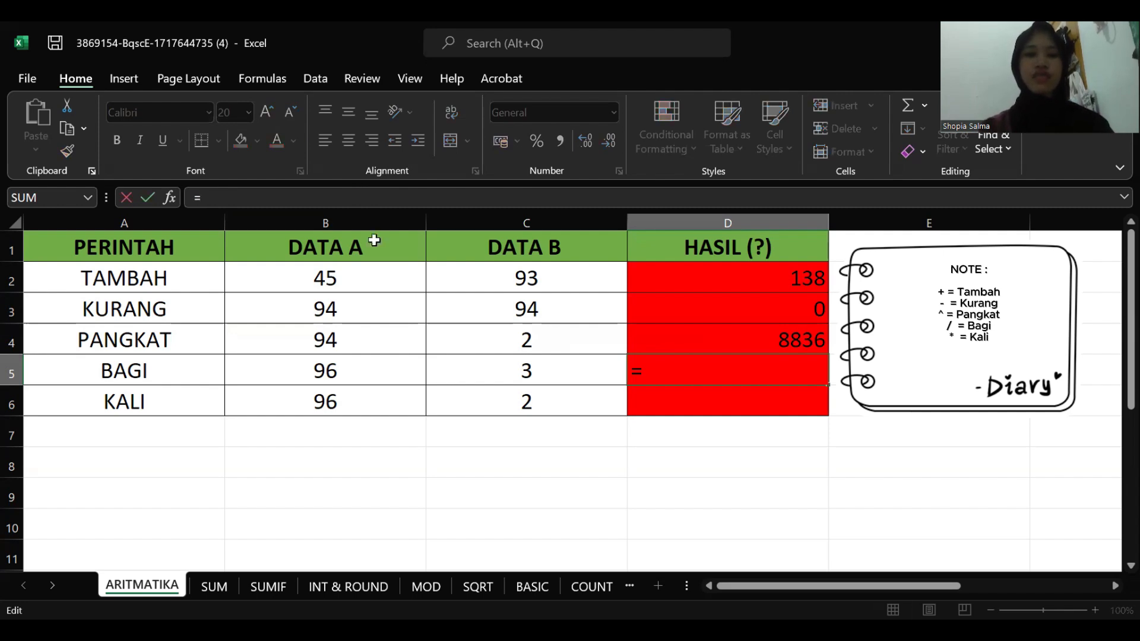
click(365, 367)
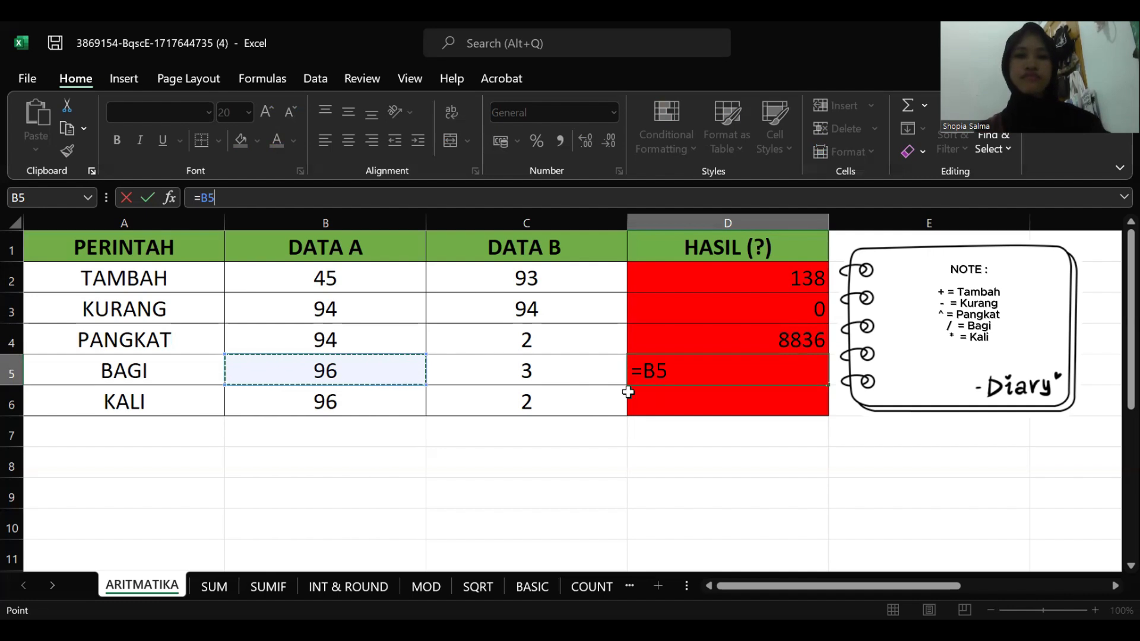
text(/)
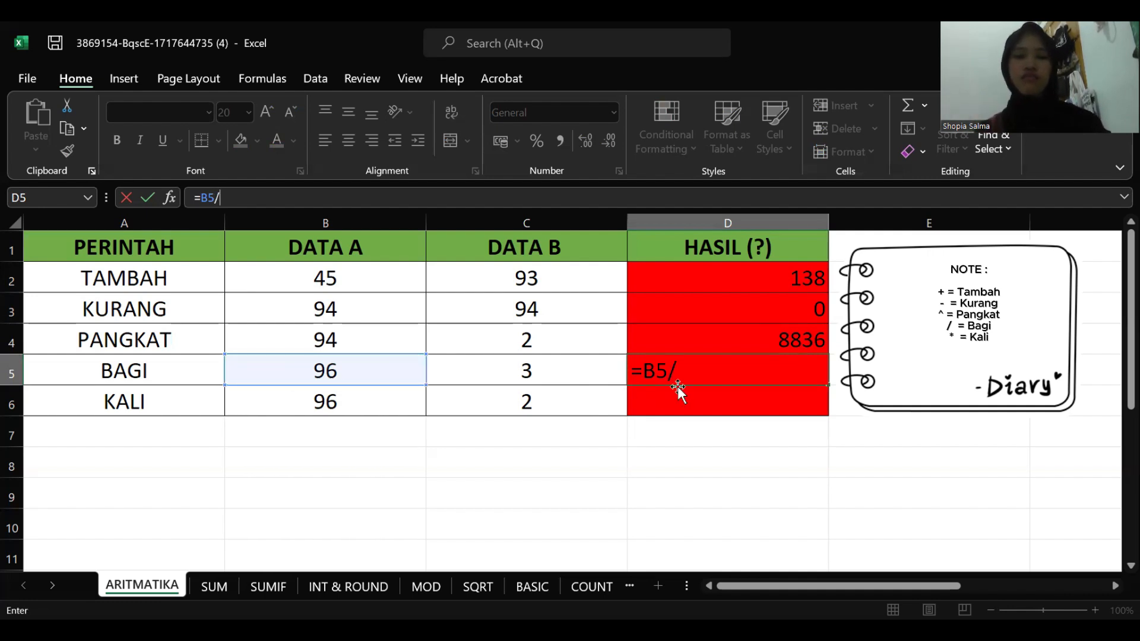
click(548, 374)
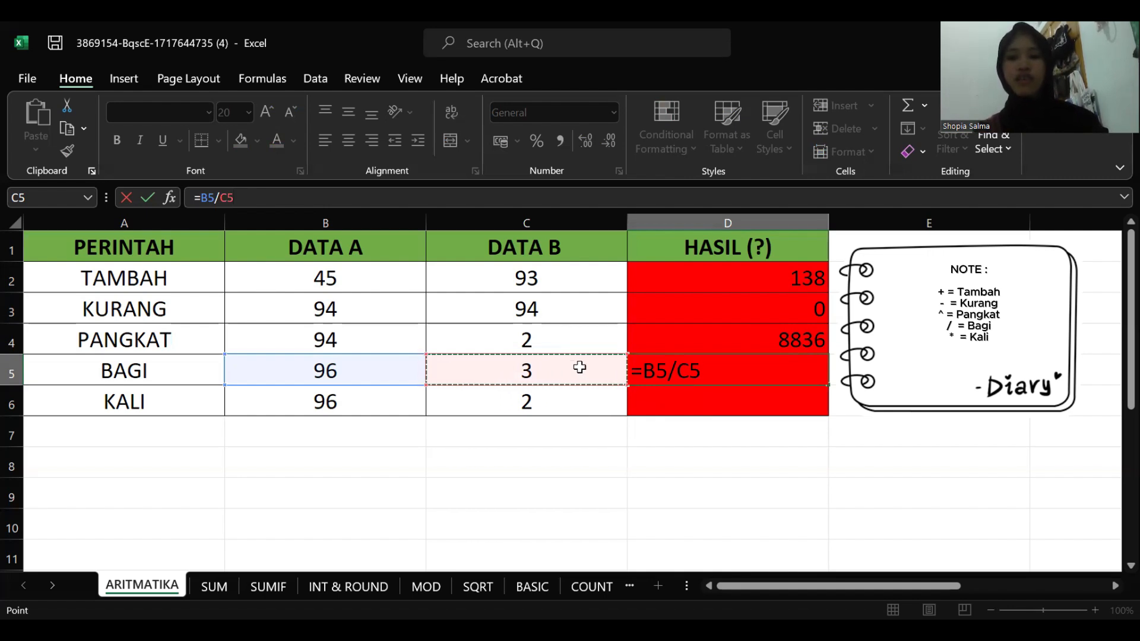
key(Return)
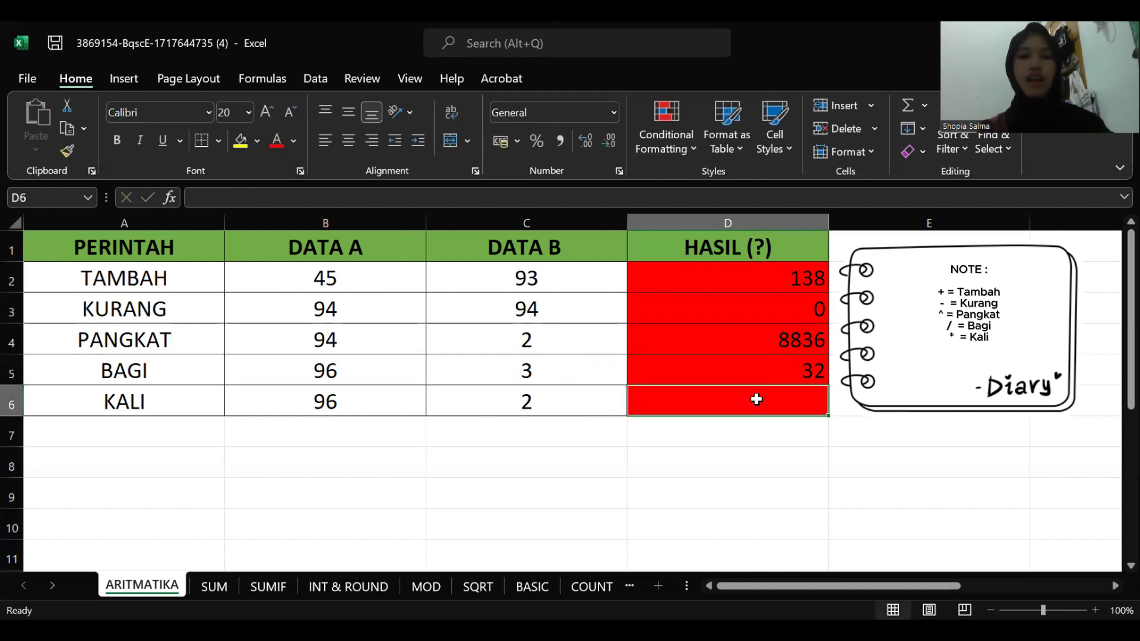
Step: Enter the multiplication formula =B6*C6 in cell D6 for the KALI row
text(=)
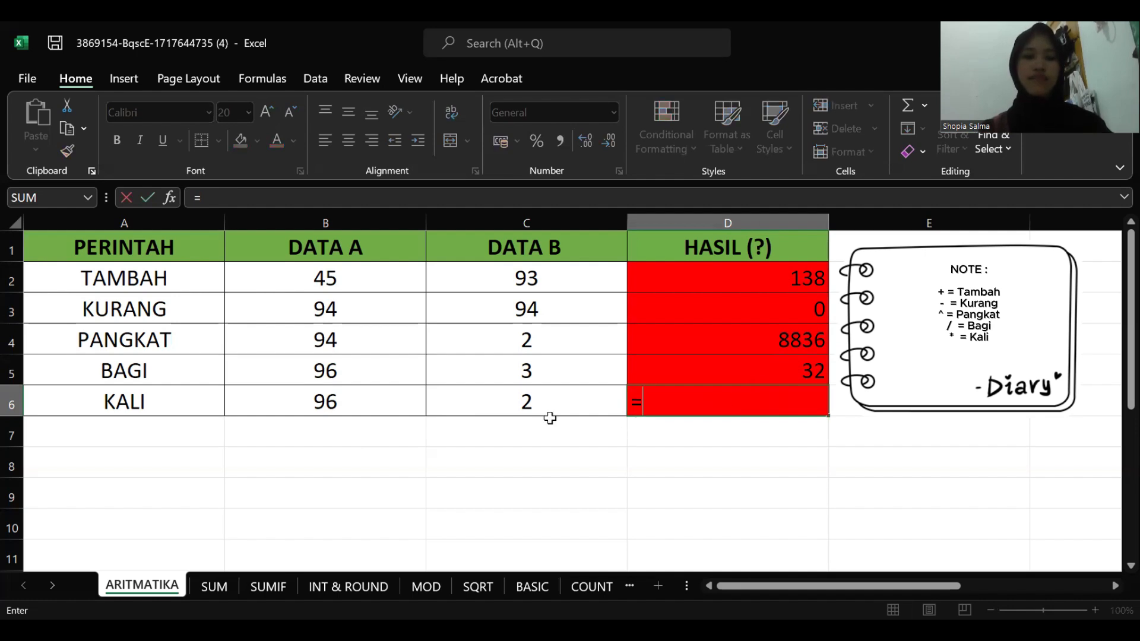
click(397, 402)
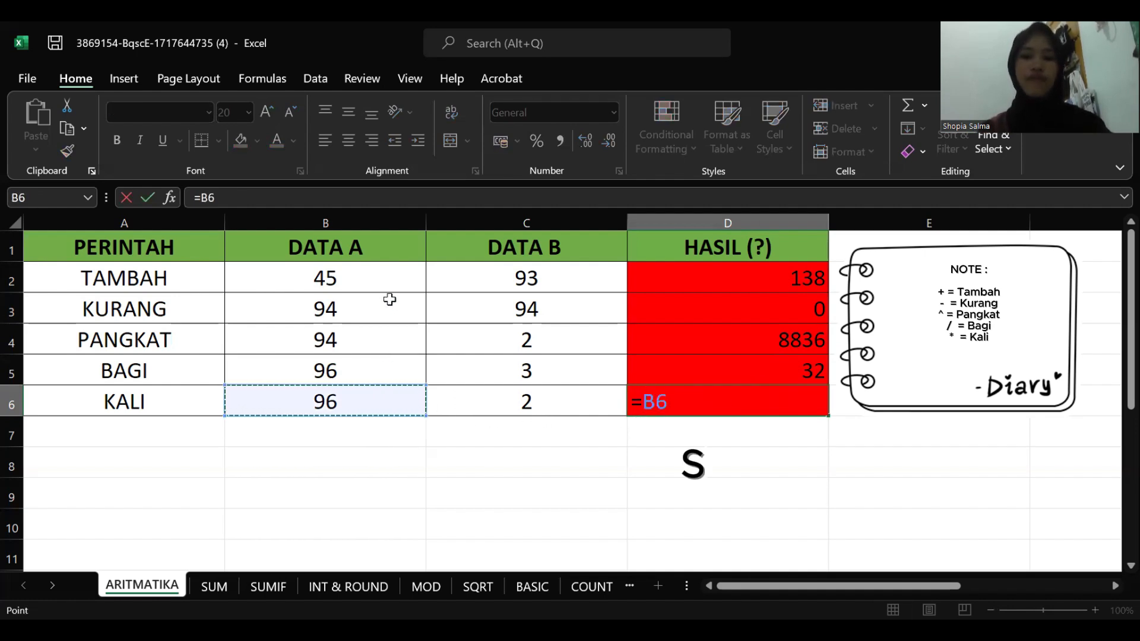
text(*)
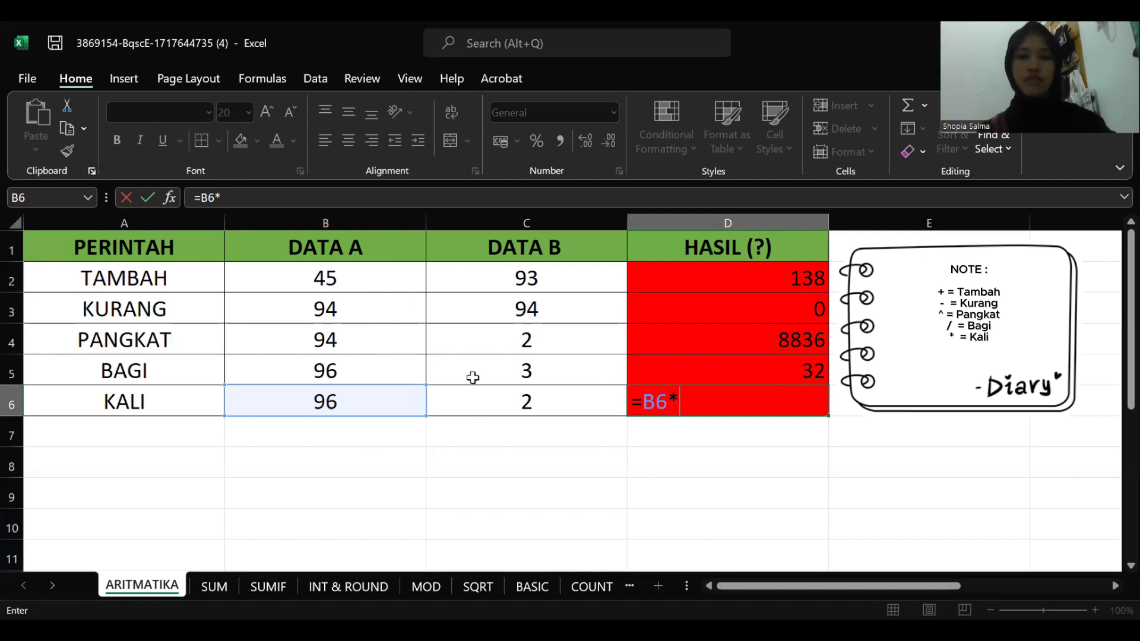
click(505, 406)
key(Return)
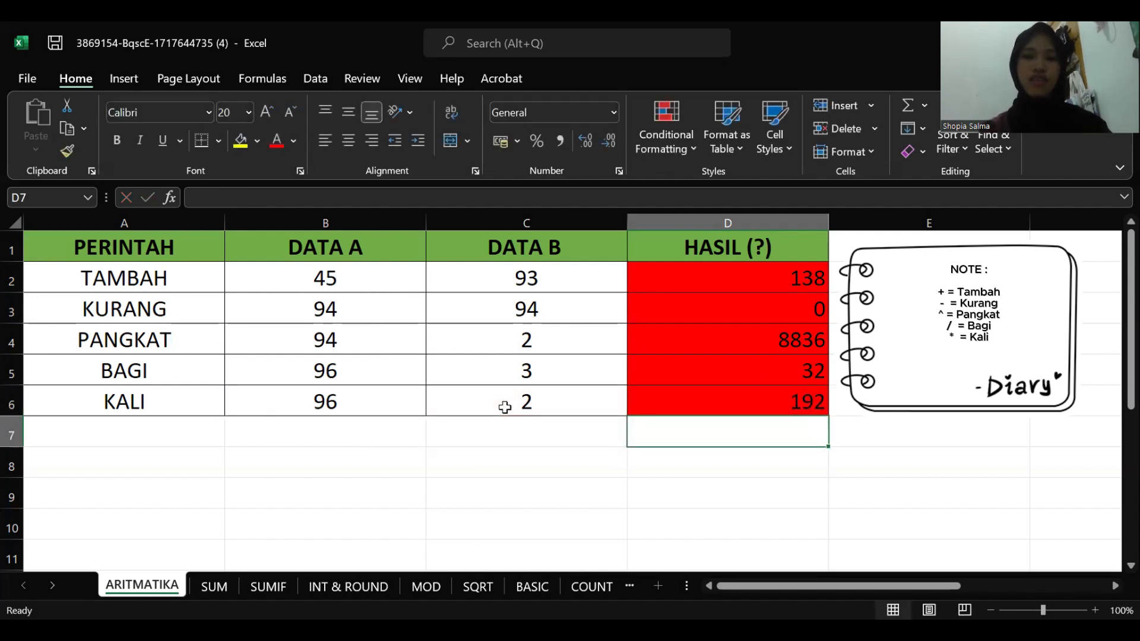
Step: Open the SUM sheet and look over the JUMLAHKAN data row and its HASIL? cell
click(218, 587)
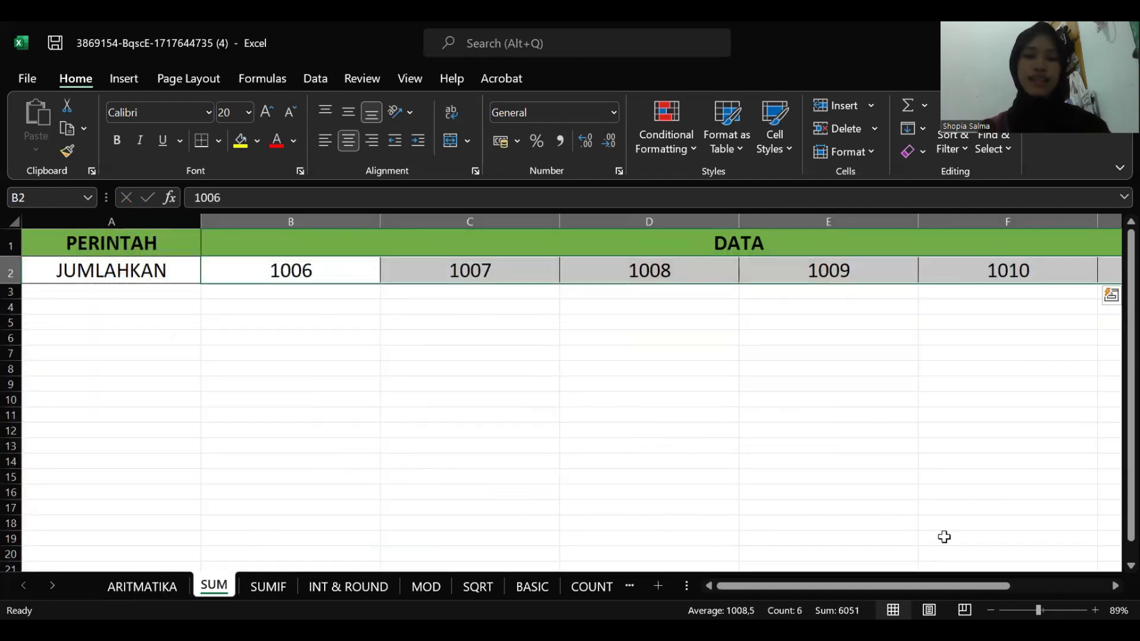
mouse_move(817, 590)
mouse_down()
mouse_move(962, 585)
mouse_move(813, 577)
mouse_up()
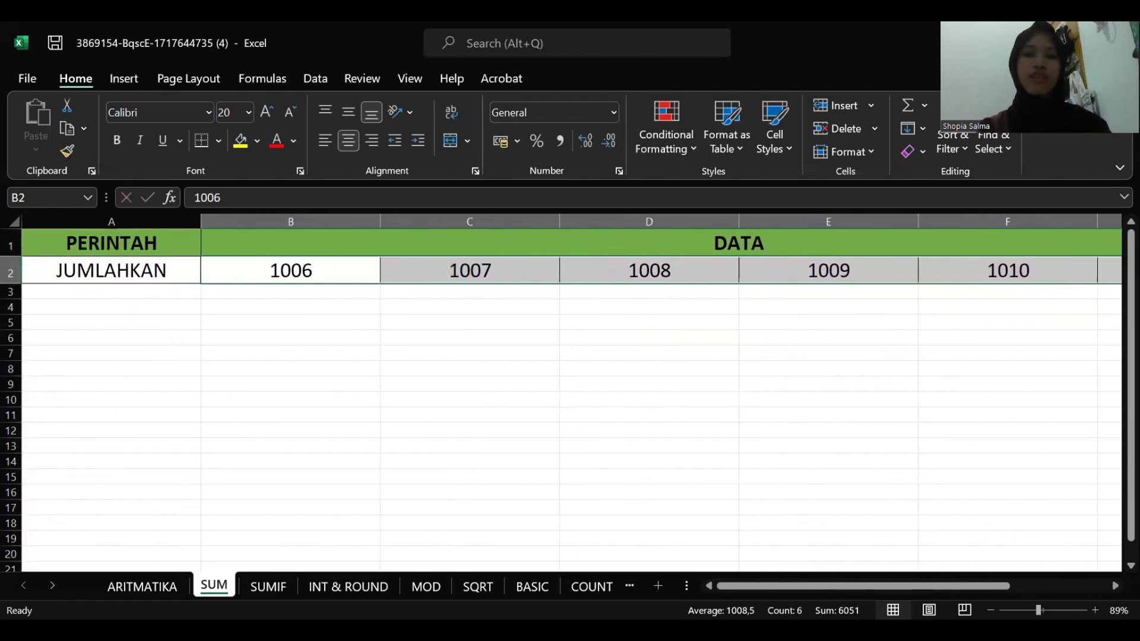
drag(848, 591, 993, 577)
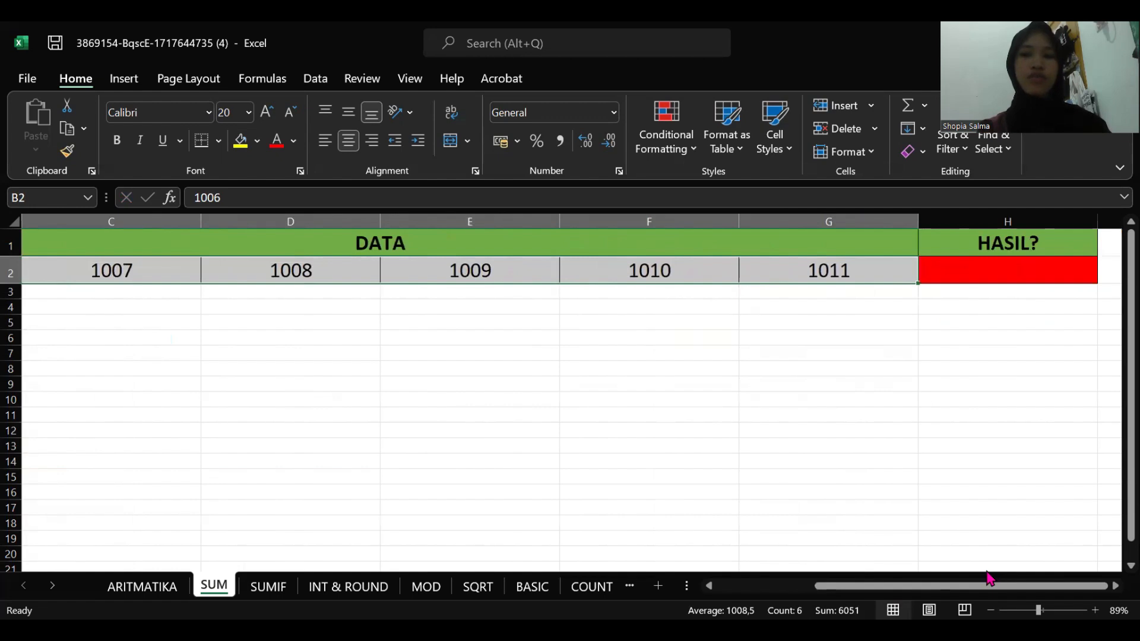
drag(922, 591, 880, 599)
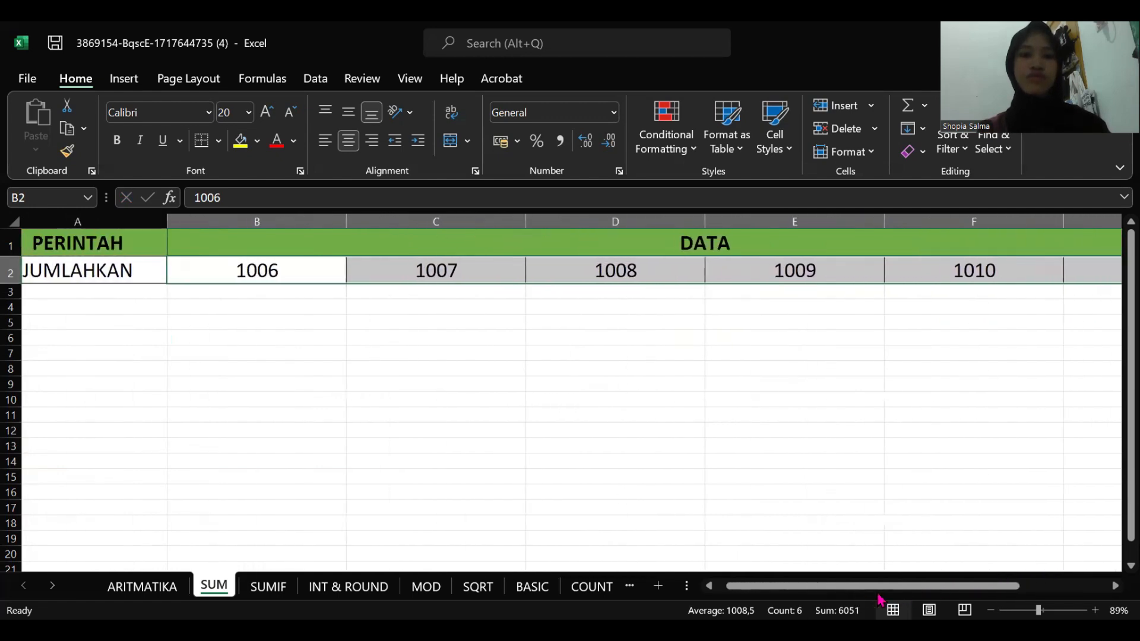
scroll(881, 599, right, 2)
Step: Enter the formula =SUM(B2:G2) in cell H2 under HASIL? to total the JUMLAHKAN row
click(944, 272)
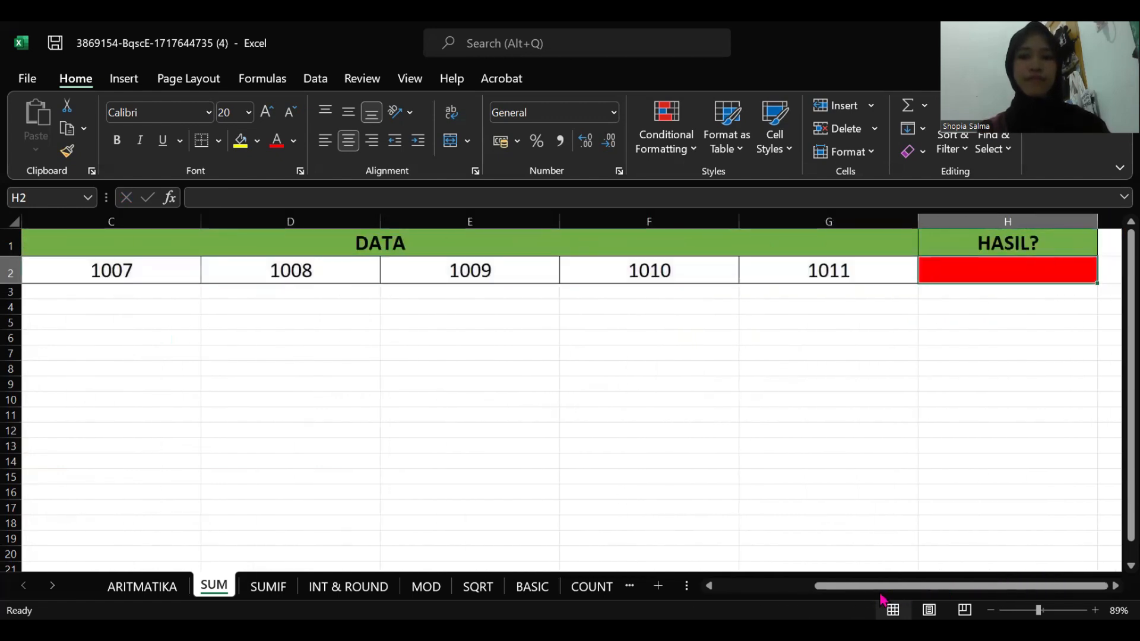
drag(877, 589, 778, 600)
click(238, 194)
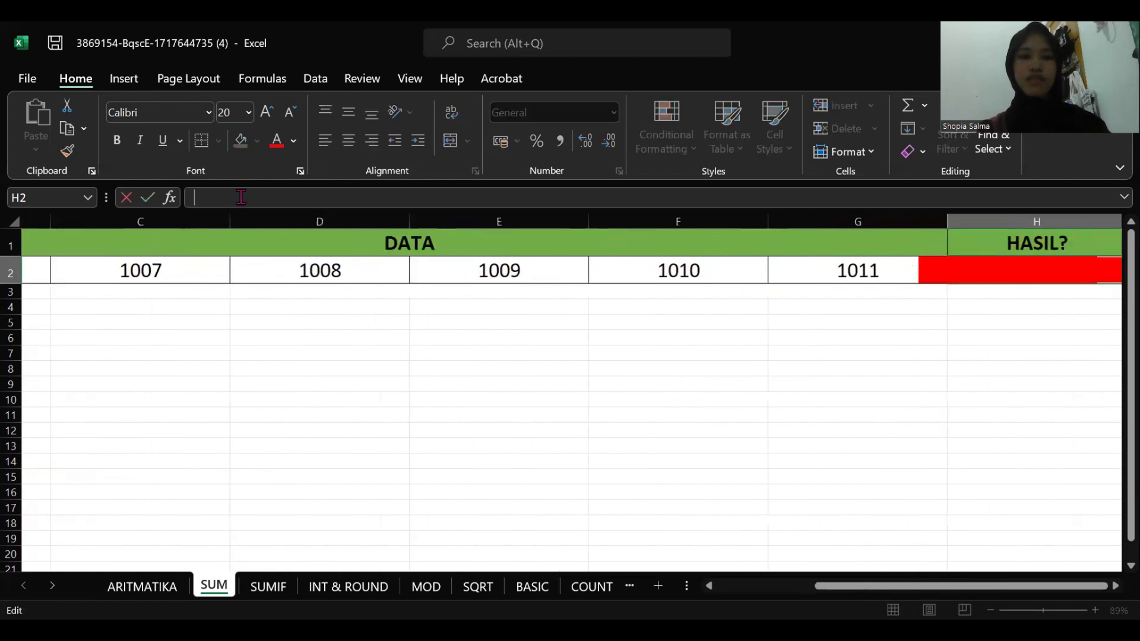
text(=)
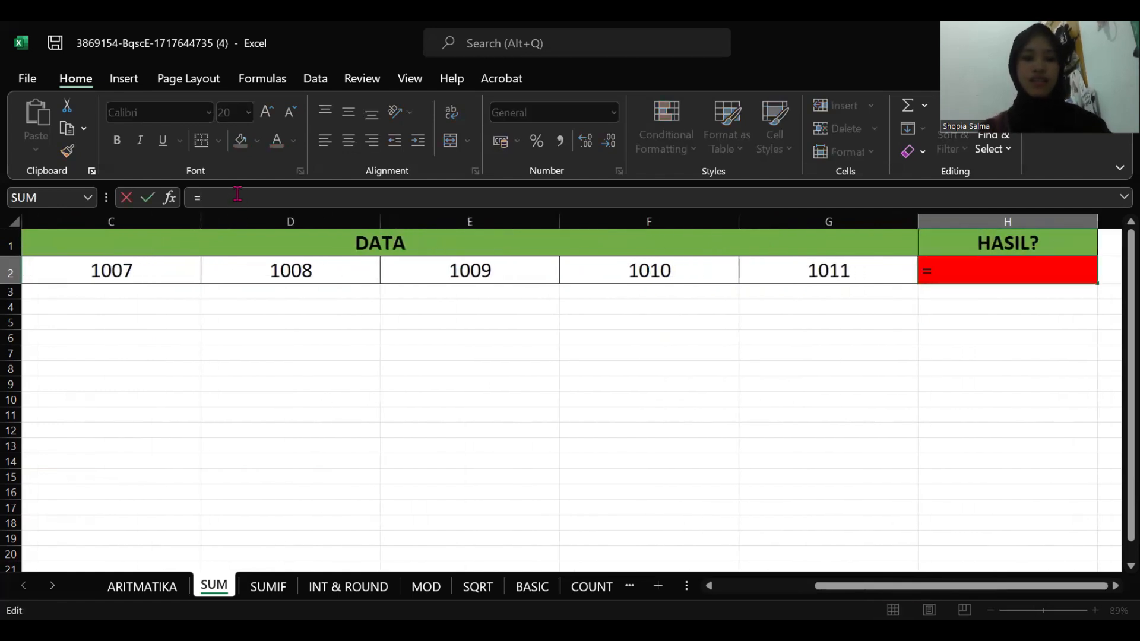
text(SUM)
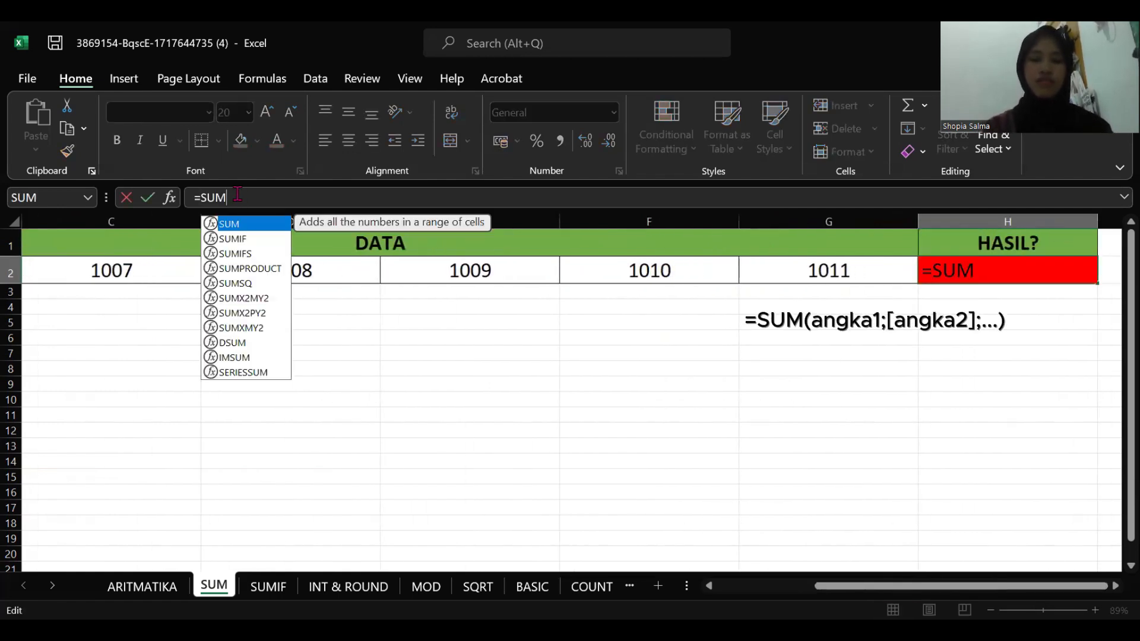
text(()
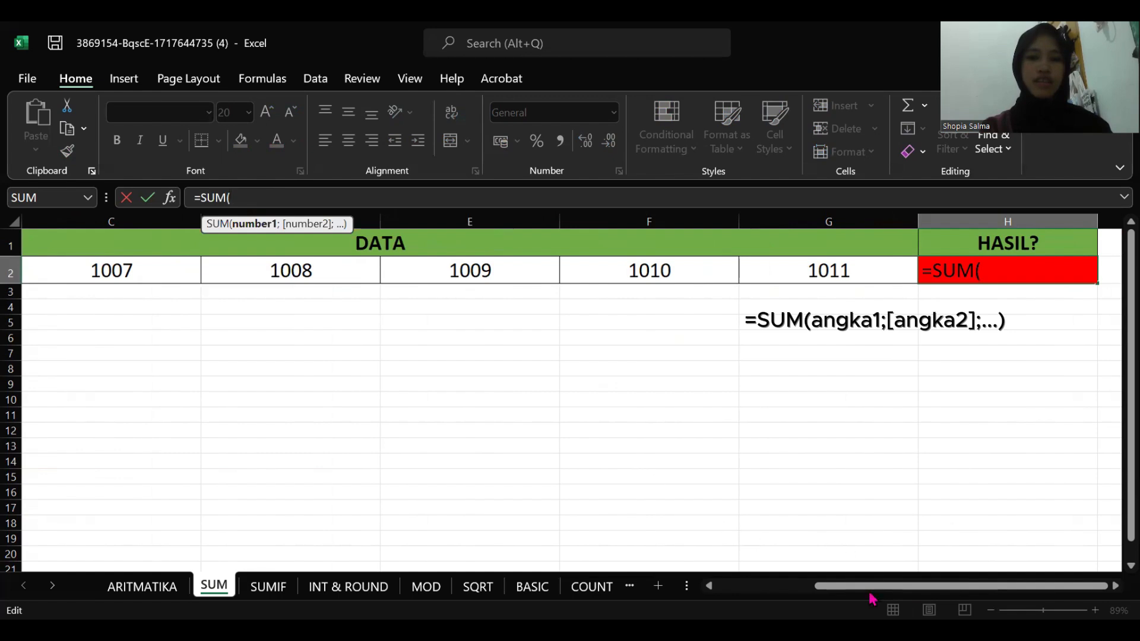
scroll(722, 359, left, 1)
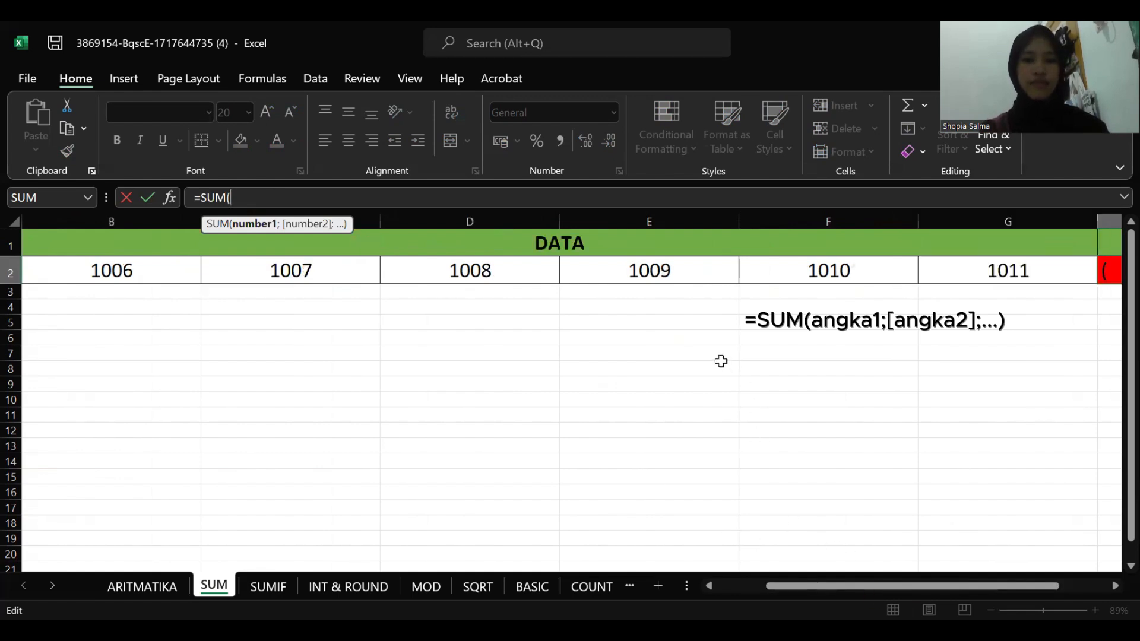
scroll(670, 339, down, 2)
scroll(669, 338, up, 2)
scroll(669, 339, right, 3)
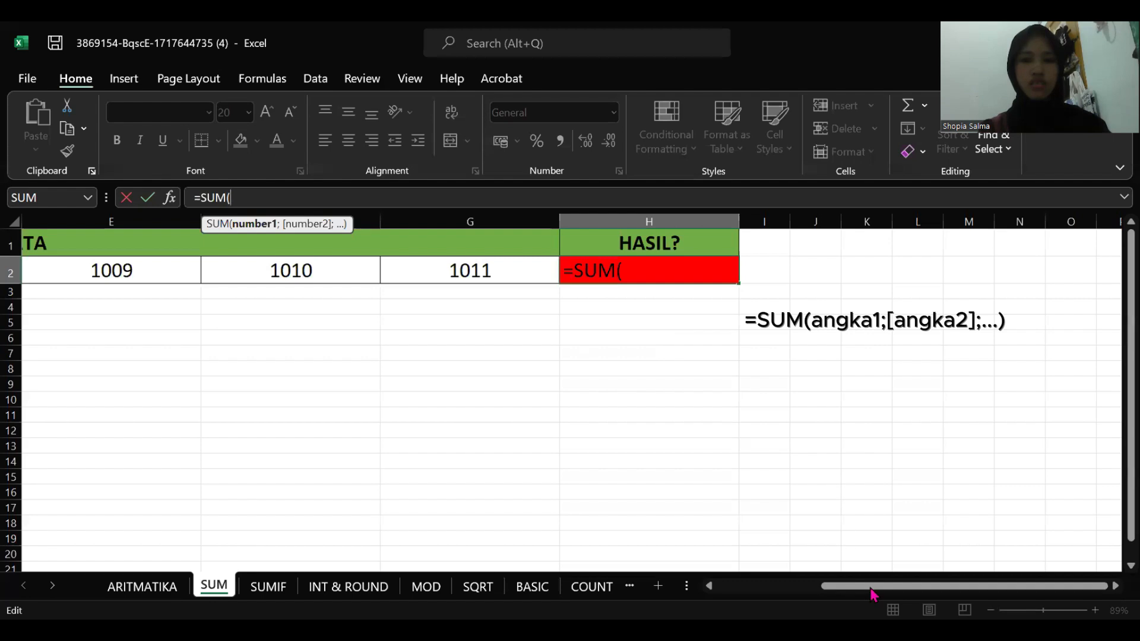
scroll(626, 410, left, 4)
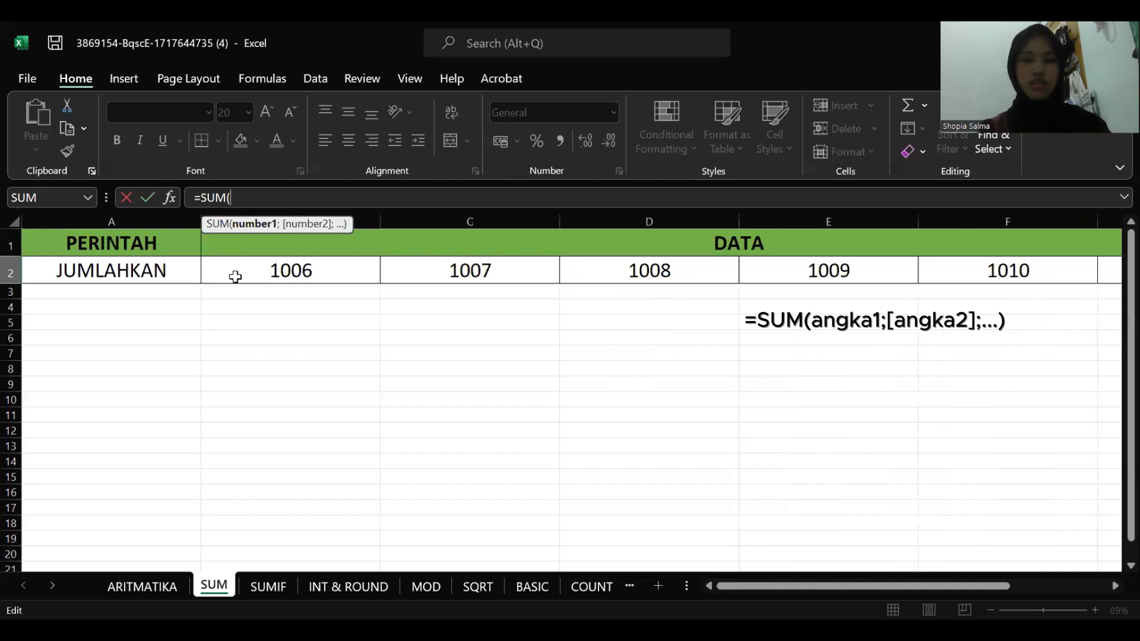
drag(234, 270, 685, 268)
text())
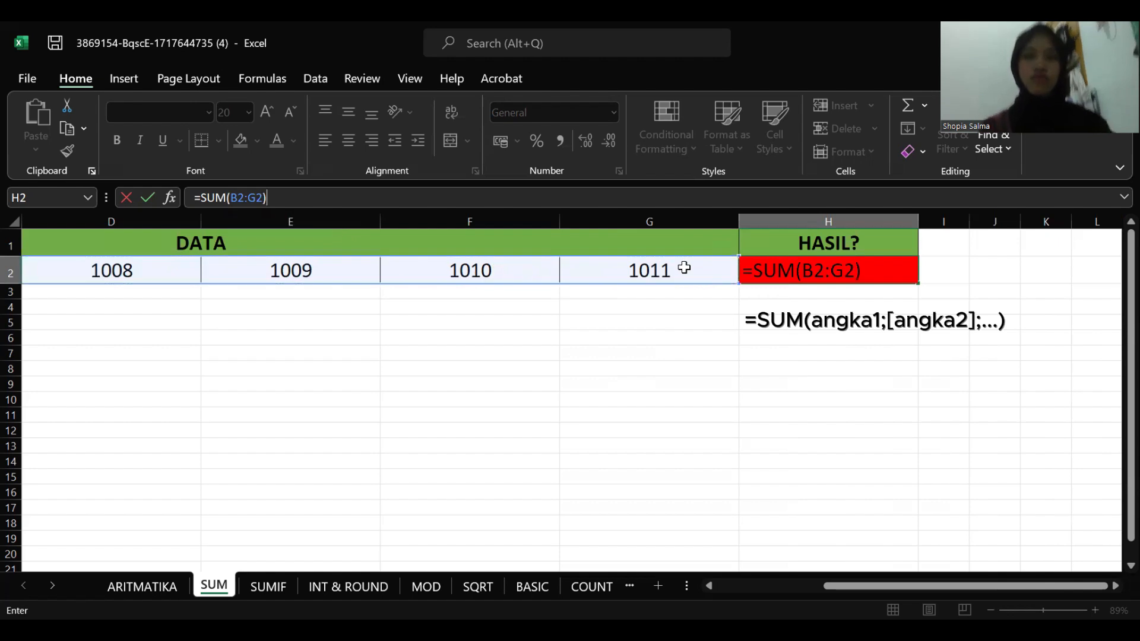
key(Return)
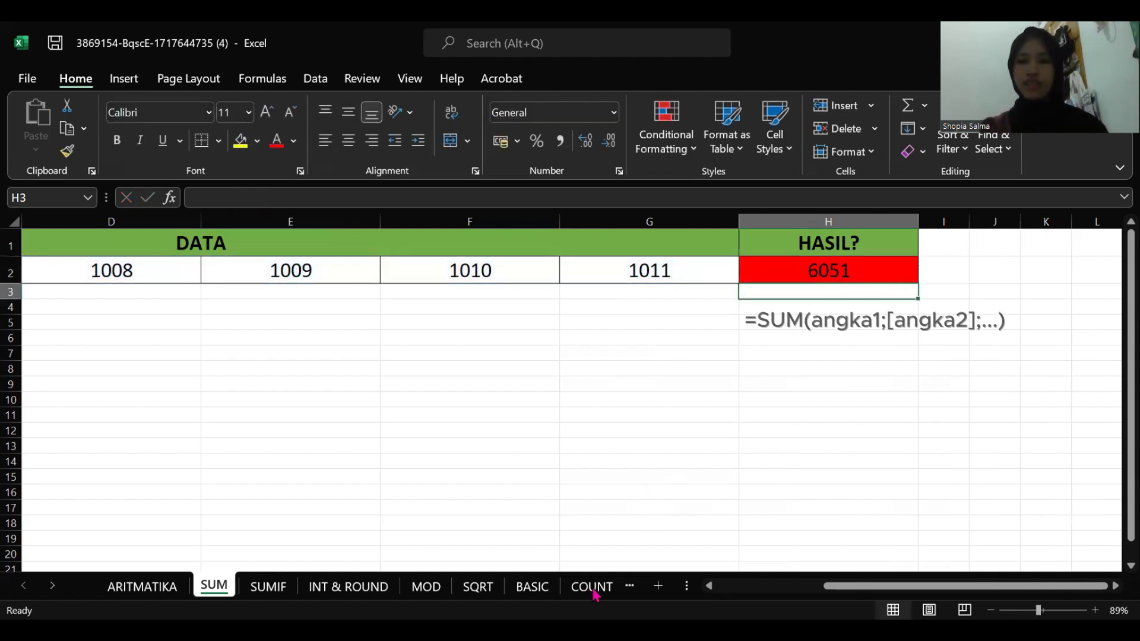
Step: Open the SUMIF sheet containing the fruit table and the two total questions
click(268, 587)
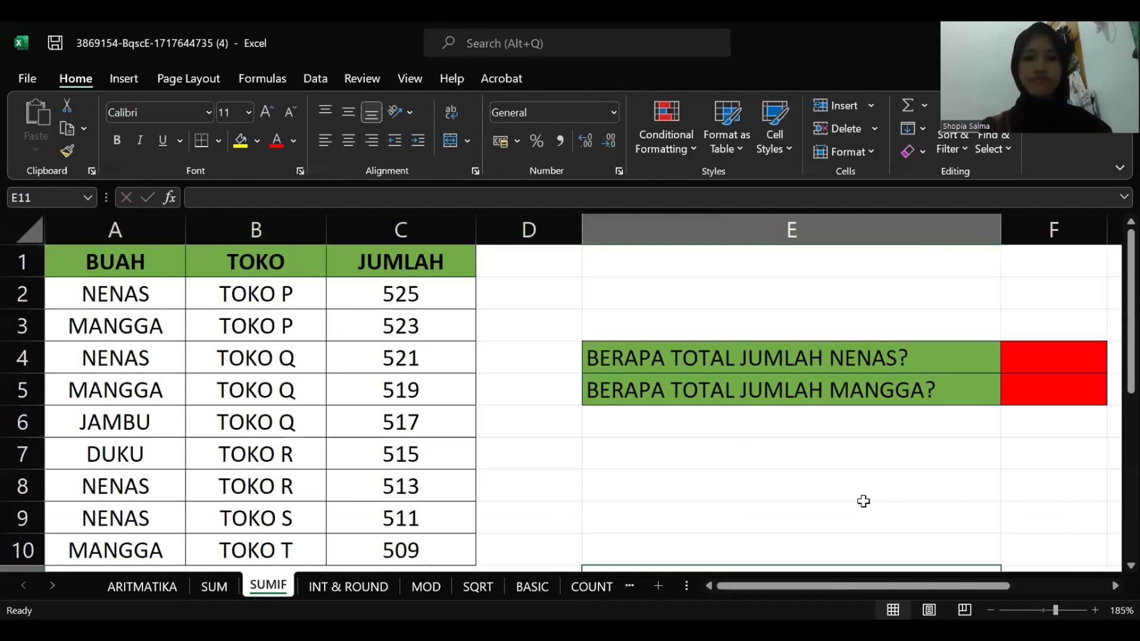
scroll(788, 476, down, 2)
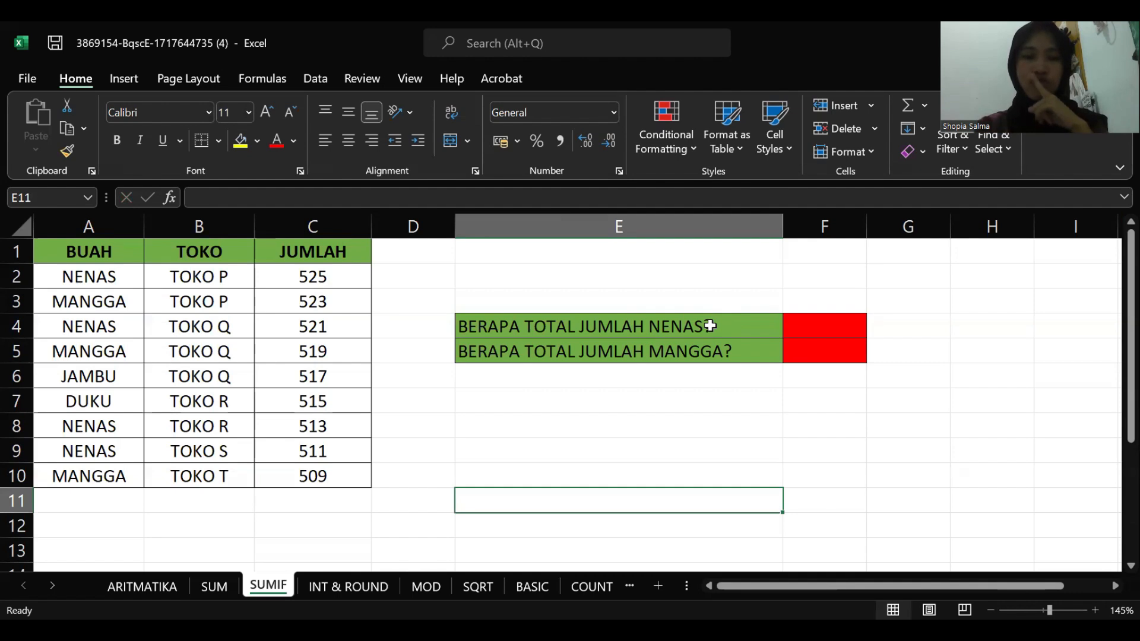
click(419, 196)
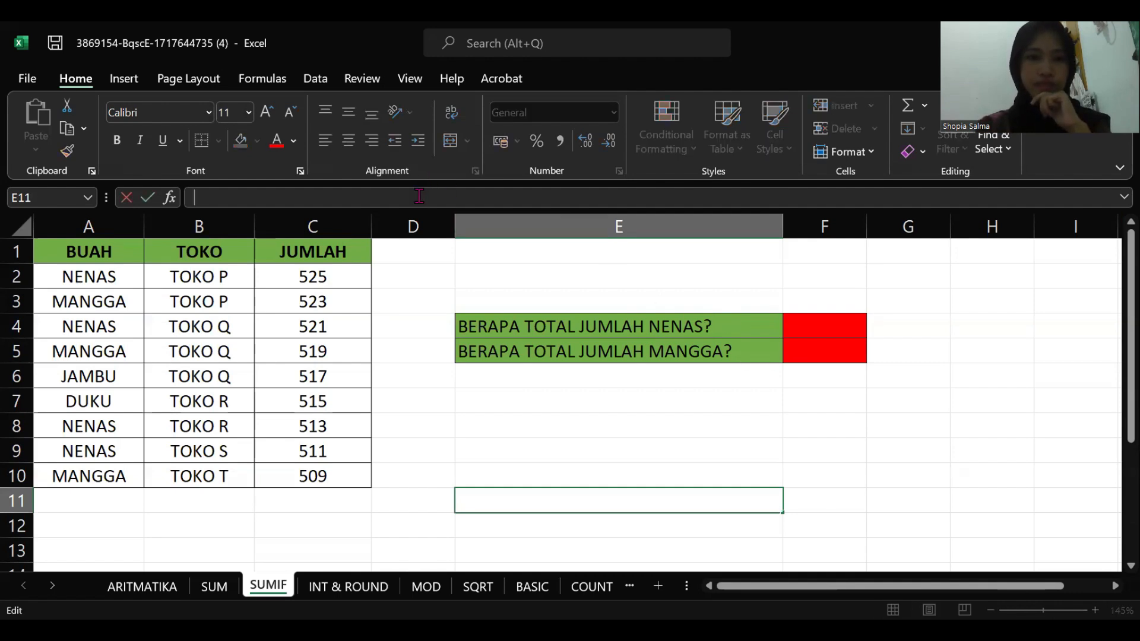
text(=)
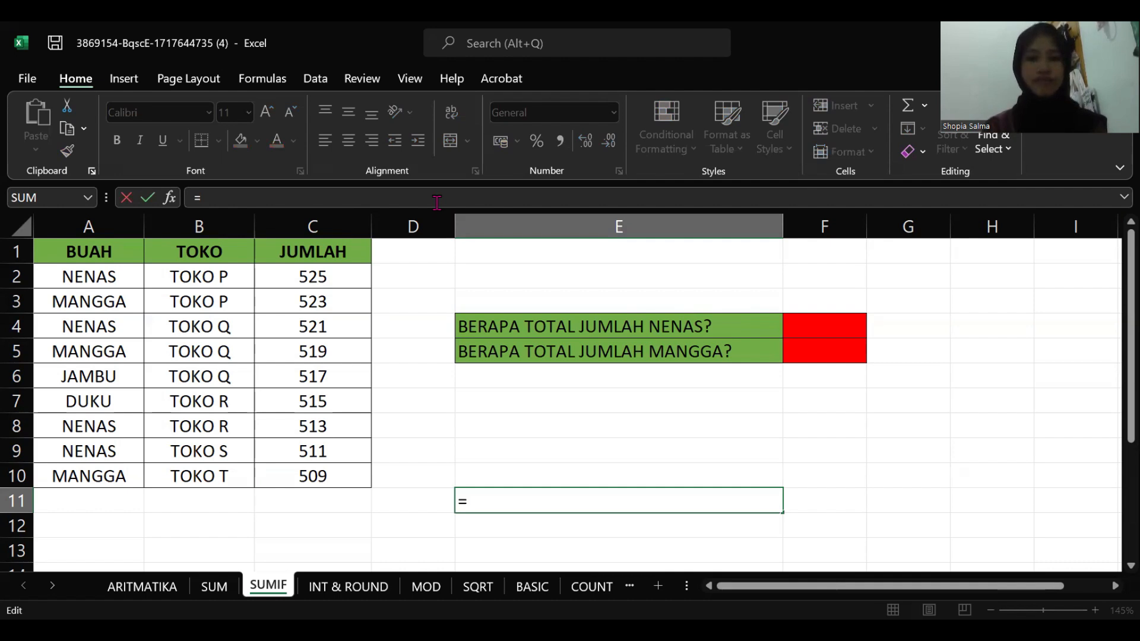
text(SUMIF()
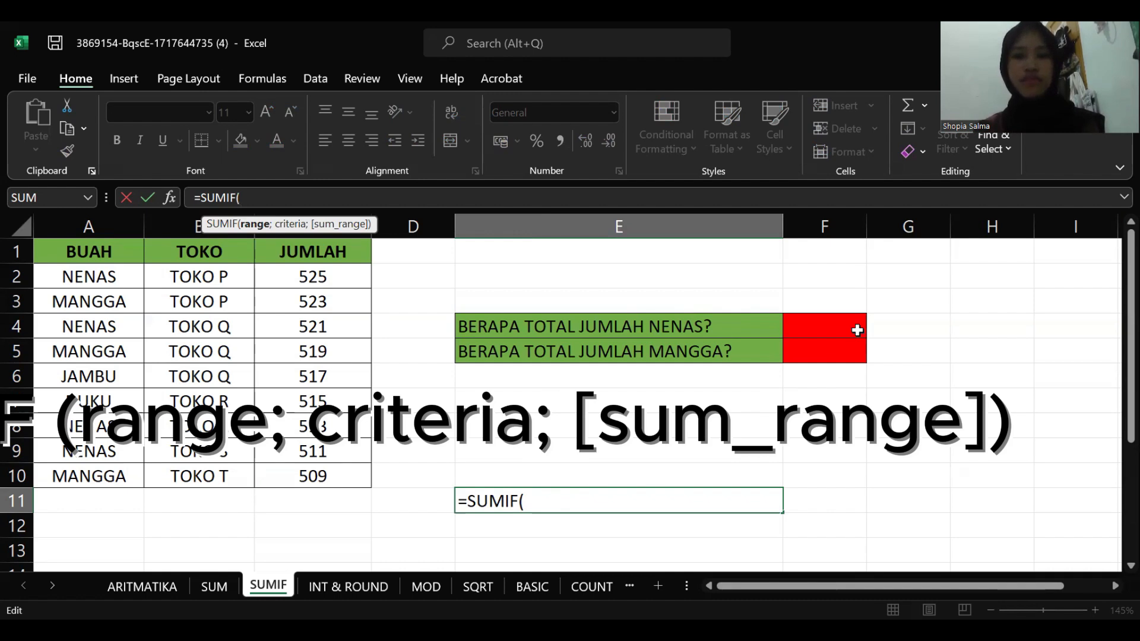
key(Escape)
Step: Enter a SUMIF formula in cell F4 for the NENAS total, using range A1:C10, criteria A2 and sum range C1:C10
click(837, 327)
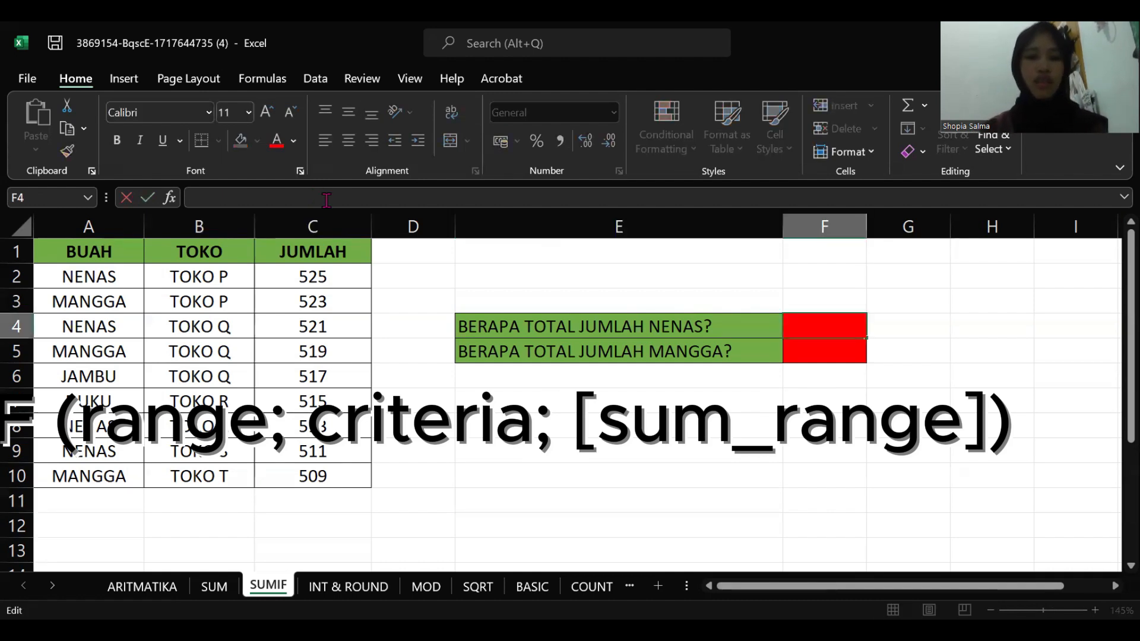
text(=)
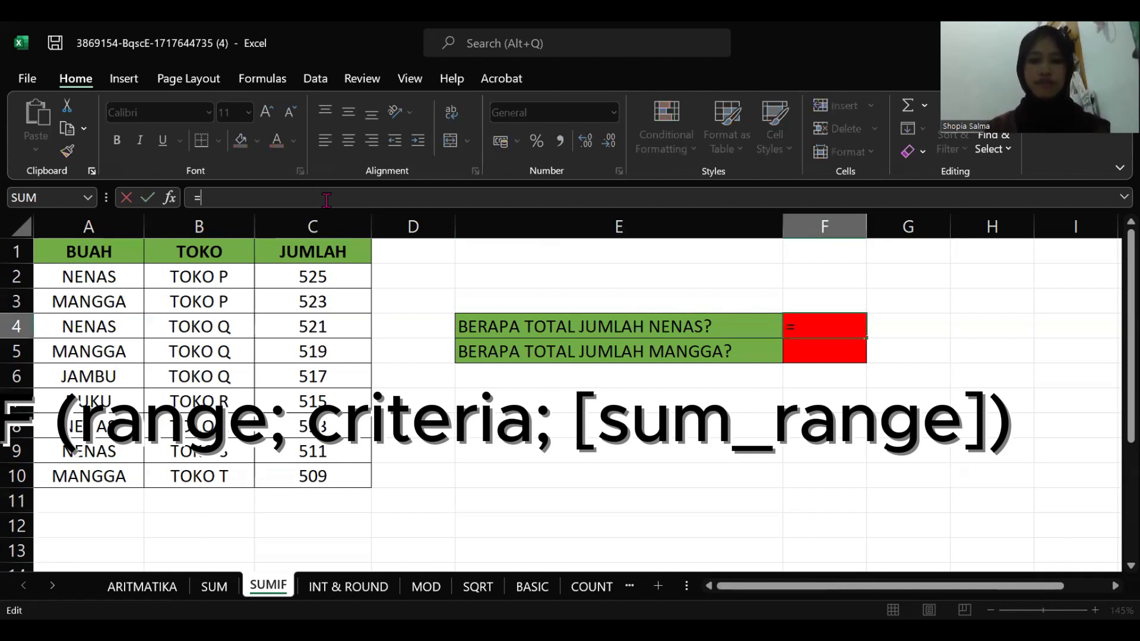
text(SUMIF)
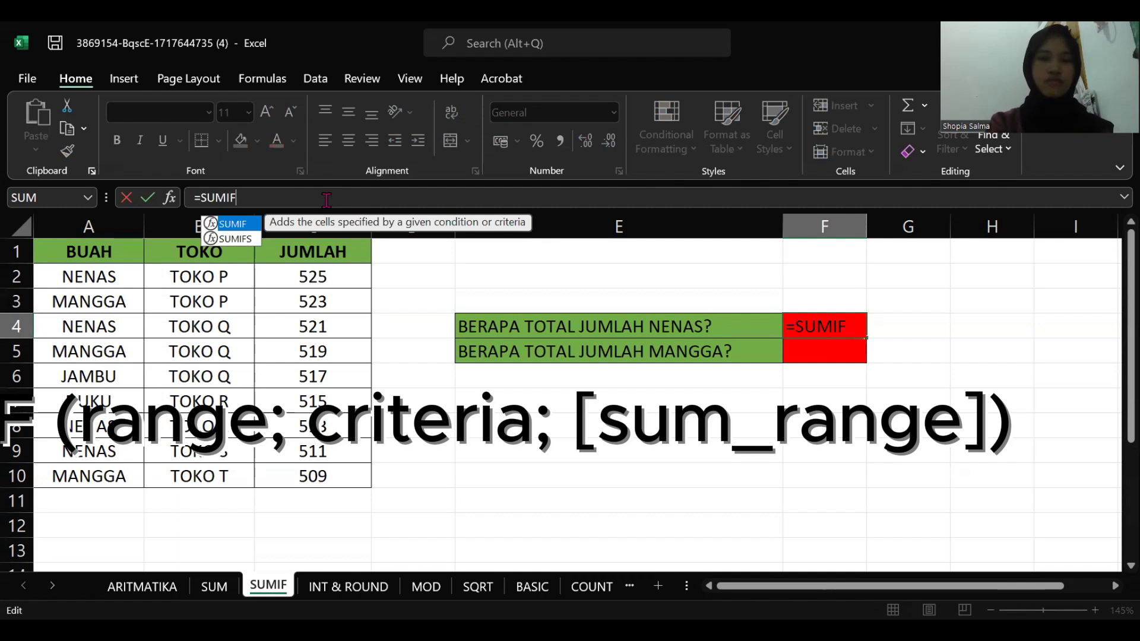
text(()
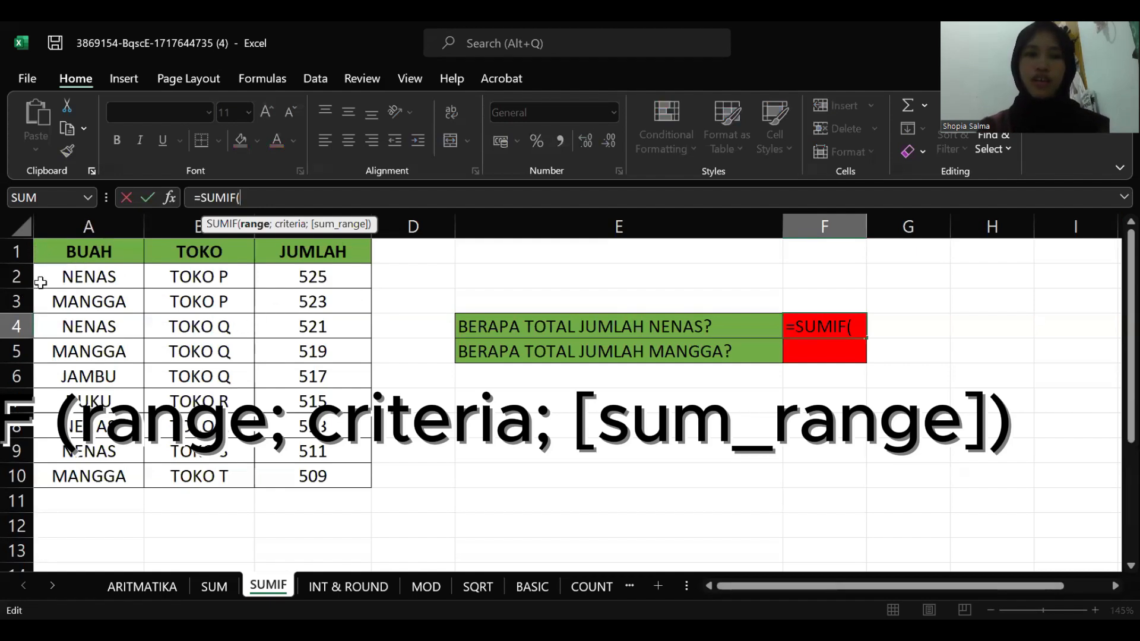
click(40, 248)
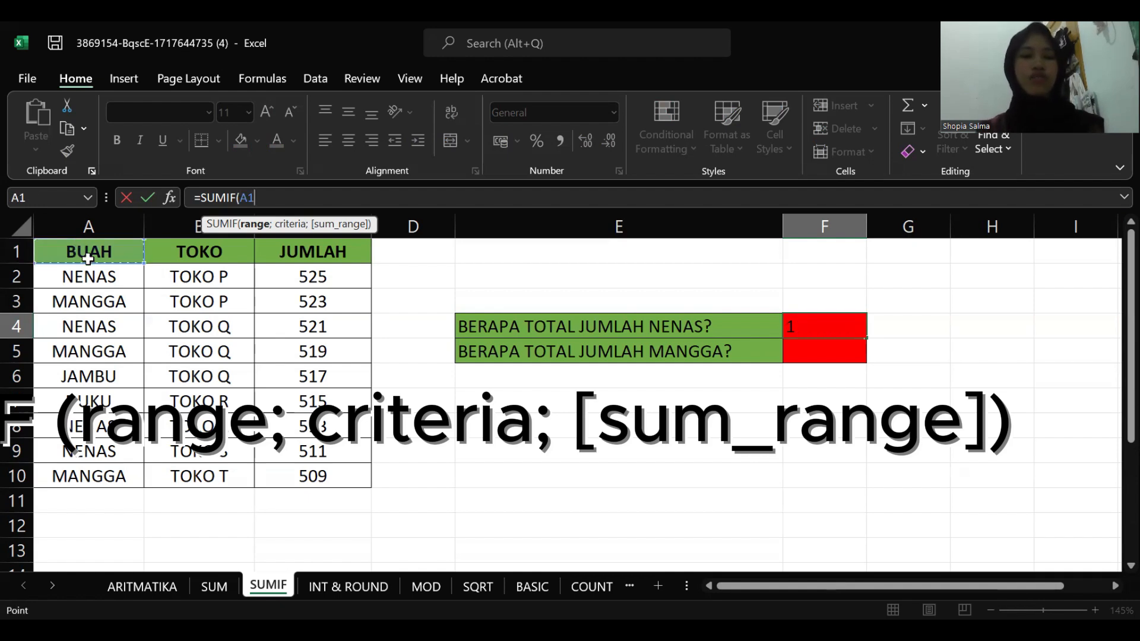
shift+click(353, 477)
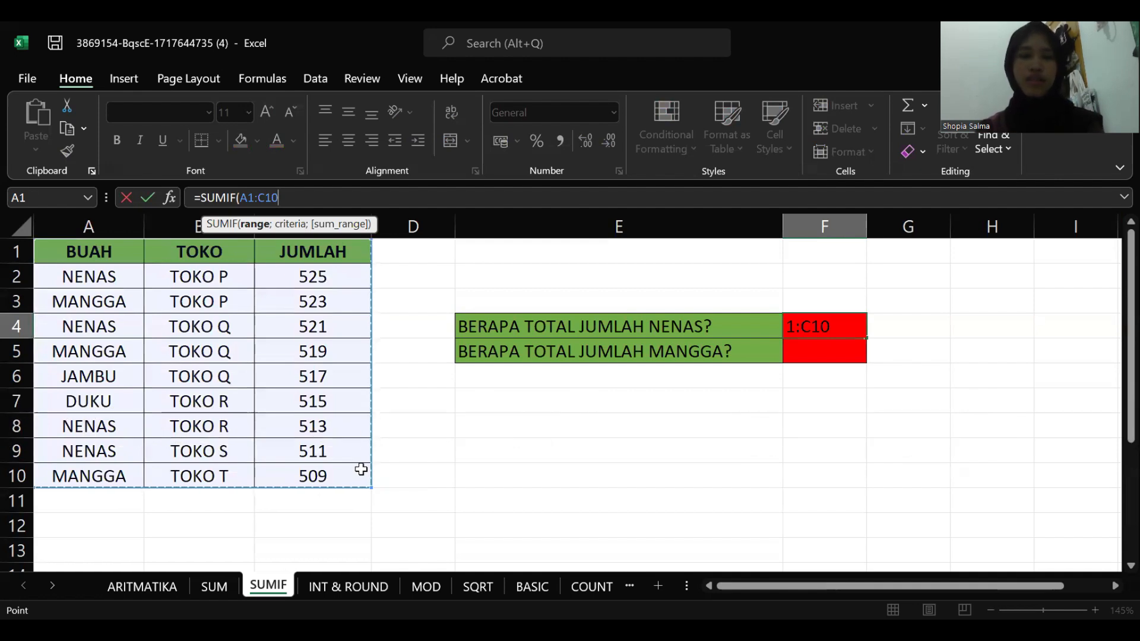
text(;)
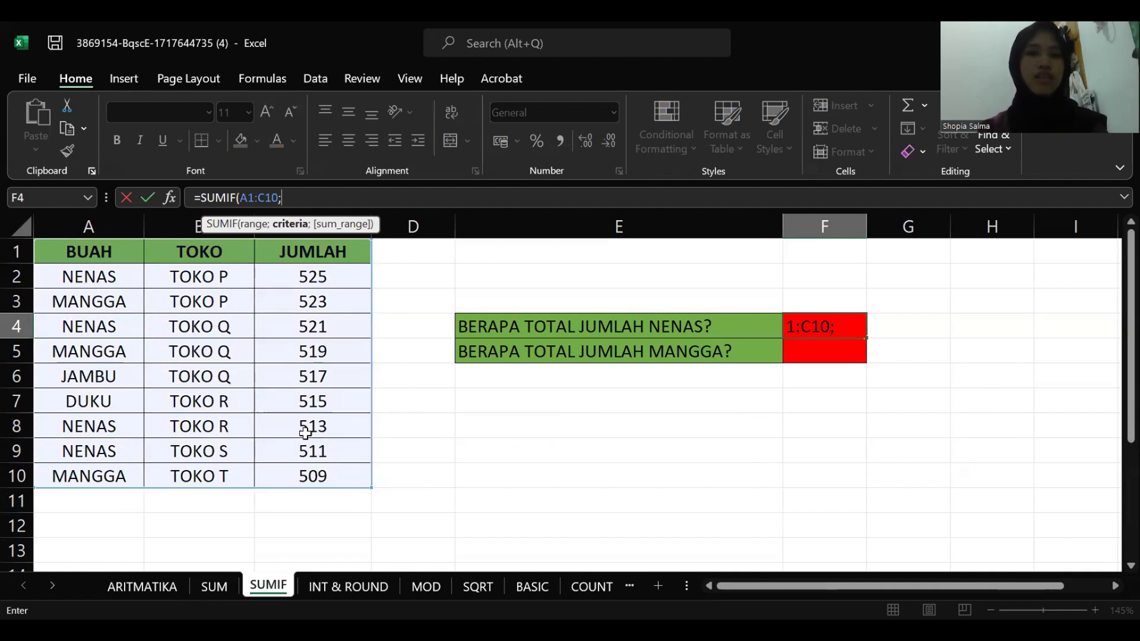
click(96, 278)
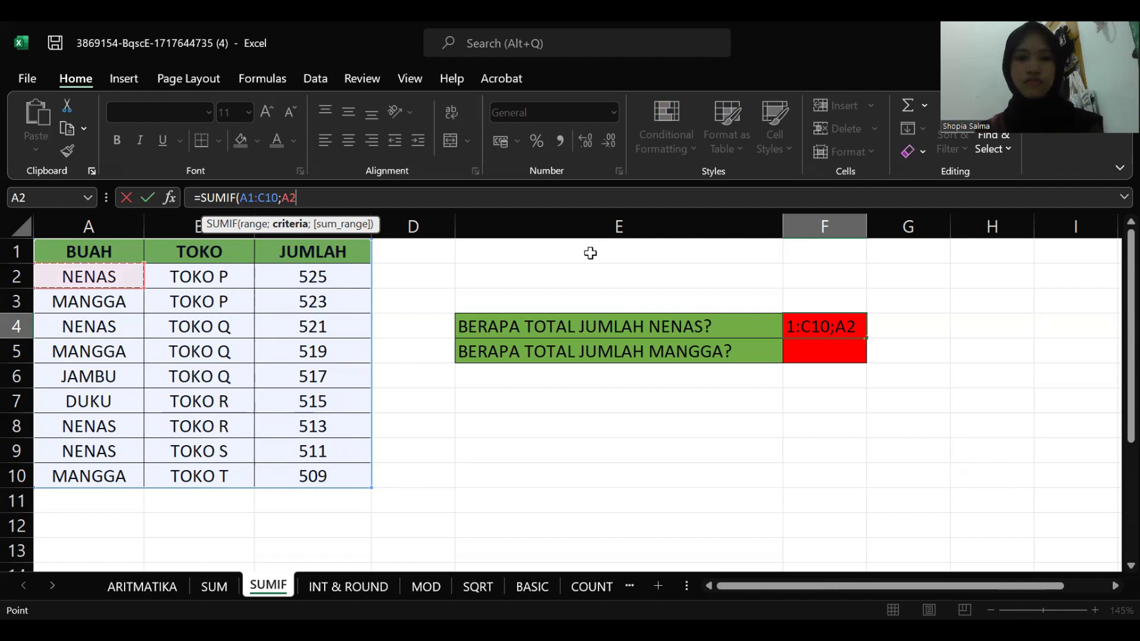
text(;)
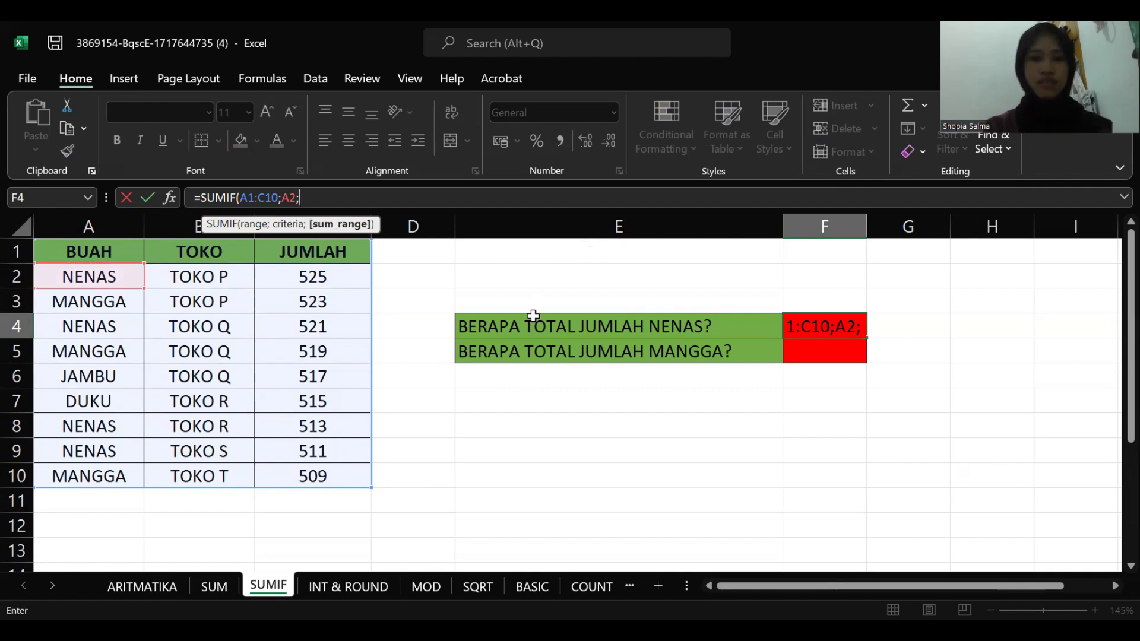
click(259, 251)
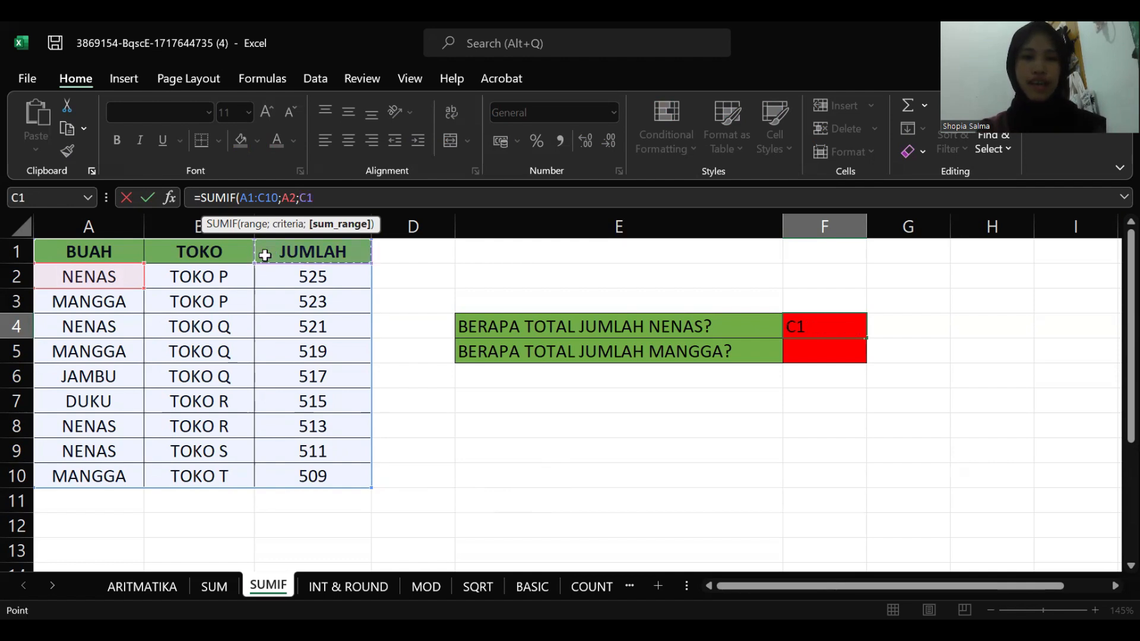
drag(276, 263, 322, 473)
key(Return)
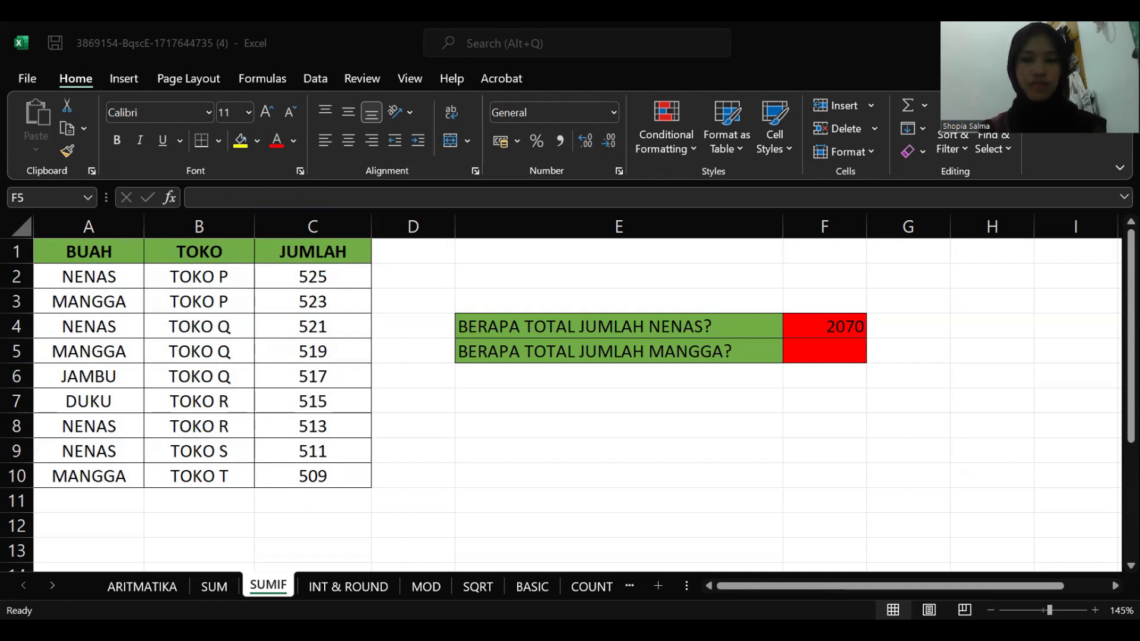
click(411, 403)
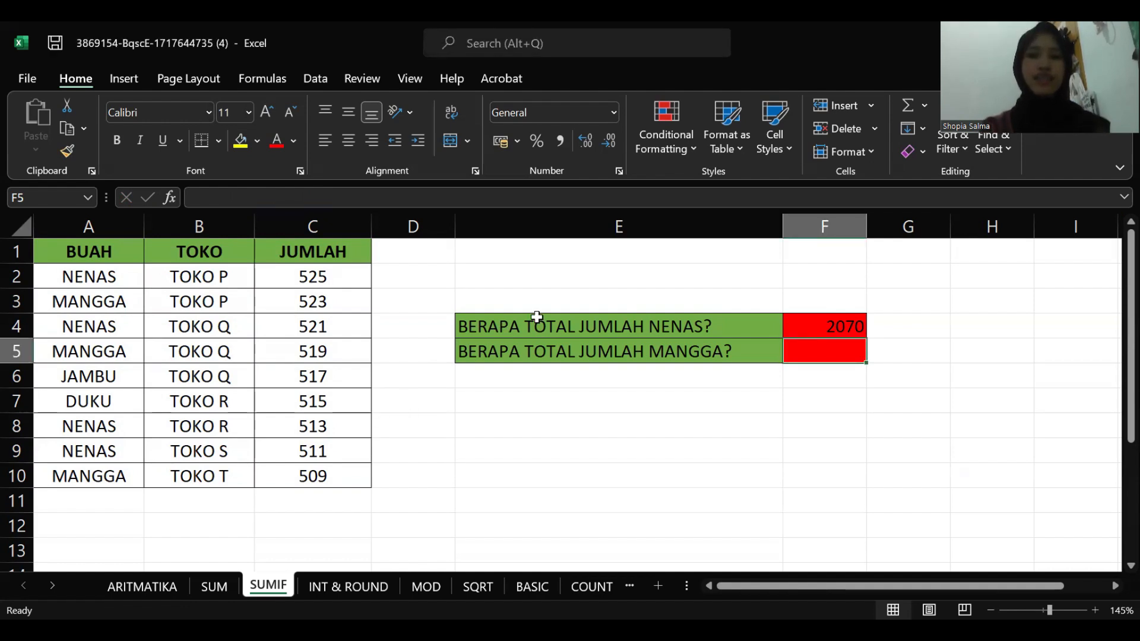
click(371, 195)
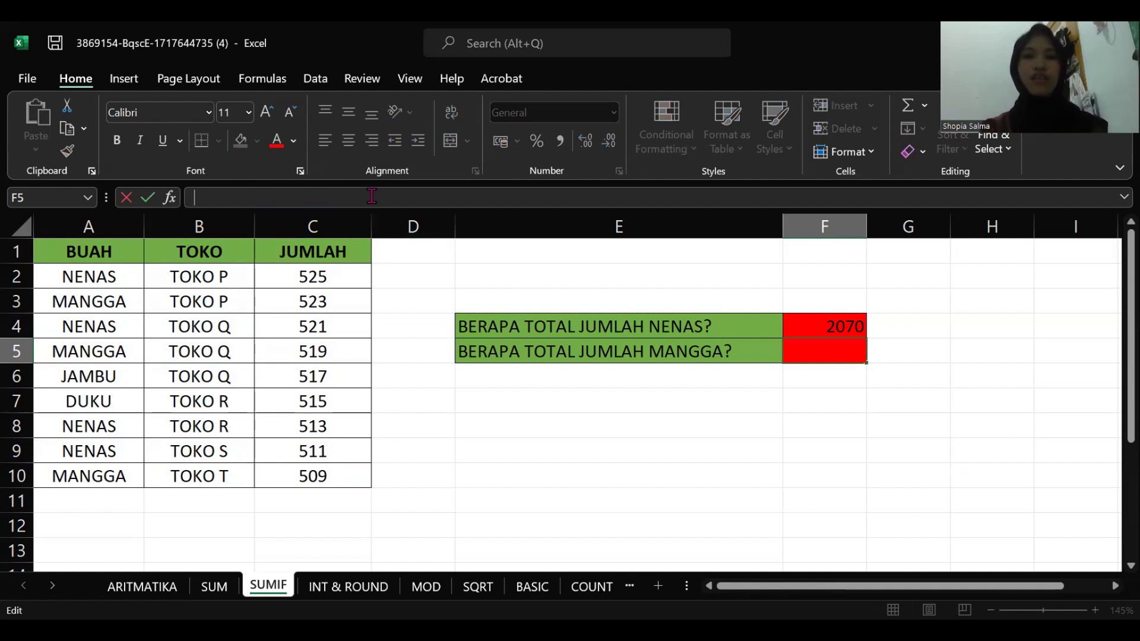
click(841, 324)
Step: Enter the formula =SUMIF(A1:C10;A3;C1:C10) in cell F5 to total the MANGGA amounts
click(837, 355)
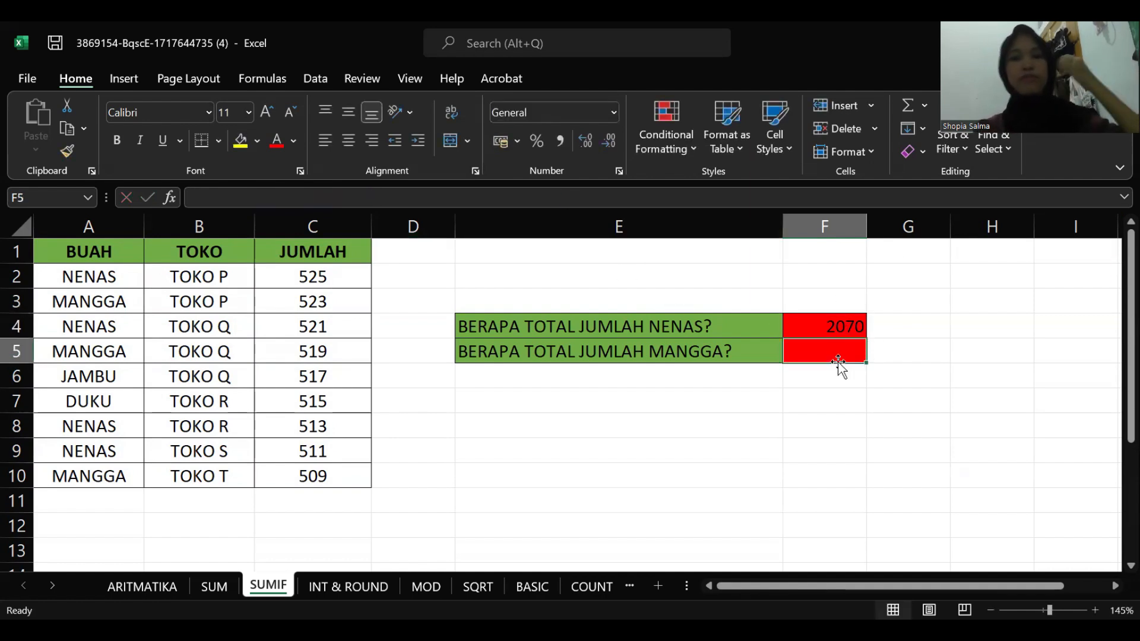
click(306, 201)
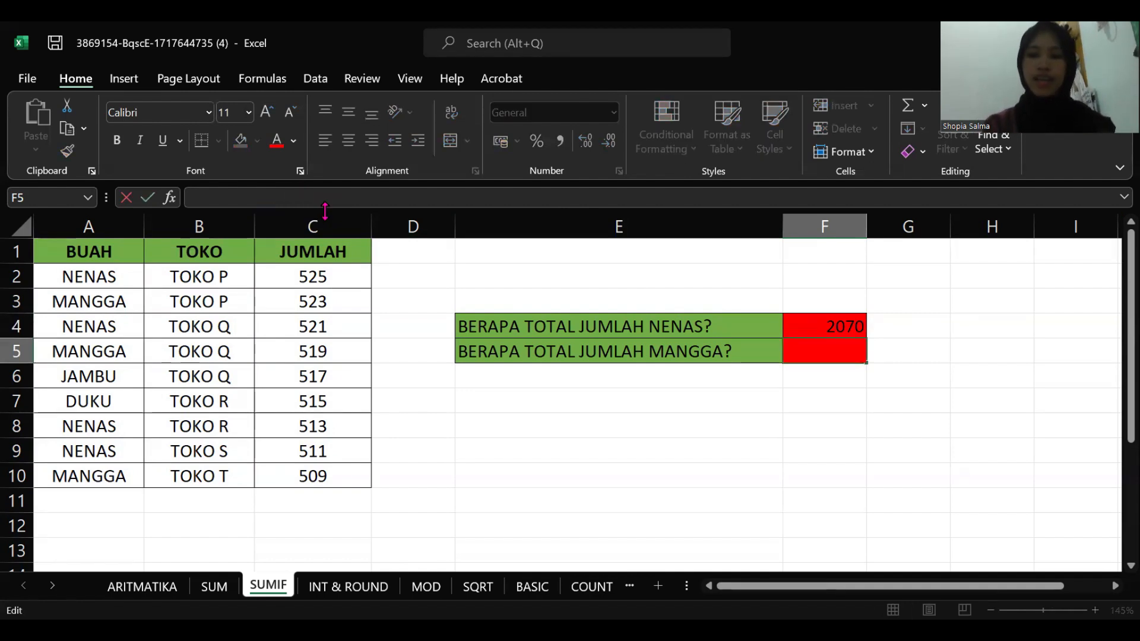
text(=)
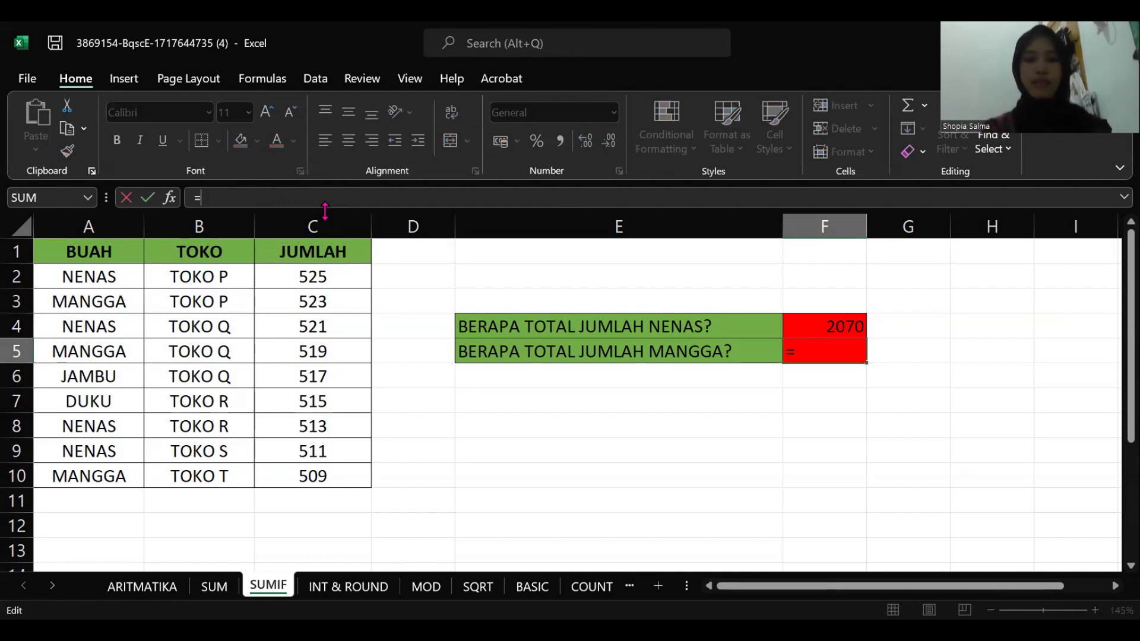
text(SUMIF)
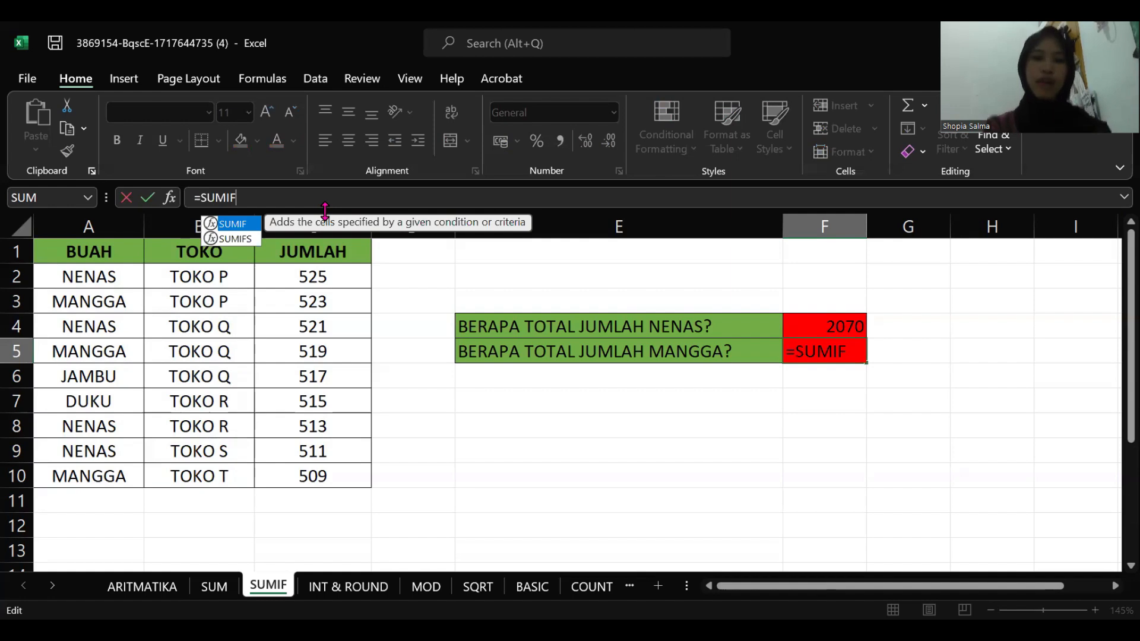
text(()
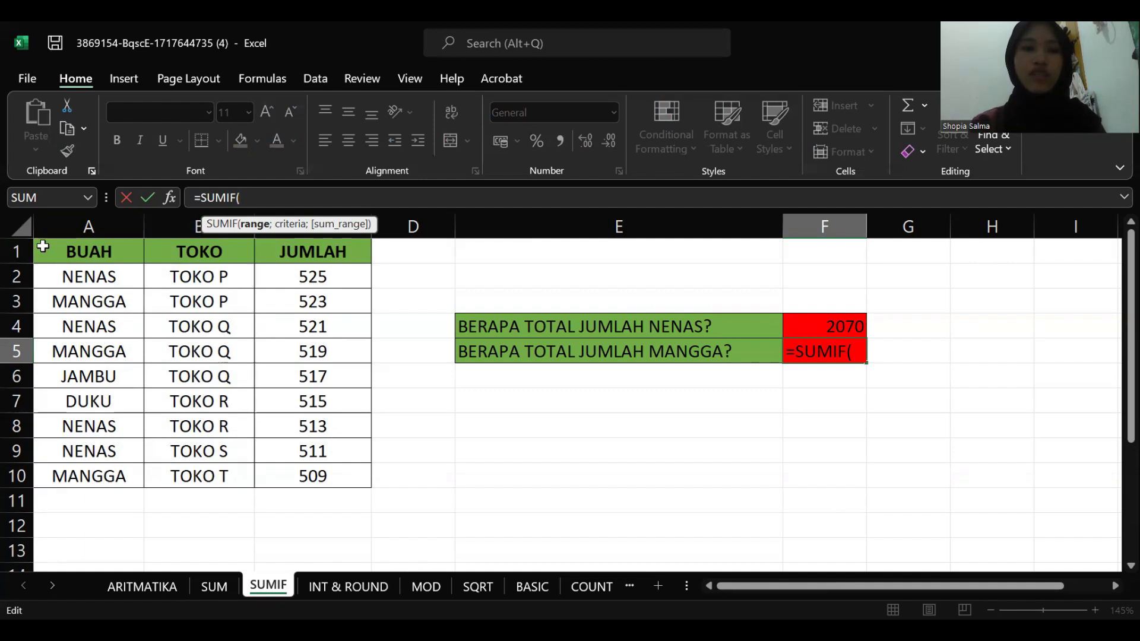
click(61, 251)
drag(103, 262, 348, 479)
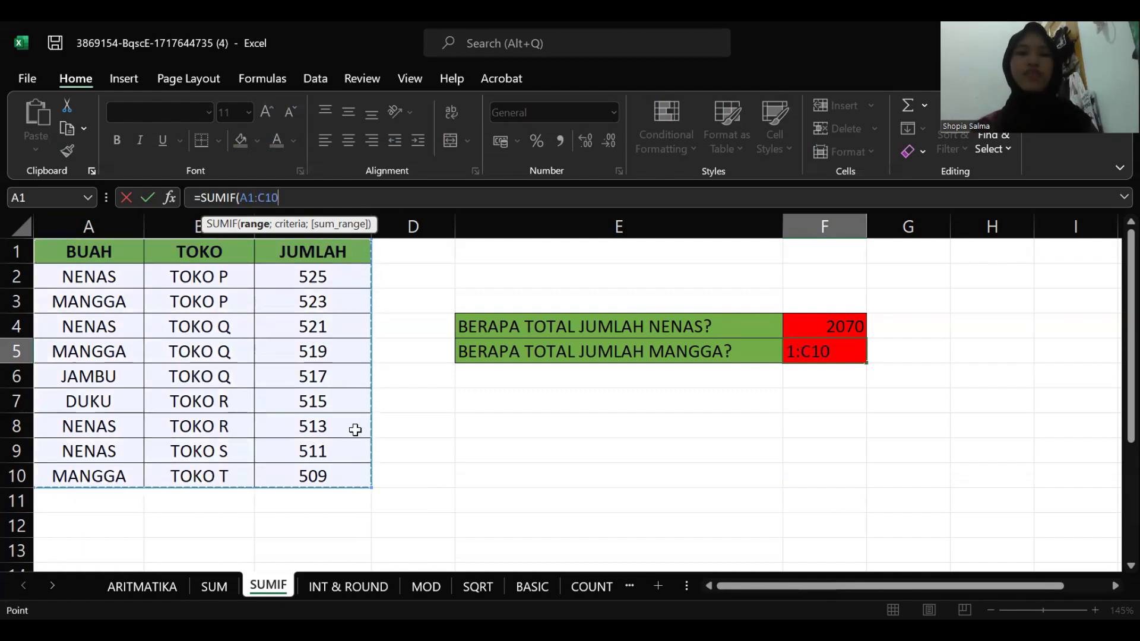
text(;)
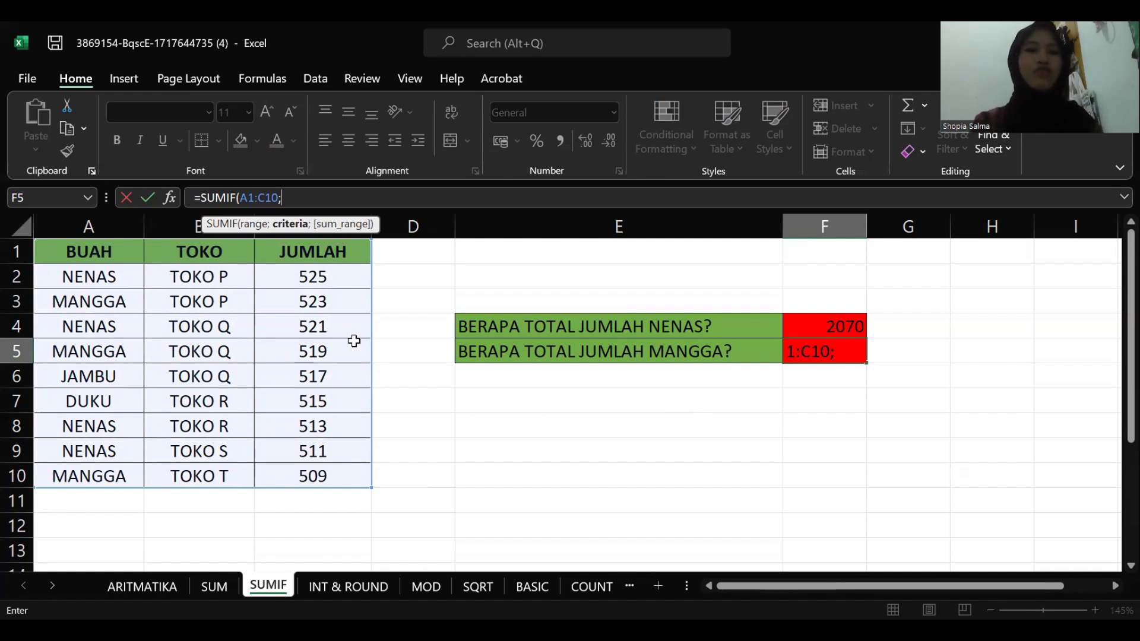
click(111, 302)
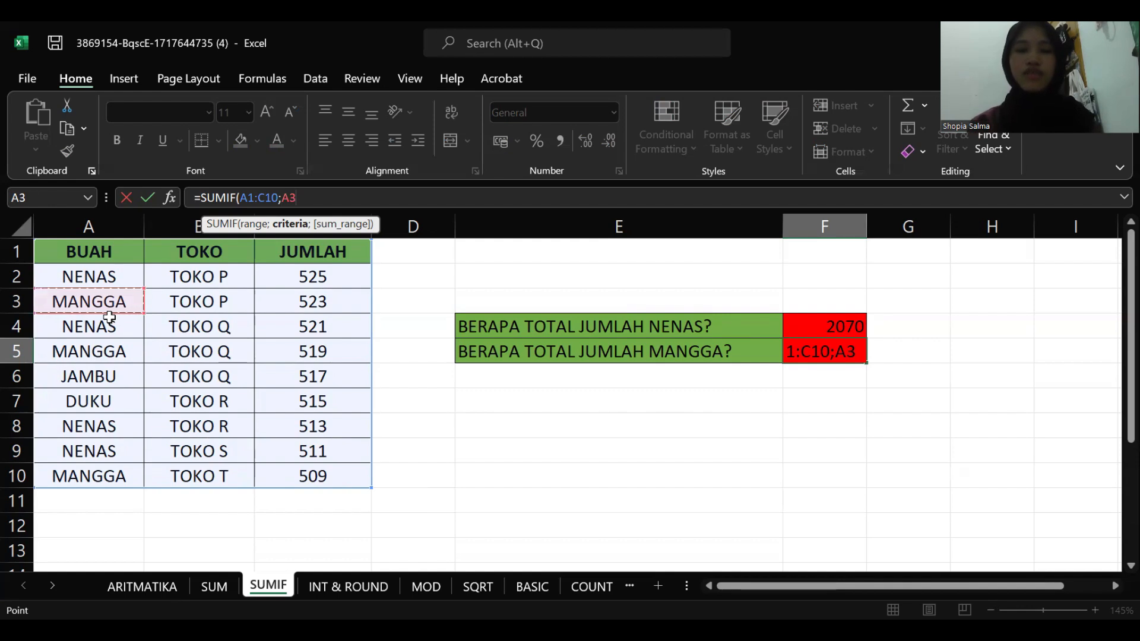
text(;)
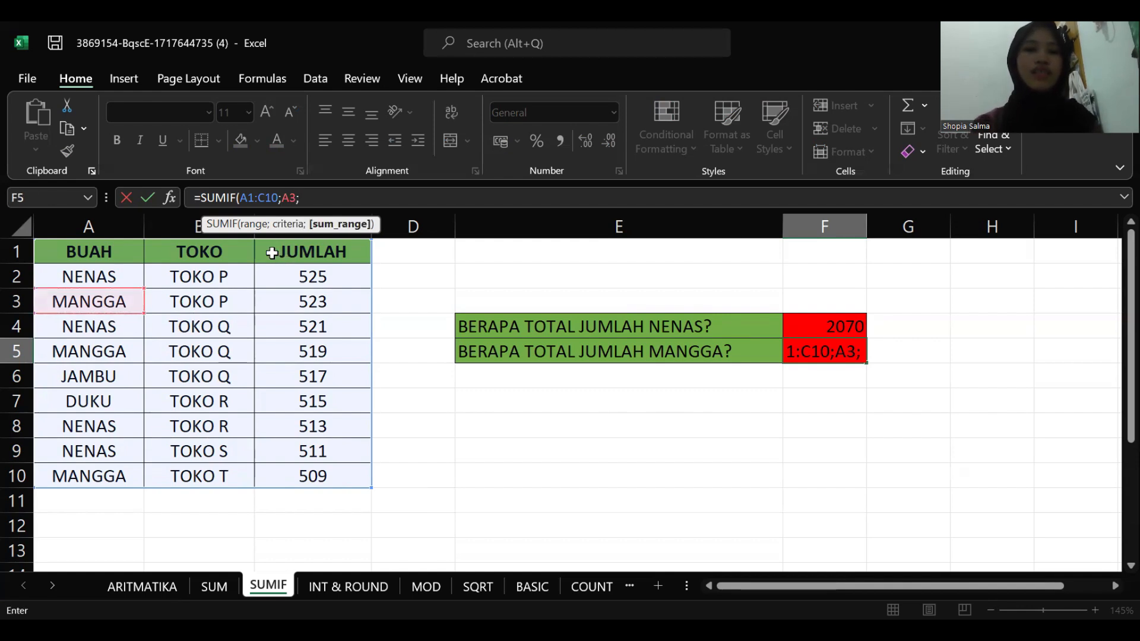
click(270, 255)
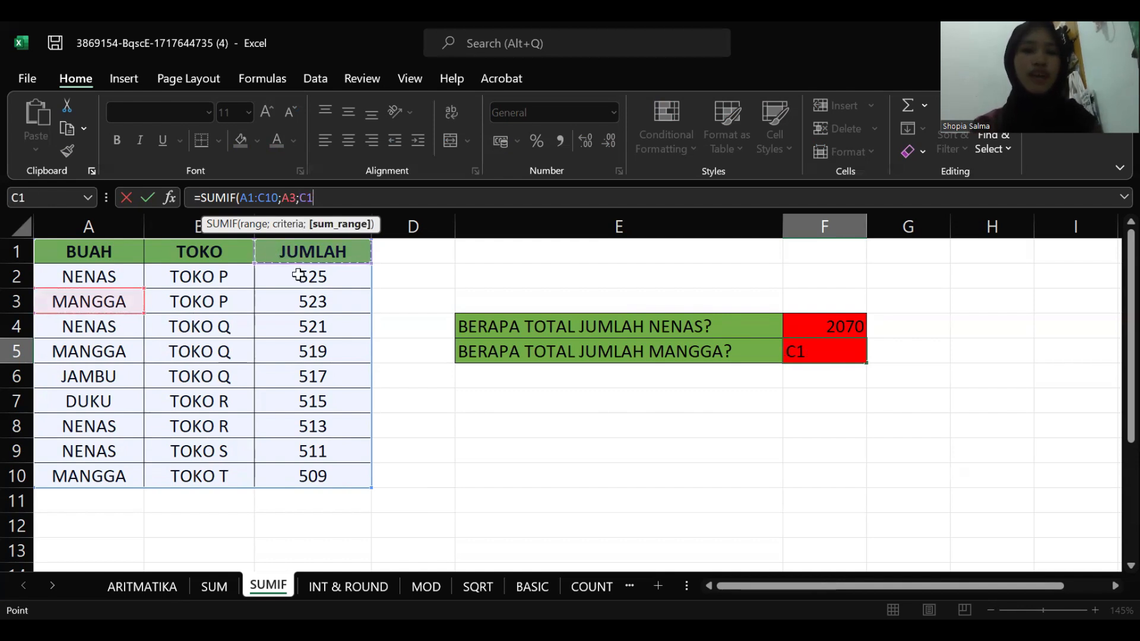
shift+click(320, 477)
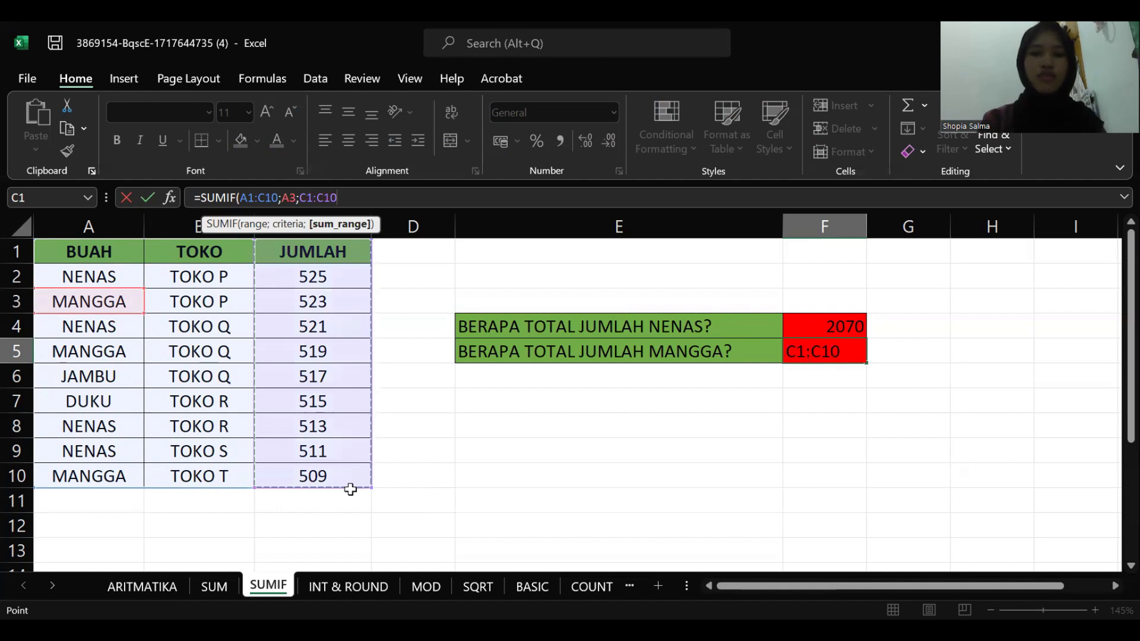
key(Return)
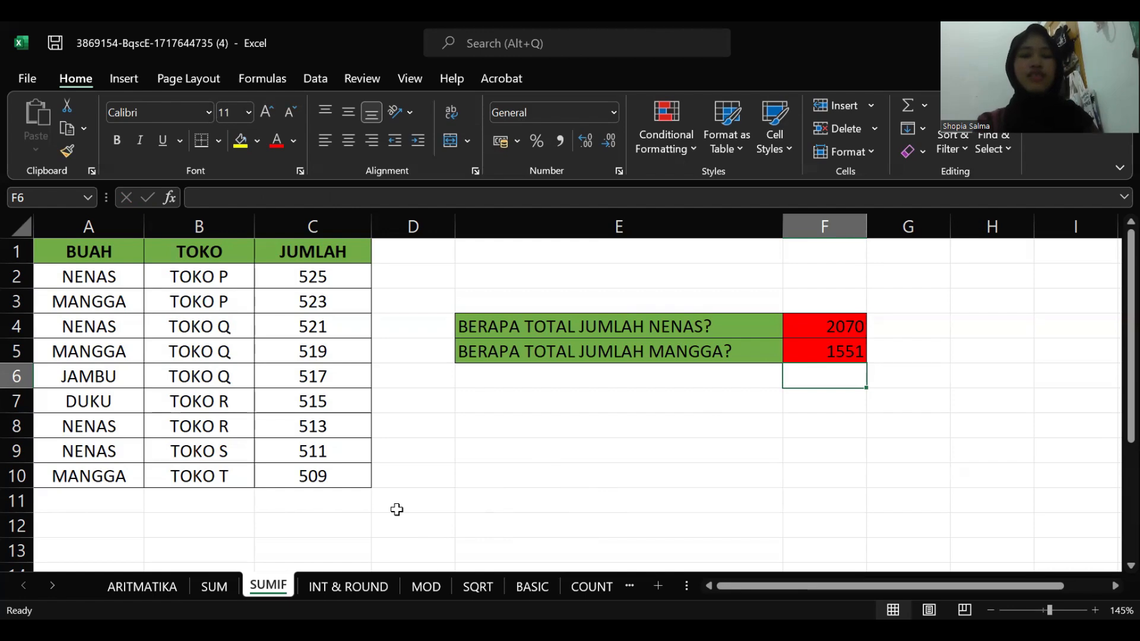
Step: On the INT & ROUND sheet, enter =INT(B2) in cell C2 to round the first DATA value down
click(364, 593)
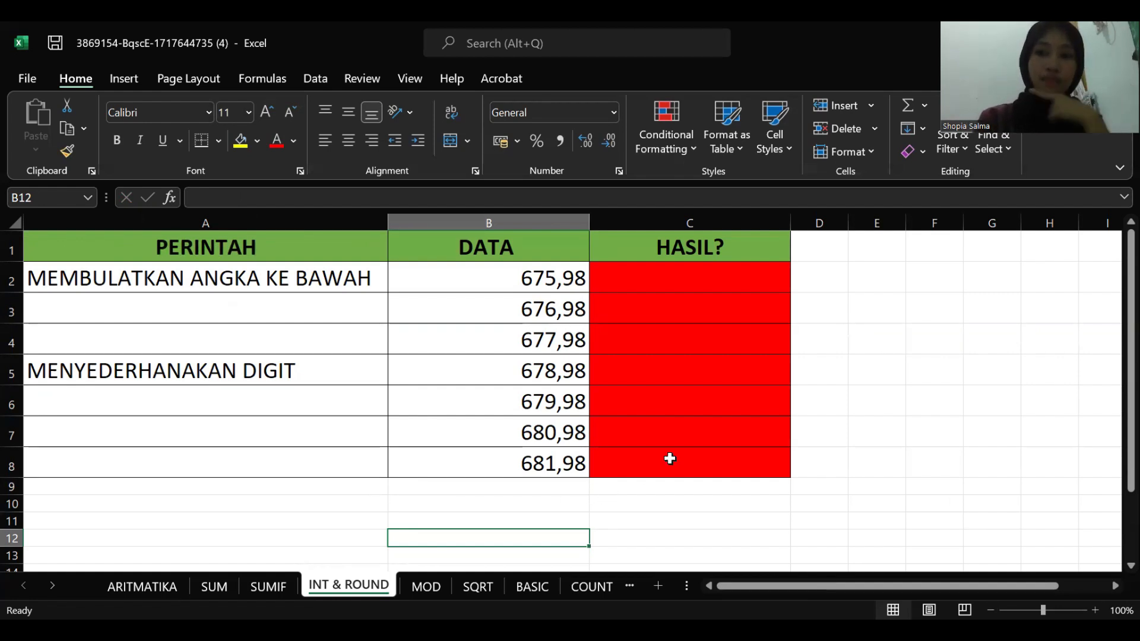
click(687, 280)
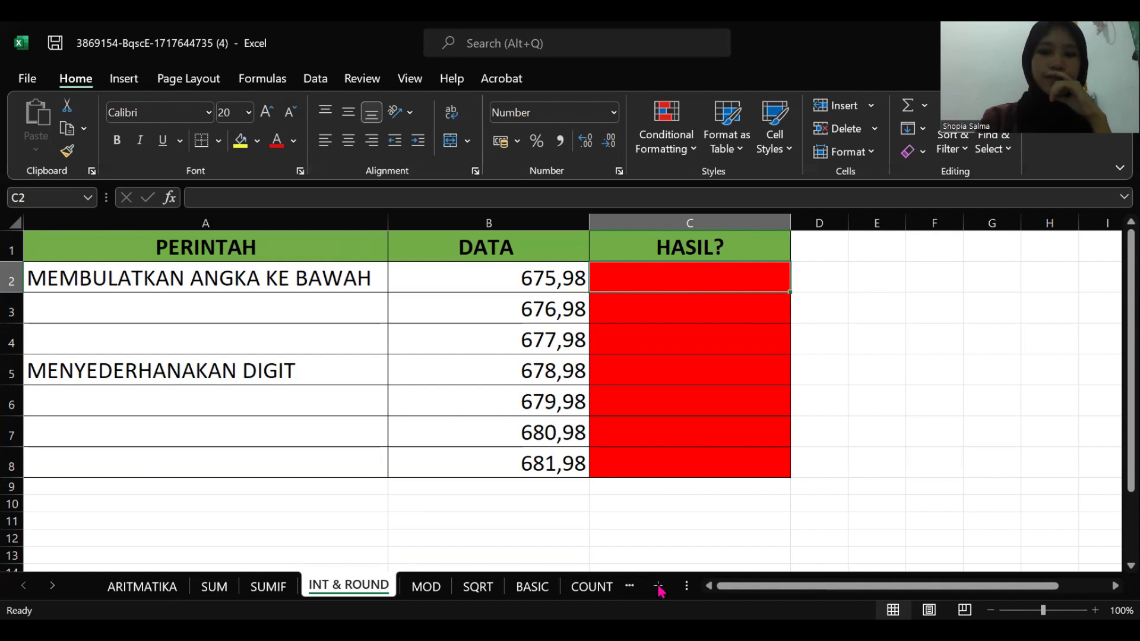
key(alt+Tab)
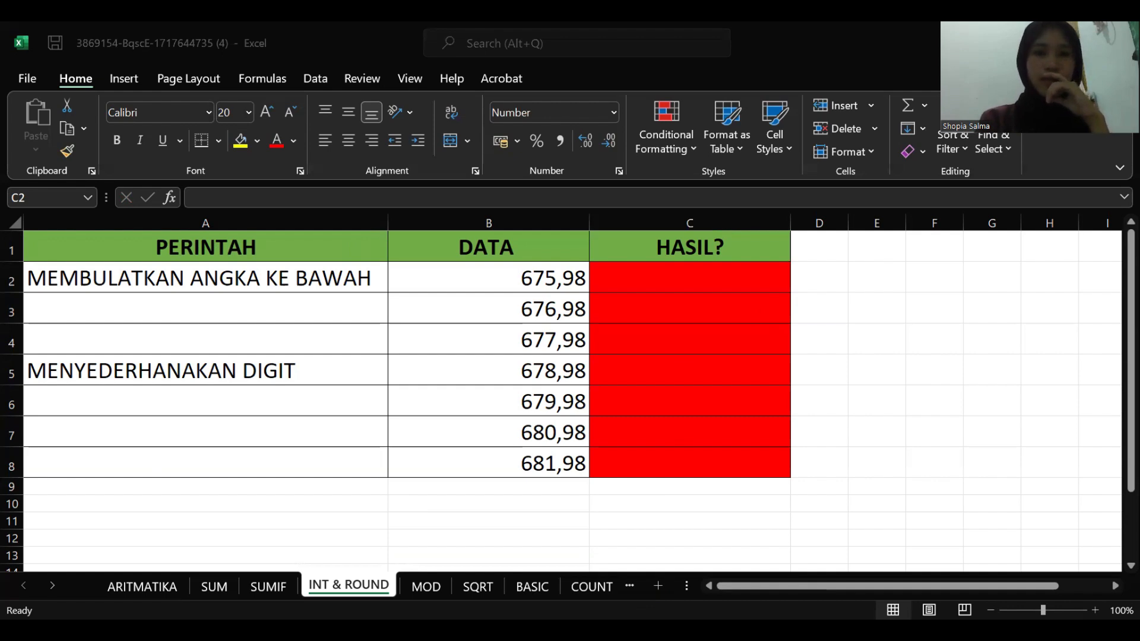
click(432, 197)
text(=)
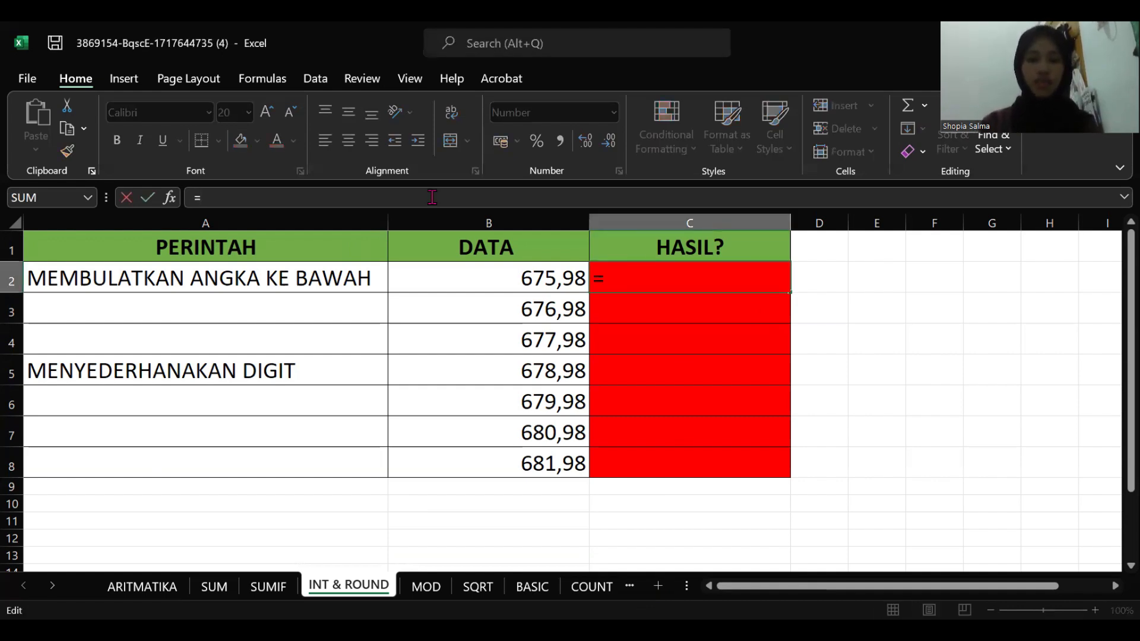
text(INT()
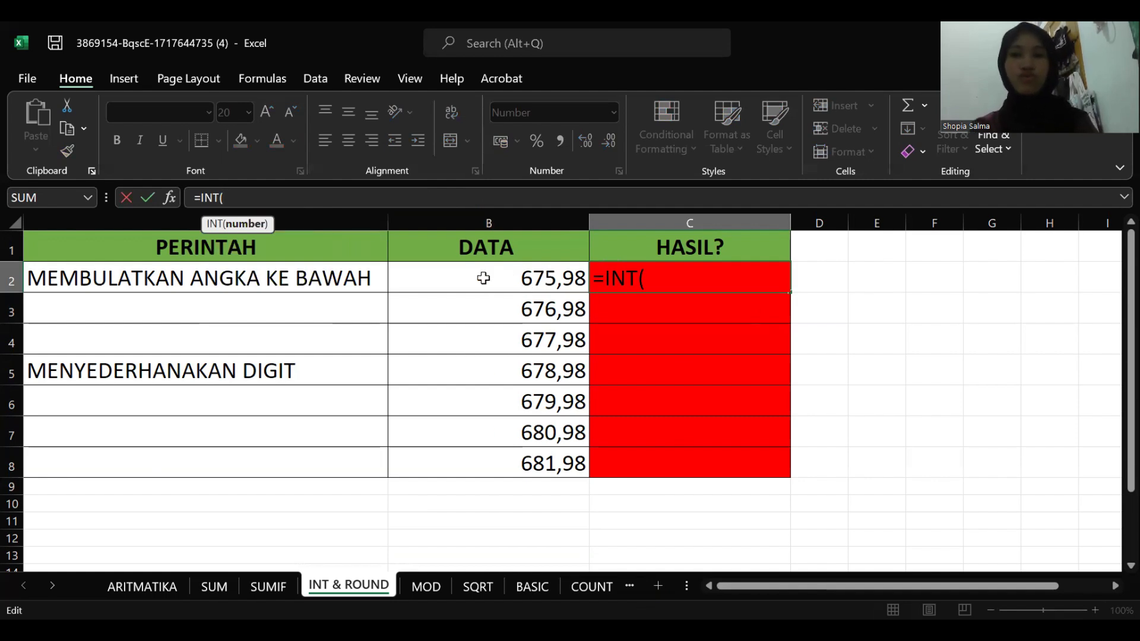
click(518, 278)
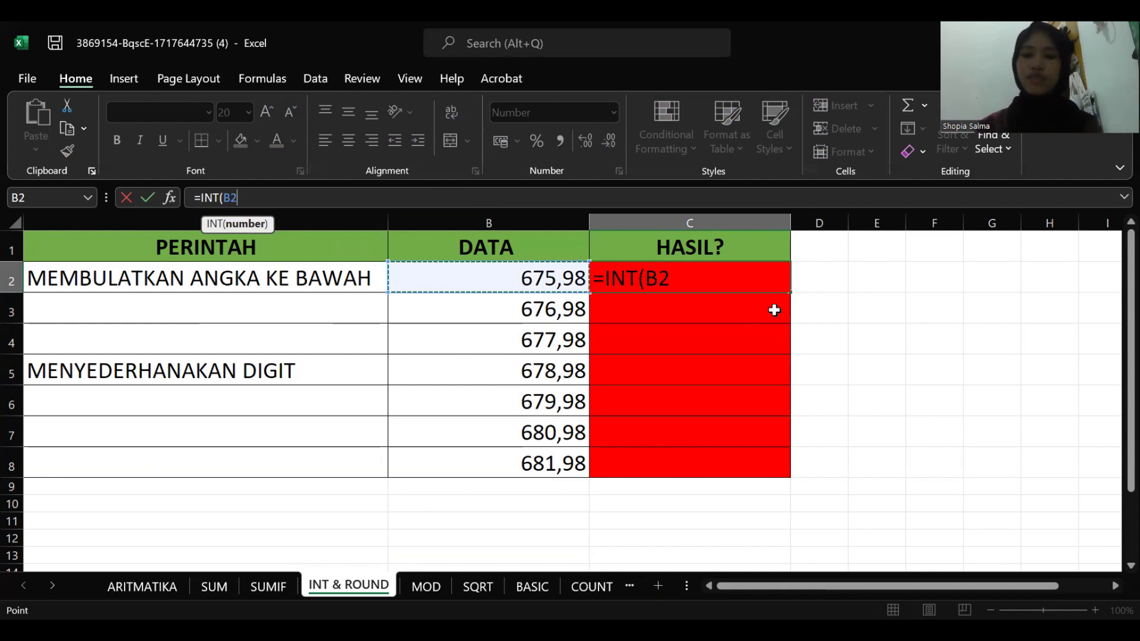
key(Return)
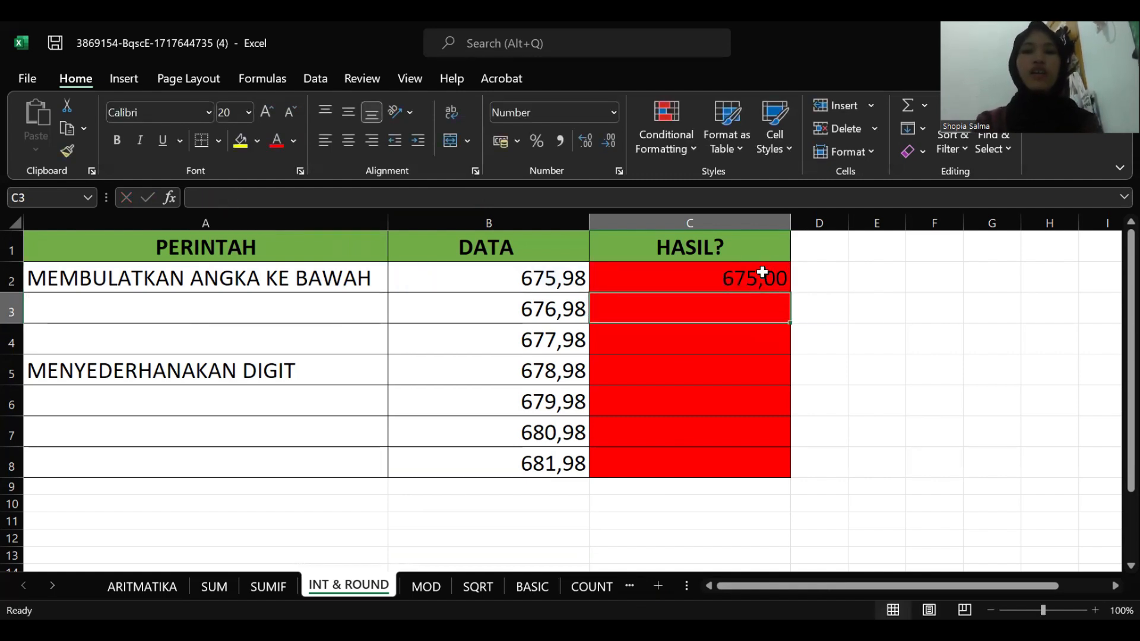
Step: Fill the INT formula from C2 down to C4 for the remaining MEMBULATKAN ANGKA KE BAWAH rows
click(700, 278)
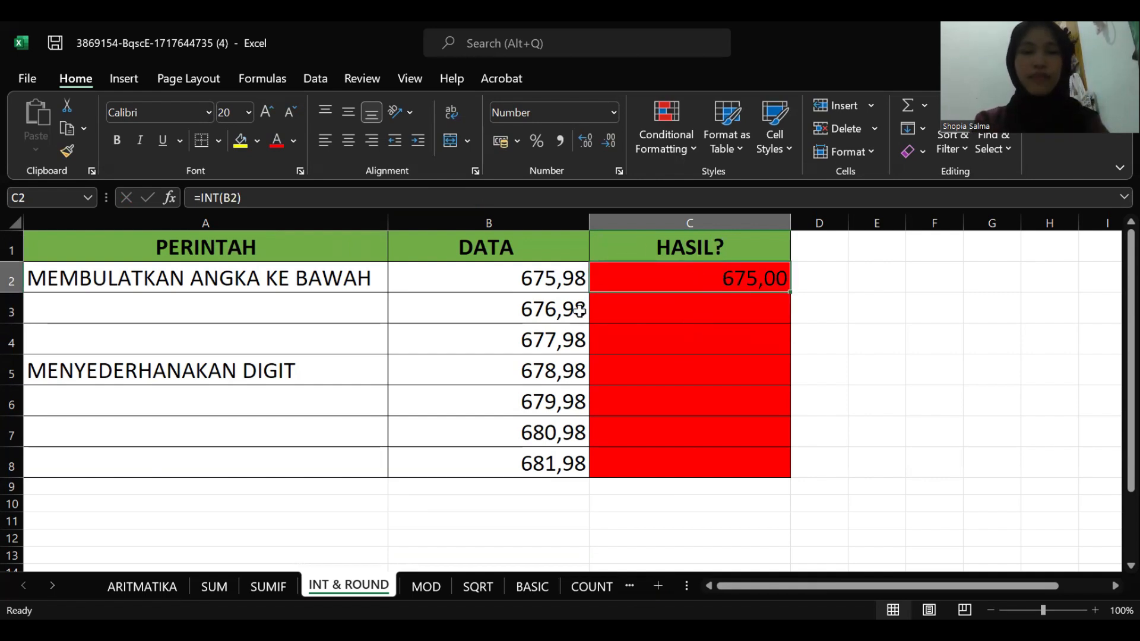
click(545, 339)
click(725, 290)
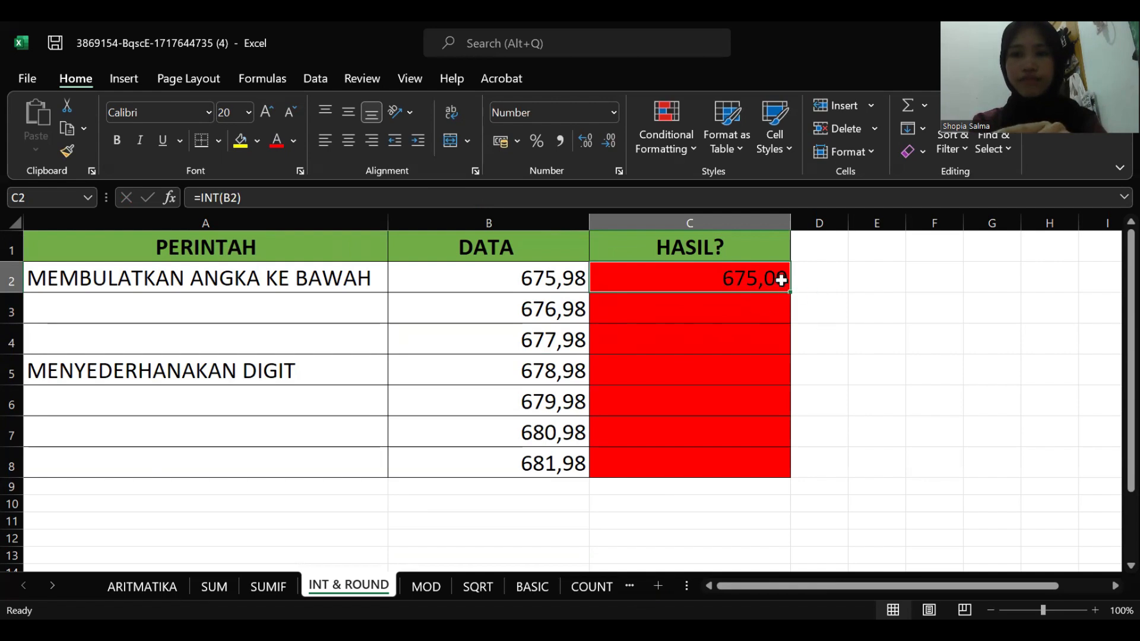
drag(792, 292, 792, 356)
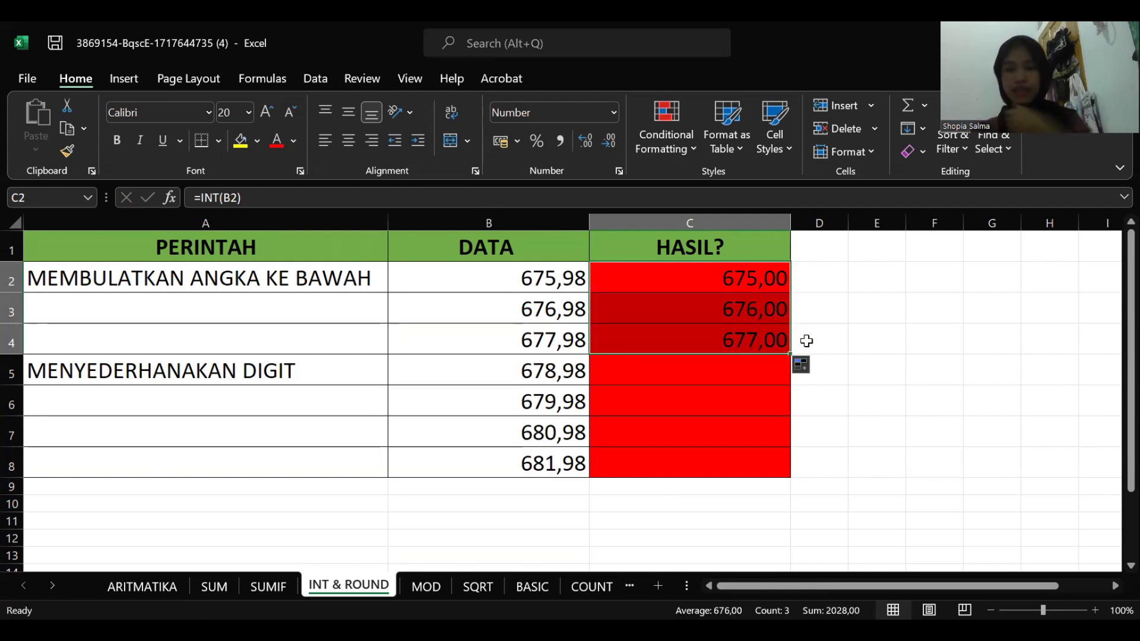
Step: Enter the formula =ROUND(B5;1) in cell C5 for the first MENYEDERHANAKAN DIGIT row
click(664, 377)
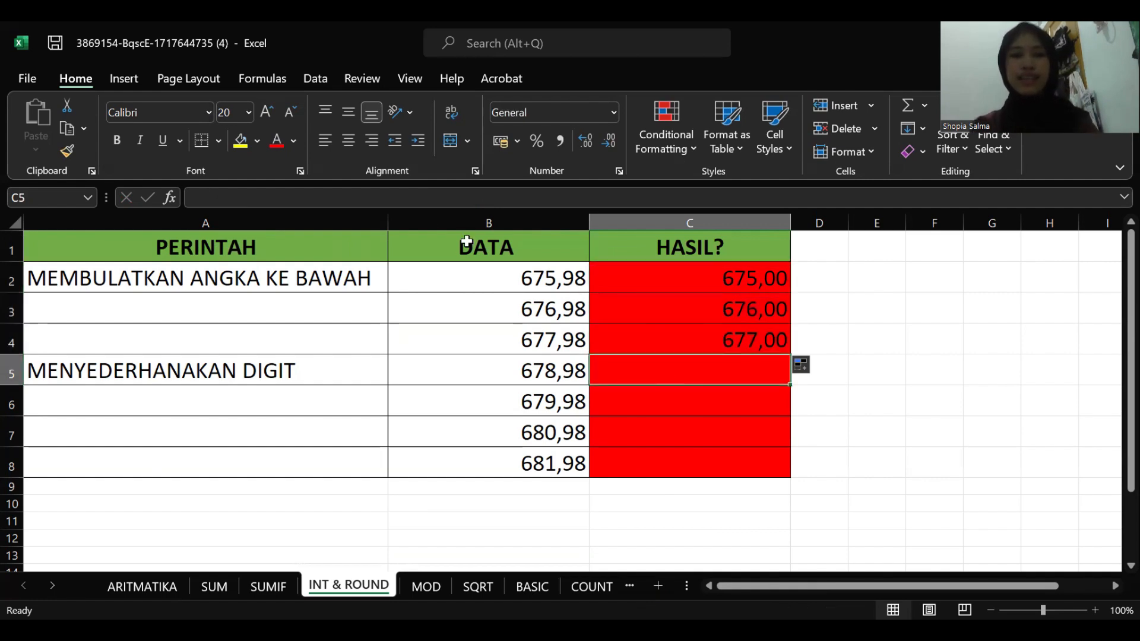
click(425, 198)
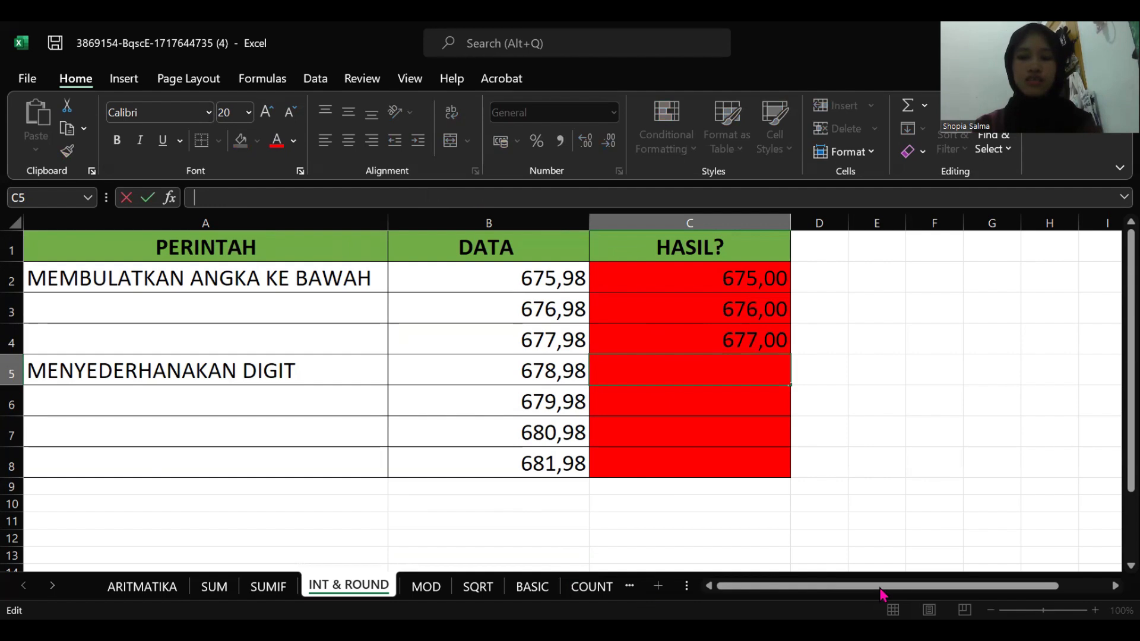
key(alt+Tab)
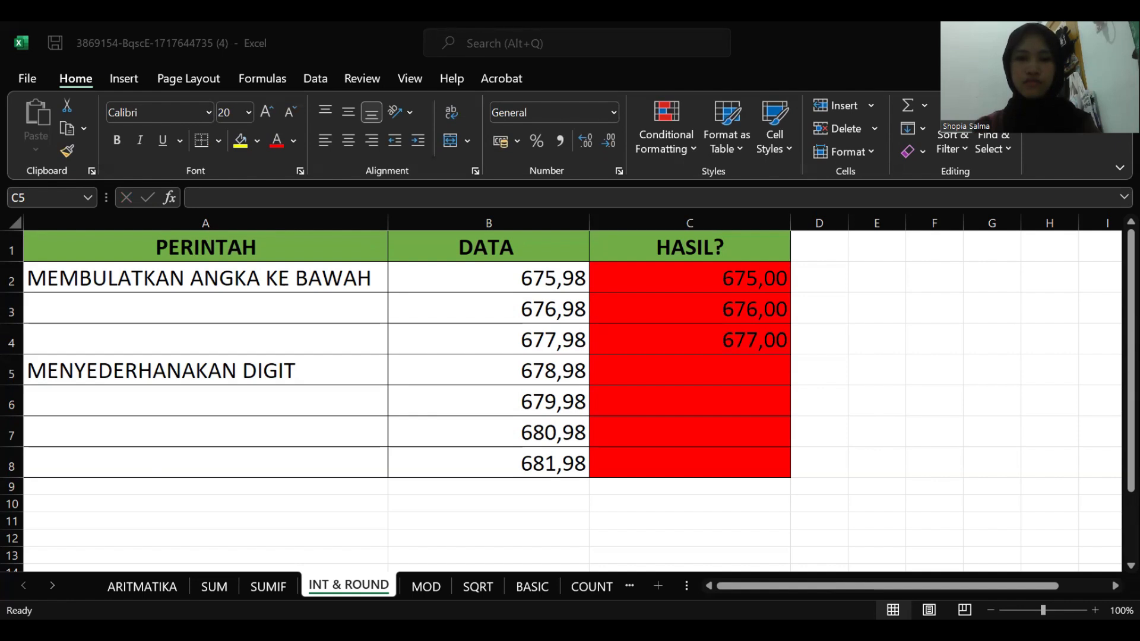
click(385, 194)
text(=)
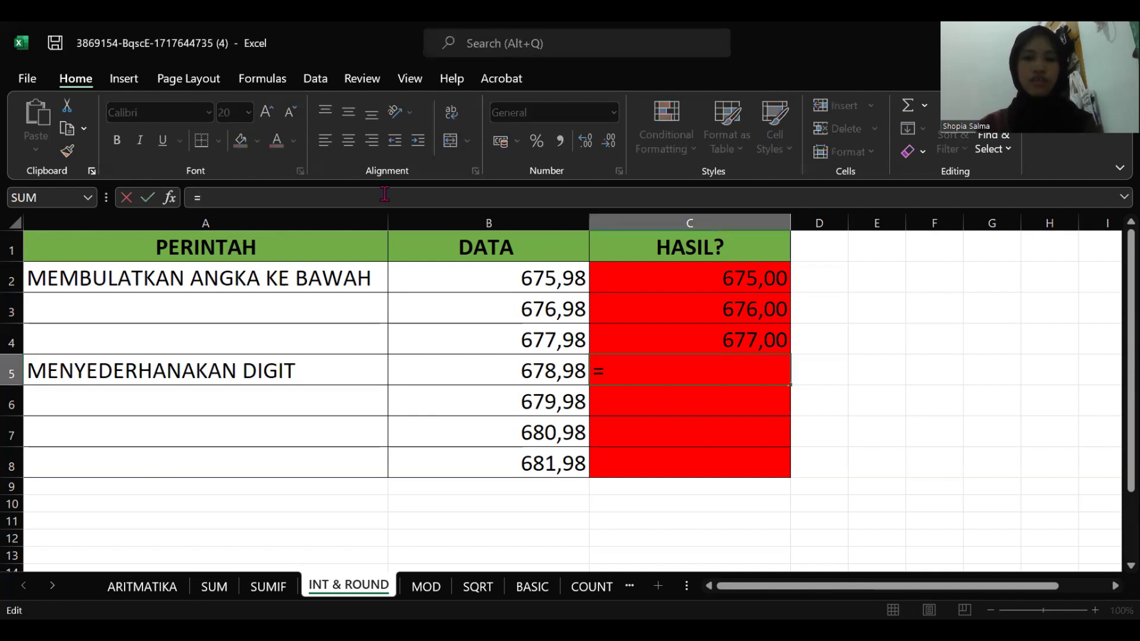
text(ROUND)
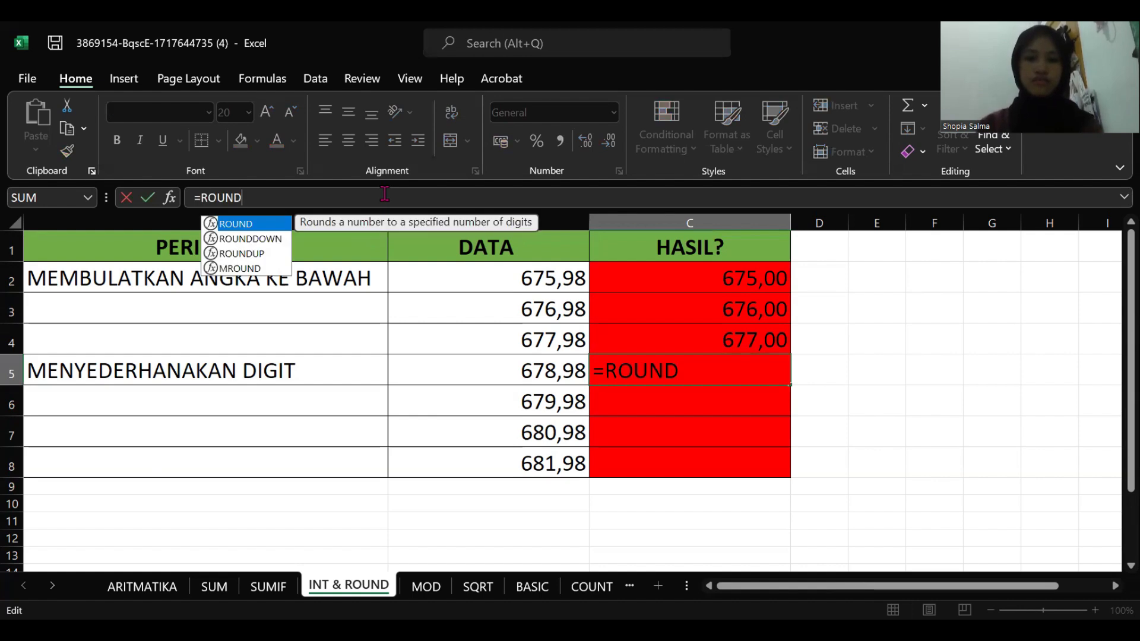
text(()
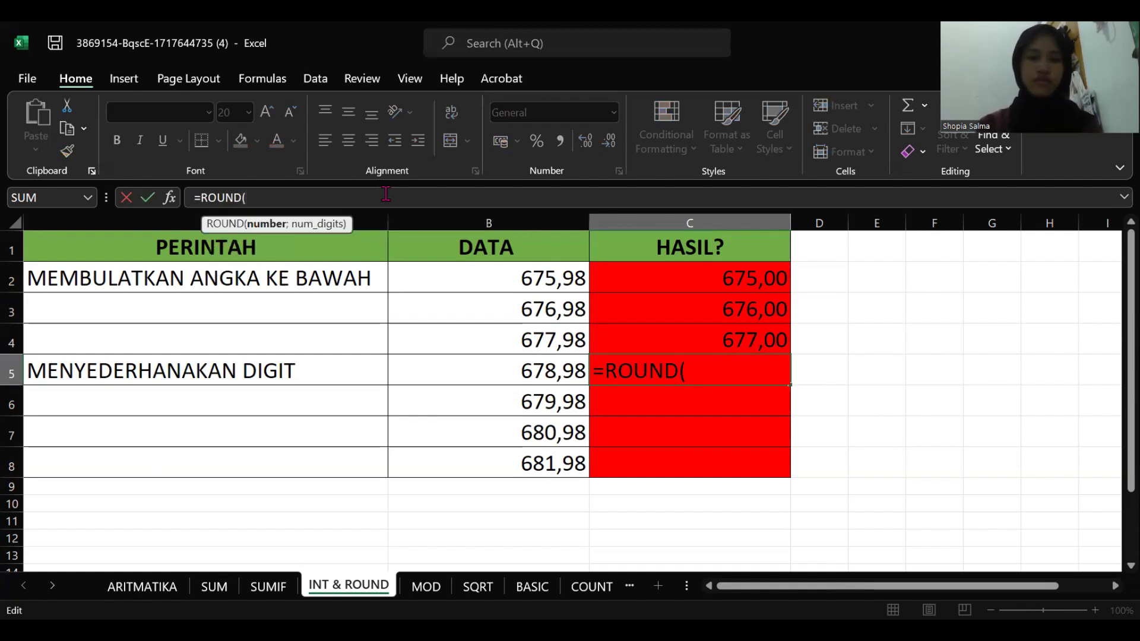
click(551, 374)
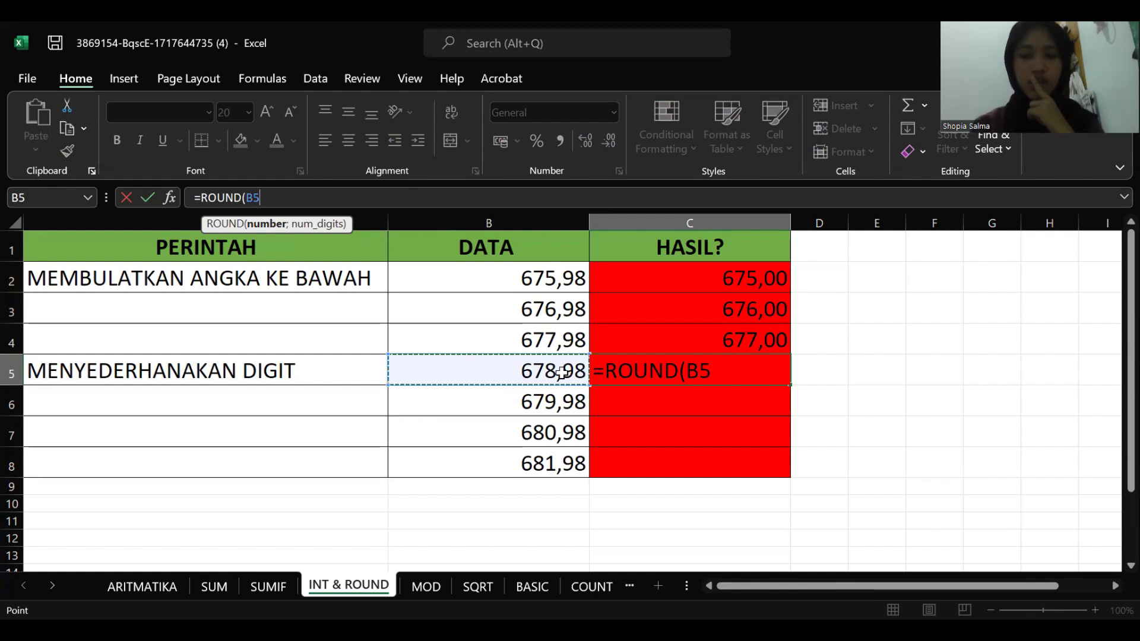
text(;)
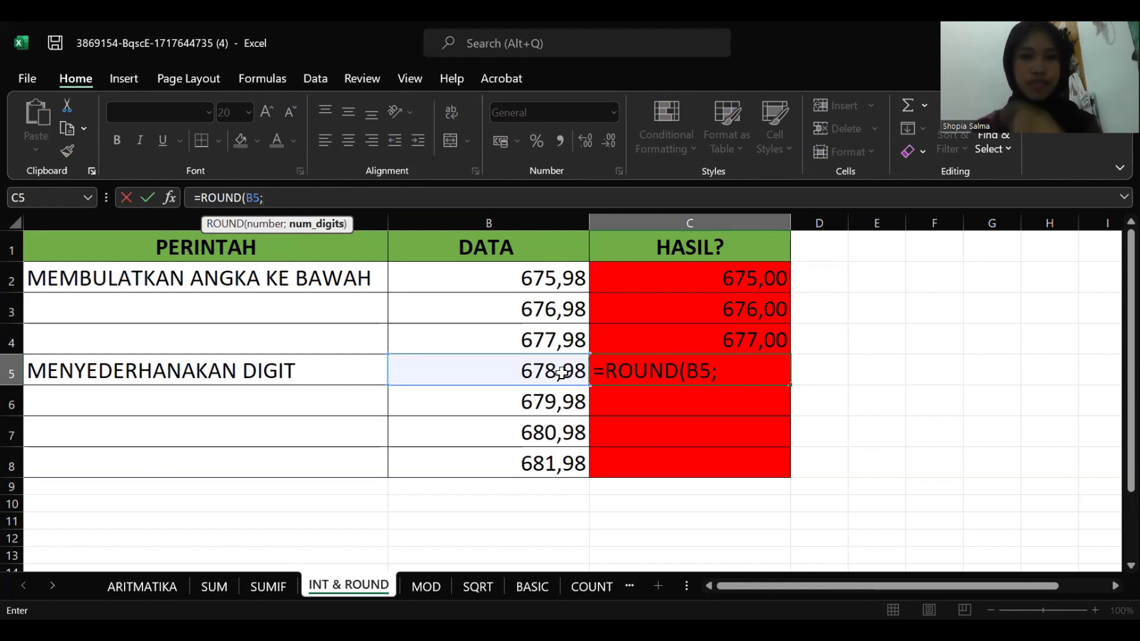
text(1)
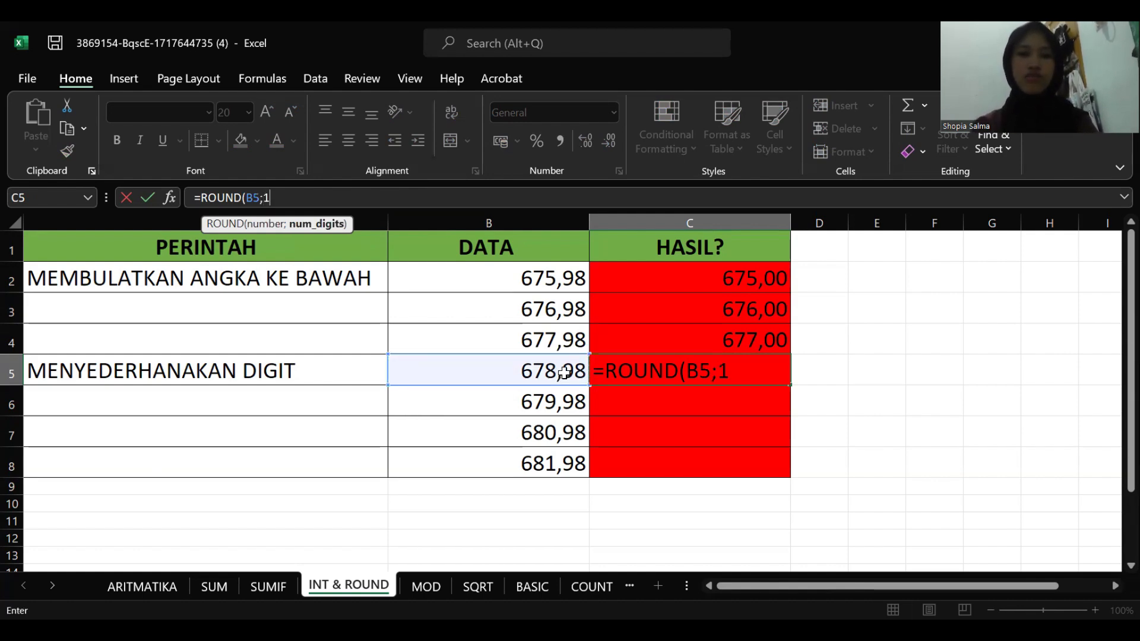
text())
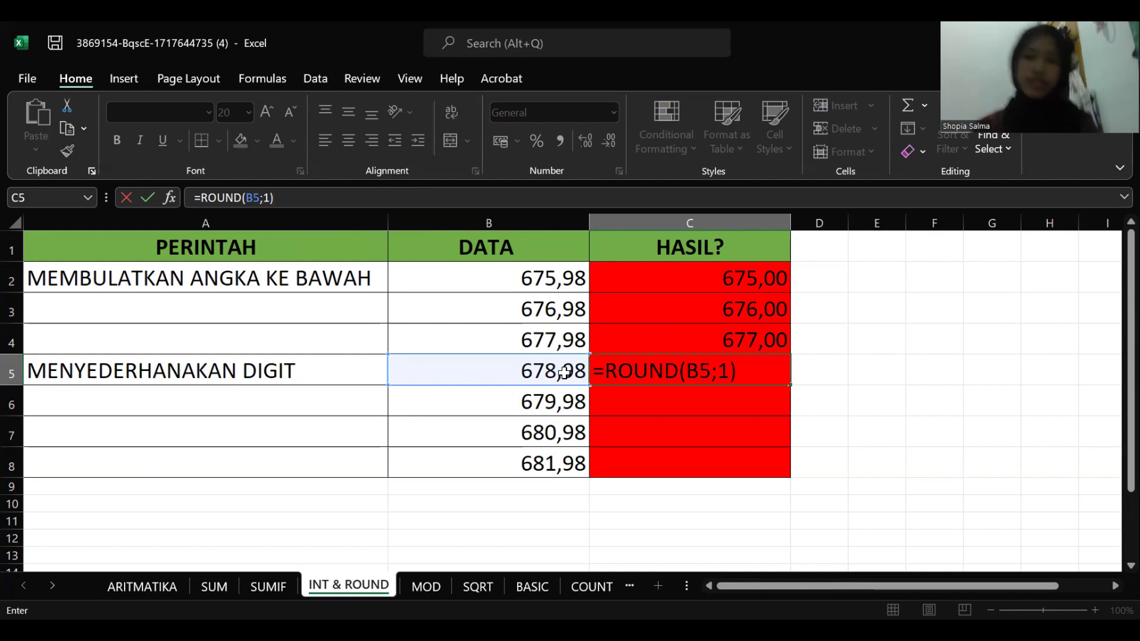
key(Return)
click(762, 366)
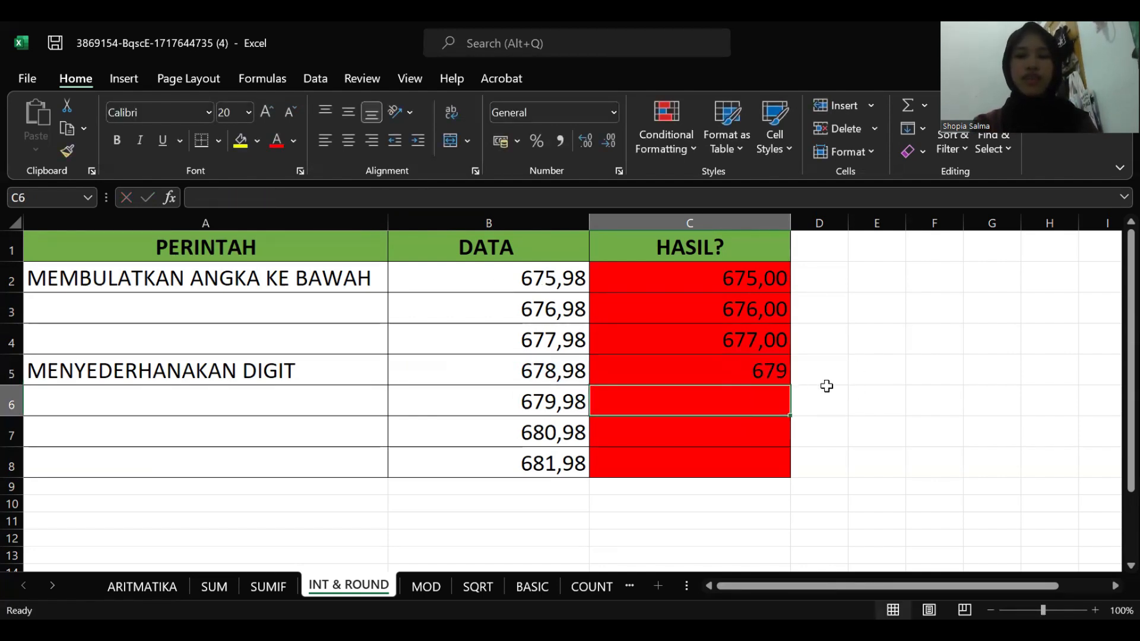
Step: Fill the ROUND formula from C5 down to C8 for the remaining MENYEDERHANAKAN DIGIT rows
click(755, 372)
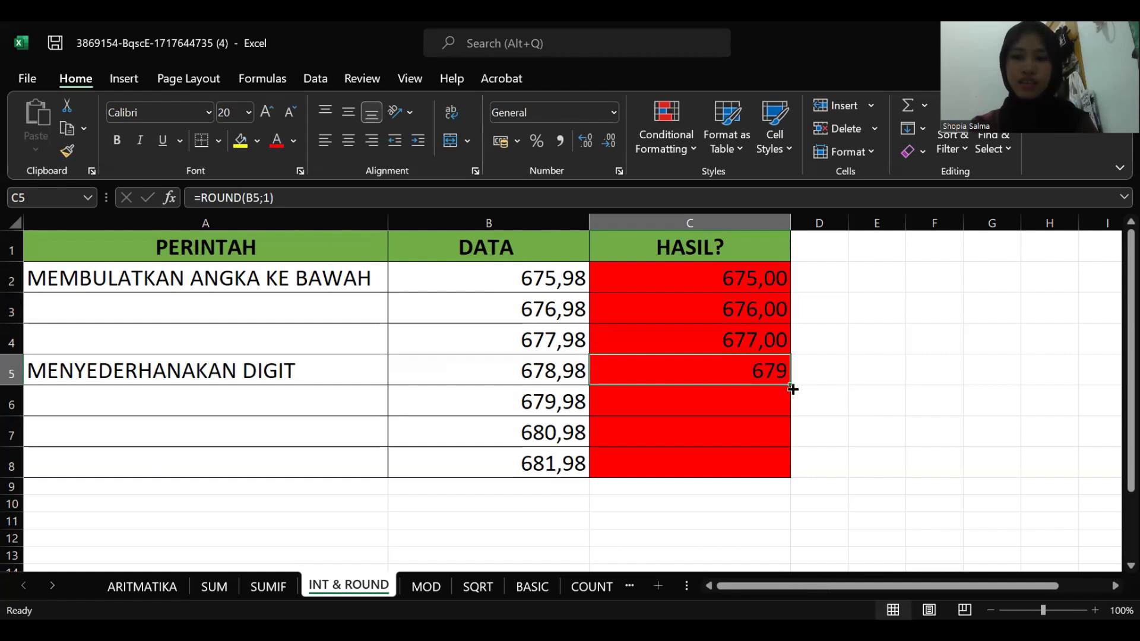
drag(790, 392, 793, 475)
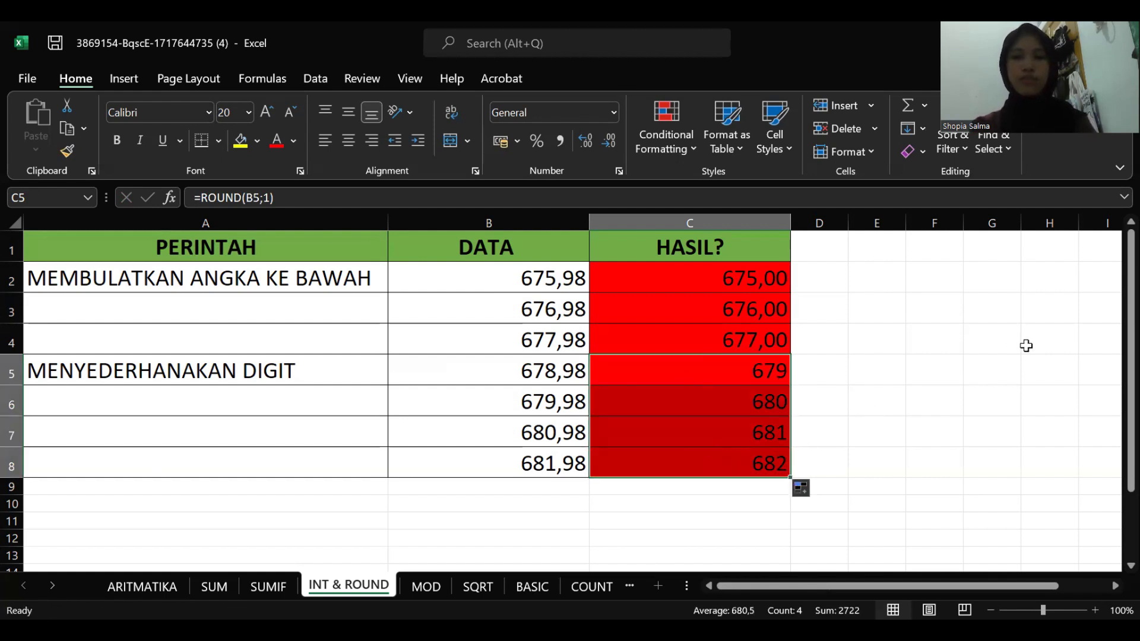
click(879, 399)
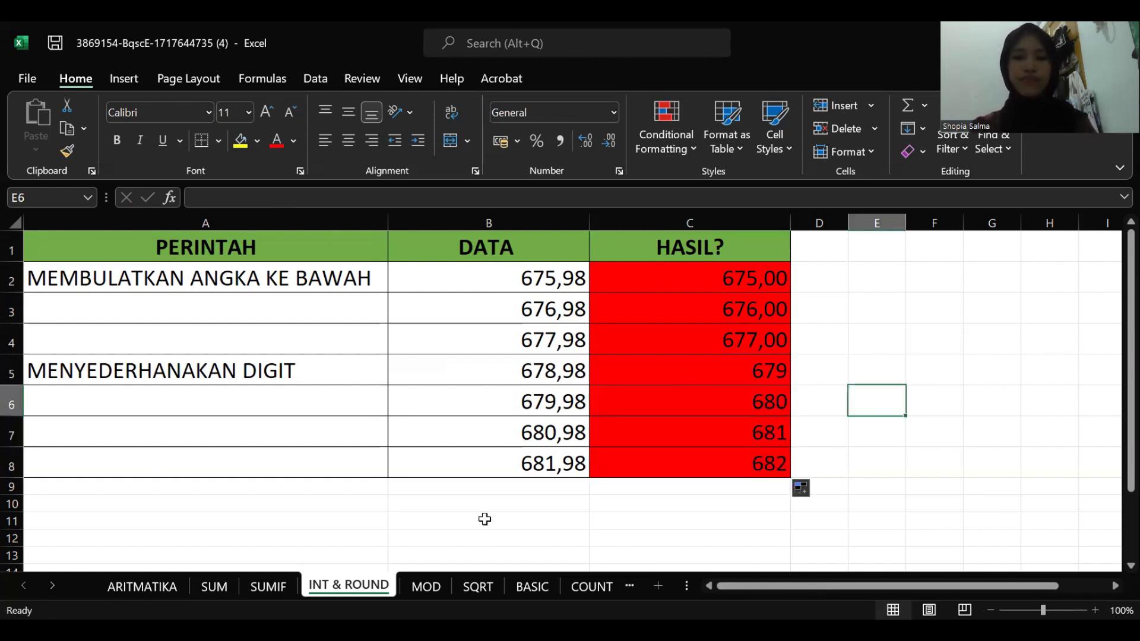
Step: On the MOD sheet, enter the formula =MOD(B2;C2) in cell D2 for the first division remainder
click(425, 587)
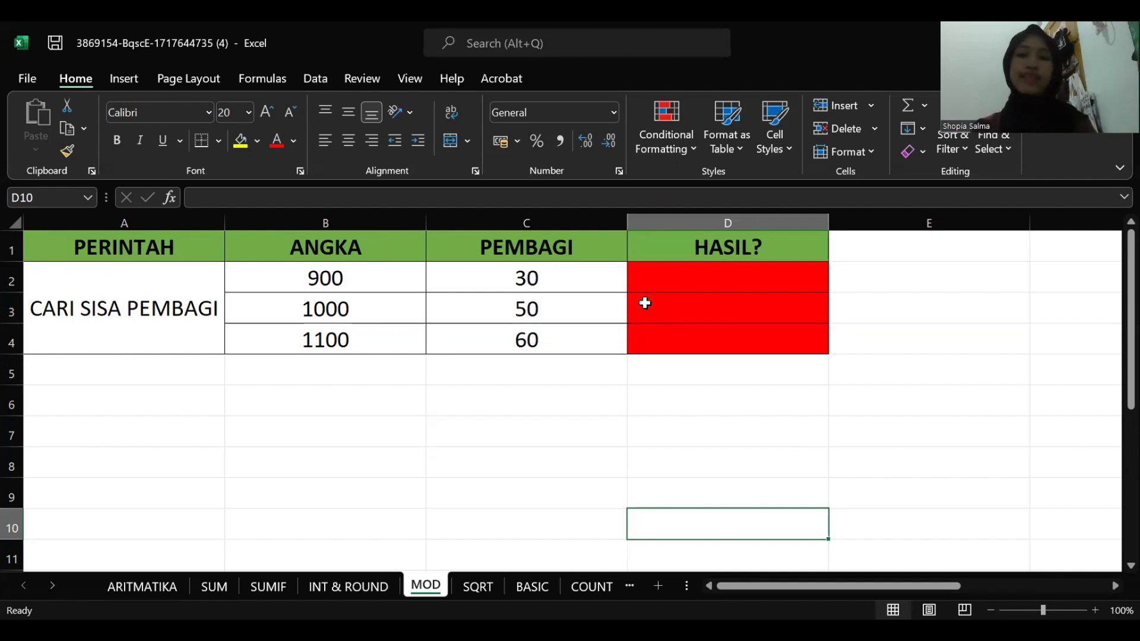
click(741, 280)
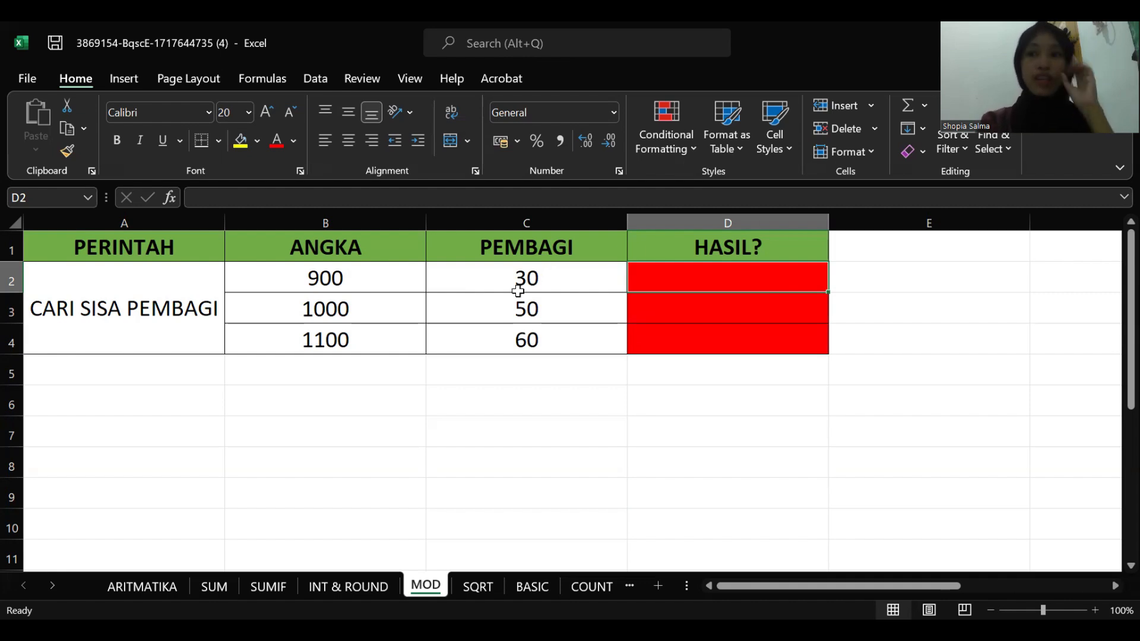
click(301, 200)
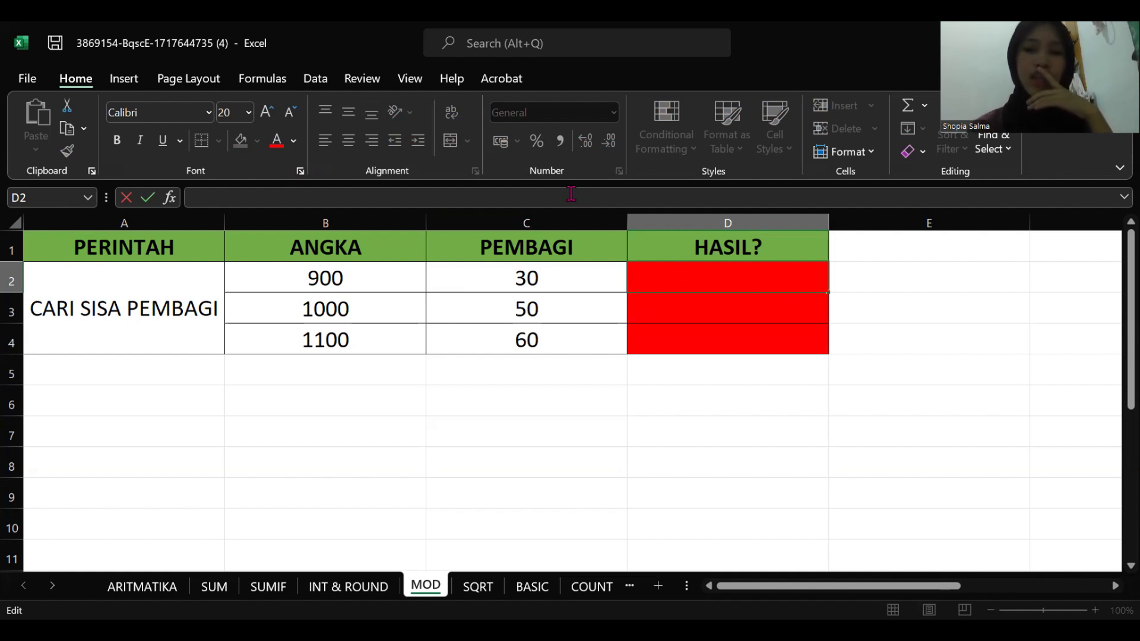
text(=)
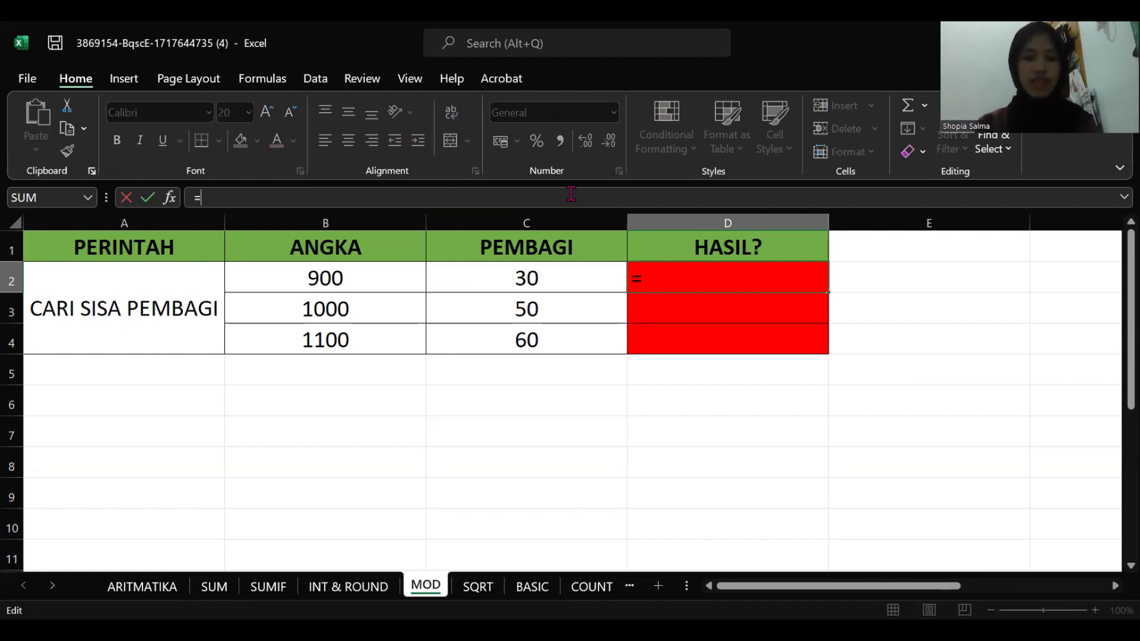
text(MOD)
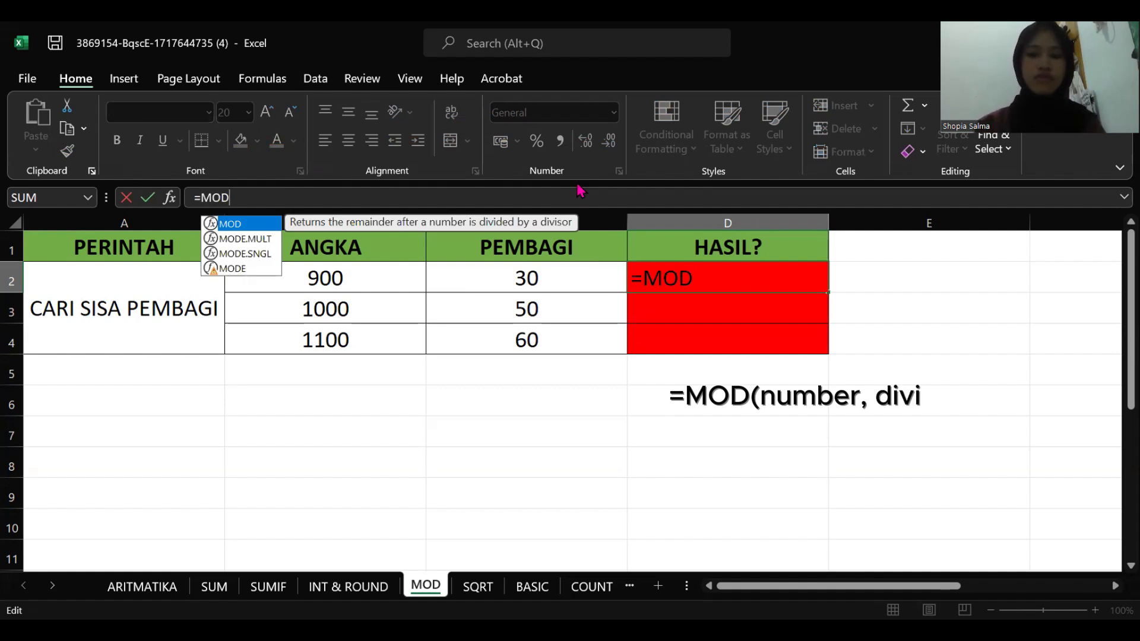
text(()
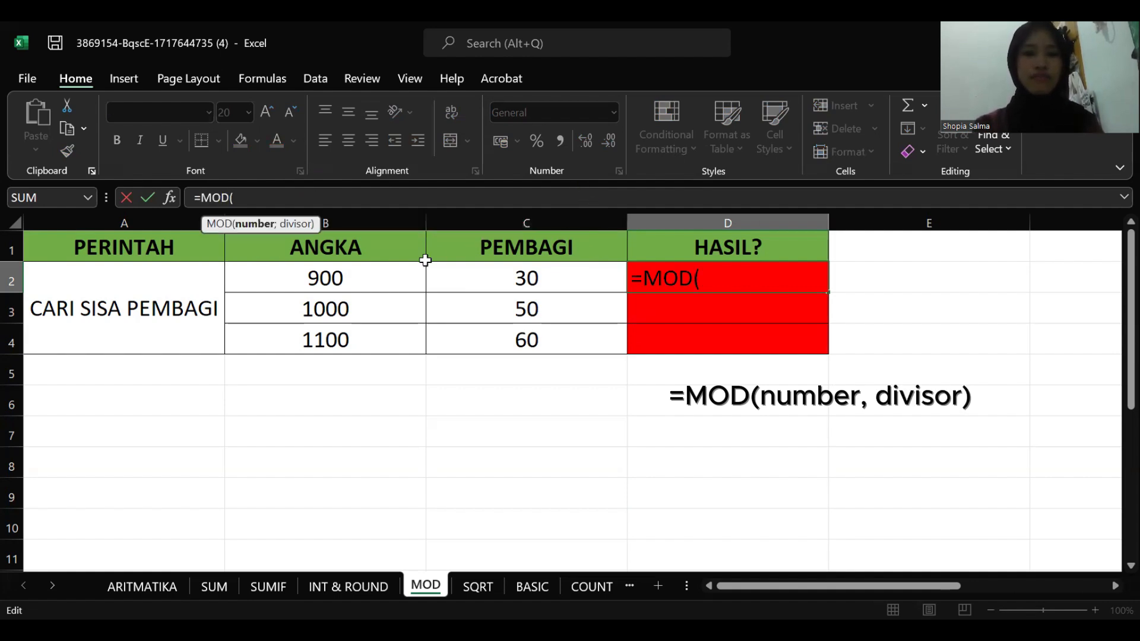
click(327, 282)
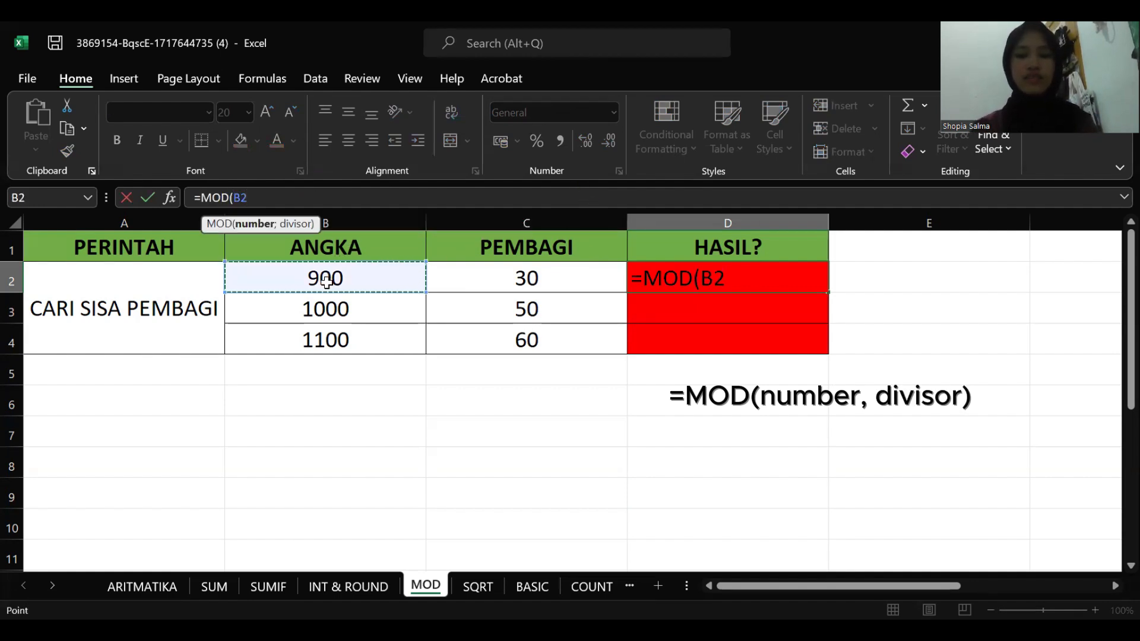
text(;)
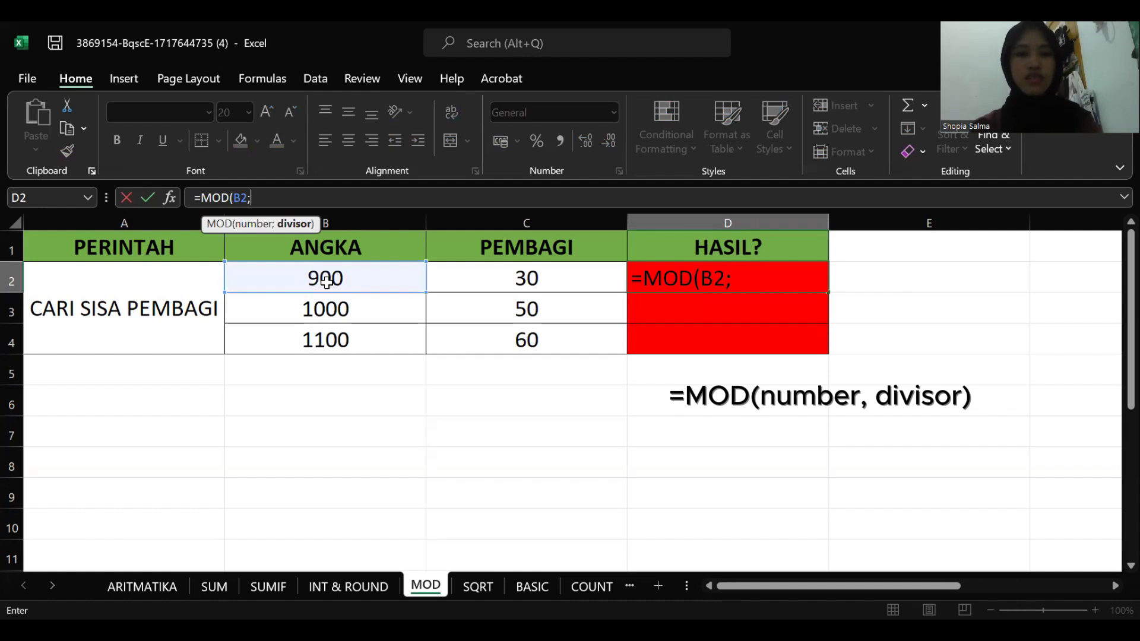
click(544, 278)
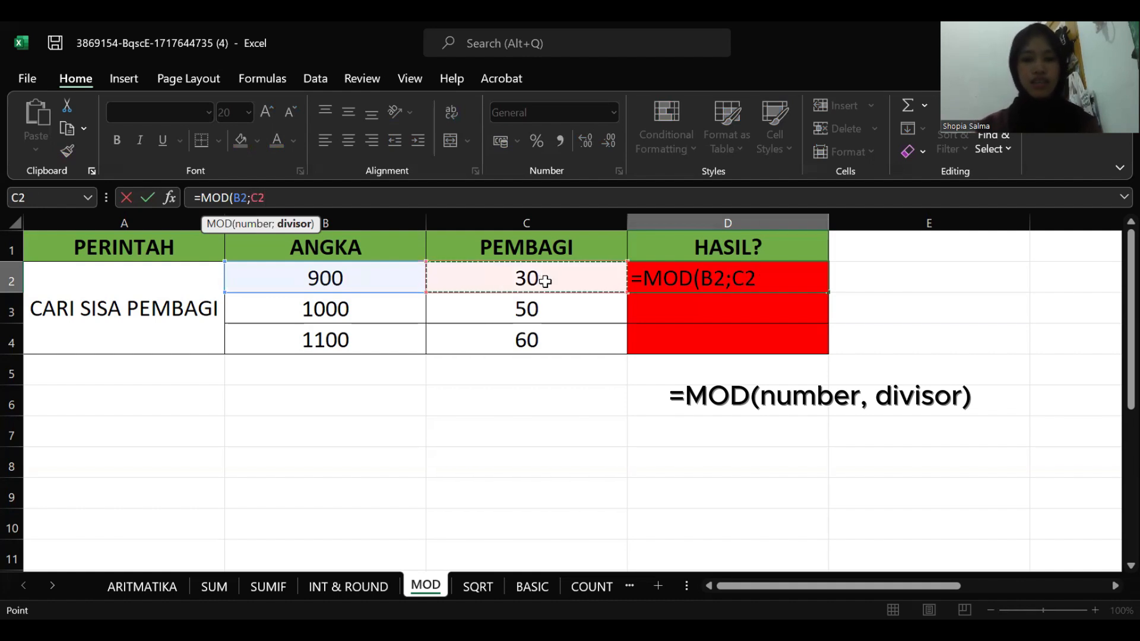
text())
key(Return)
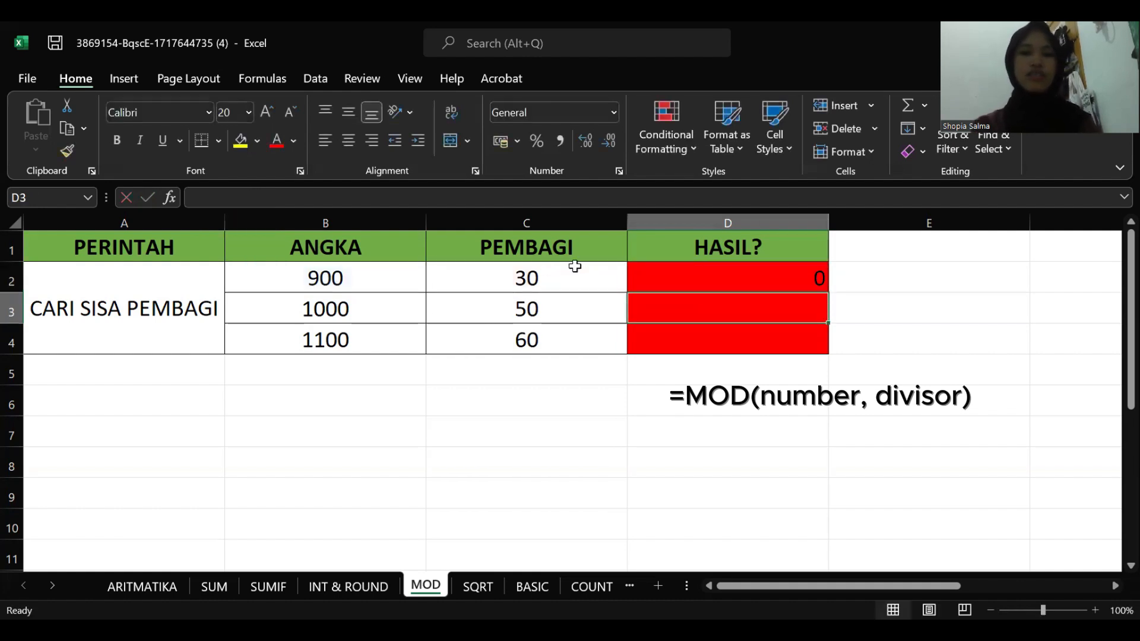
Step: Fill the MOD formula from D2 down to D4 for the remaining CARI SISA PEMBAGI rows
click(817, 284)
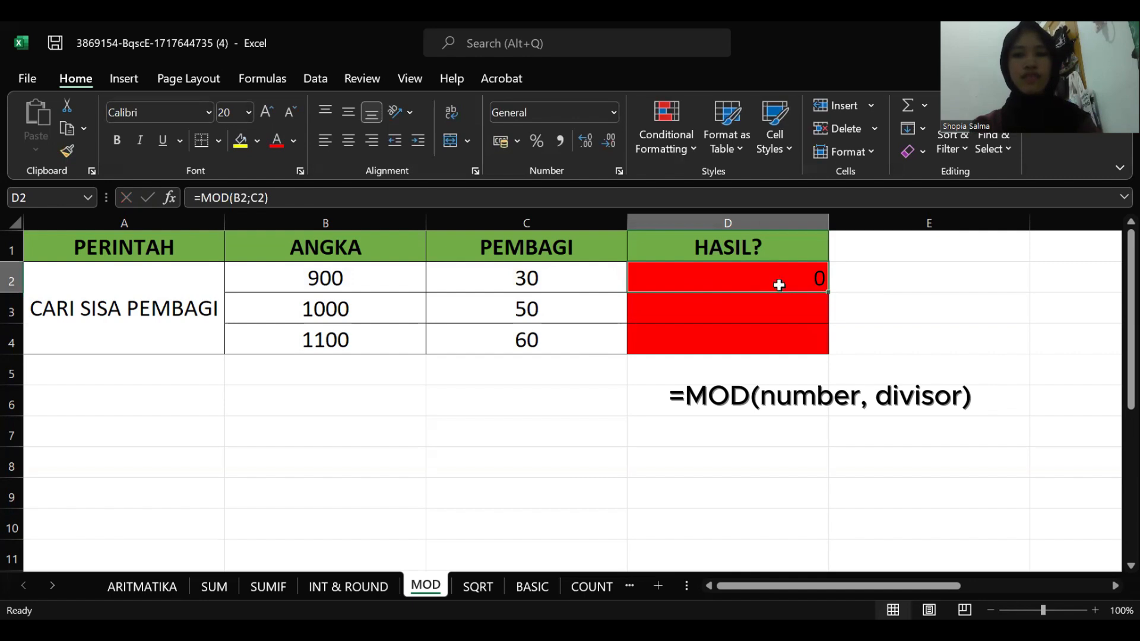
click(727, 311)
click(782, 279)
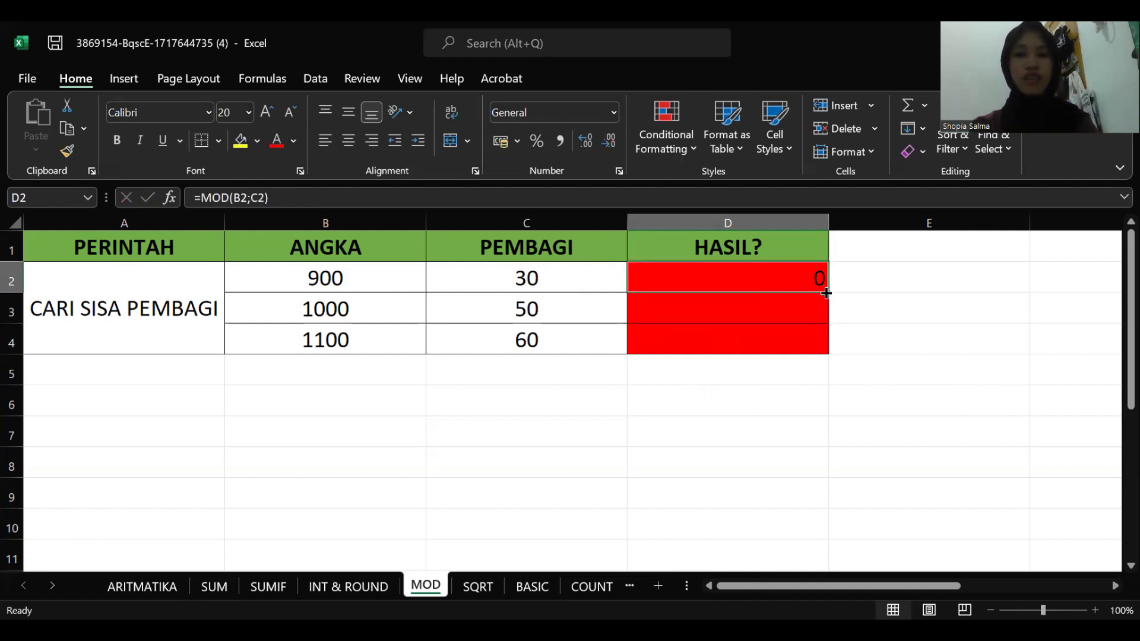
drag(826, 293, 826, 345)
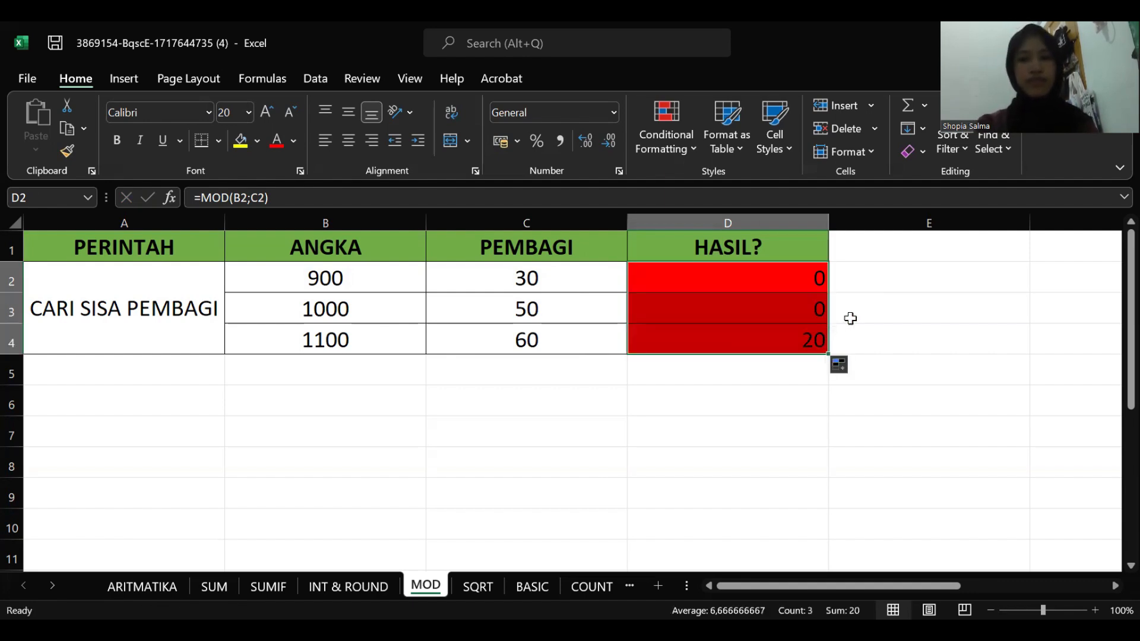
Step: Rebuild the arguments of the formula in cell D4 so that it reads =MOD(B4;C4)
click(788, 331)
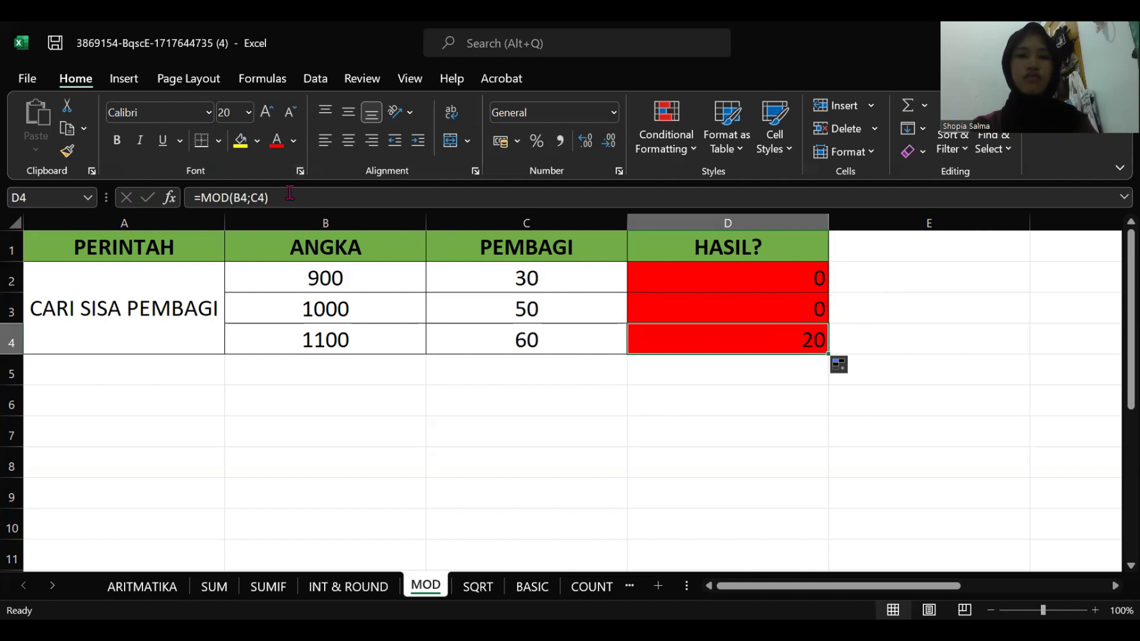
click(258, 197)
drag(243, 198, 236, 192)
key(Delete)
key(Delete)
key(Delete)
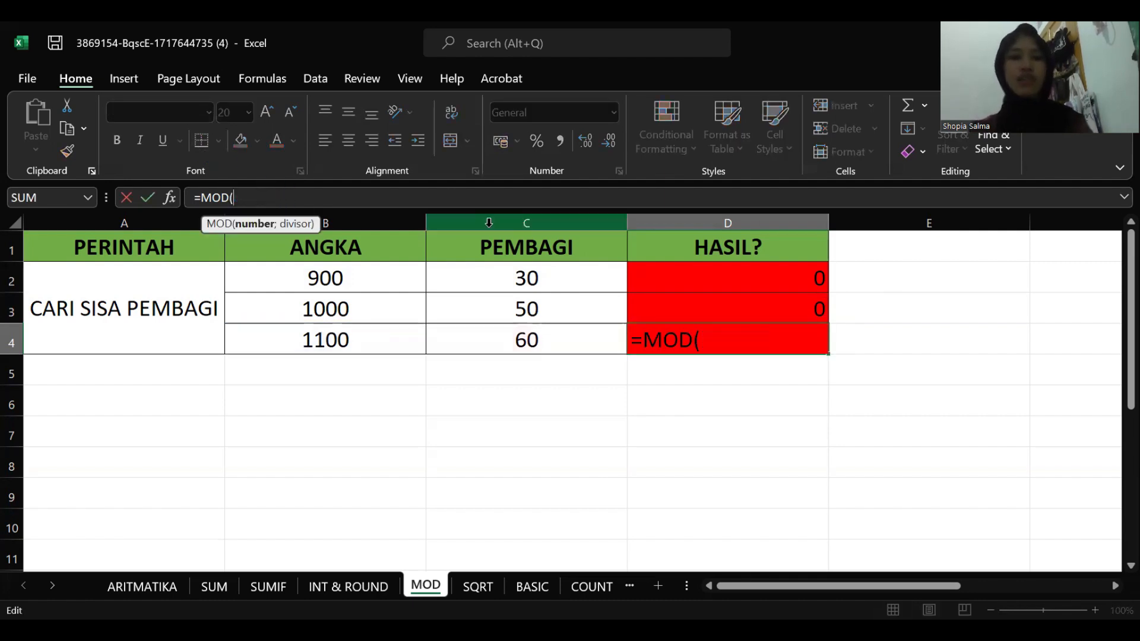
click(365, 340)
text(;)
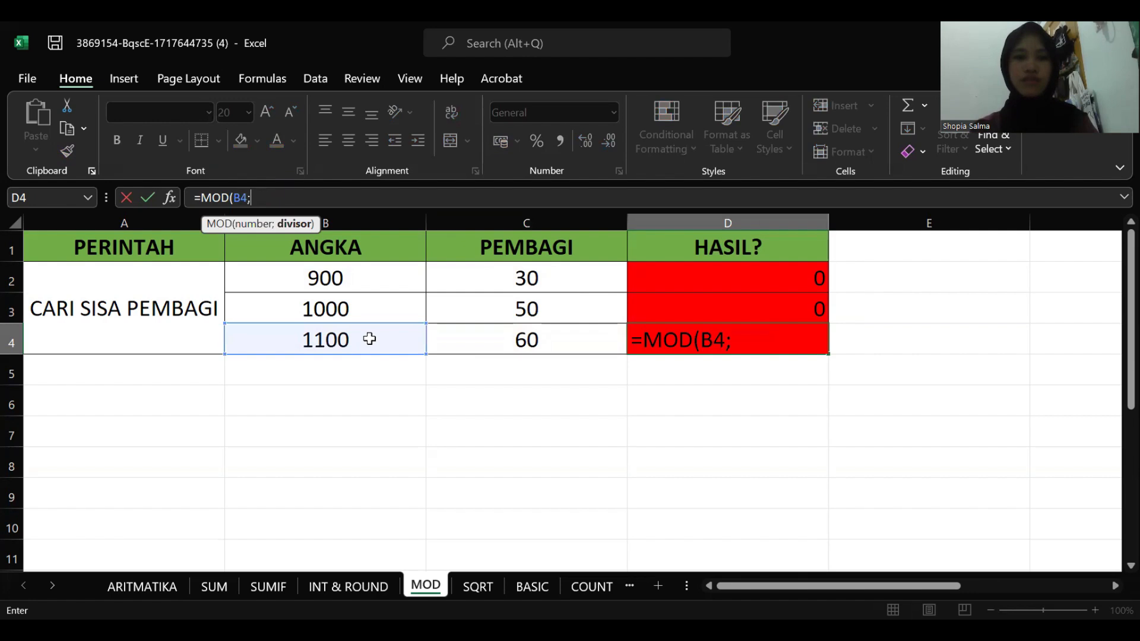
click(464, 337)
text())
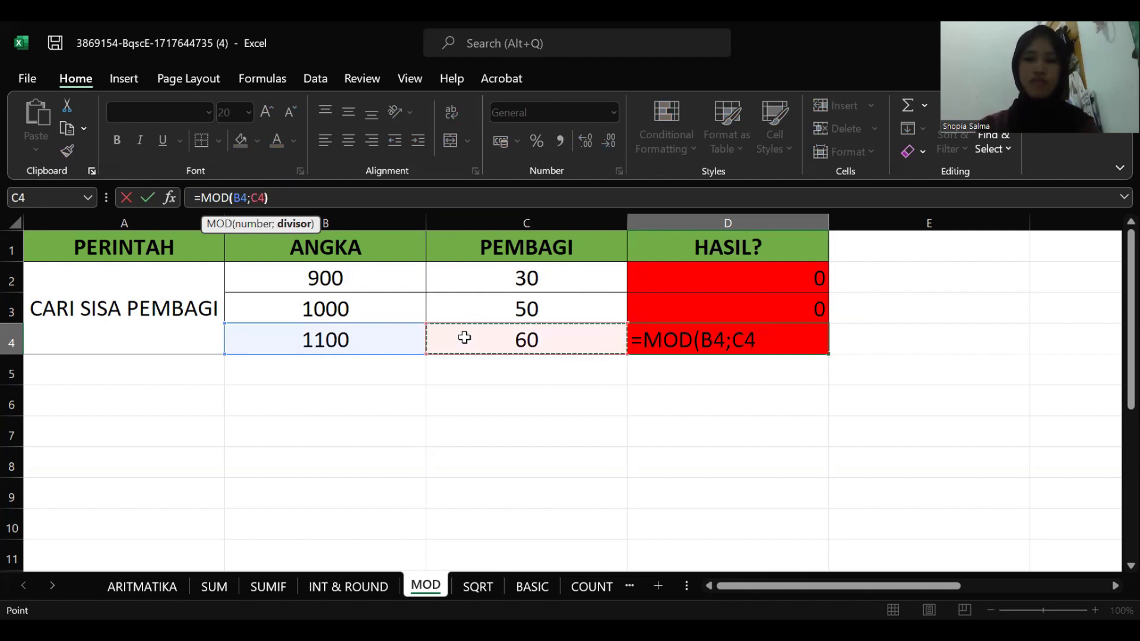
key(Return)
Step: Open the SQRT sheet with the AKAR PANGKAT exercise
click(475, 586)
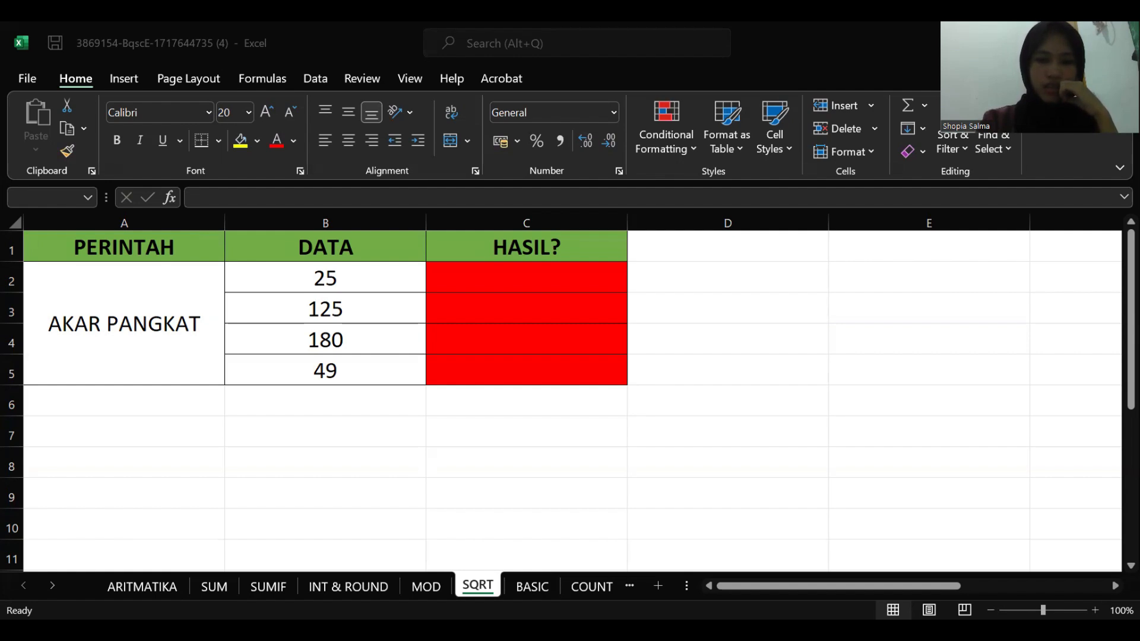
click(415, 295)
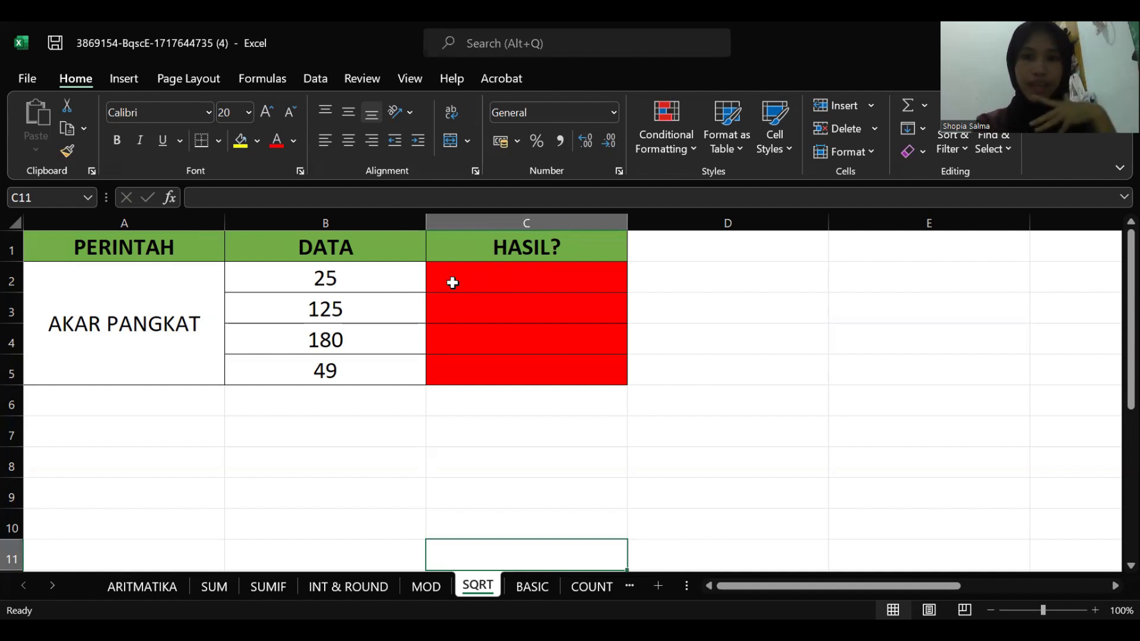
click(394, 198)
text(=)
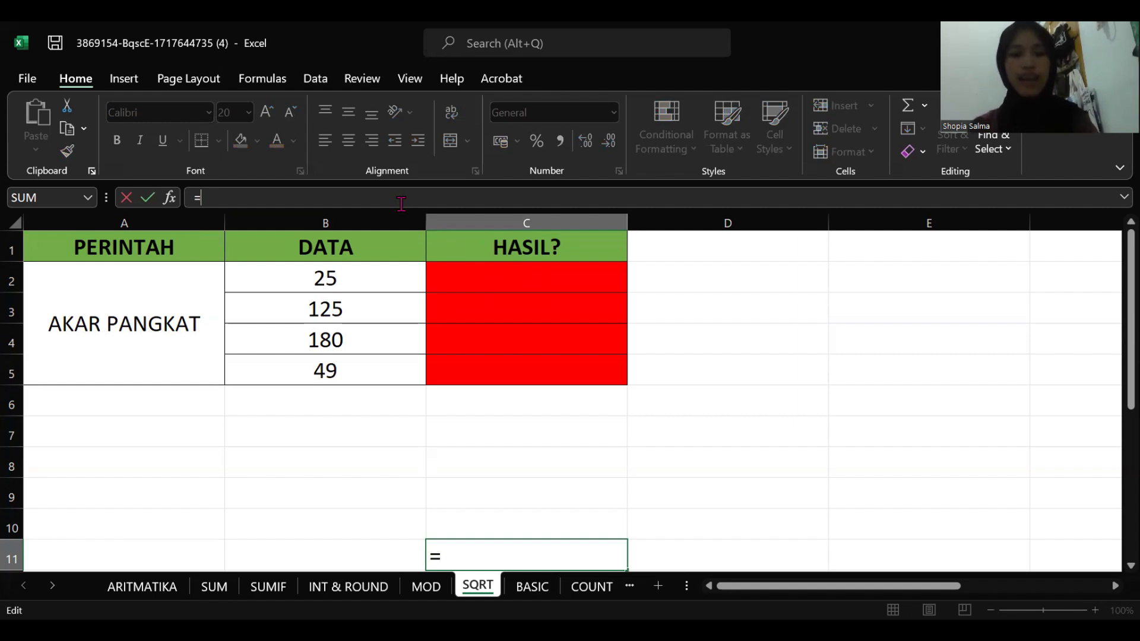
text(SQRT()
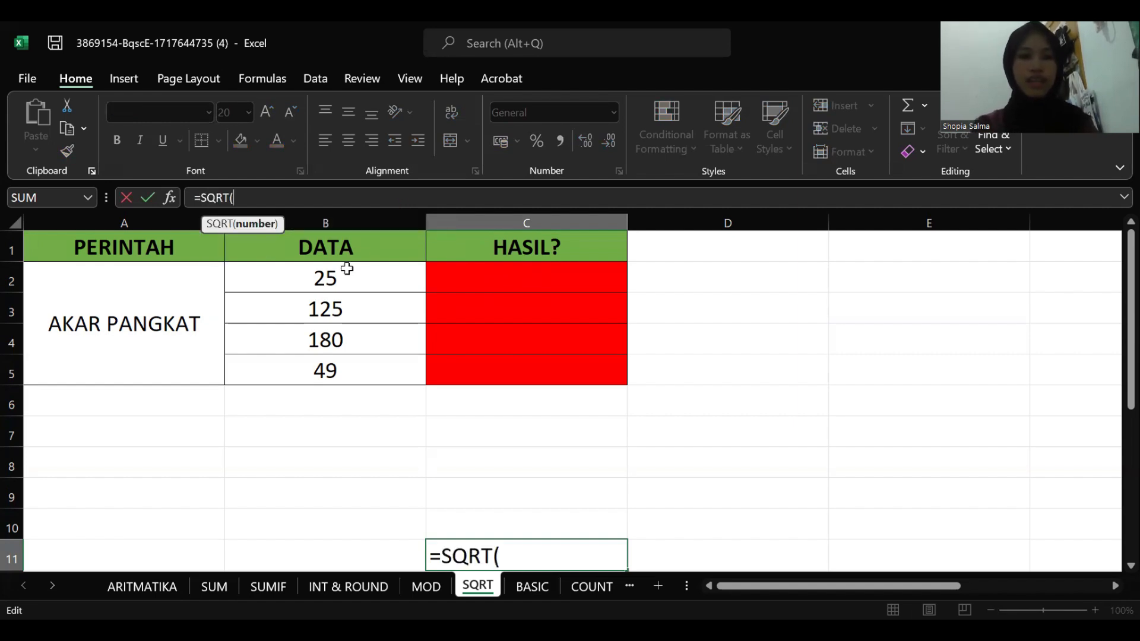
click(325, 278)
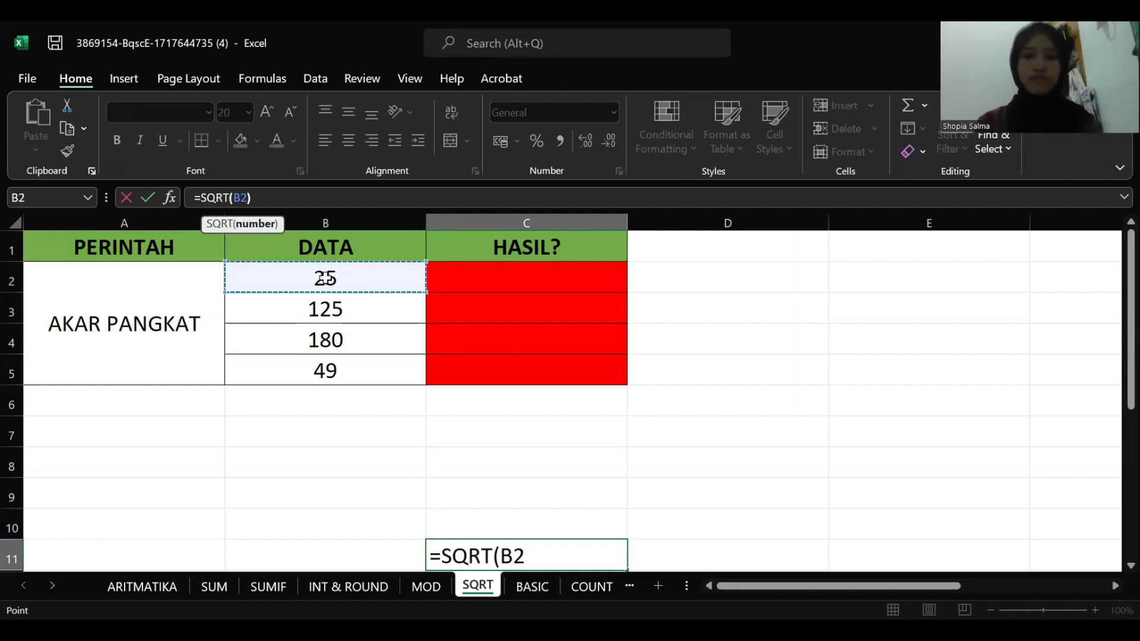
key(Return)
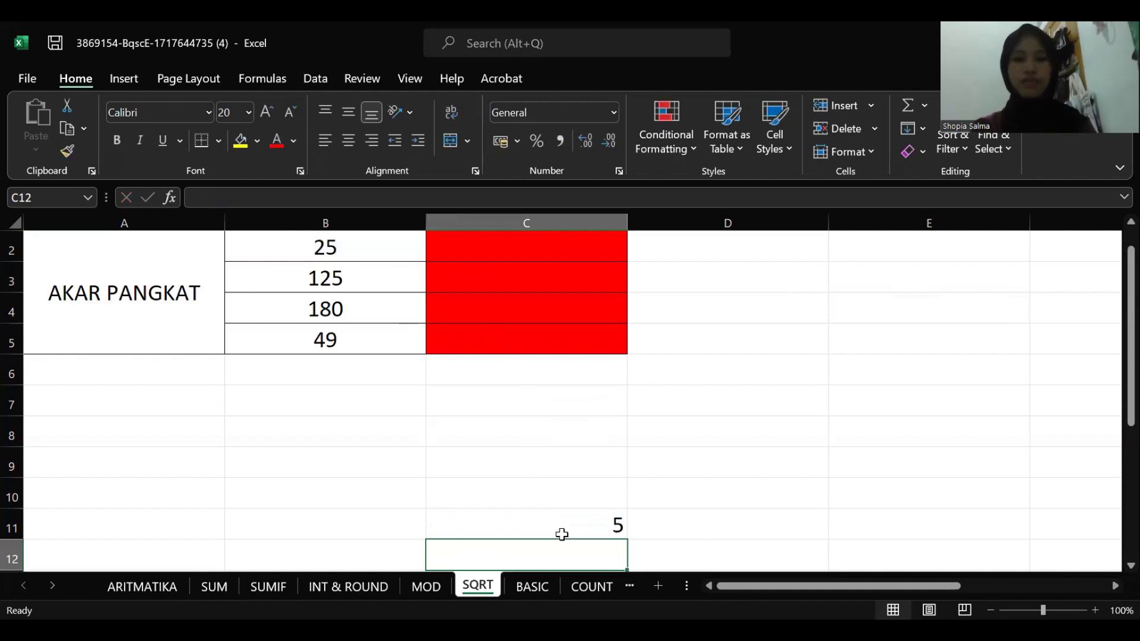
click(590, 526)
key(BackSpace)
scroll(575, 422, up, 1)
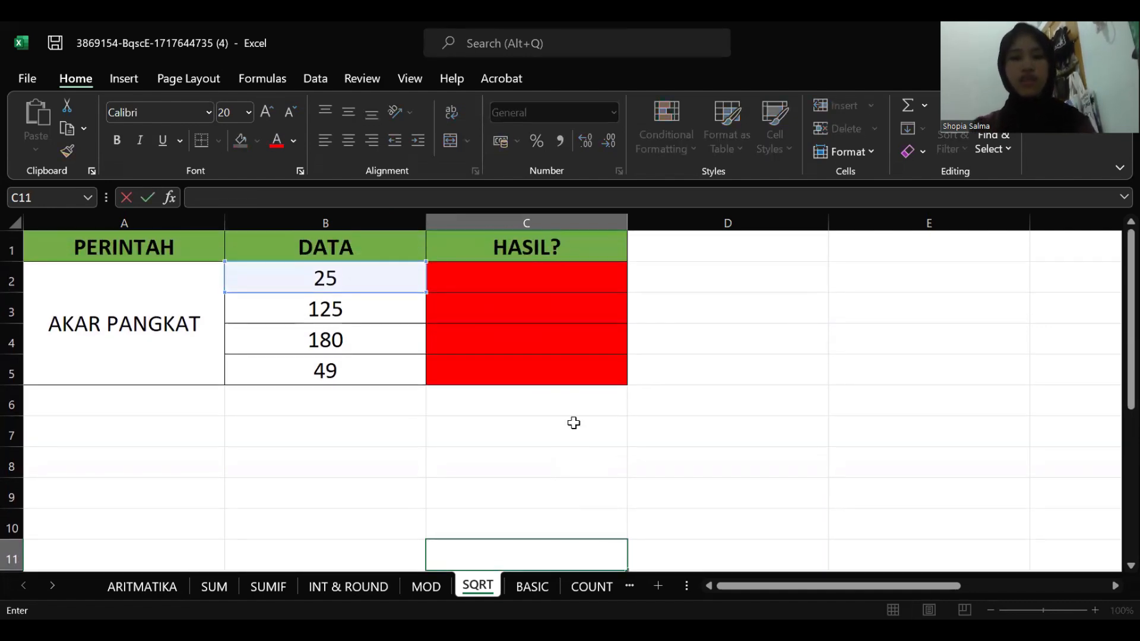
Step: Enter the formula =SQRT(B2) in cell C2 for the square root of the first DATA value
click(507, 290)
click(353, 191)
text(=)
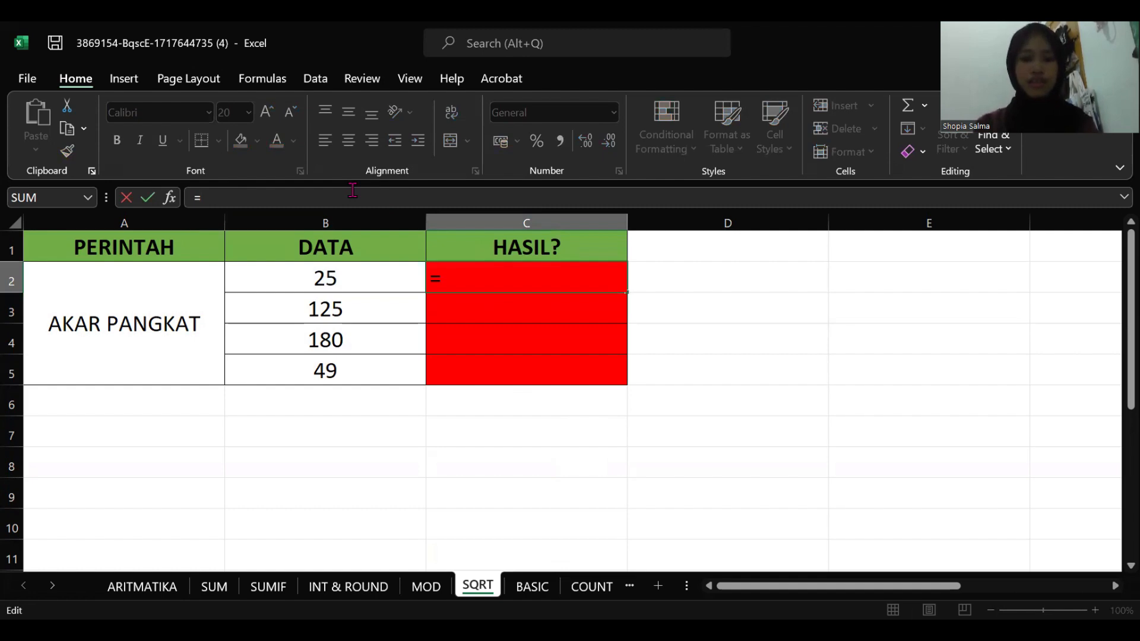
text(SQRT()
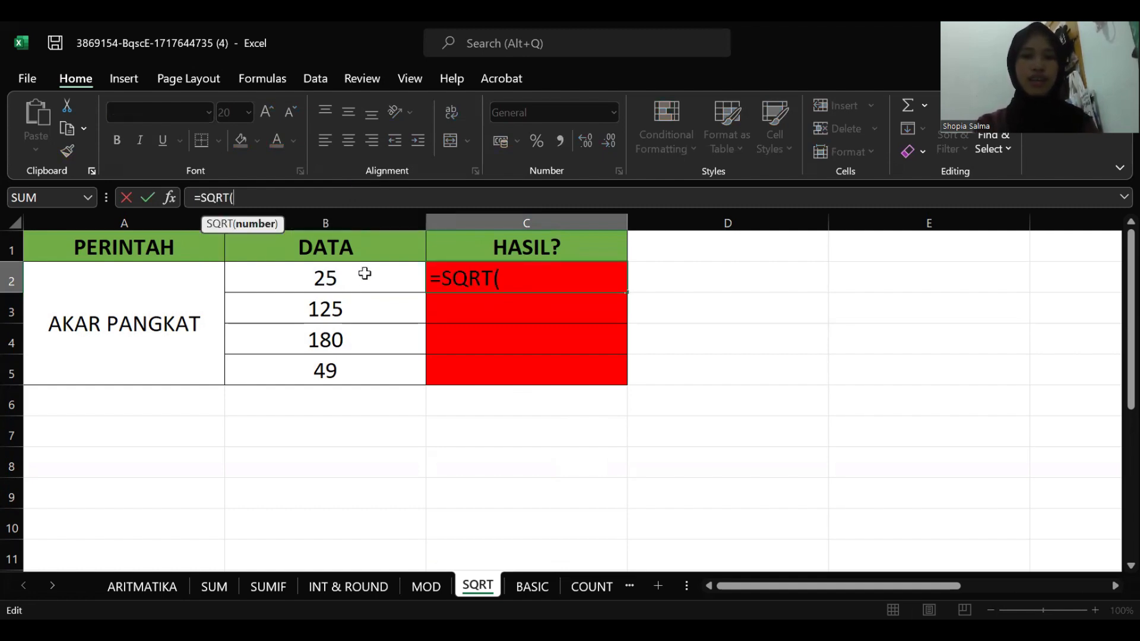
click(365, 274)
text())
key(Return)
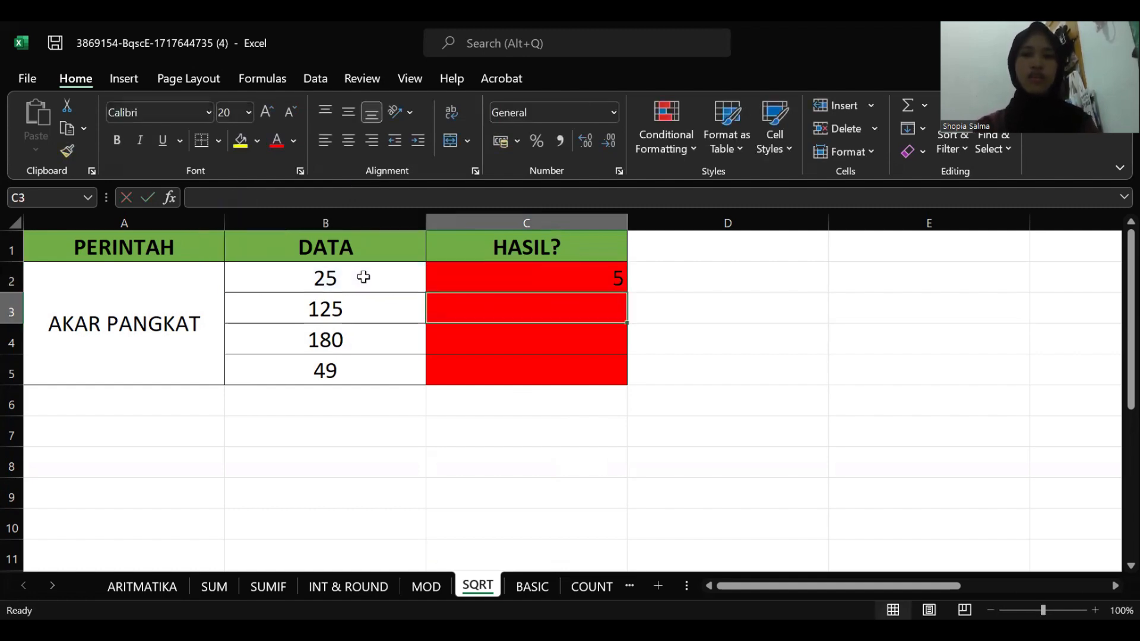
Step: Enter the formula =SQRT(B3) in cell C3 for the square root of the second DATA value
click(508, 278)
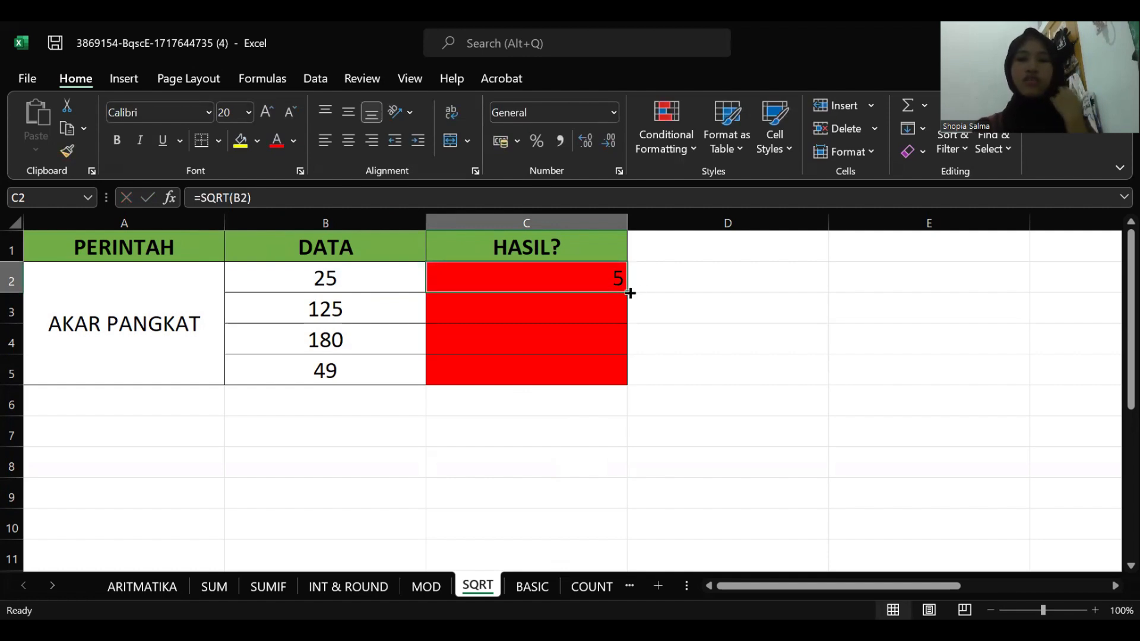
click(575, 307)
click(308, 196)
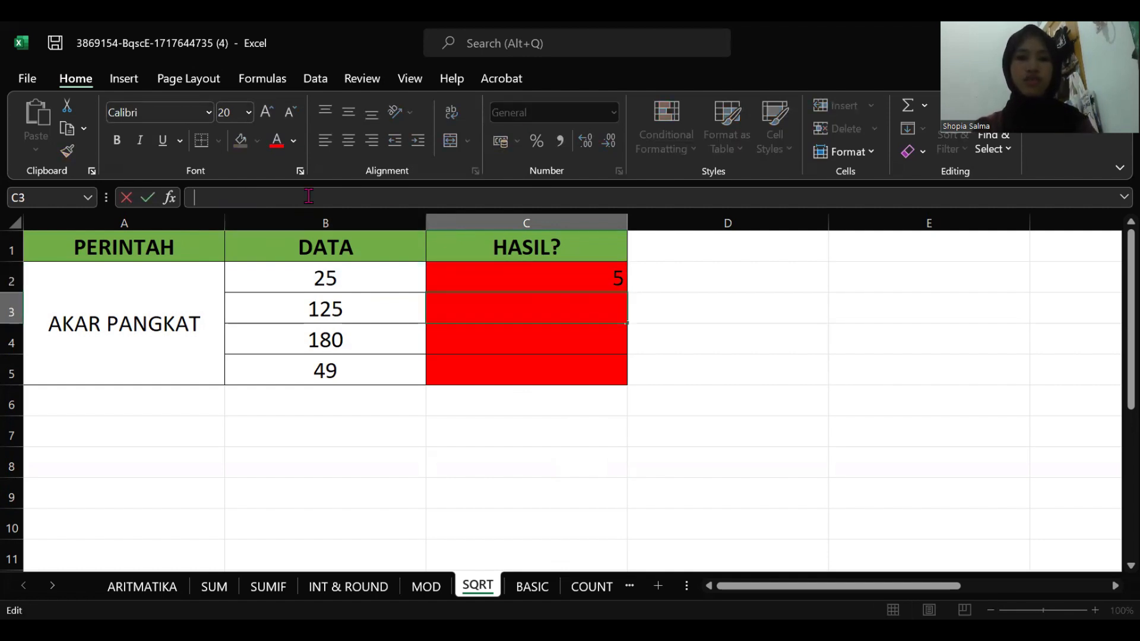
text(=)
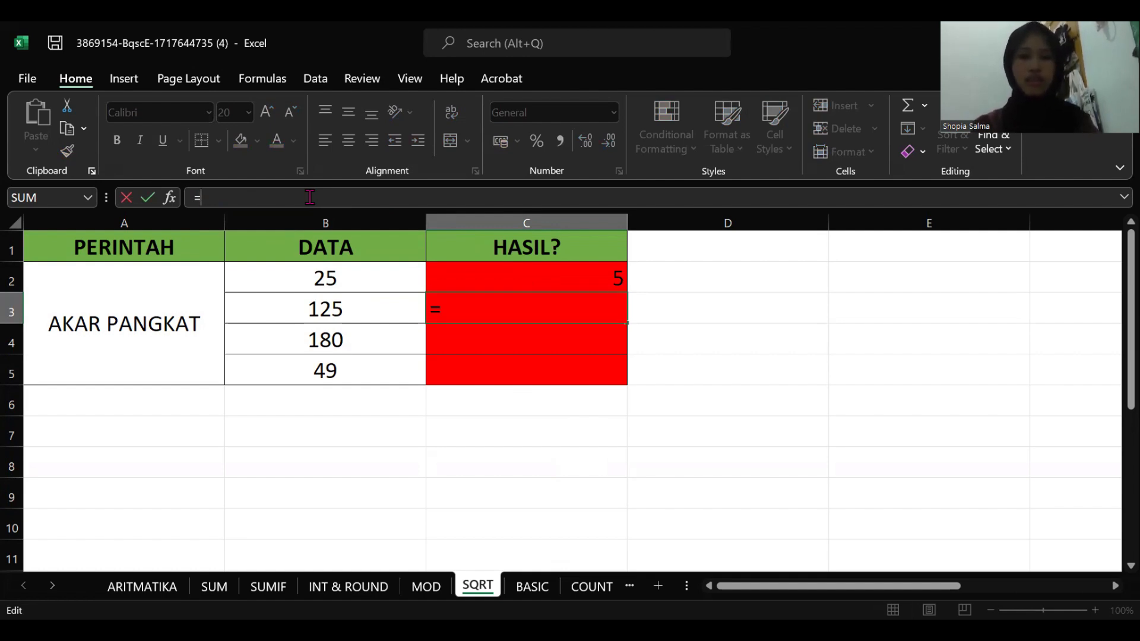
text(SQRT)
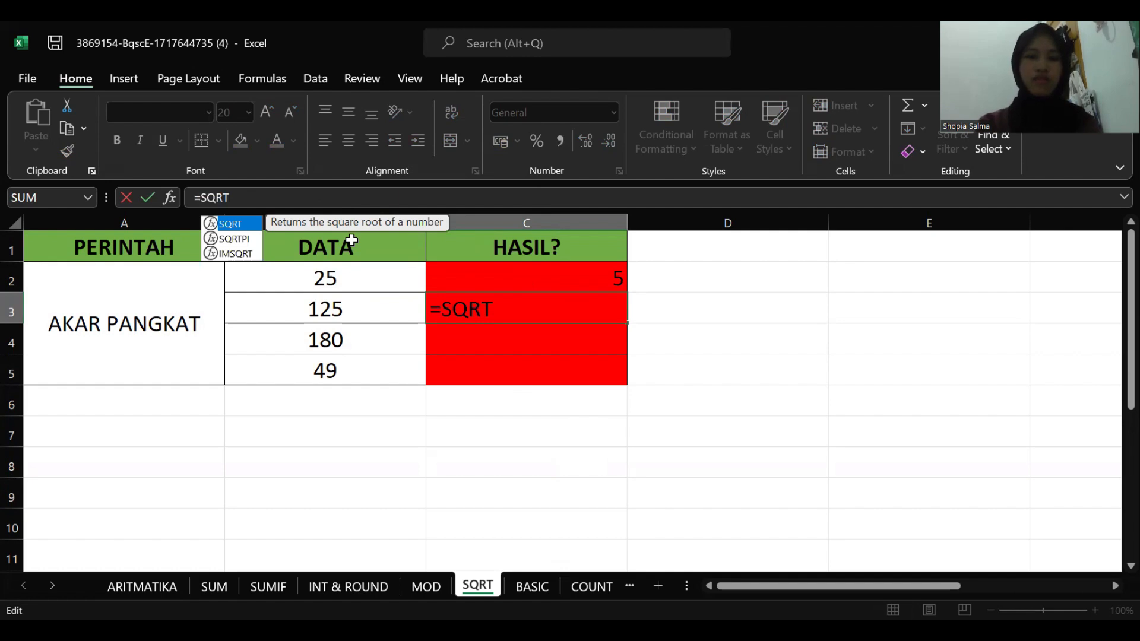
text(()
click(350, 306)
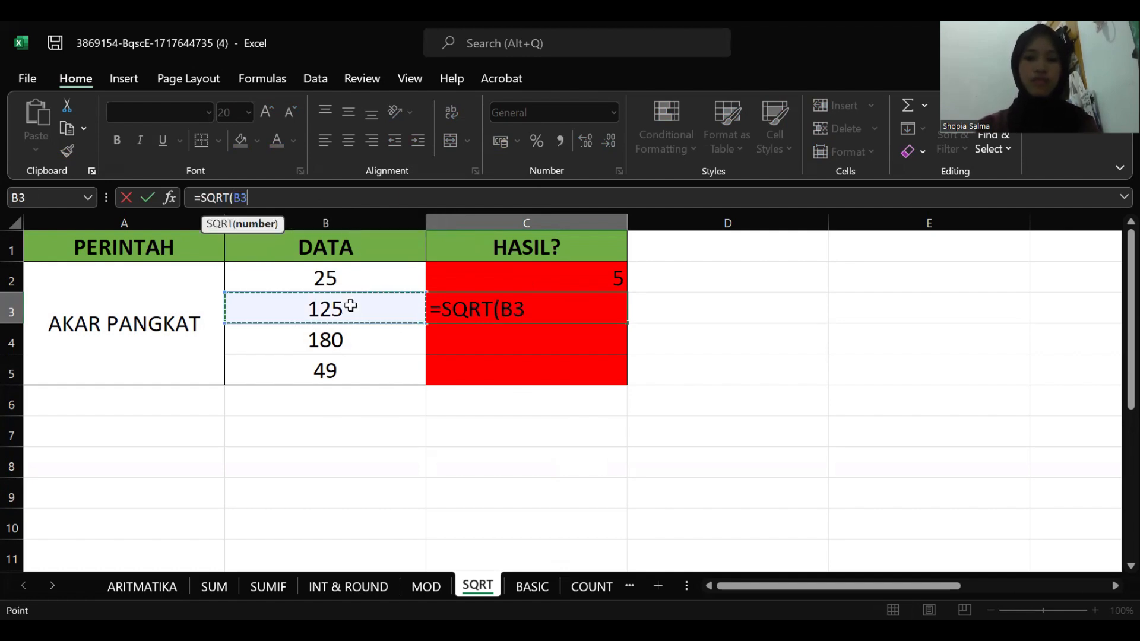
key(Return)
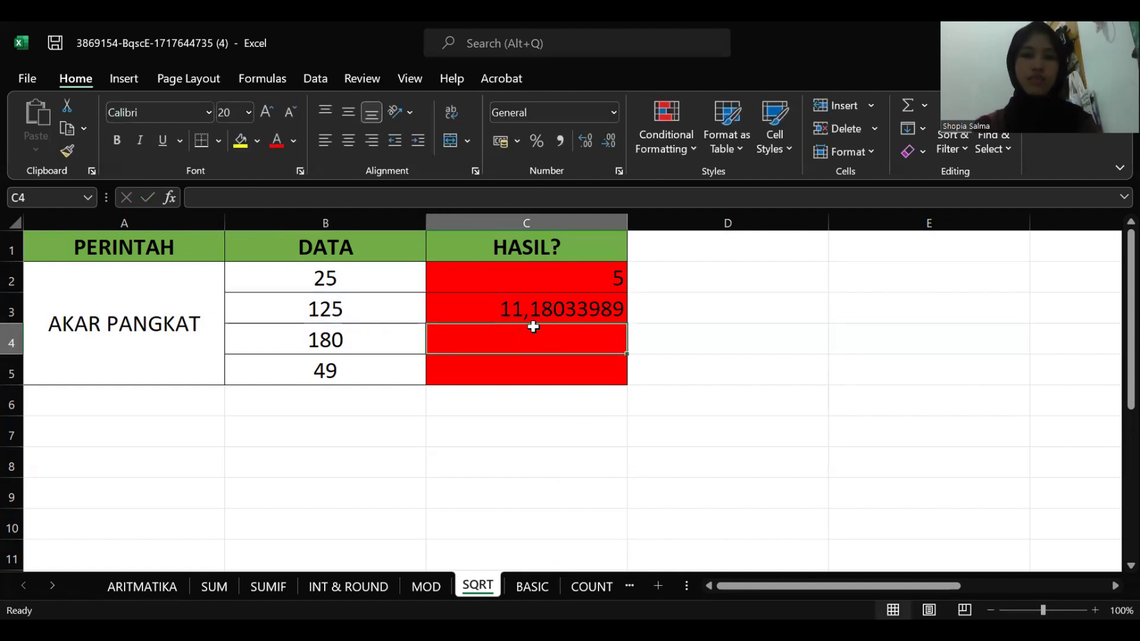
Step: Fill the SQRT formula from C3 down to C5 for the remaining AKAR PANGKAT rows
click(554, 301)
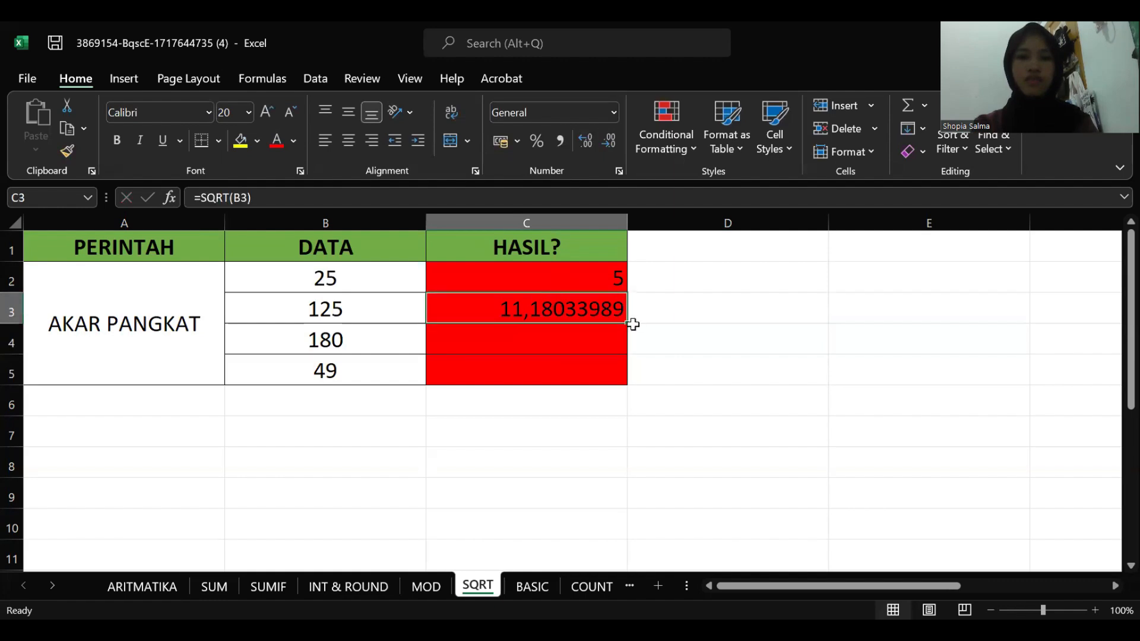
drag(626, 325, 616, 372)
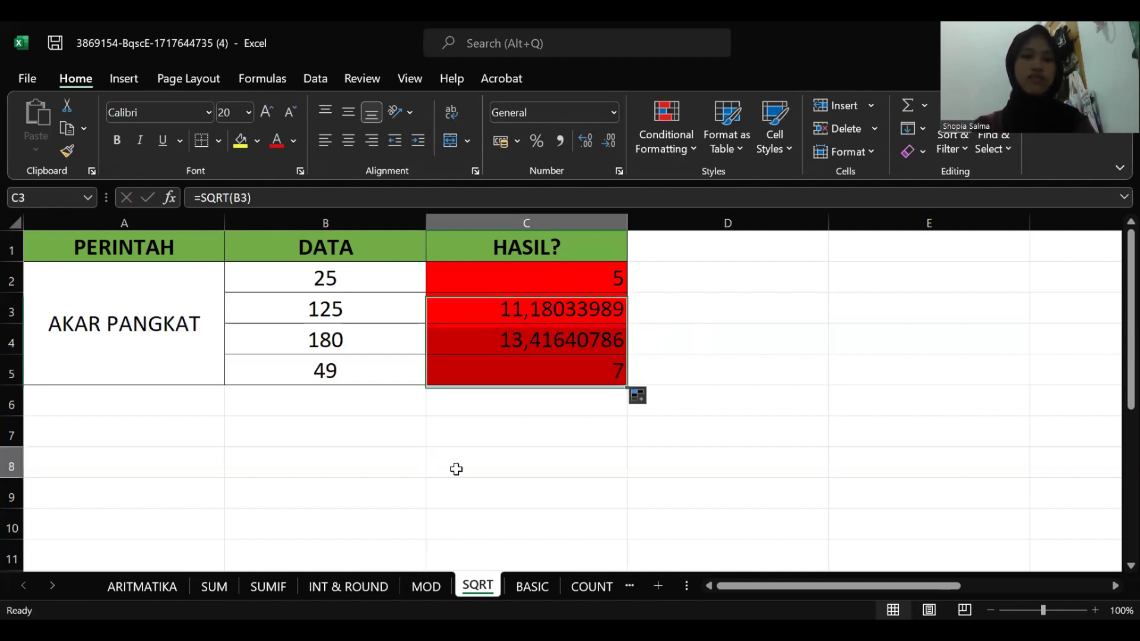
click(455, 467)
click(677, 369)
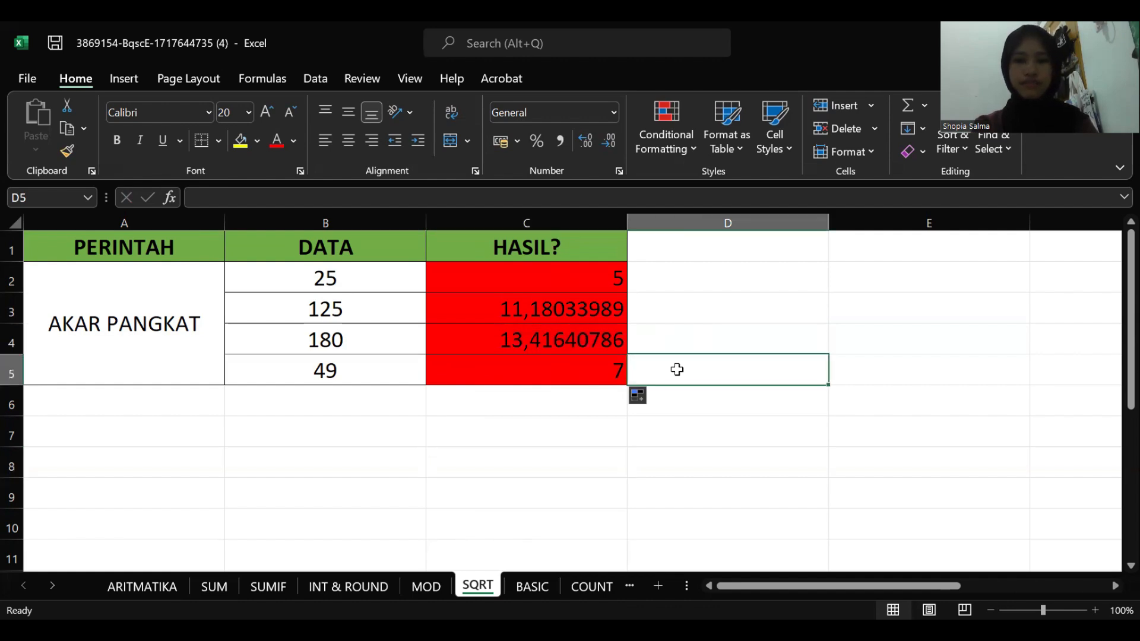
click(535, 380)
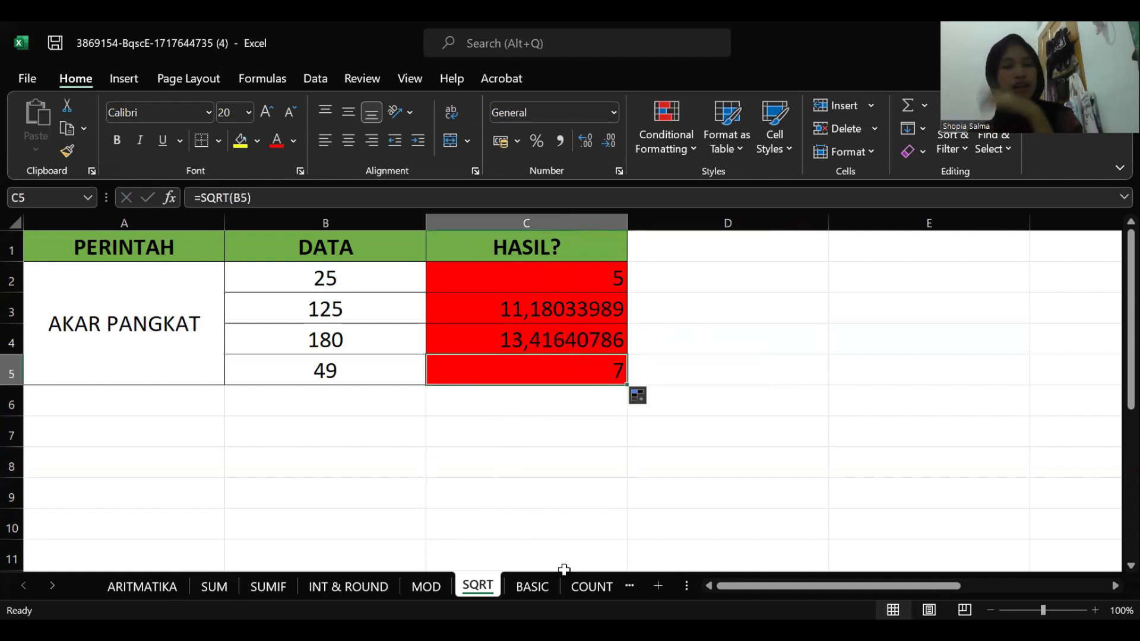
Step: Open the BASIC sheet with the ANGKA TERTINGGI, ANGKA TERENDAH, ANGKA RATA-RATA and NILAI TENGAH exercises
click(548, 586)
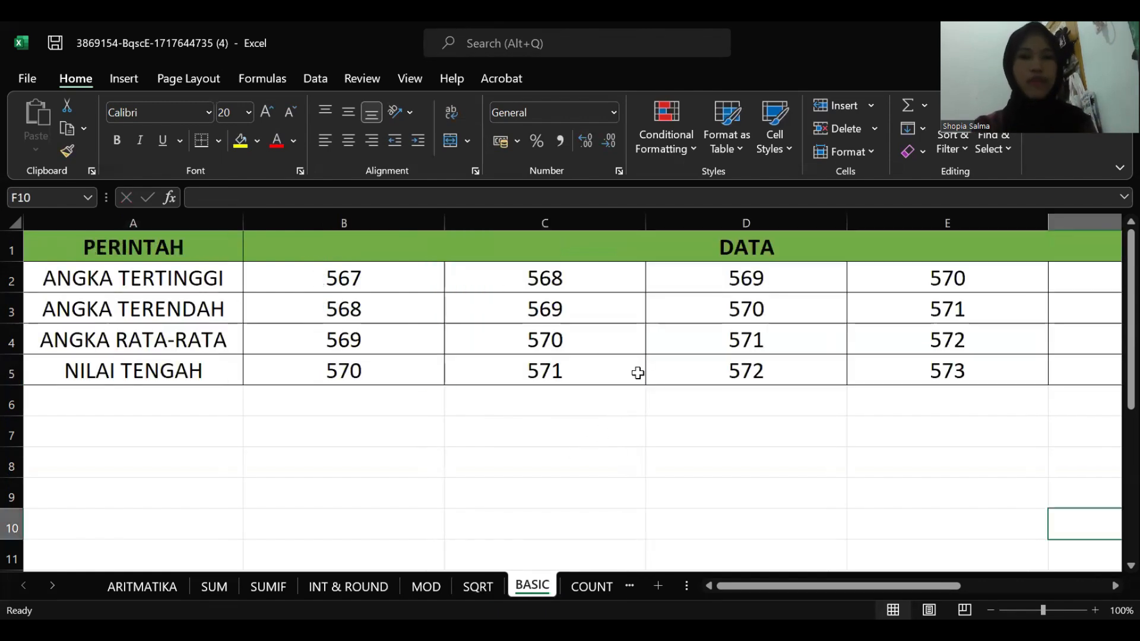
ctrl+scroll(636, 374, down, 1)
ctrl+scroll(639, 373, down, 1)
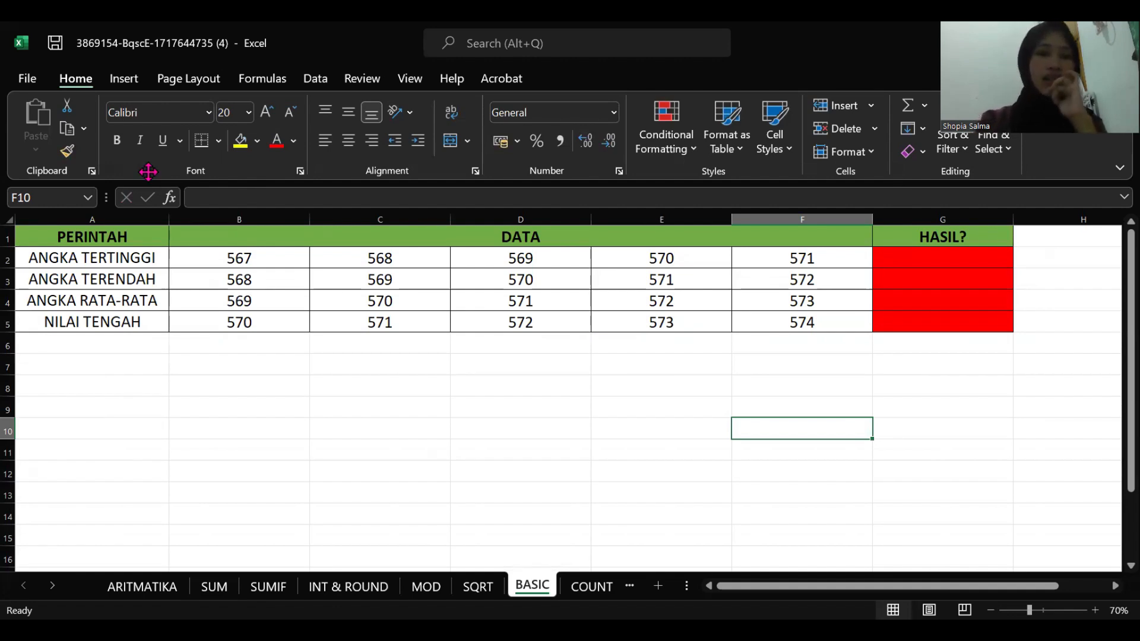
click(152, 284)
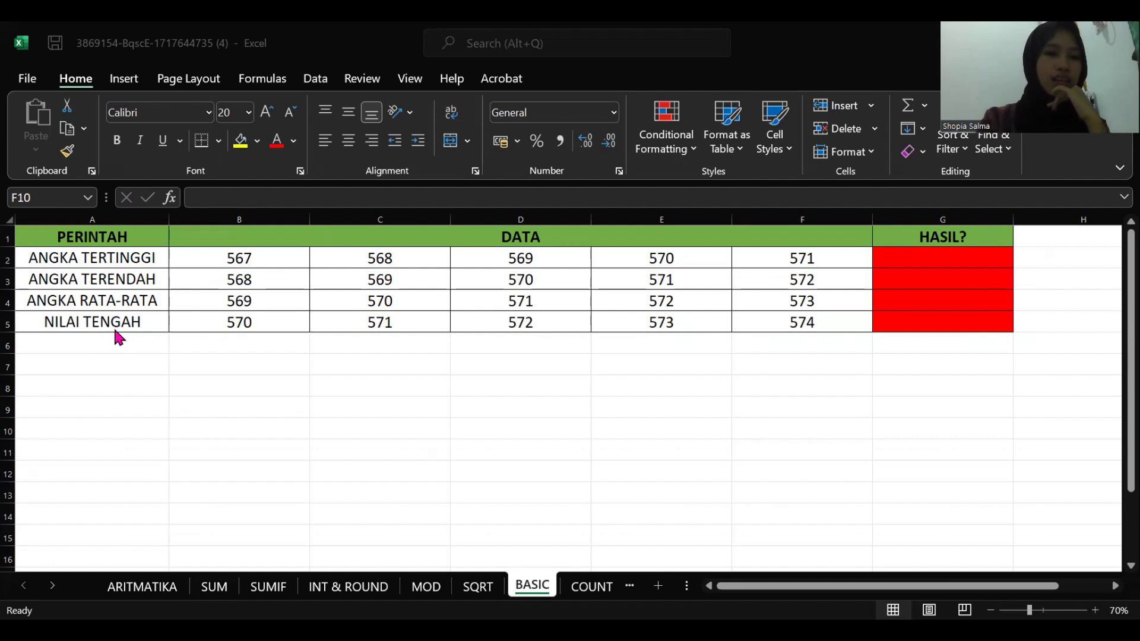
Step: Enter the formula =MAX(B2:F2) in cell G2 for the highest number in the ANGKA TERTINGGI row
click(956, 266)
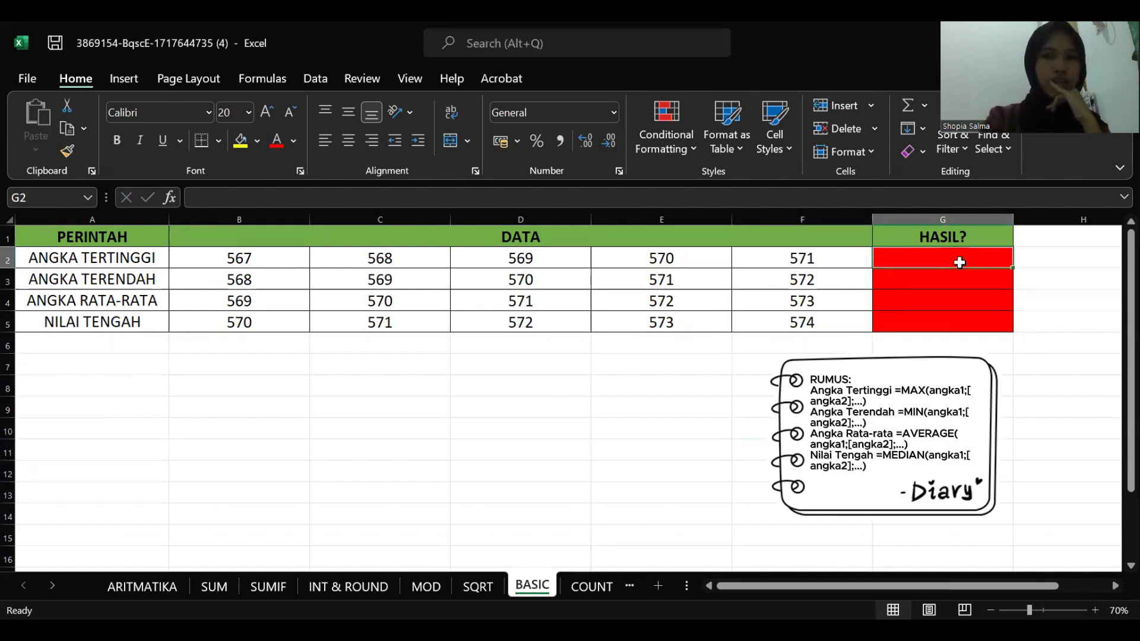
click(248, 205)
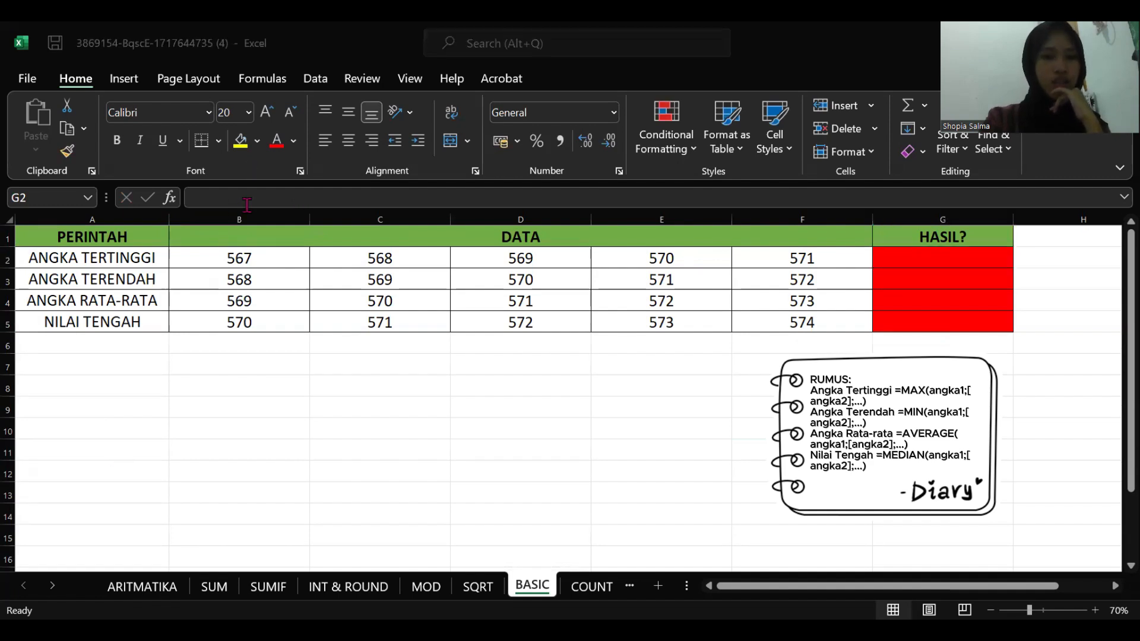
click(346, 210)
text(=)
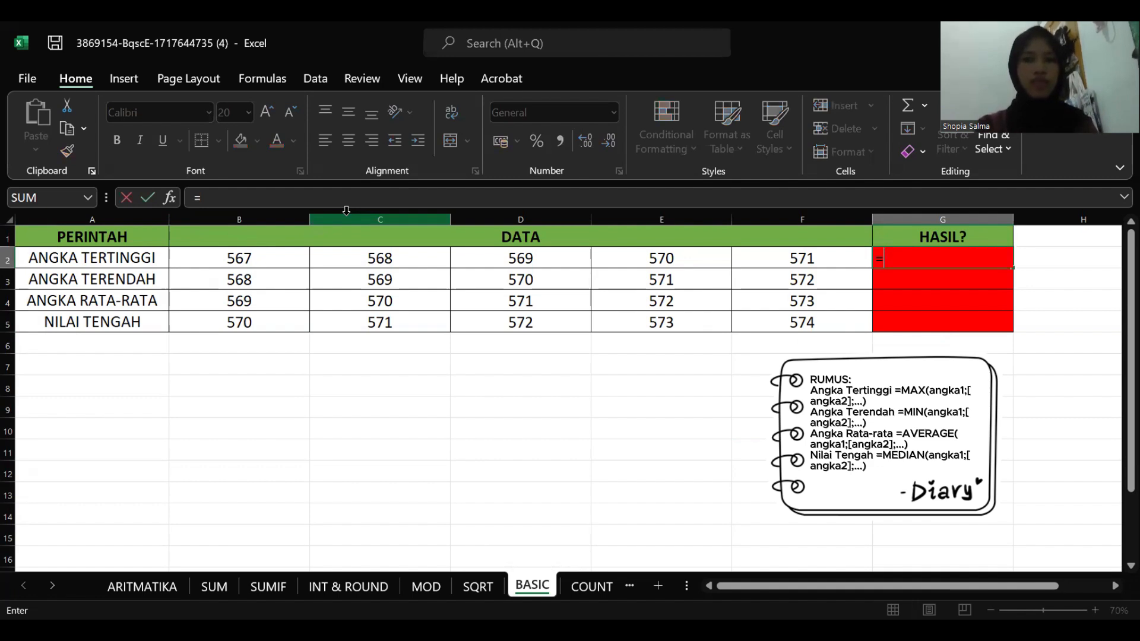
text(MAX()
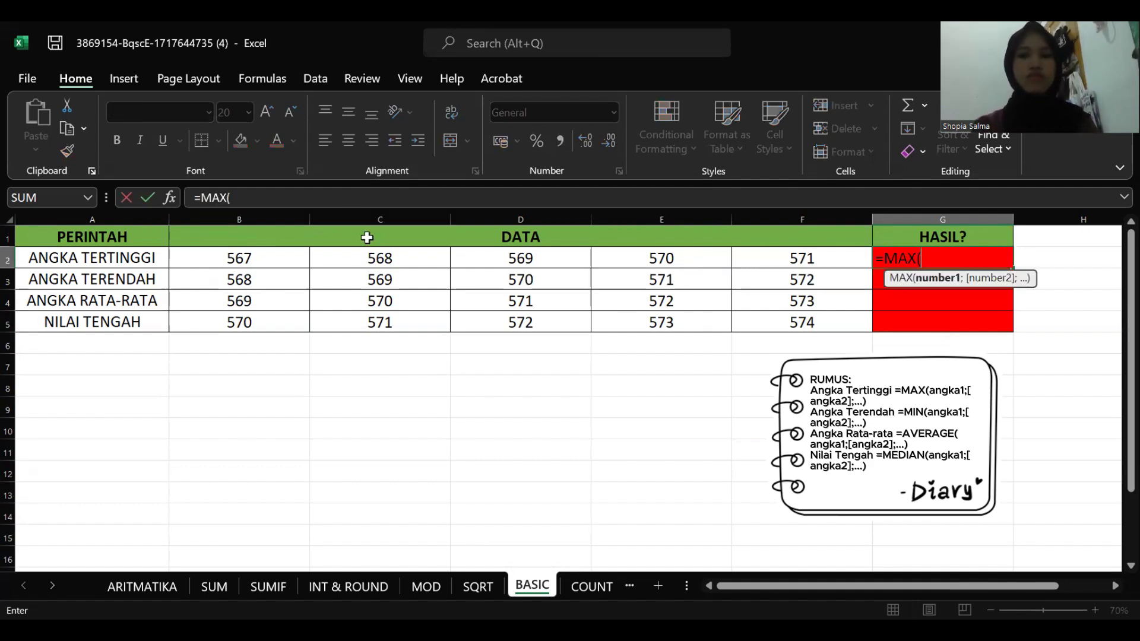
click(193, 257)
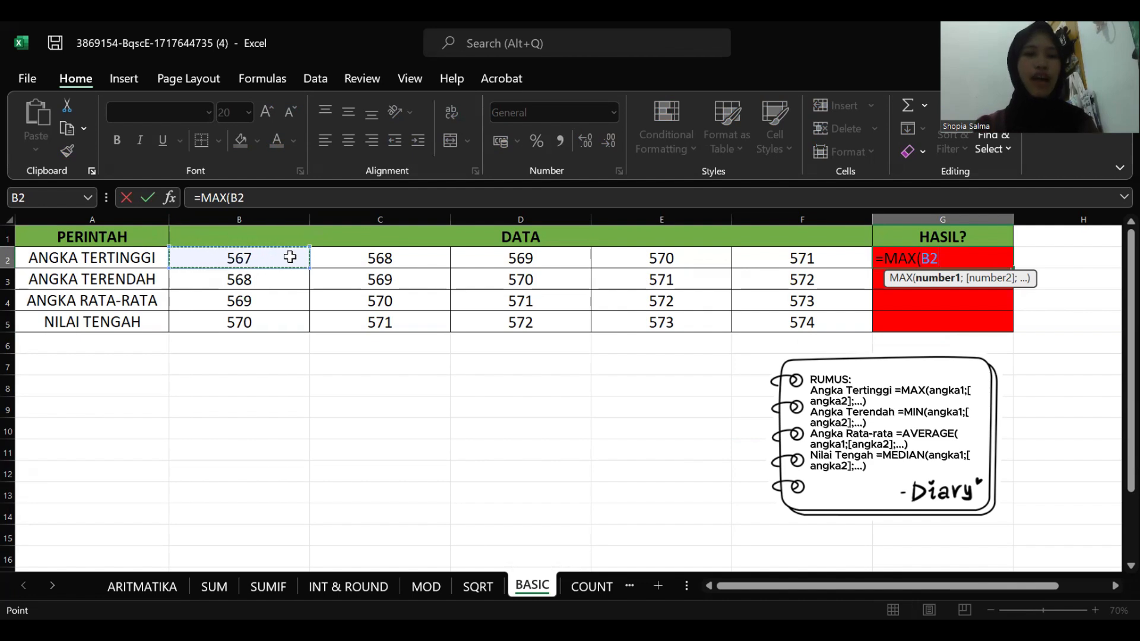
drag(311, 261, 215, 260)
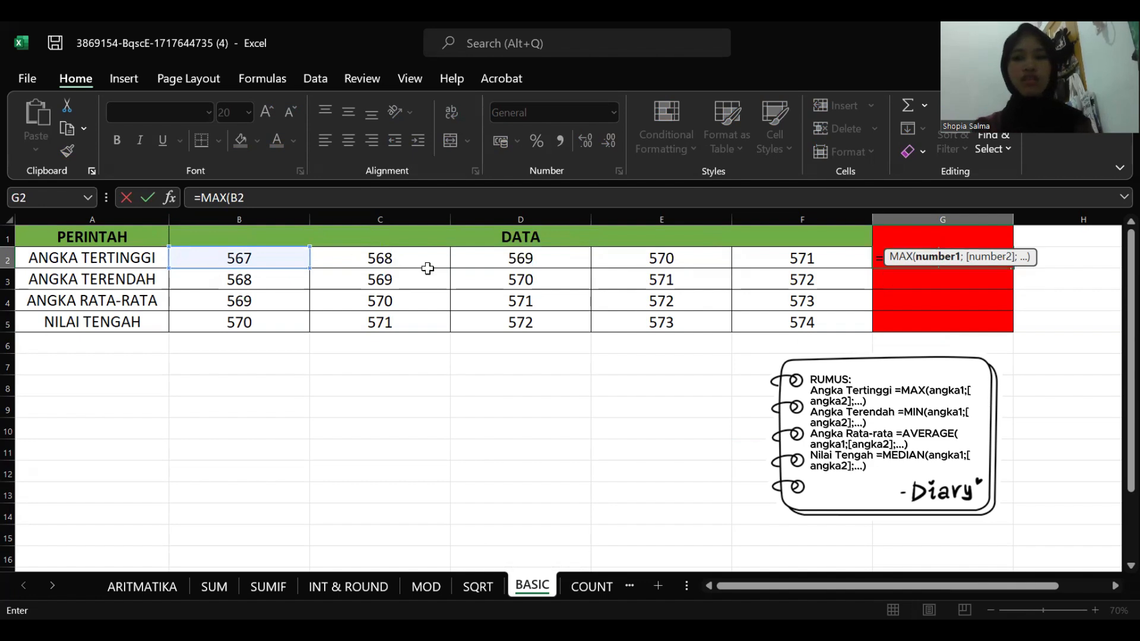
click(240, 259)
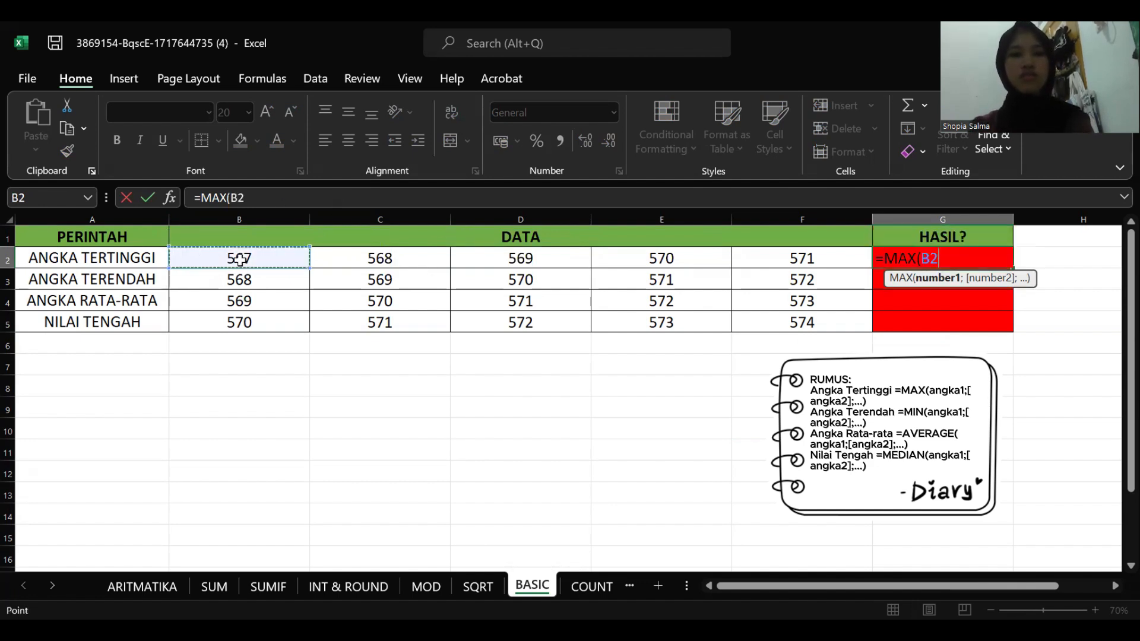
shift+click(759, 254)
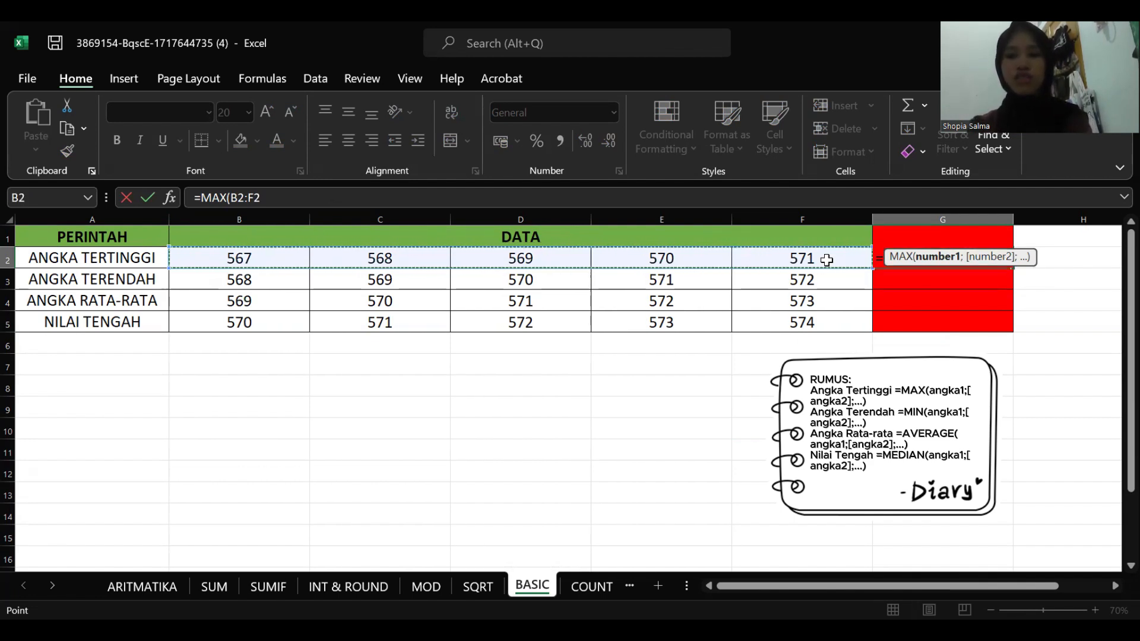
key(ctrl+Return)
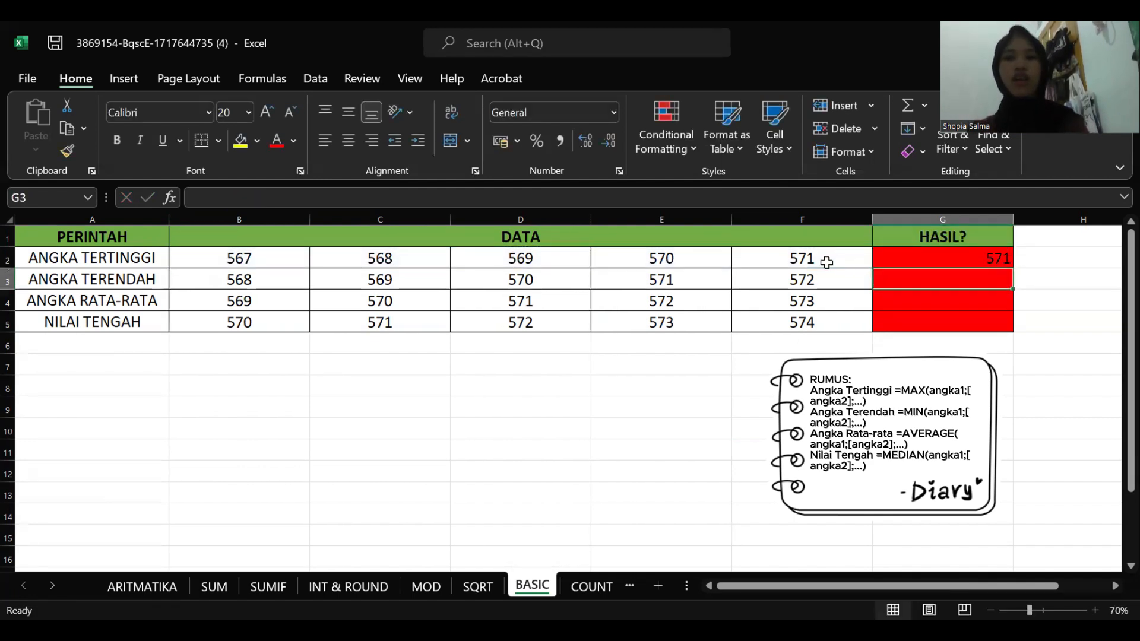
click(903, 274)
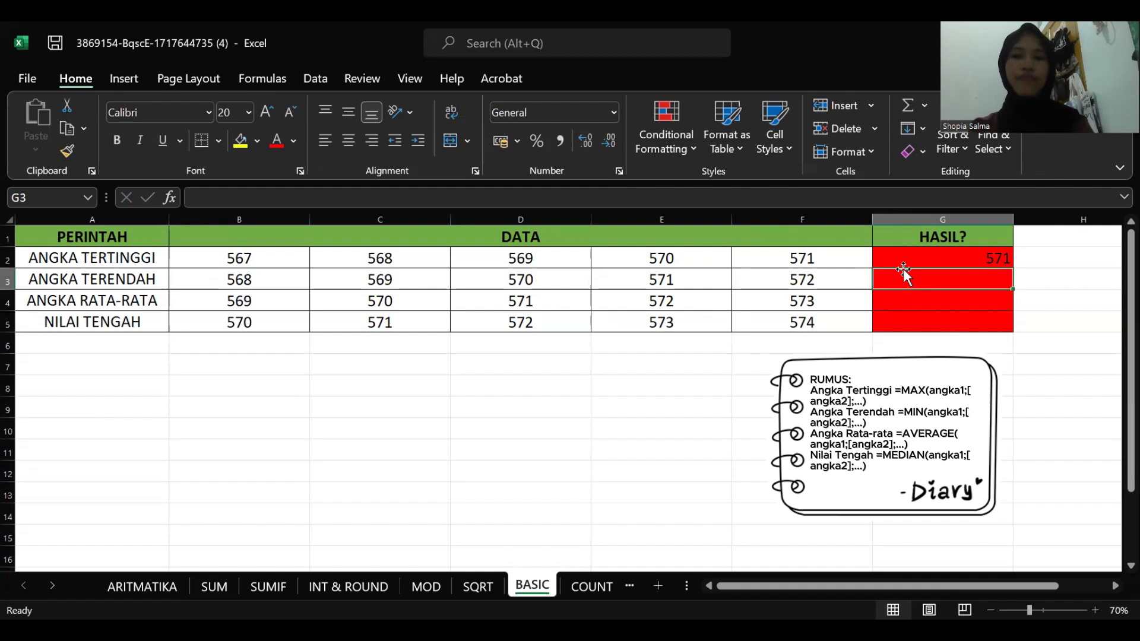
click(936, 260)
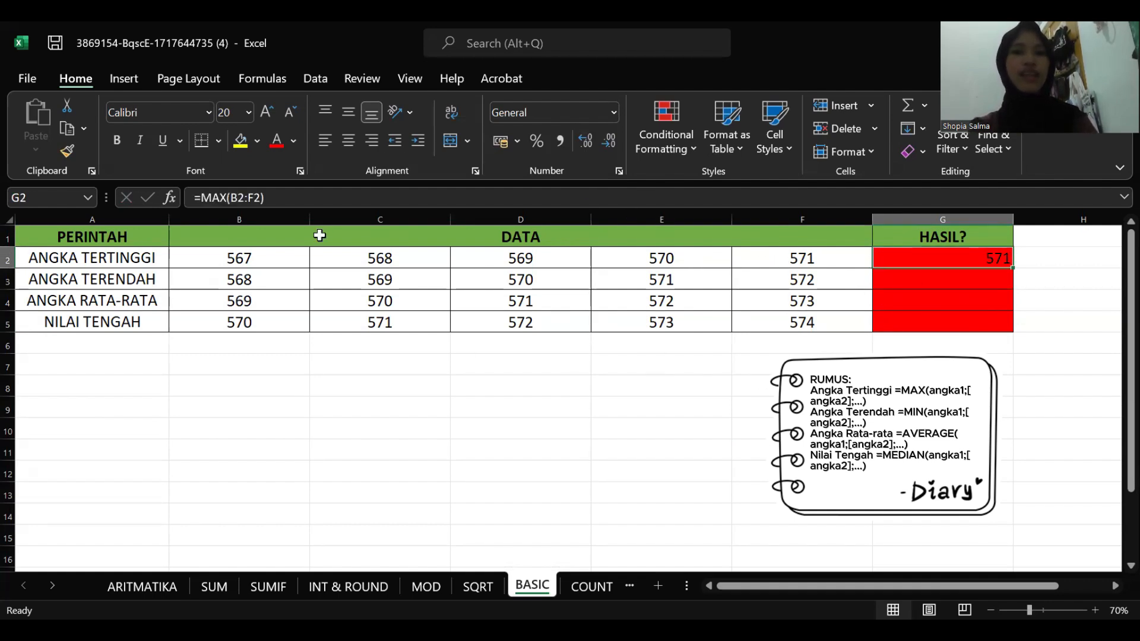
Step: Enter the formula =MIN(B3:F3) in cell G3 for the lowest number in the ANGKA TERENDAH row
click(950, 282)
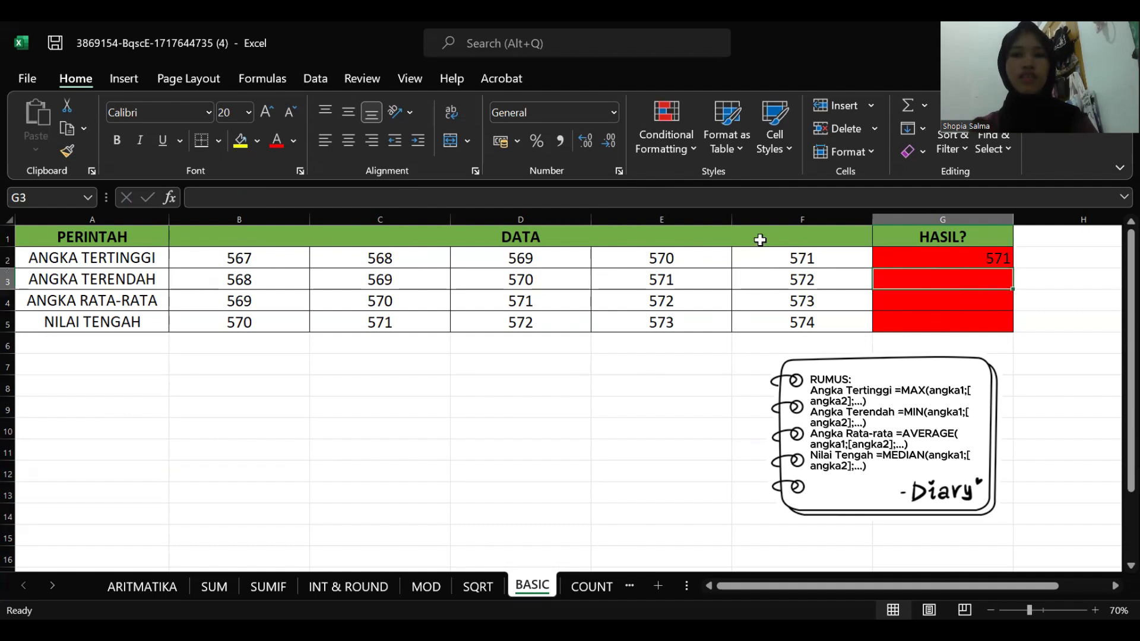
click(408, 202)
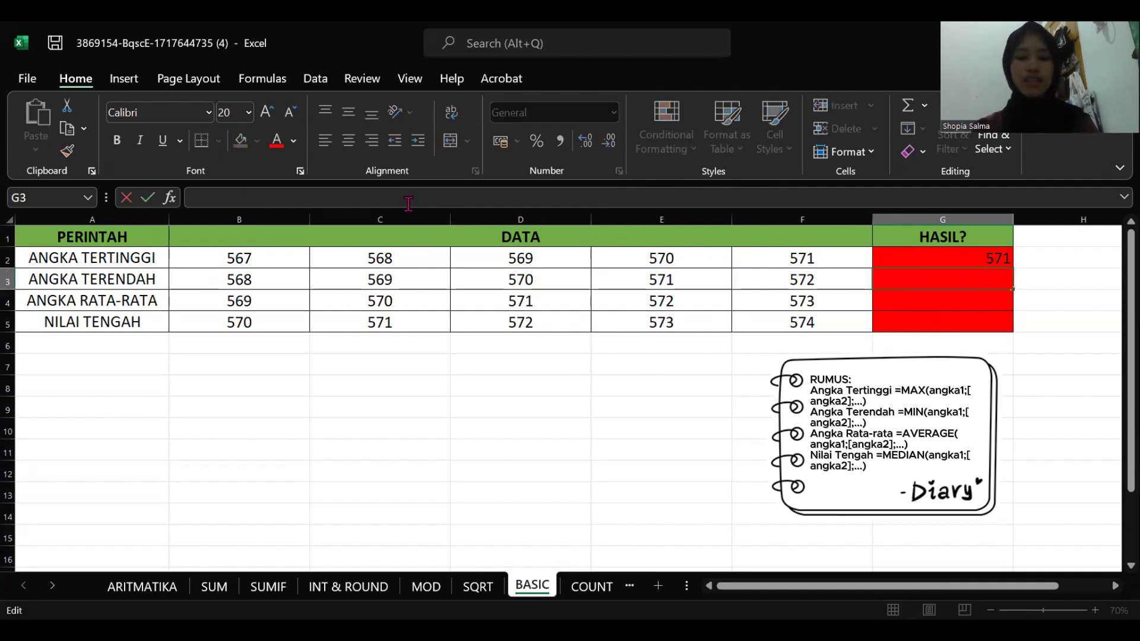
text(=M)
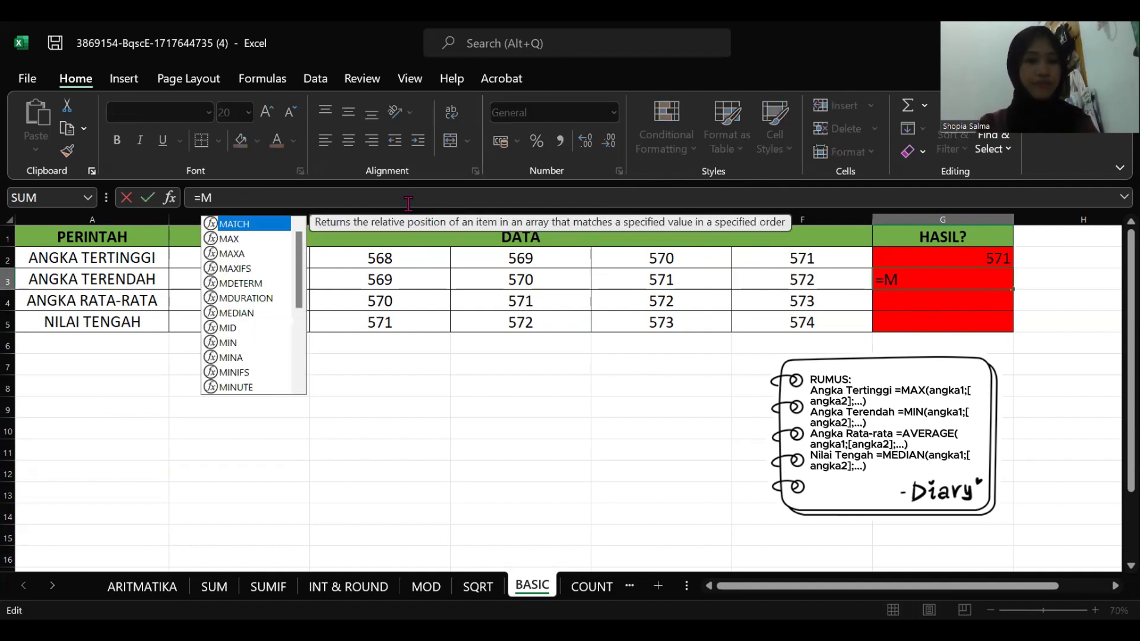
text(IN)
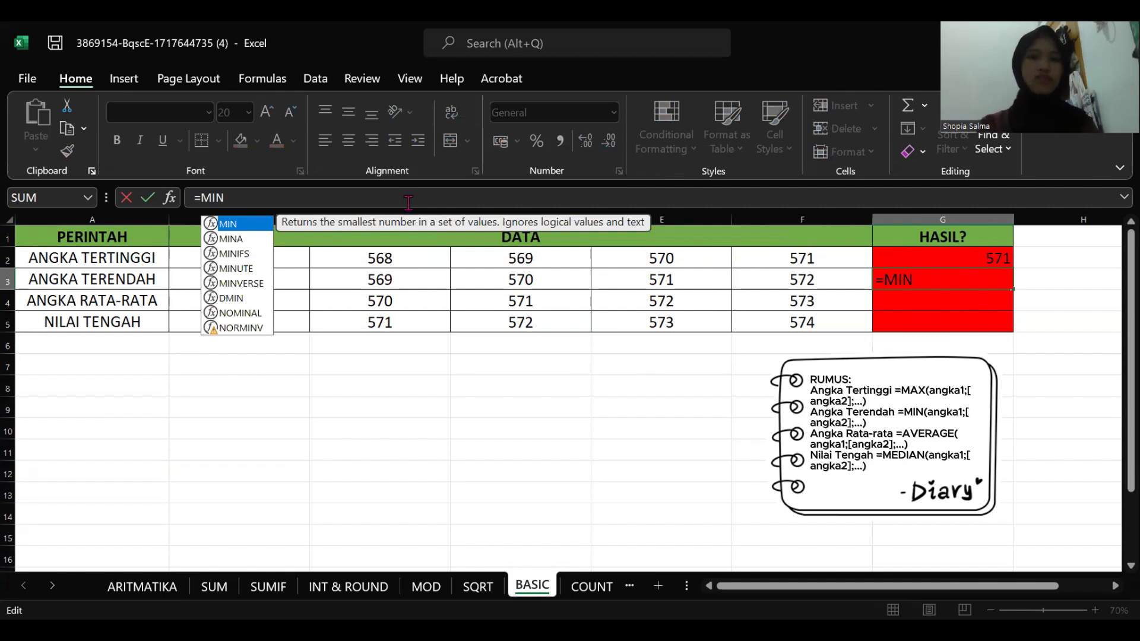
text(()
click(241, 282)
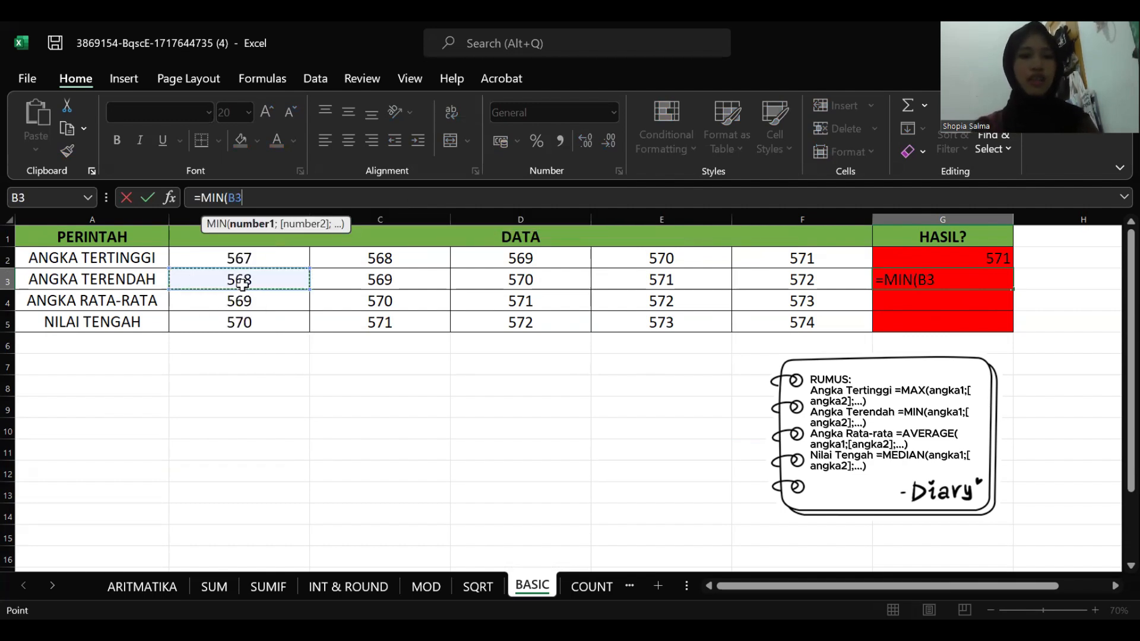
drag(240, 282, 455, 289)
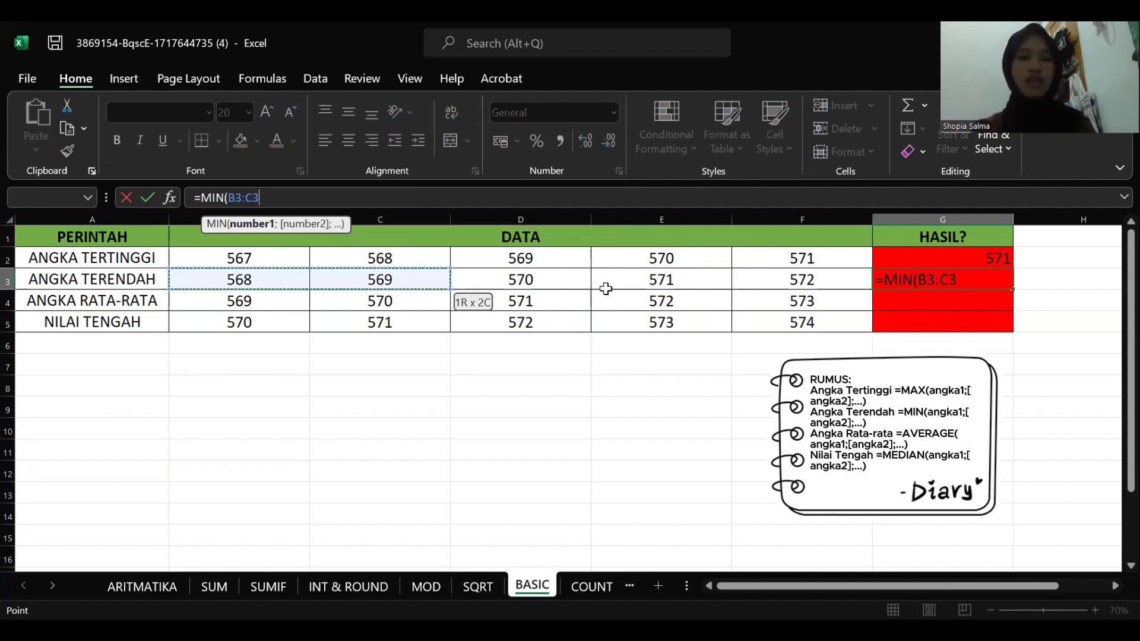
drag(605, 288, 792, 285)
key(Return)
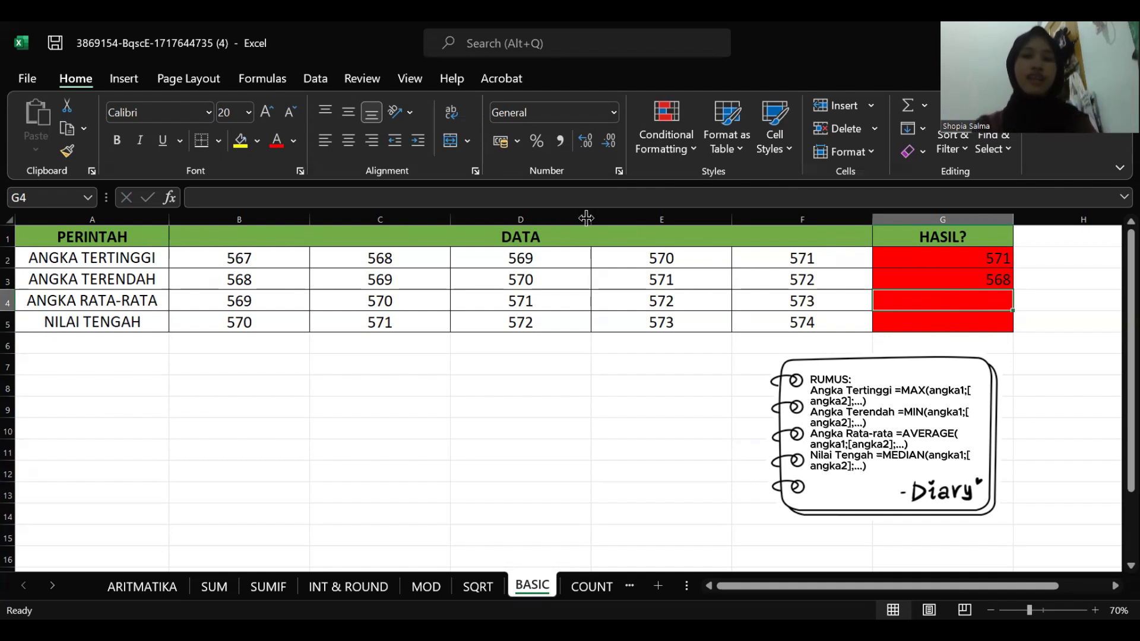
Step: Enter the formula =AVERAGE(B4:F4) in cell G4 for the average in the ANGKA RATA-RATA row
click(568, 195)
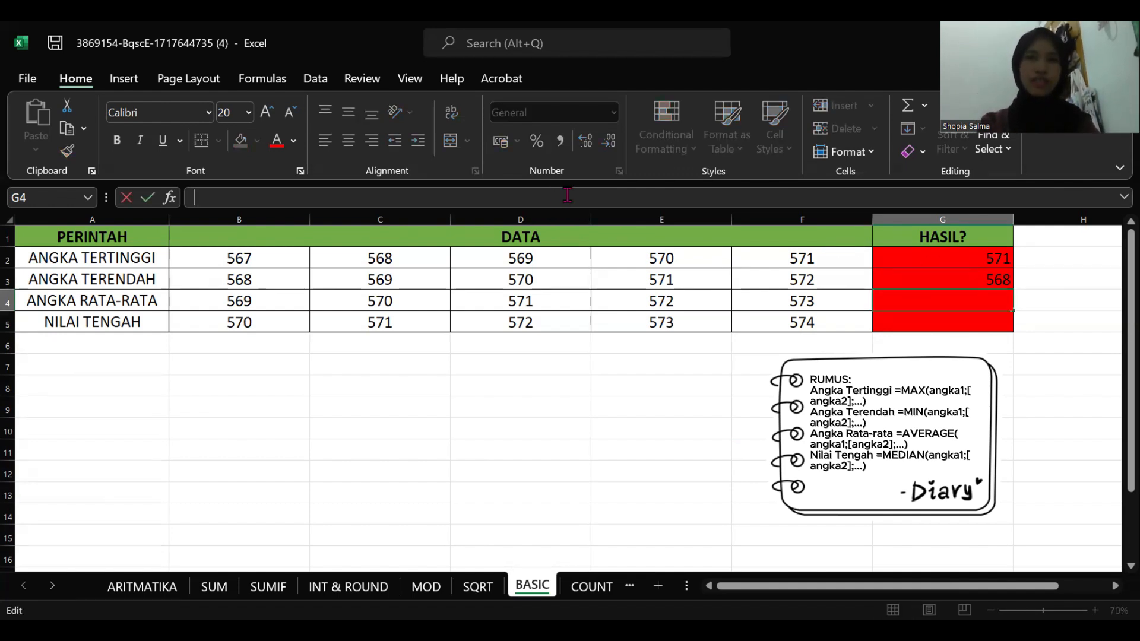
text(=)
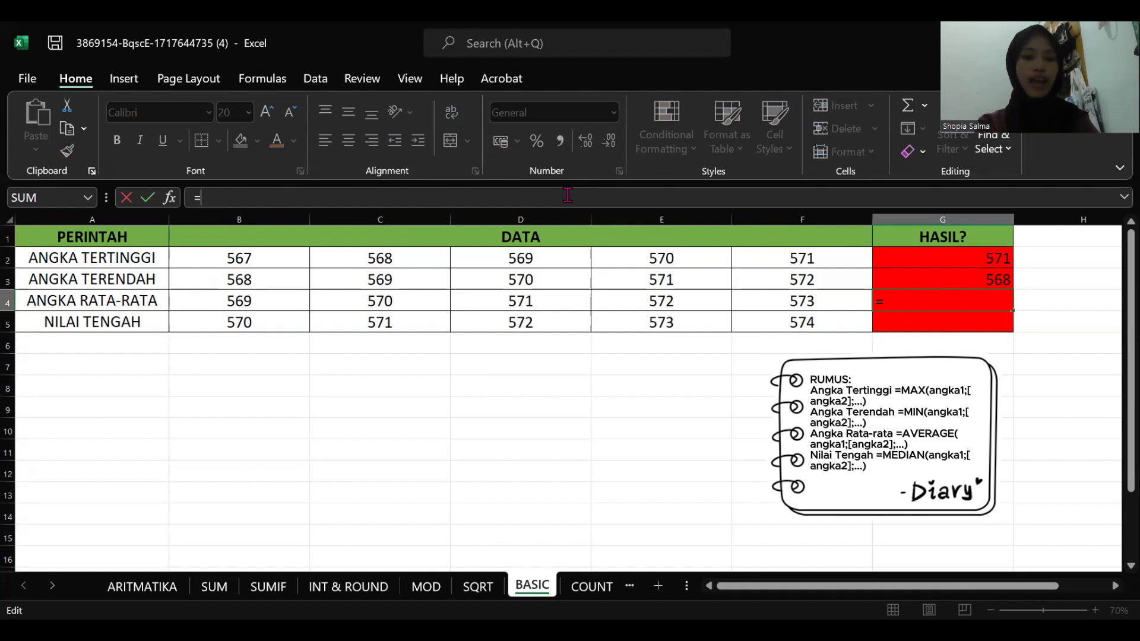
text(AV)
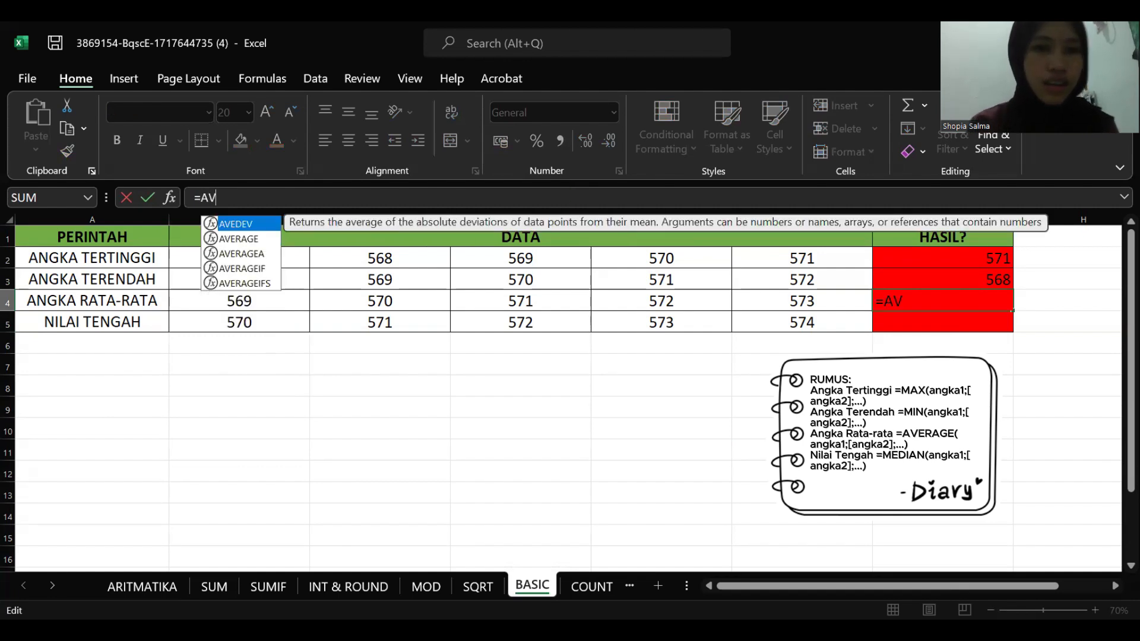
text(E)
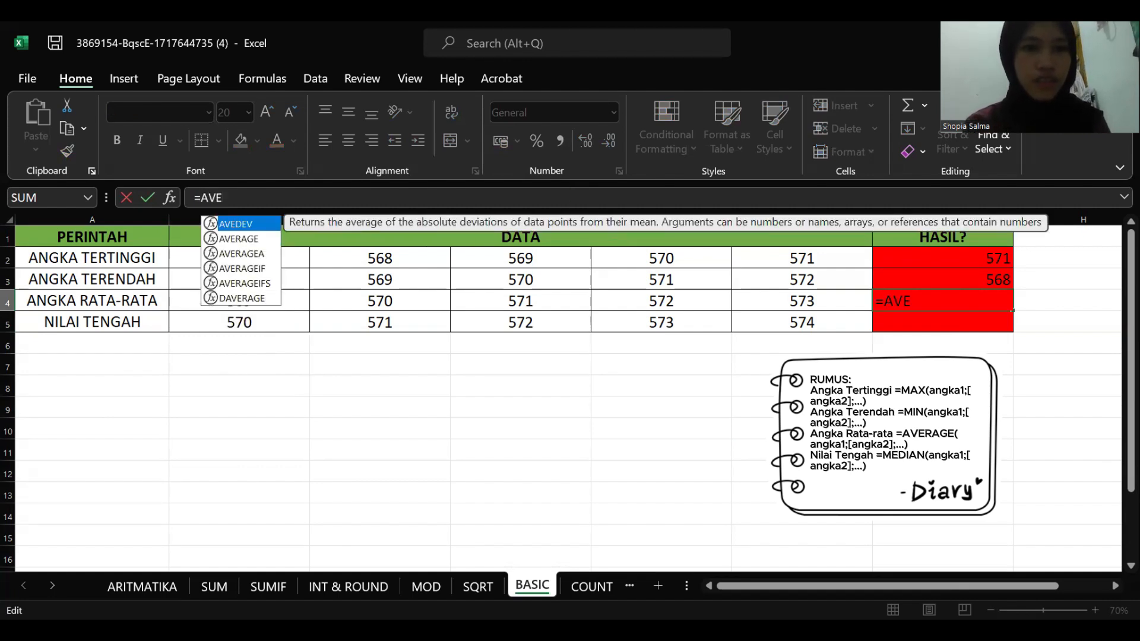
text(RAGE)
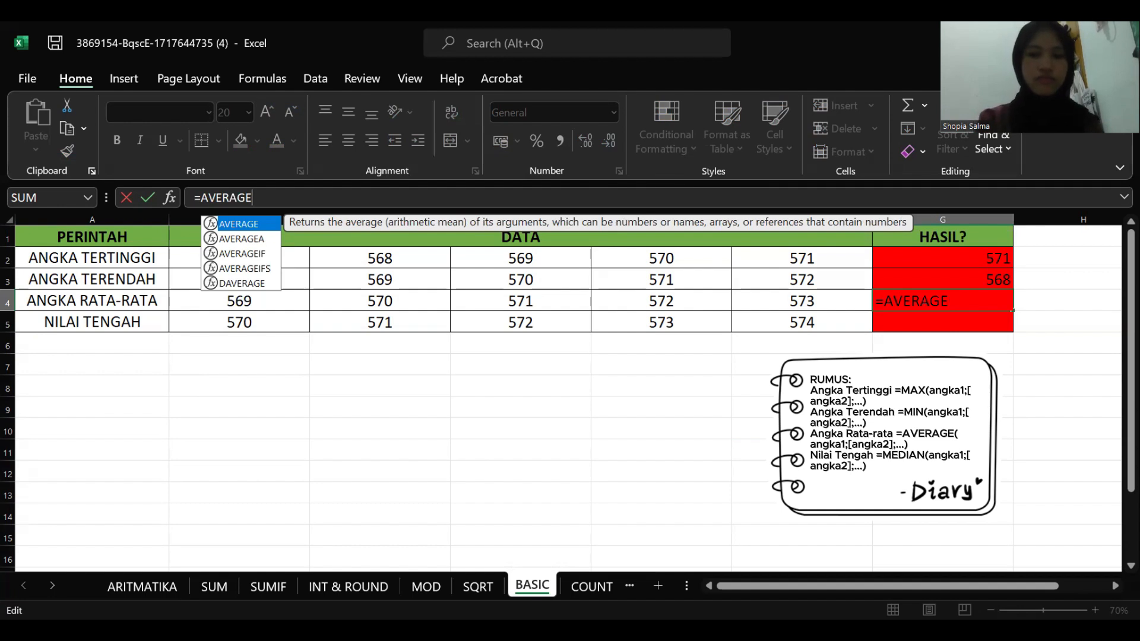
text(()
click(221, 297)
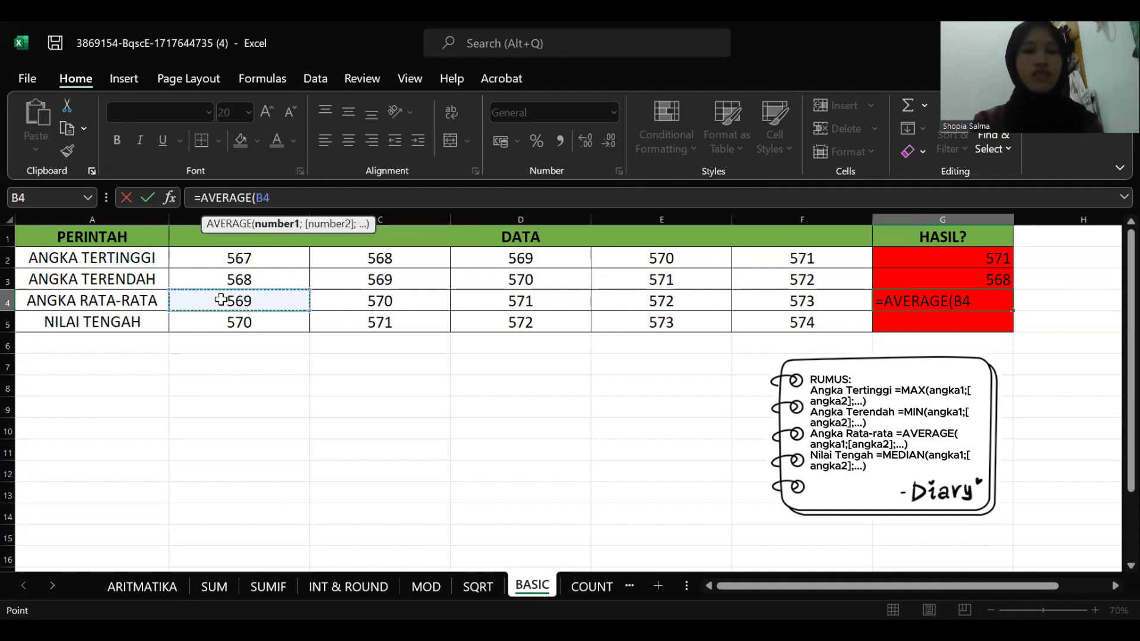
shift+click(790, 303)
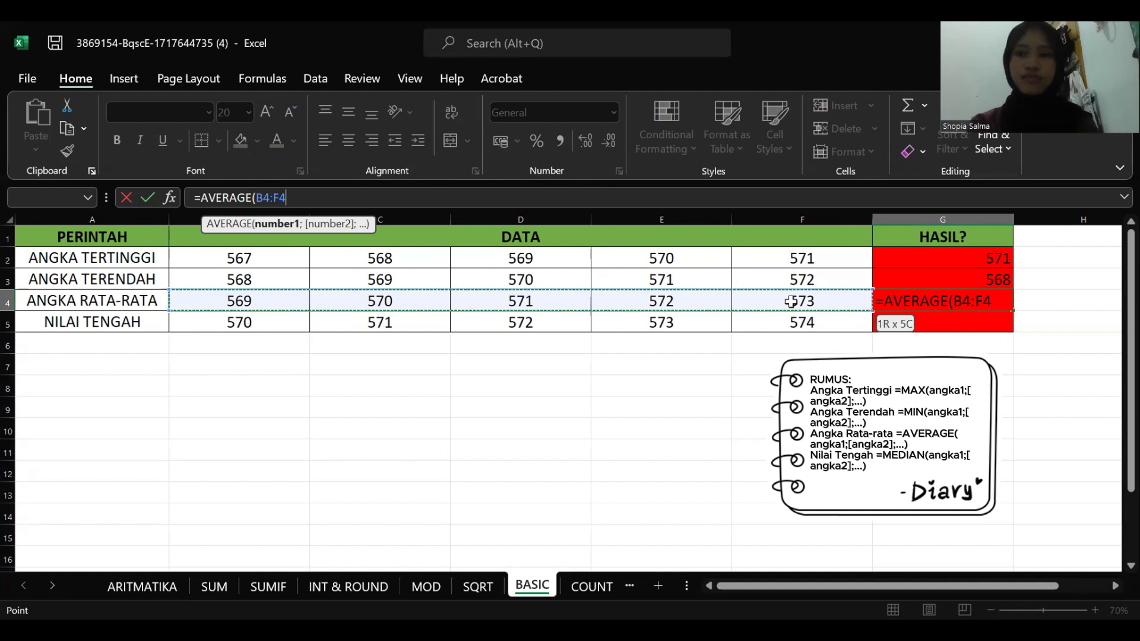
key(Return)
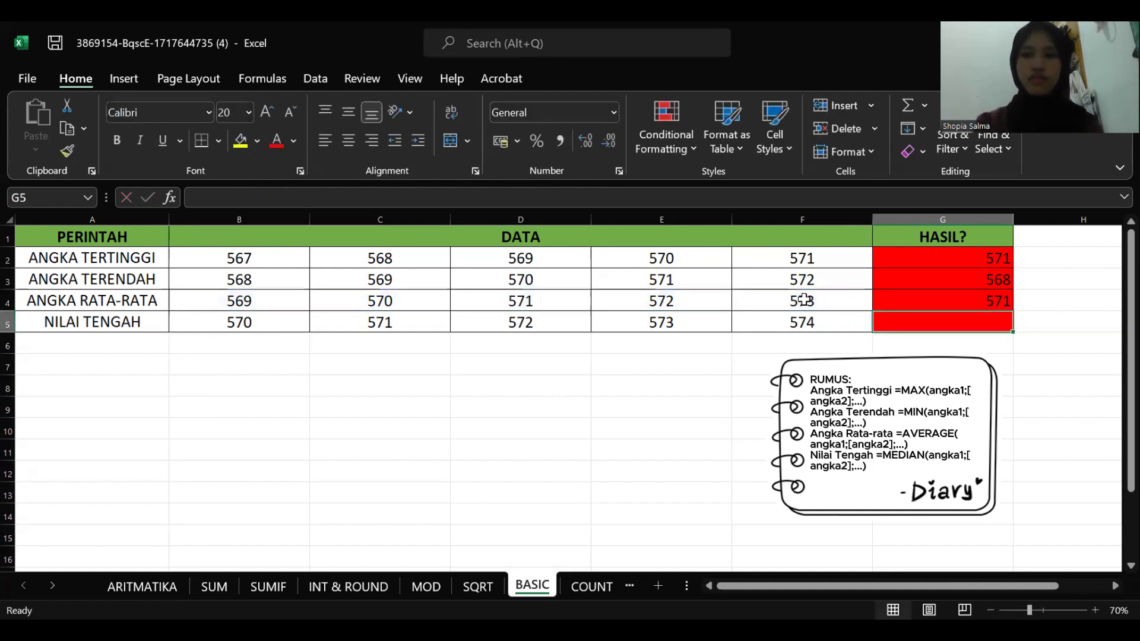
Step: Enter the formula =MEDIAN(B5:F5) in cell G5 for the middle value in the NILAI TENGAH row
text(A)
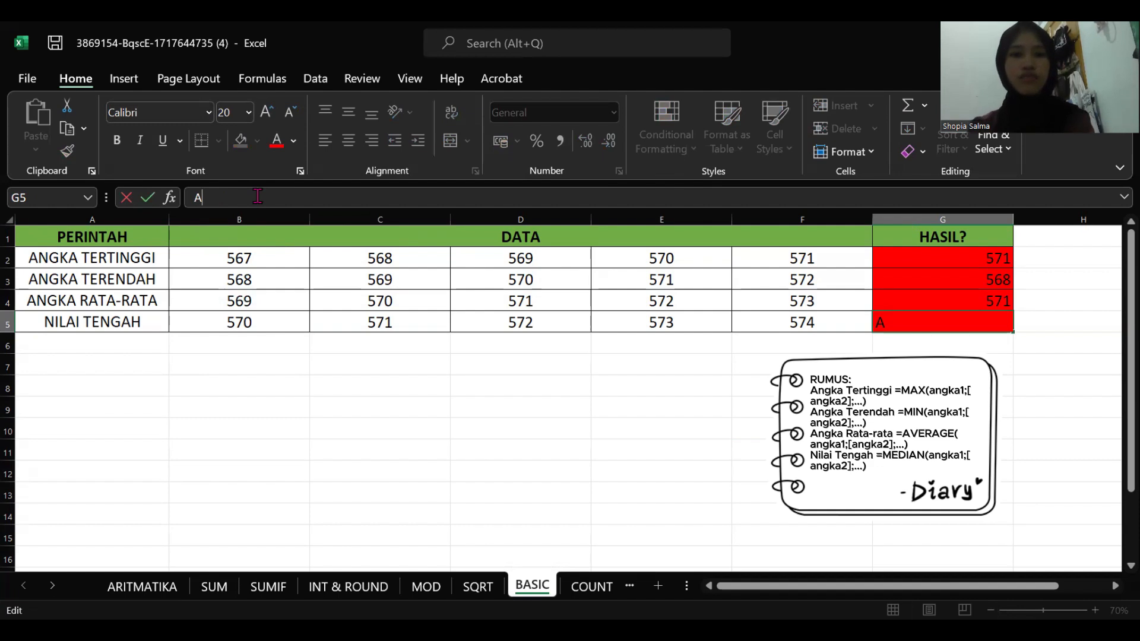
key(BackSpace)
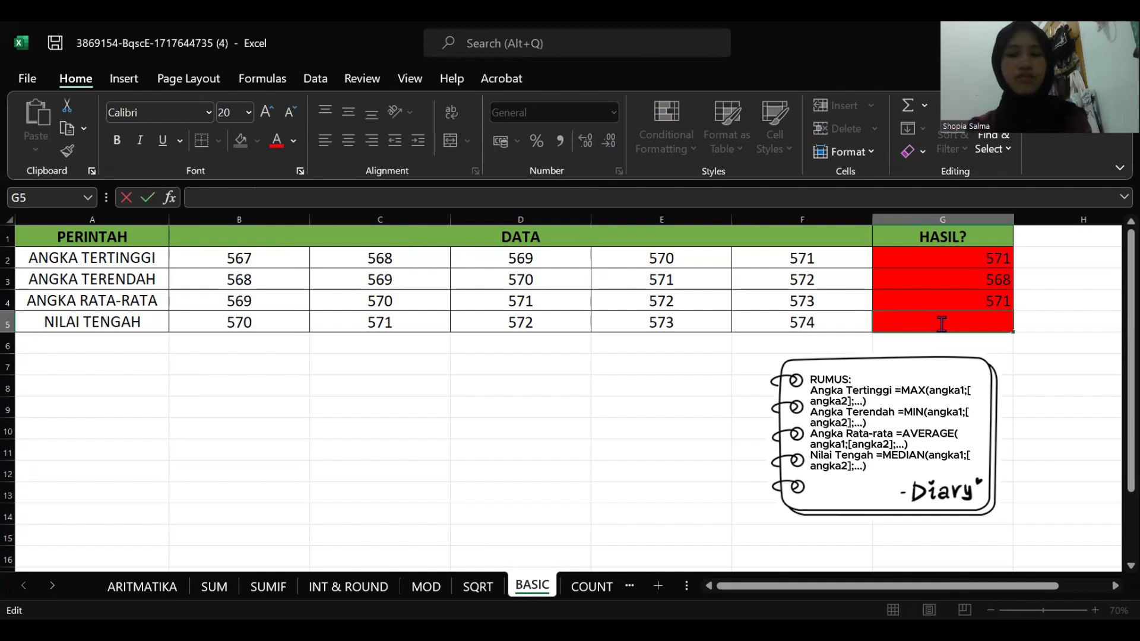
text(=)
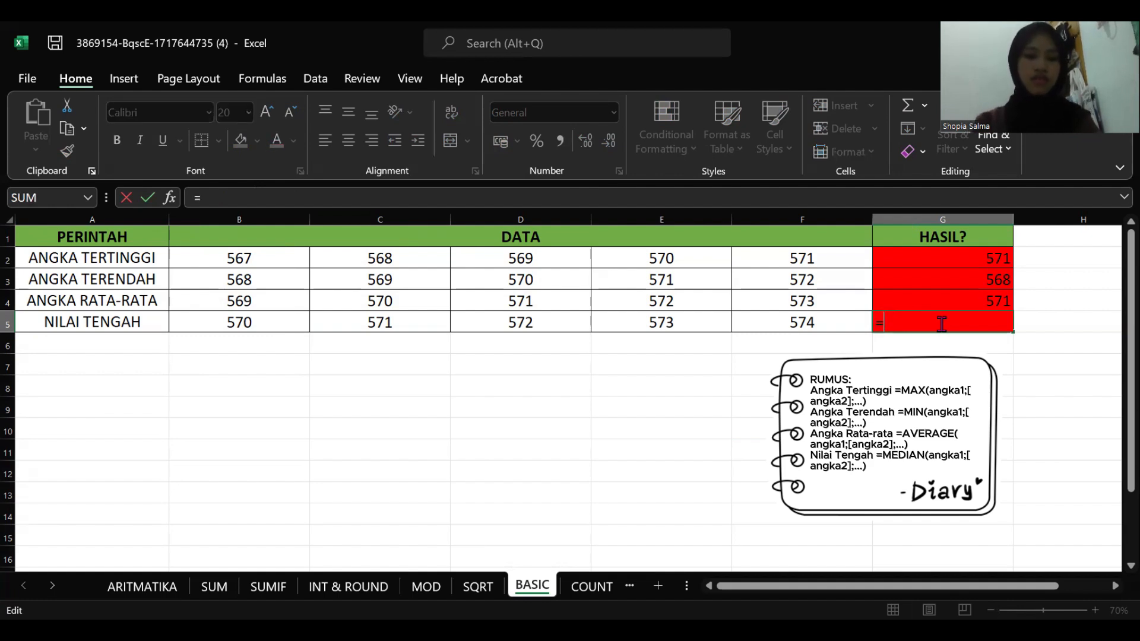
text(MEDIAN)
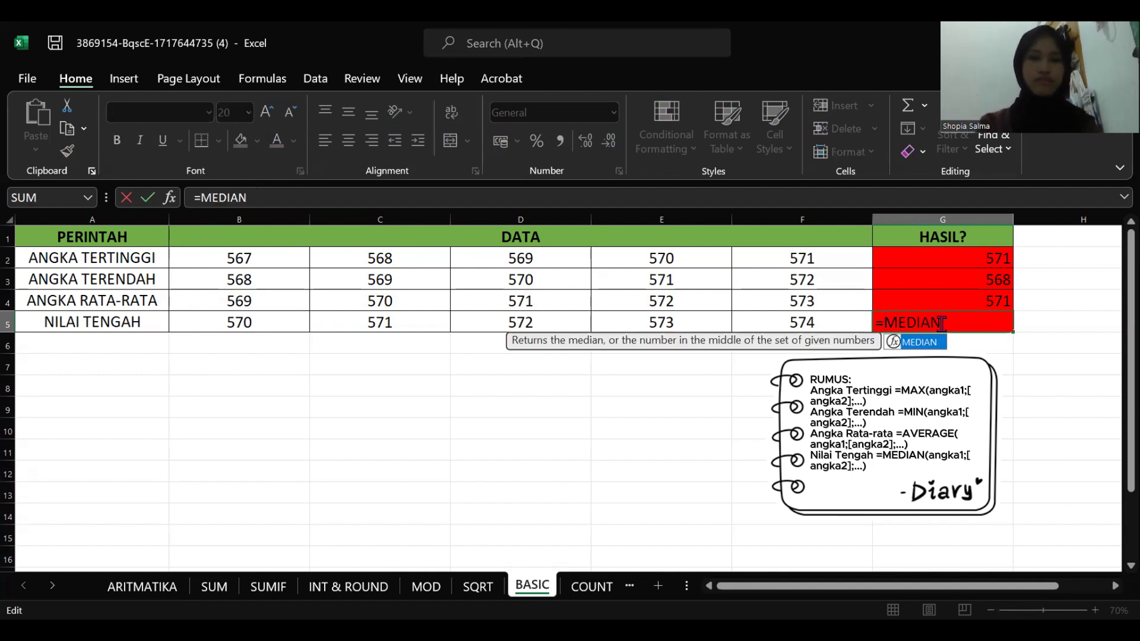
text(()
click(282, 326)
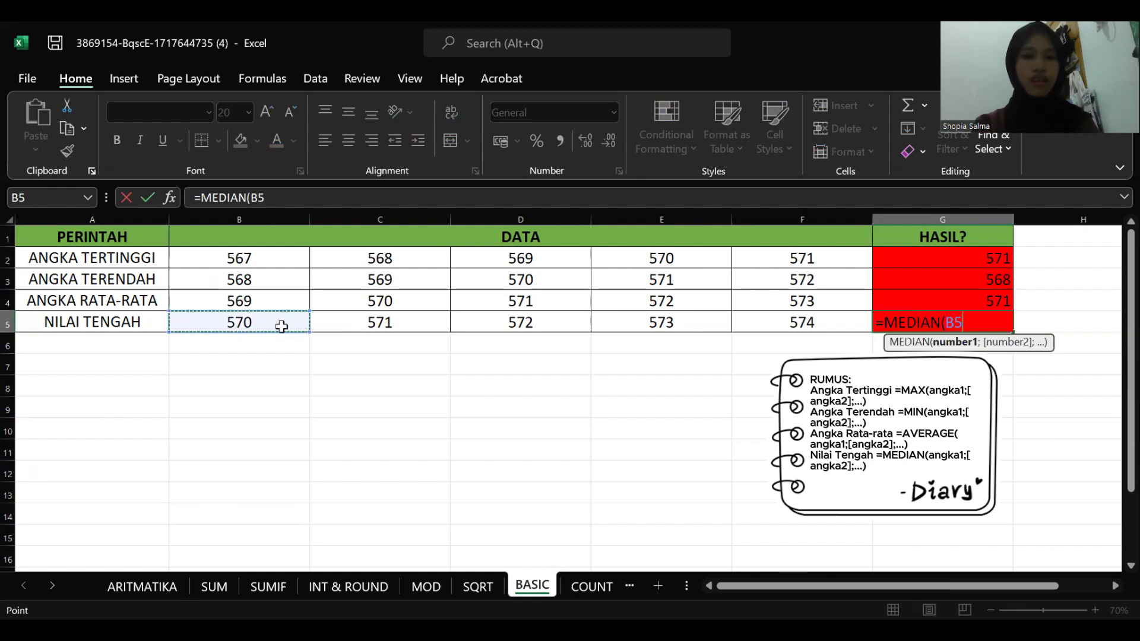
shift+click(818, 323)
key(Return)
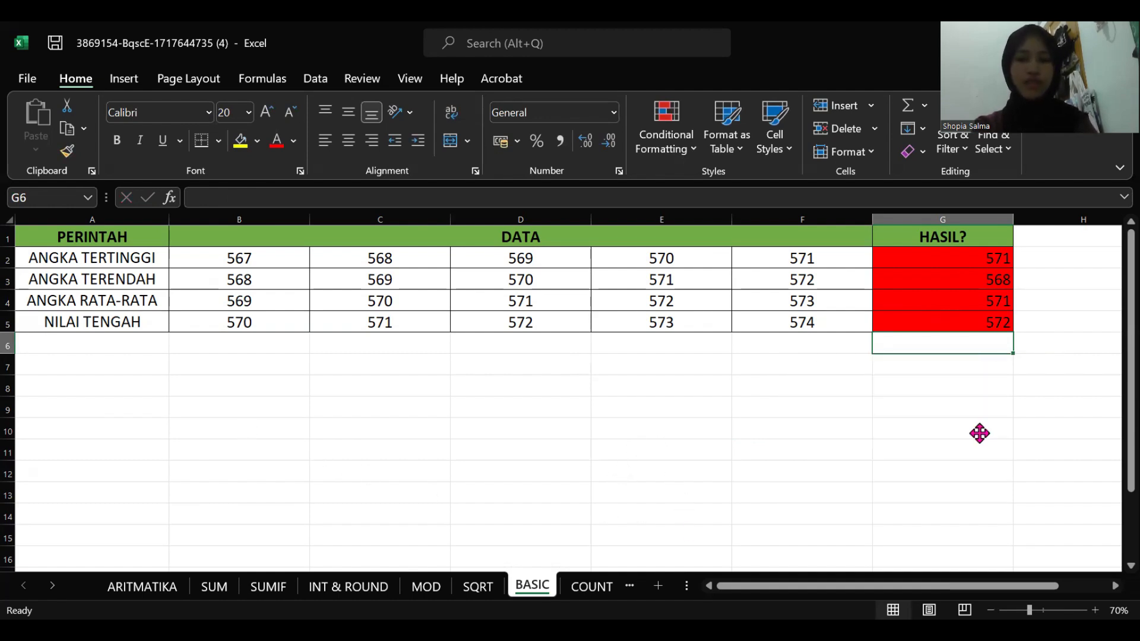
Step: Open the COUNT sheet and go through the numbers in the first DATA column, A2 to A6
click(612, 589)
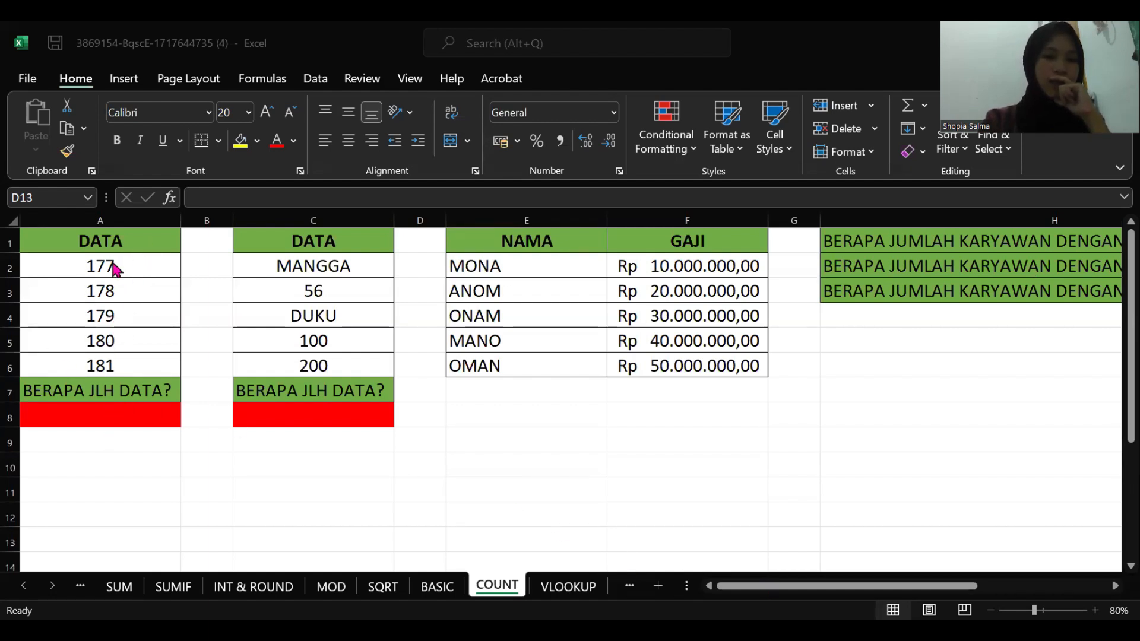
click(145, 259)
click(133, 295)
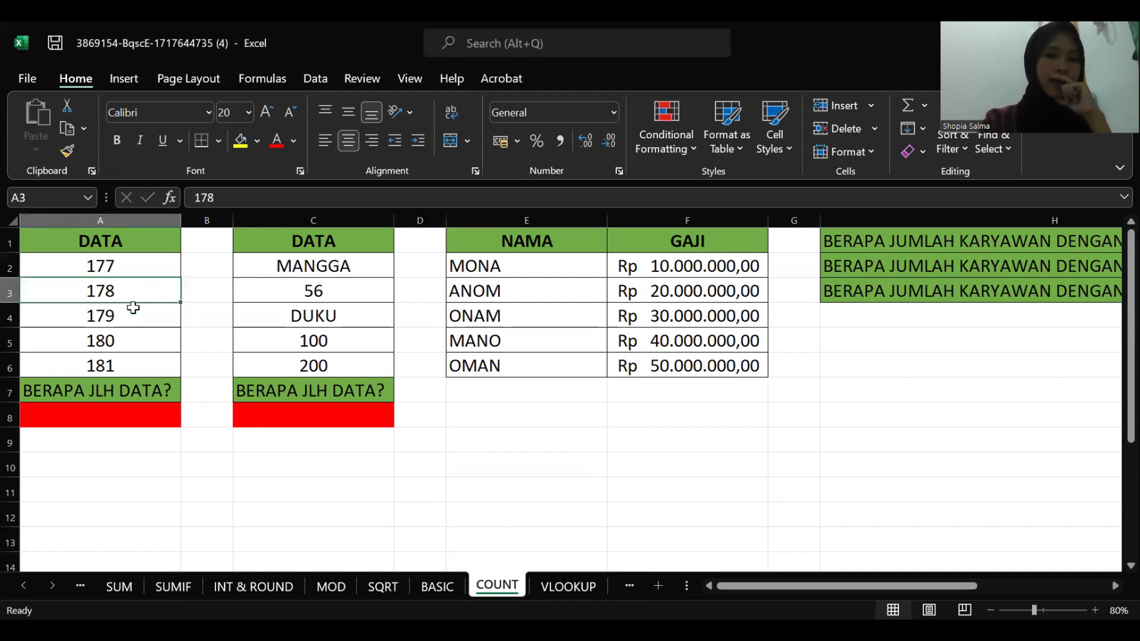
click(131, 320)
click(130, 362)
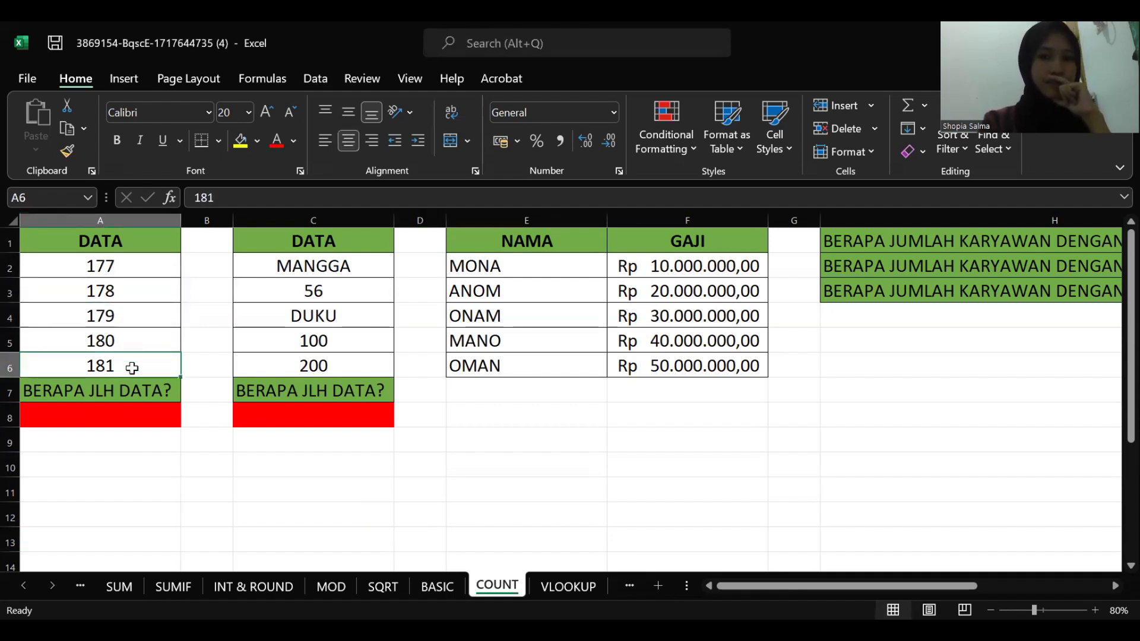
Step: Enter the formula =COUNT(A2:A6) in cell A8 under BERAPA JLH DATA? and centre its result
click(119, 414)
text(=)
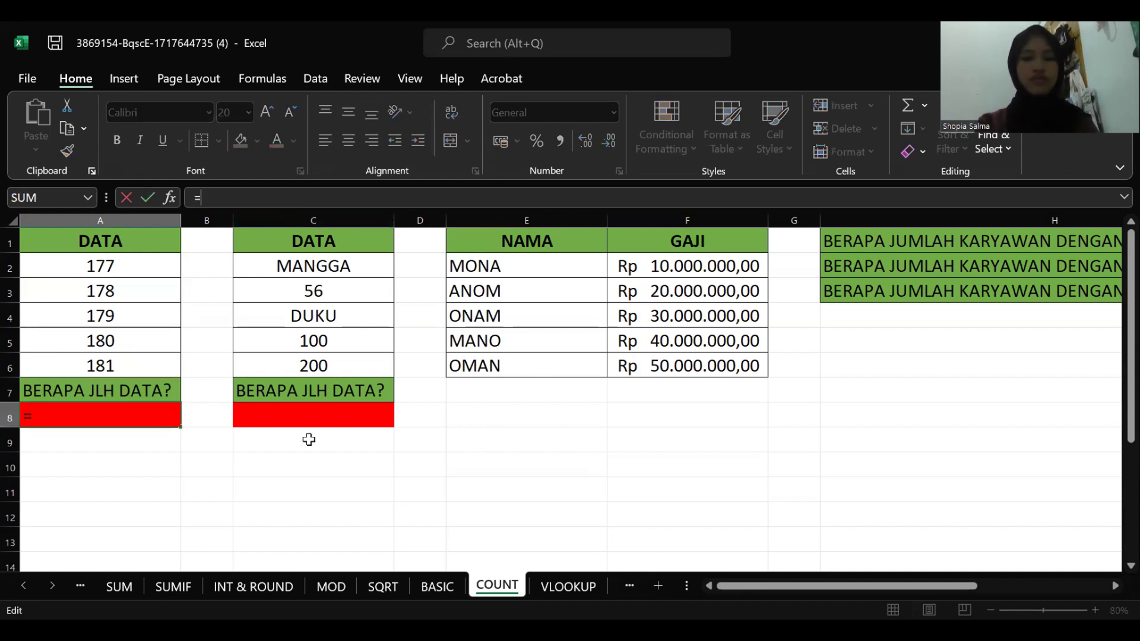
text(COUNT()
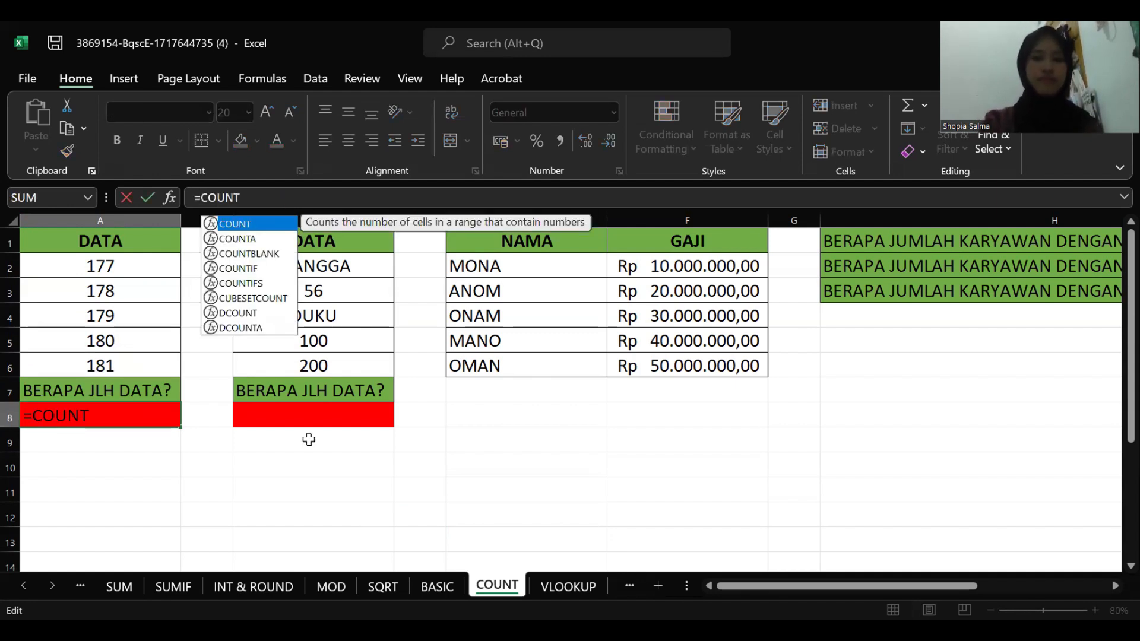
click(27, 264)
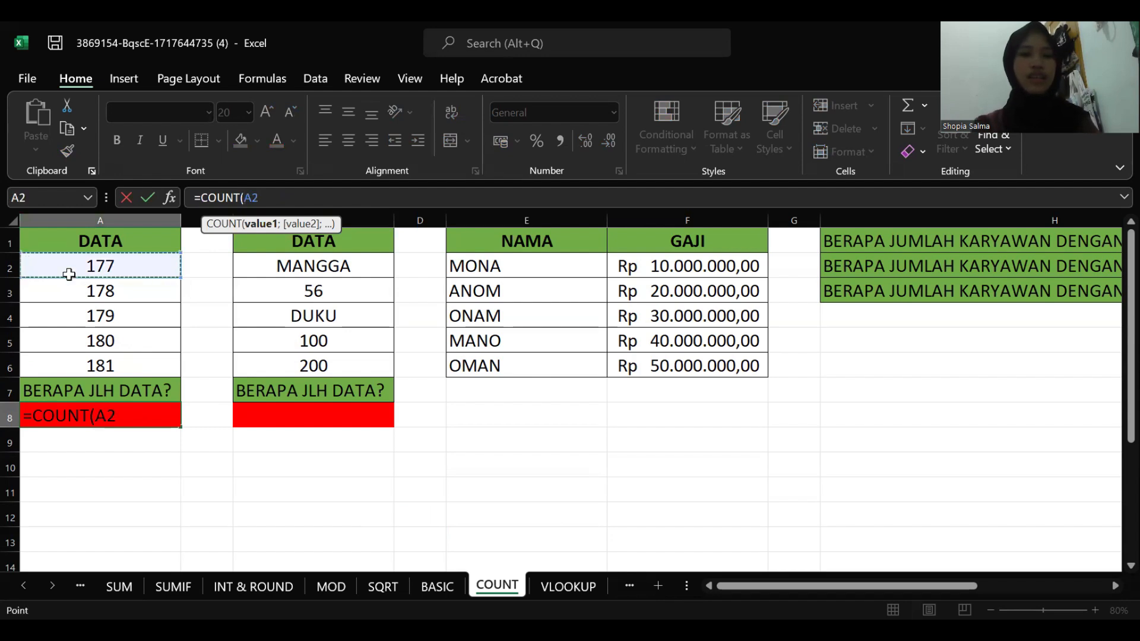
shift+click(136, 361)
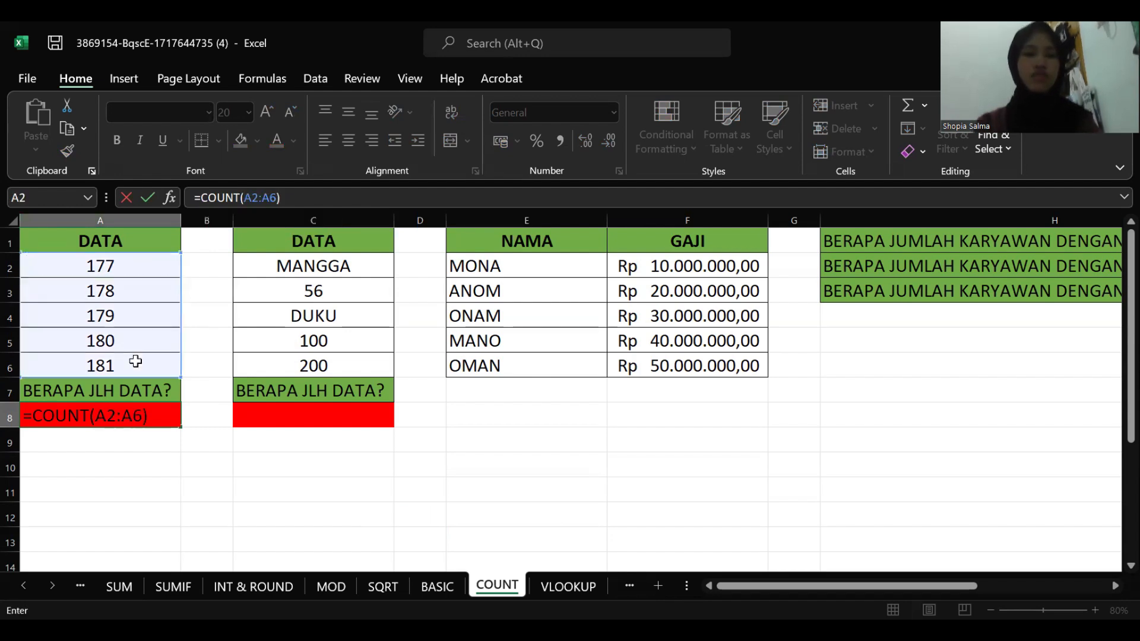
key(Return)
click(156, 416)
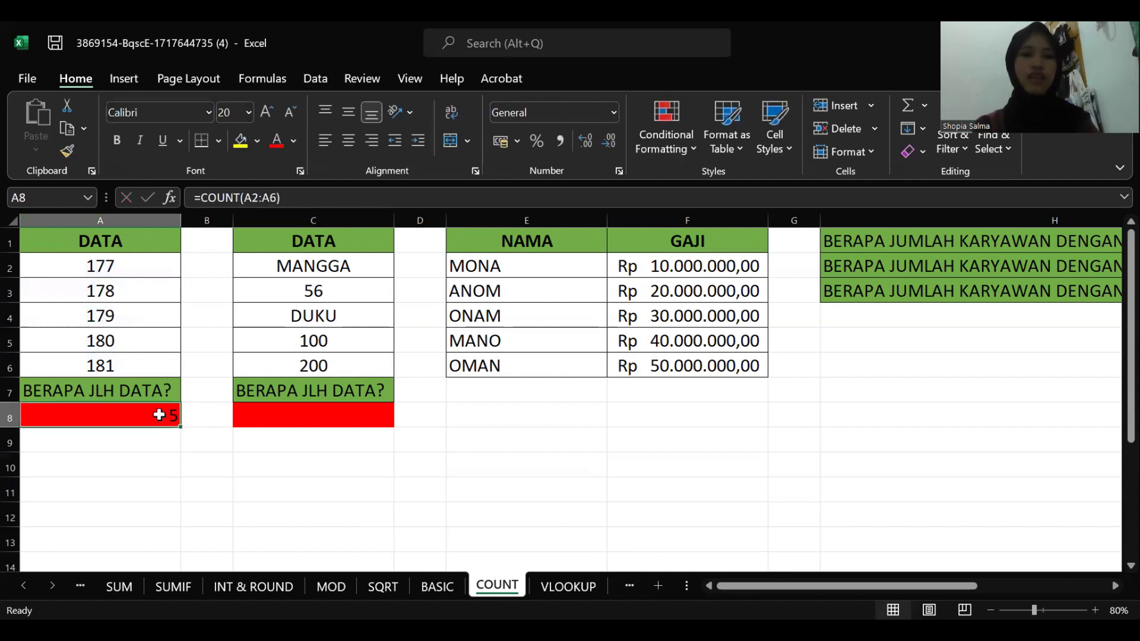
click(348, 141)
Step: Enter the formula =COUNT(C2:C6) in cell C8 for the mixed text and number DATA column and centre its result
click(301, 415)
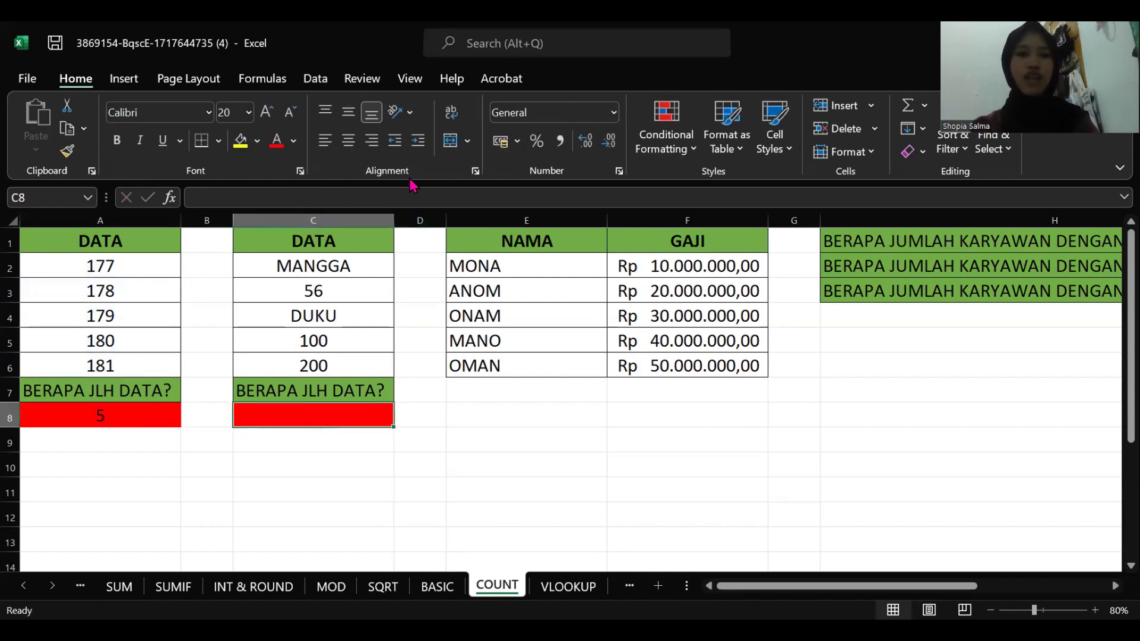
click(415, 196)
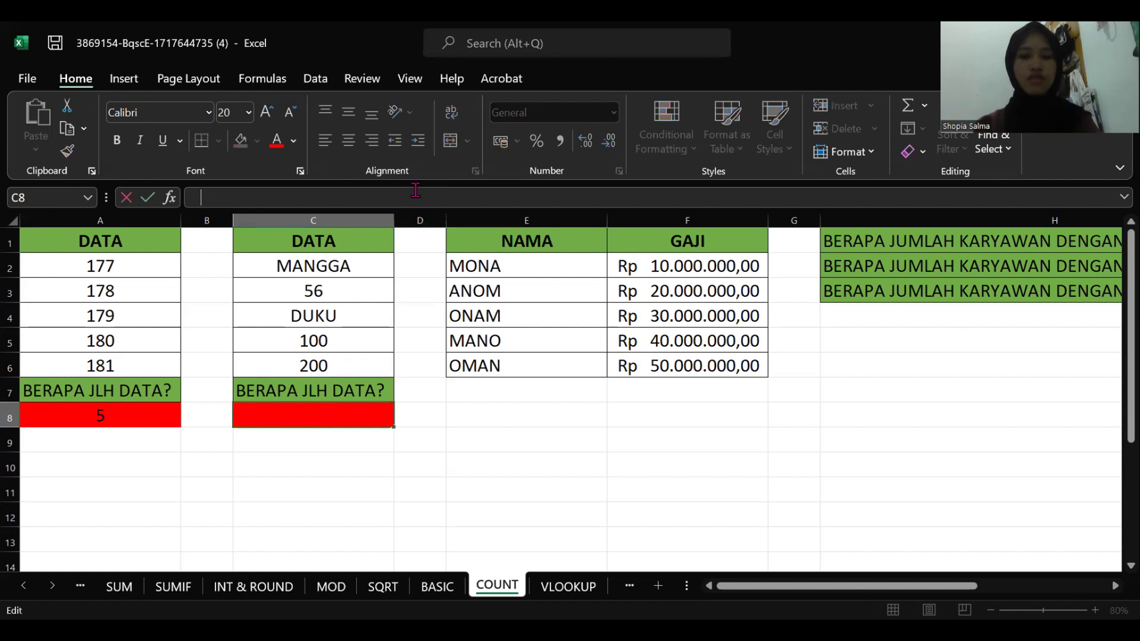
text(=COUNT()
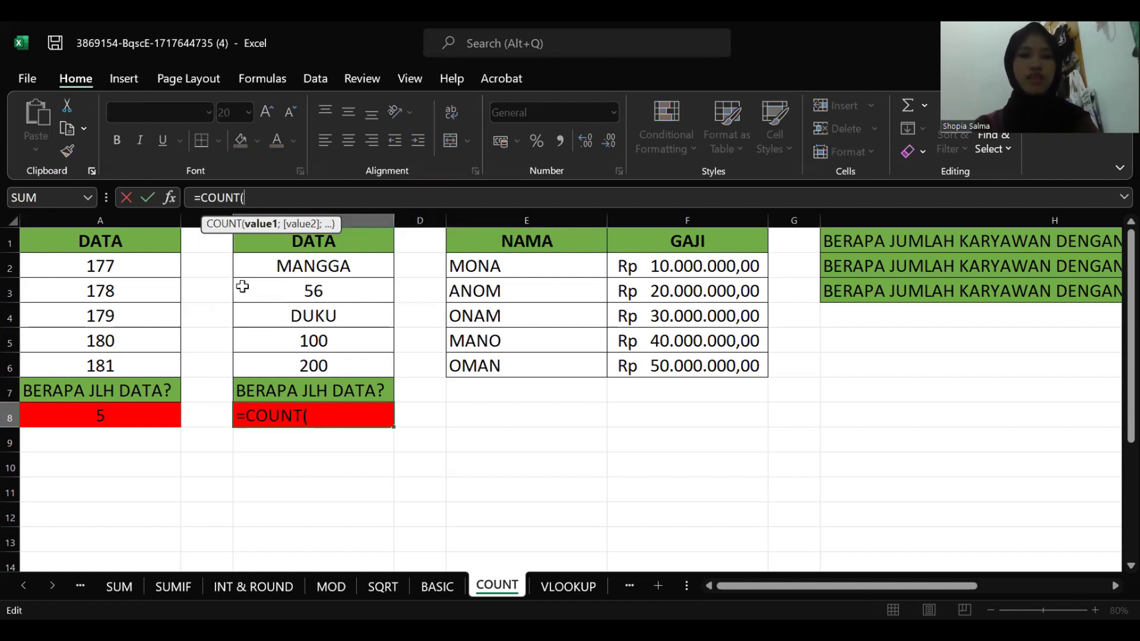
click(278, 278)
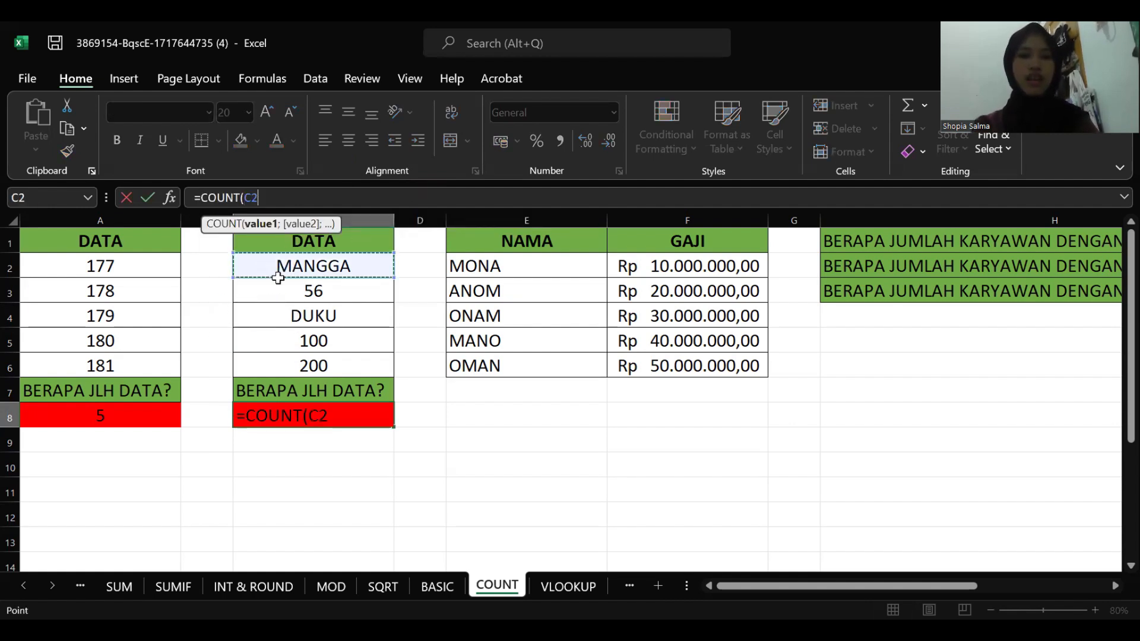
shift+click(337, 366)
key(Return)
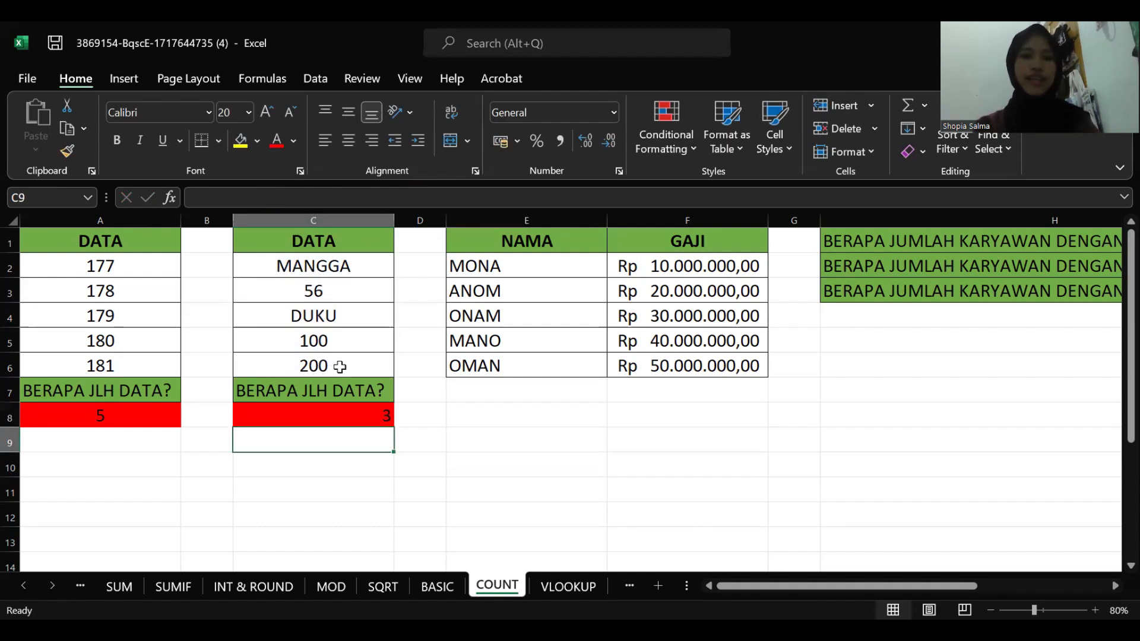
key(alt+Tab)
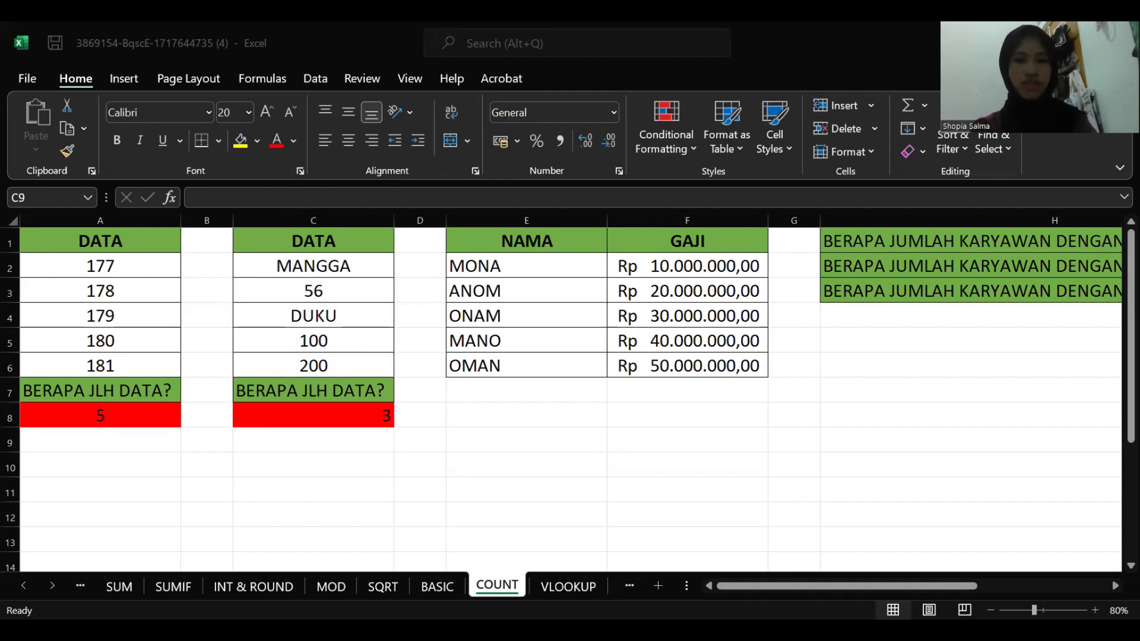
scroll(171, 400, right, 1)
click(174, 412)
click(349, 141)
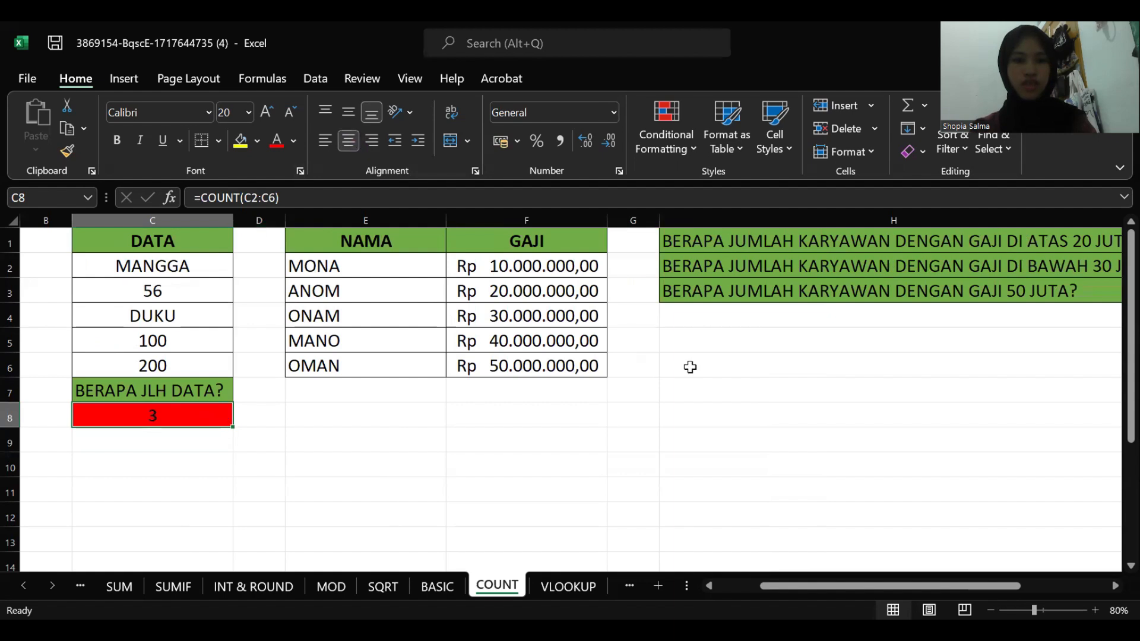
Step: Widen column H so the full BERAPA JUMLAH KARYAWAN questions fit within their cells
drag(902, 591, 1008, 588)
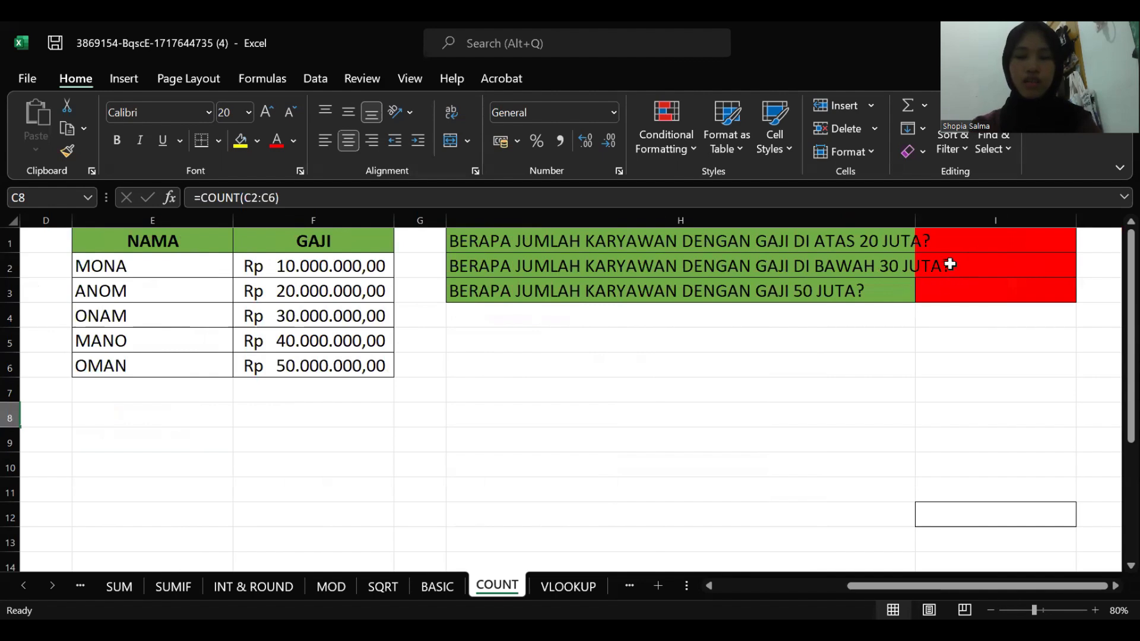
click(915, 239)
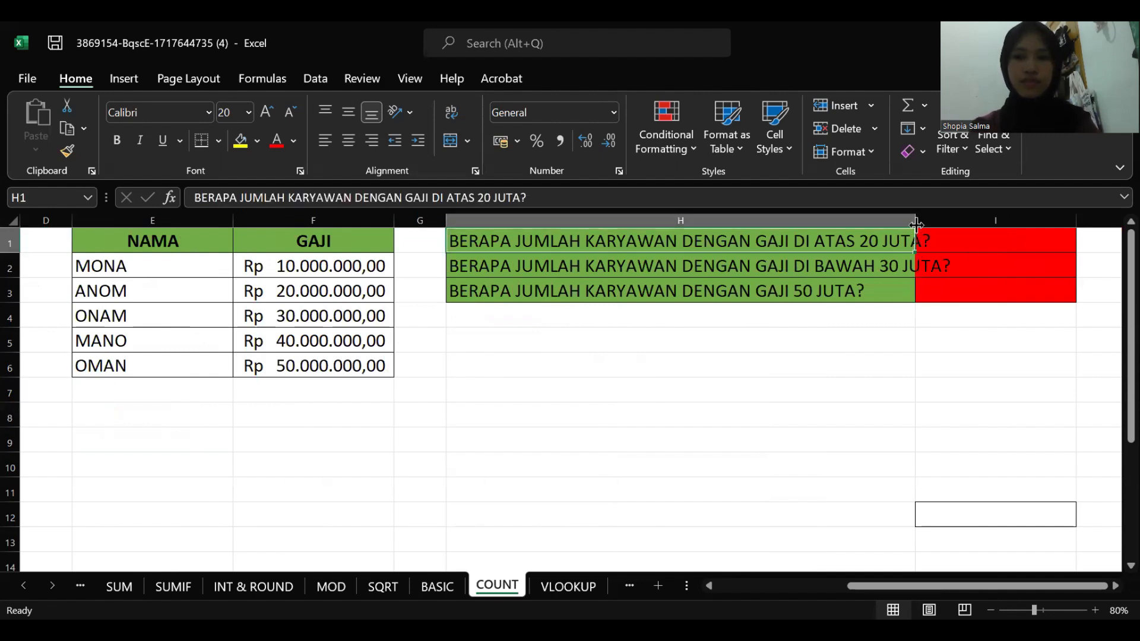
drag(955, 223, 953, 222)
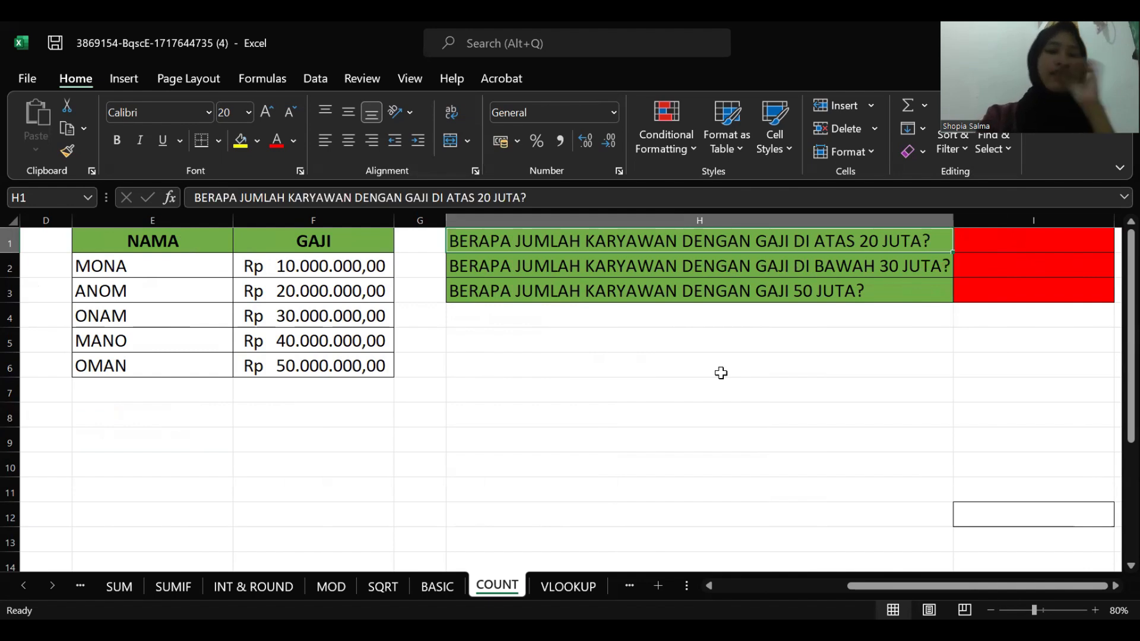
Step: Enter the formula =COUNTIF(F1:F6;">20.000.000") in cell I1 to count employees with a GAJI above 20 JUTA
click(987, 249)
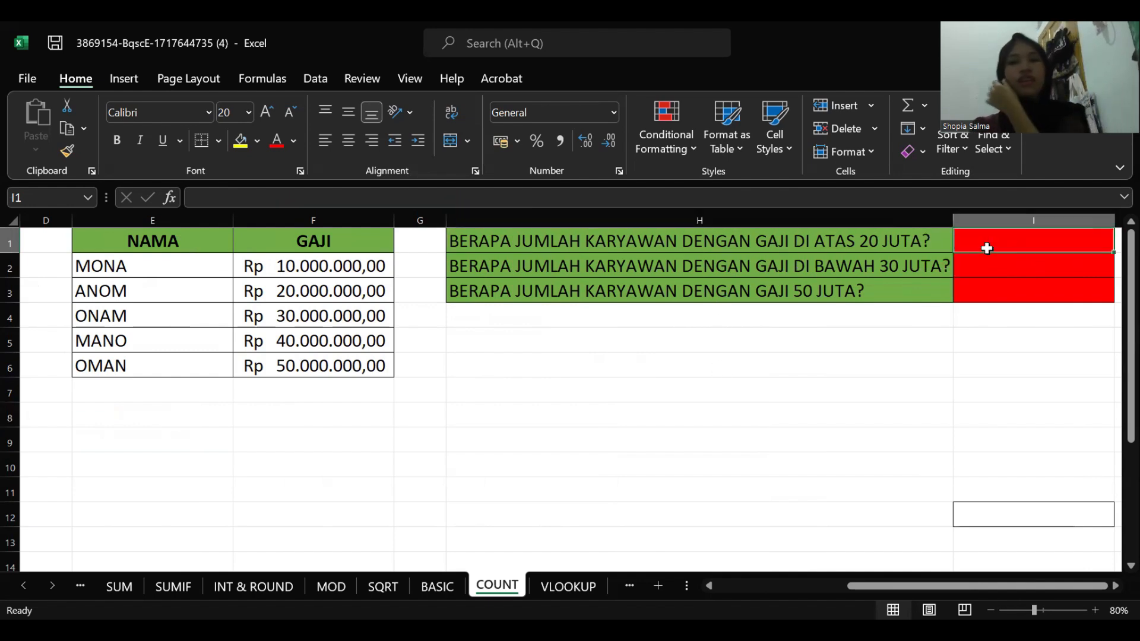
click(353, 196)
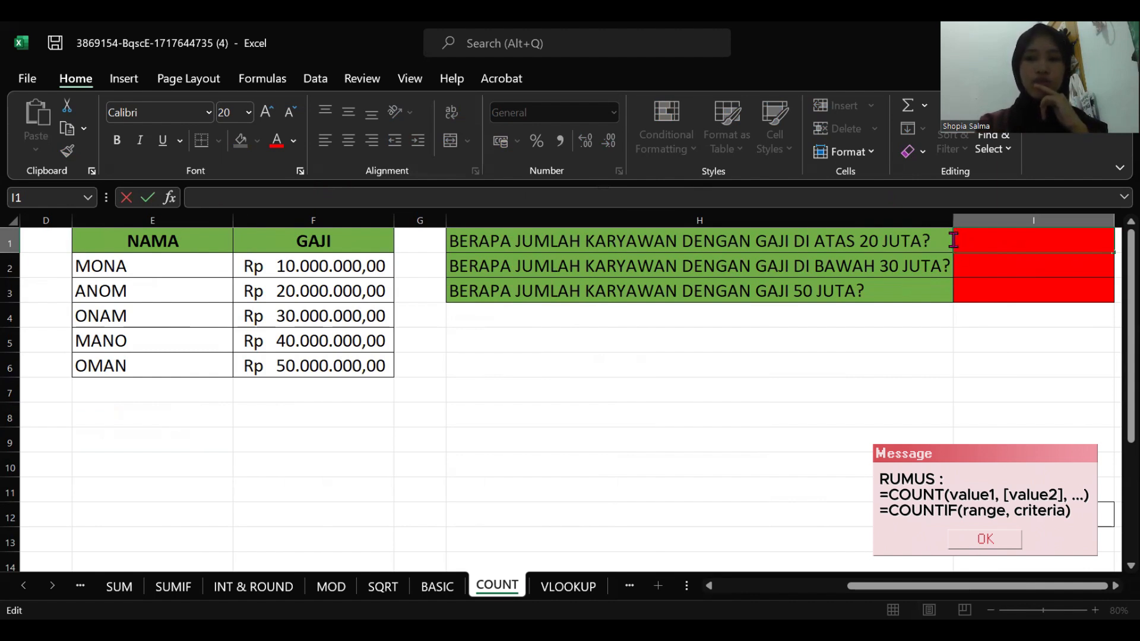
click(418, 201)
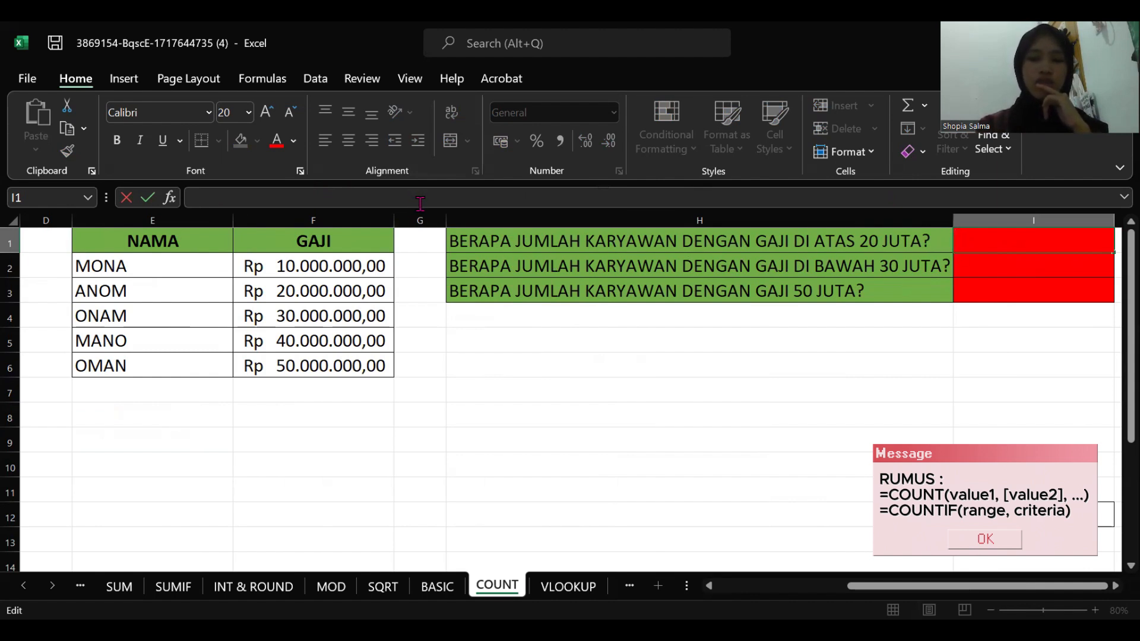
text(=)
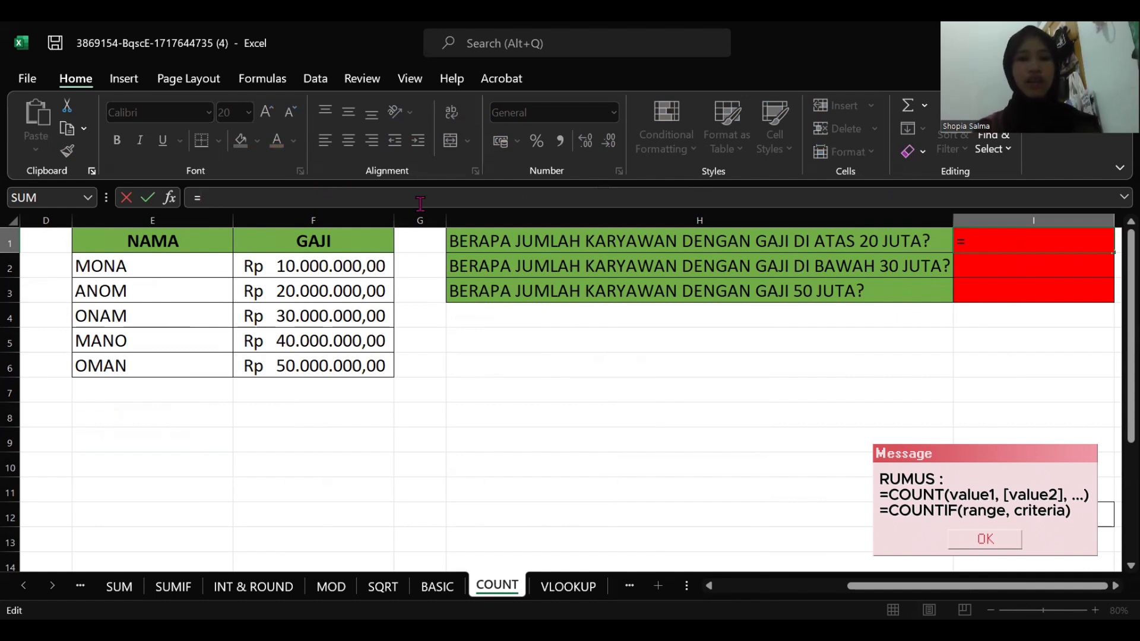
text(COUNTIF)
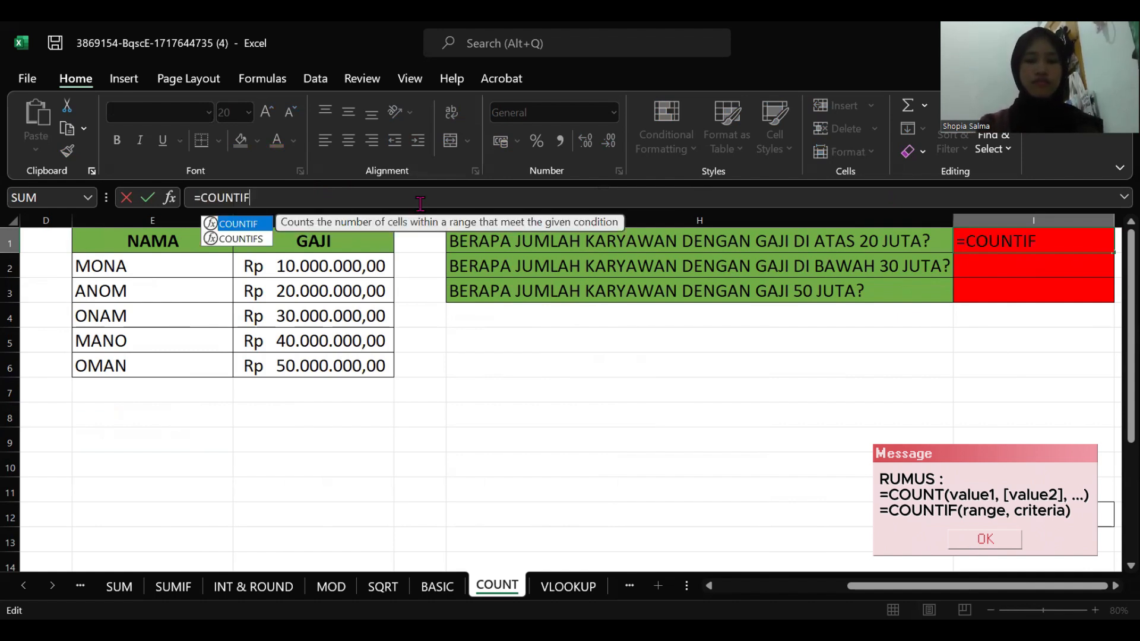
text(()
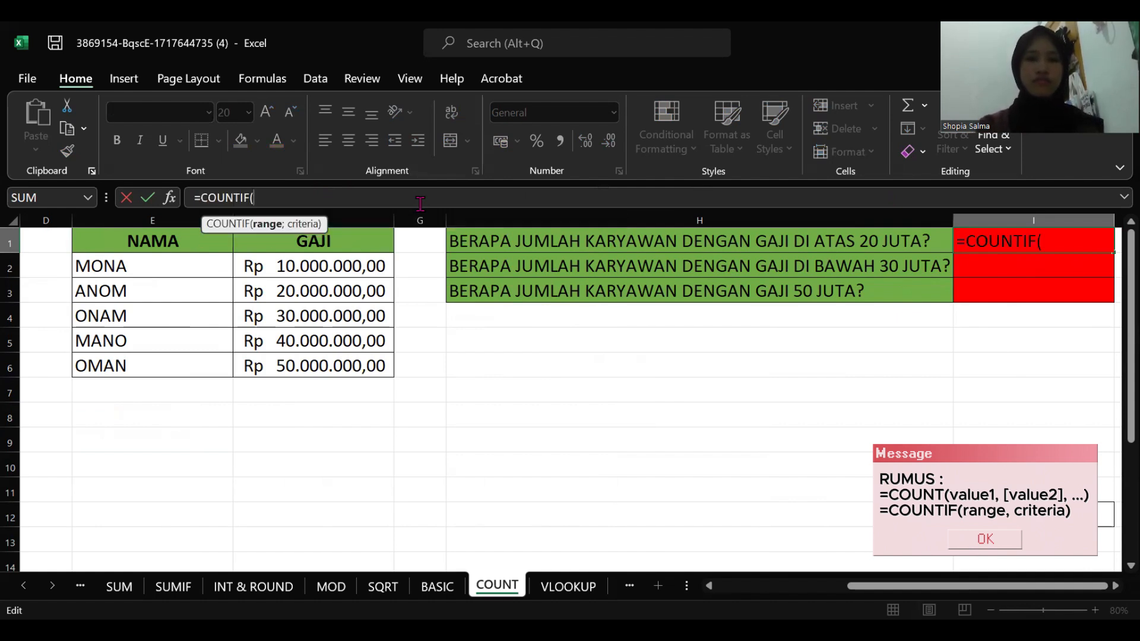
click(242, 241)
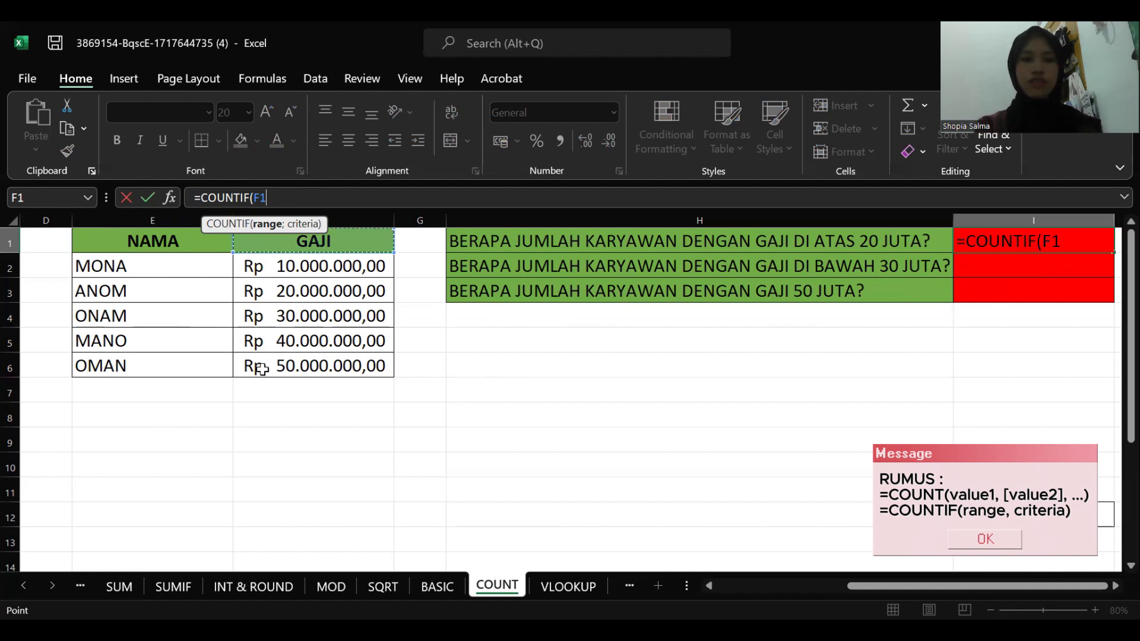
shift+click(242, 355)
text(;)
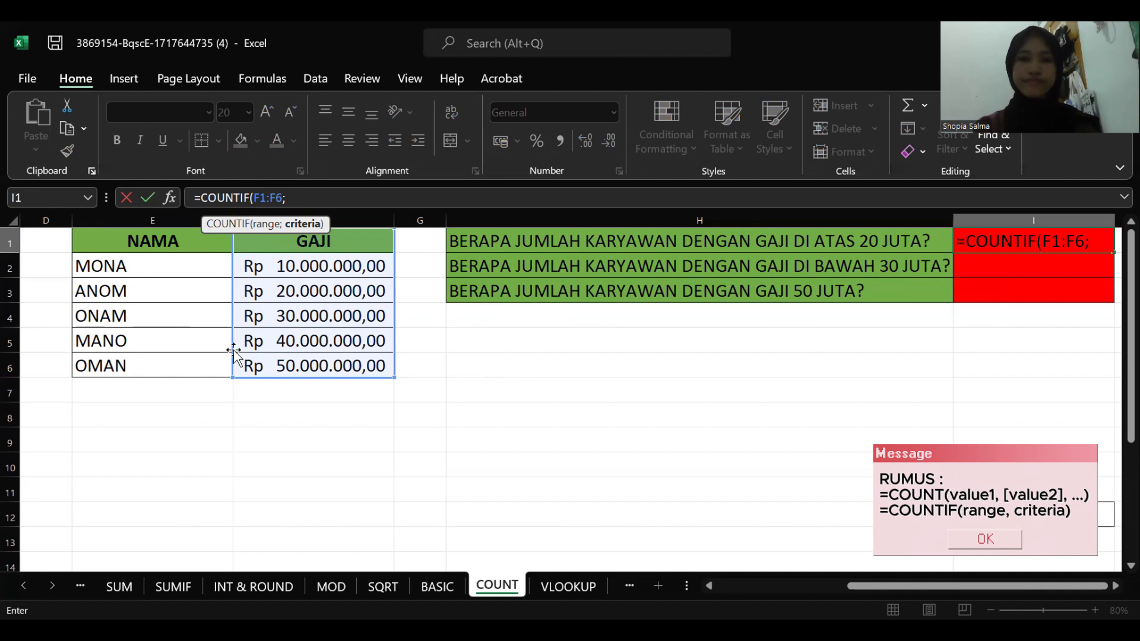
text(")
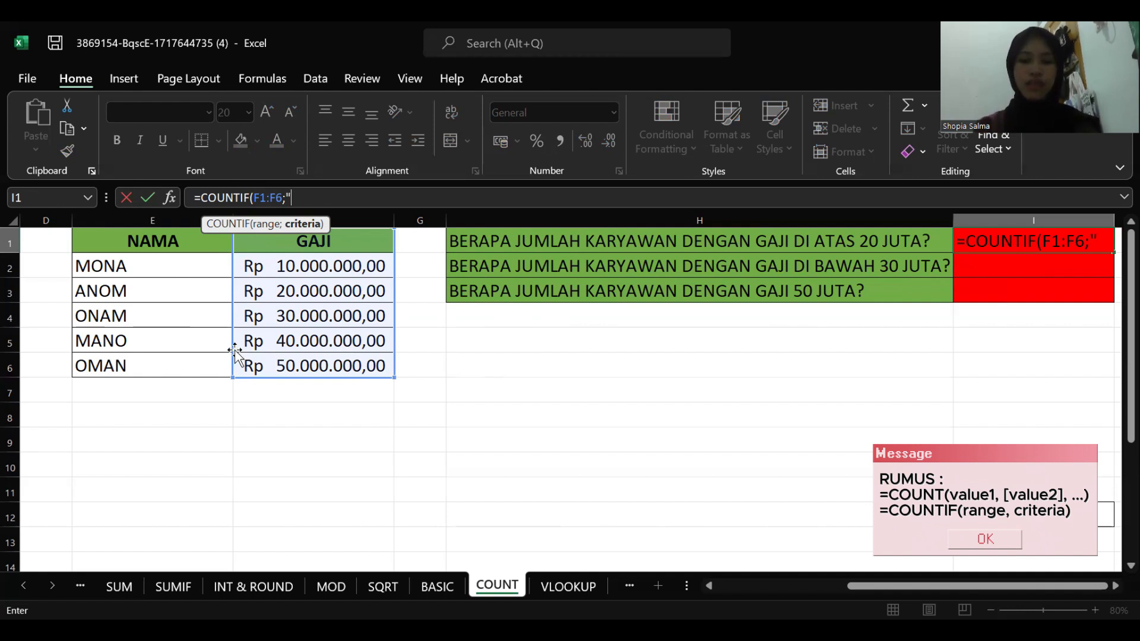
text(>)
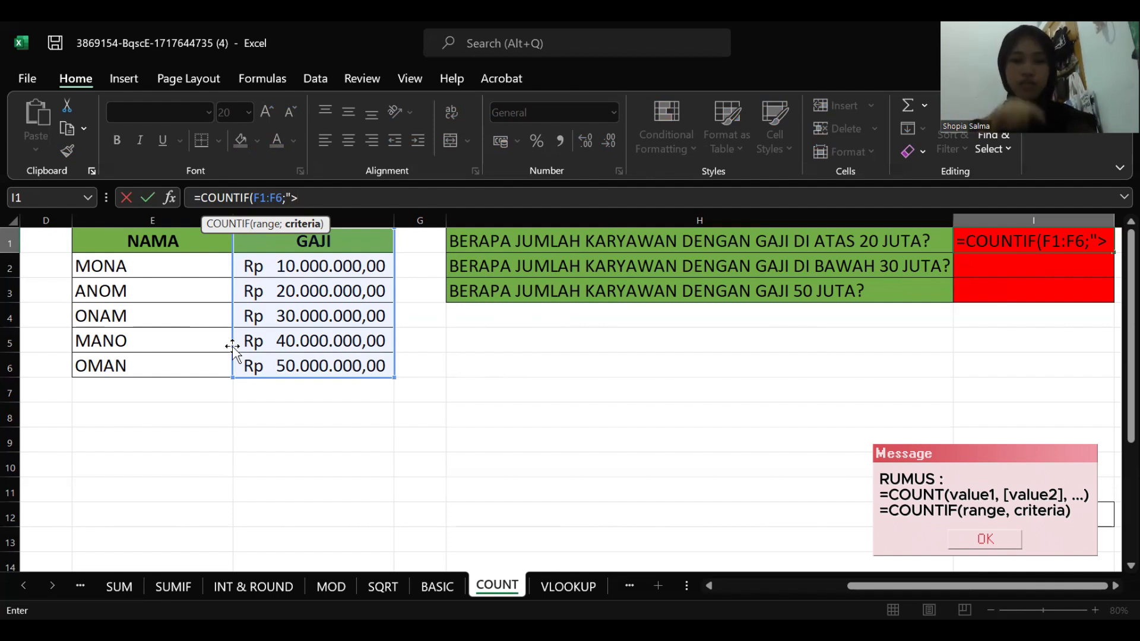
text(20)
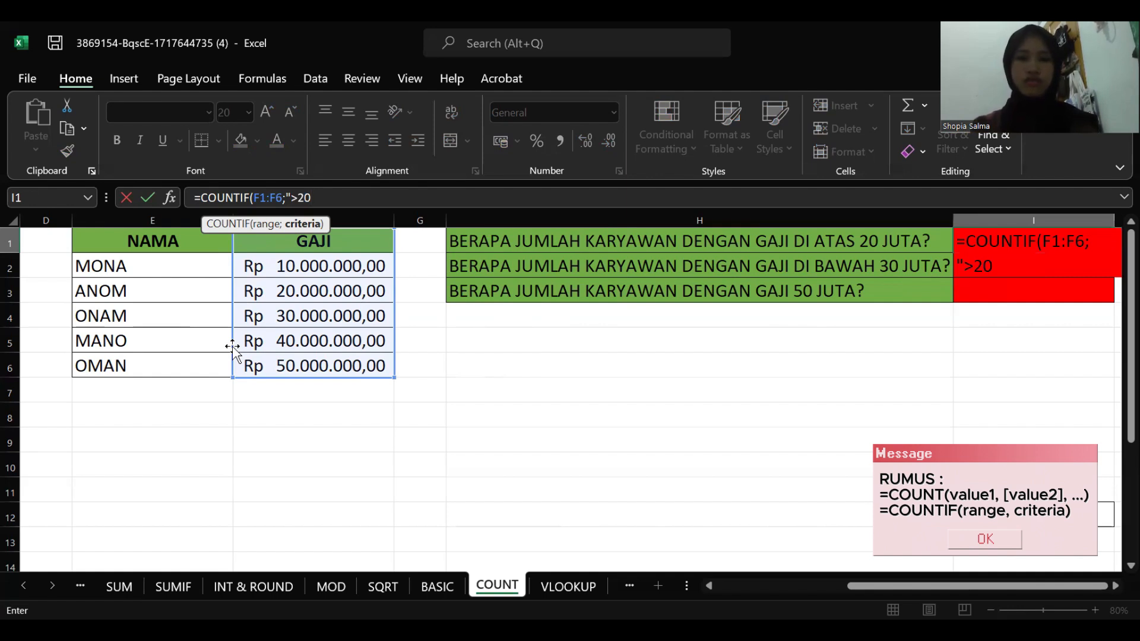
text(.000.0)
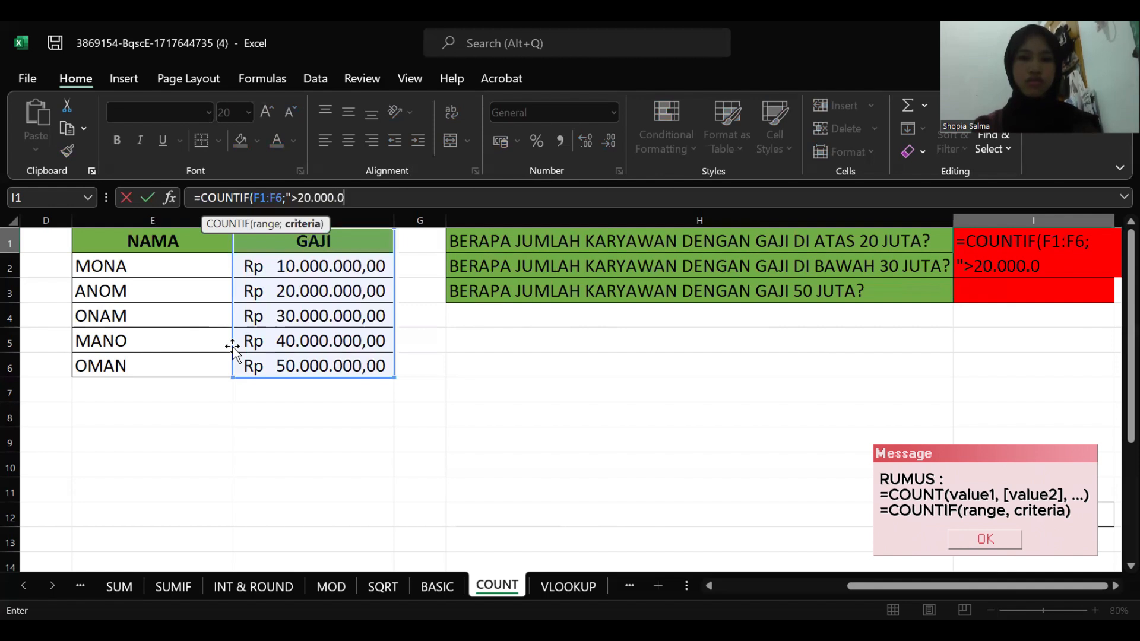
text(00)
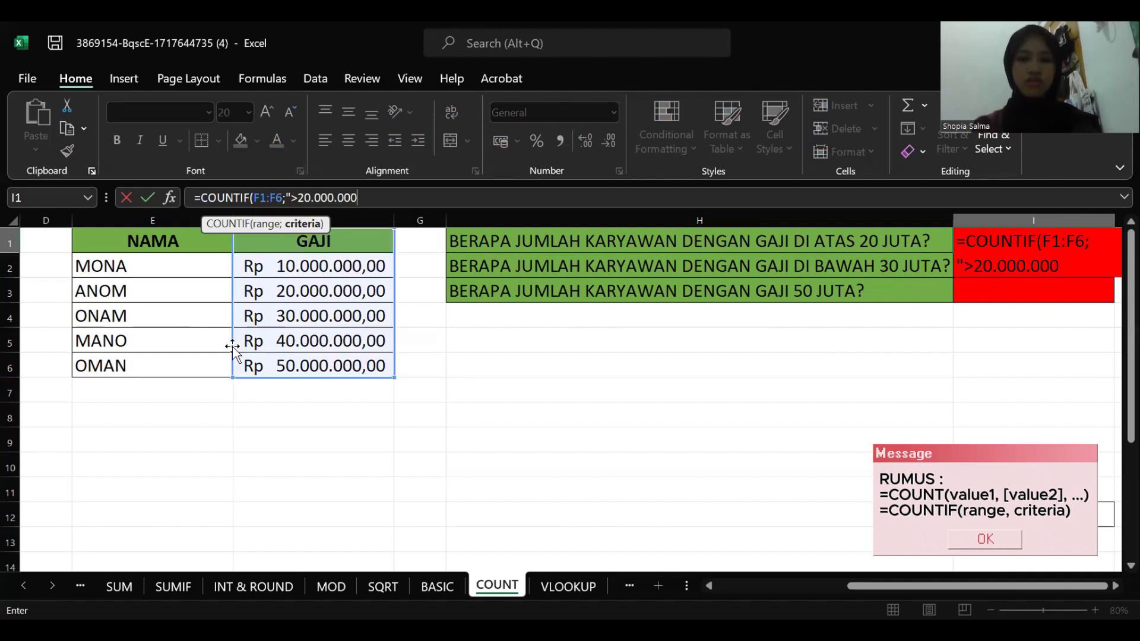
text(")
key(Return)
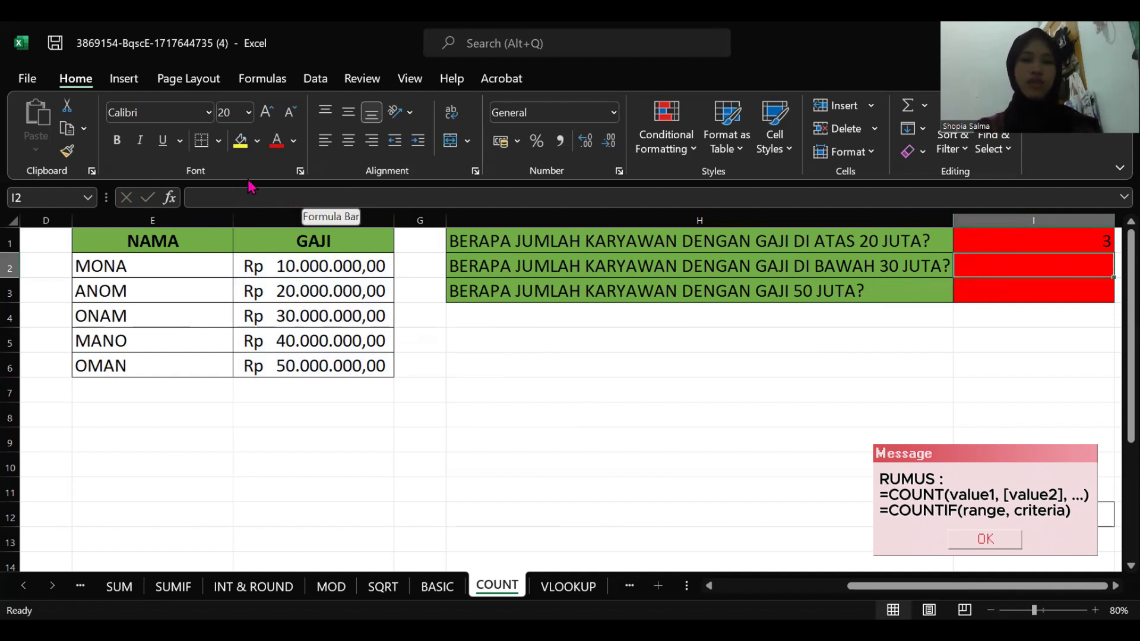
Step: Enter the formula =COUNTIF(F1:F6;"<30.000.000") in cell I2 to count employees with a GAJI below 30 JUTA
key(F2)
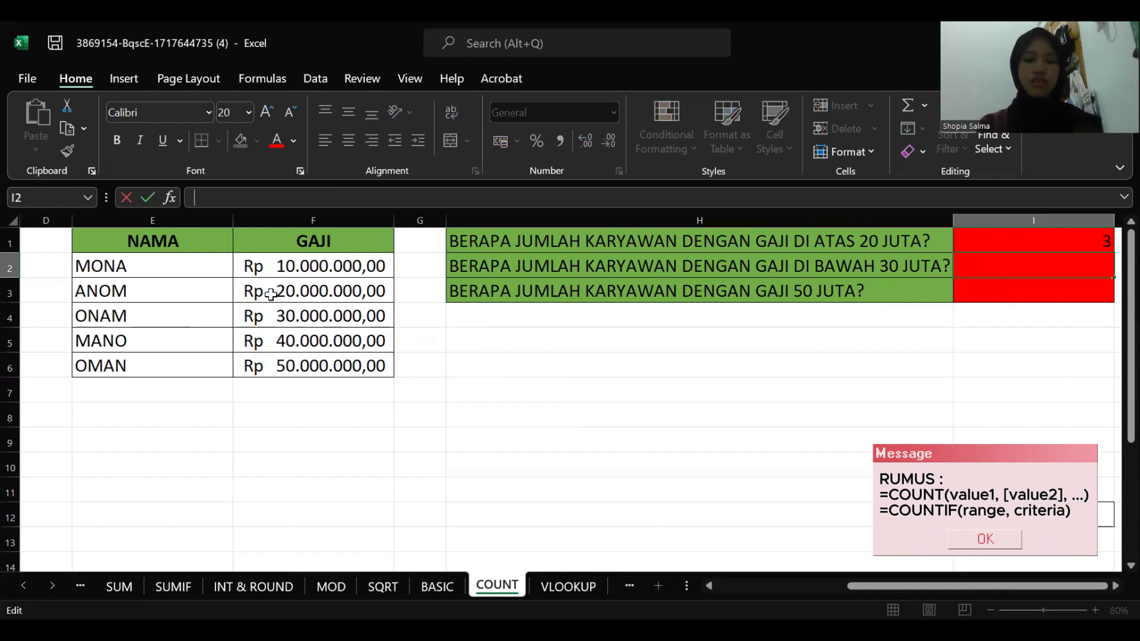
text(=)
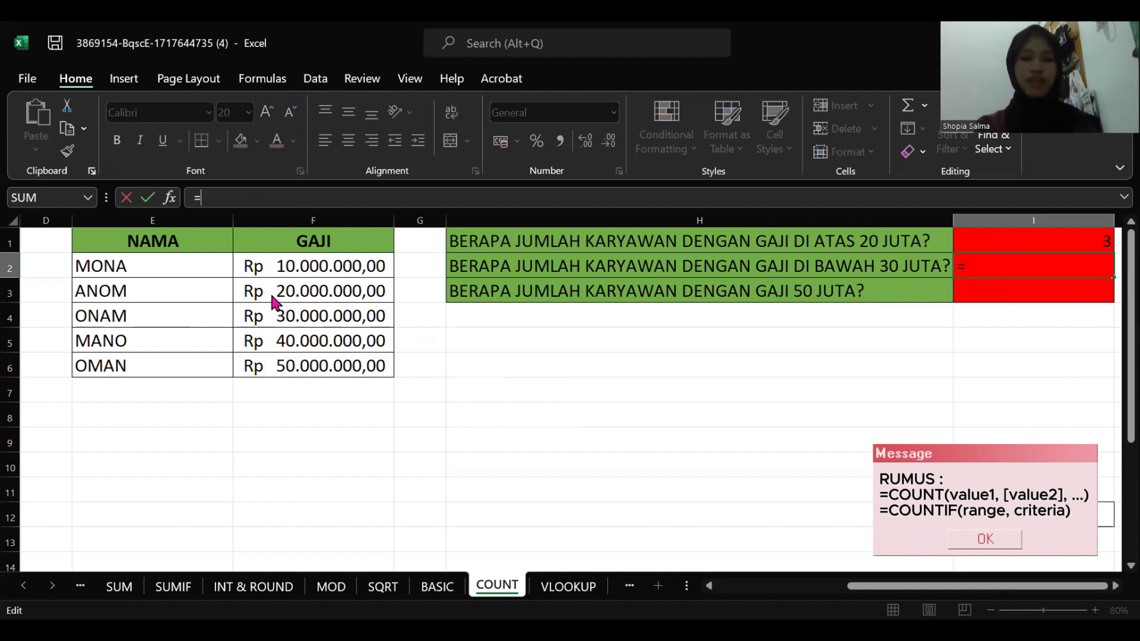
text(COUT)
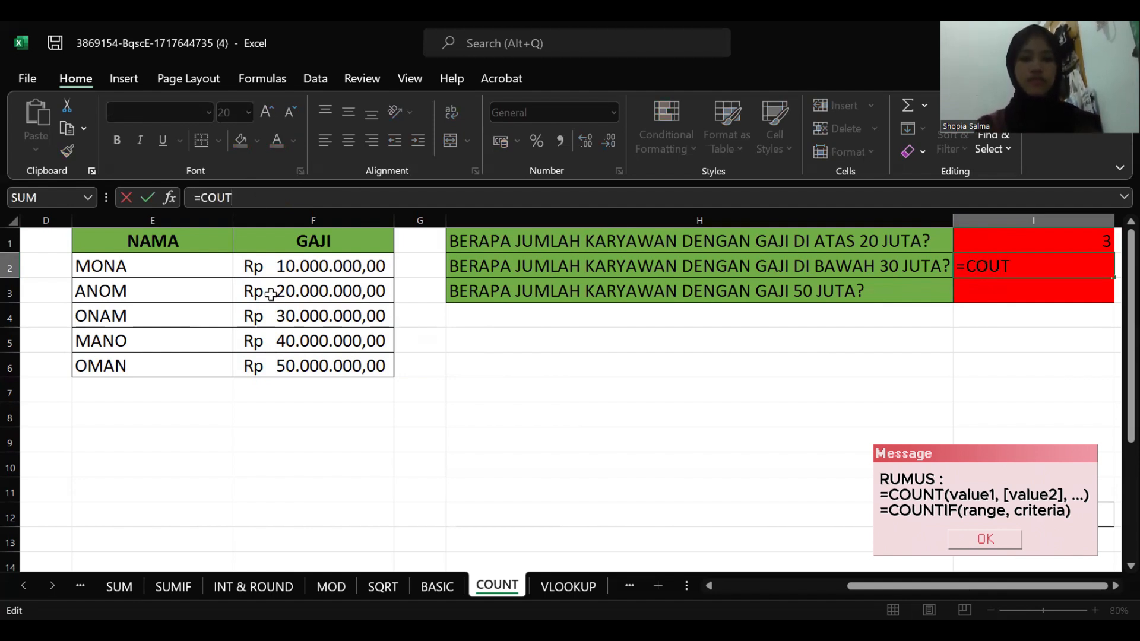
key(BackSpace)
text(NTIF()
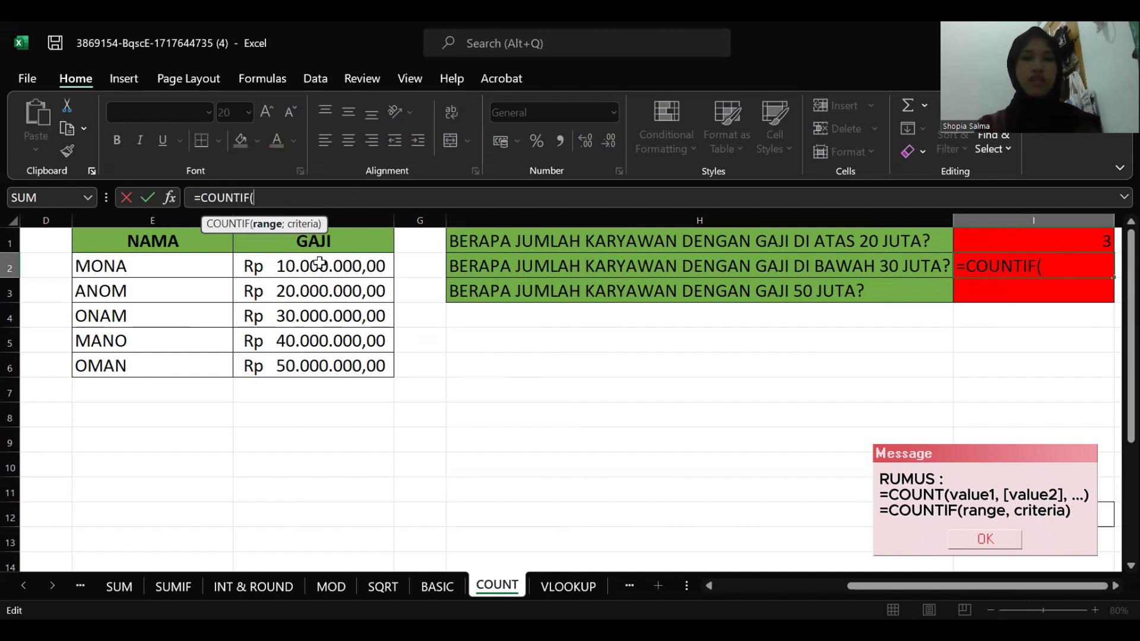
click(274, 249)
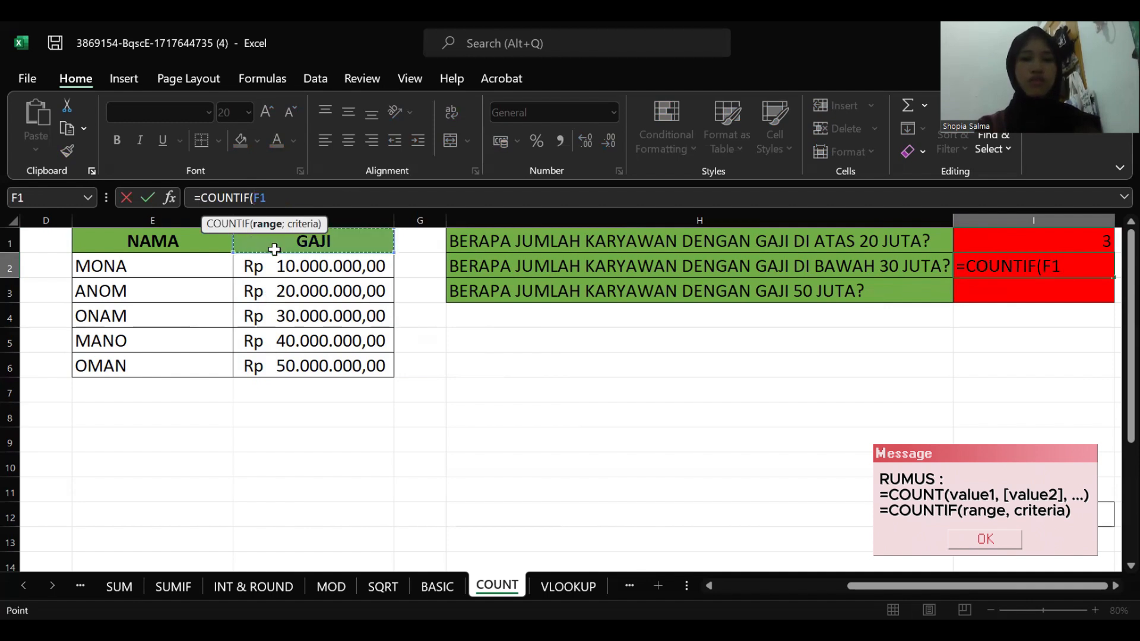
drag(274, 249, 339, 375)
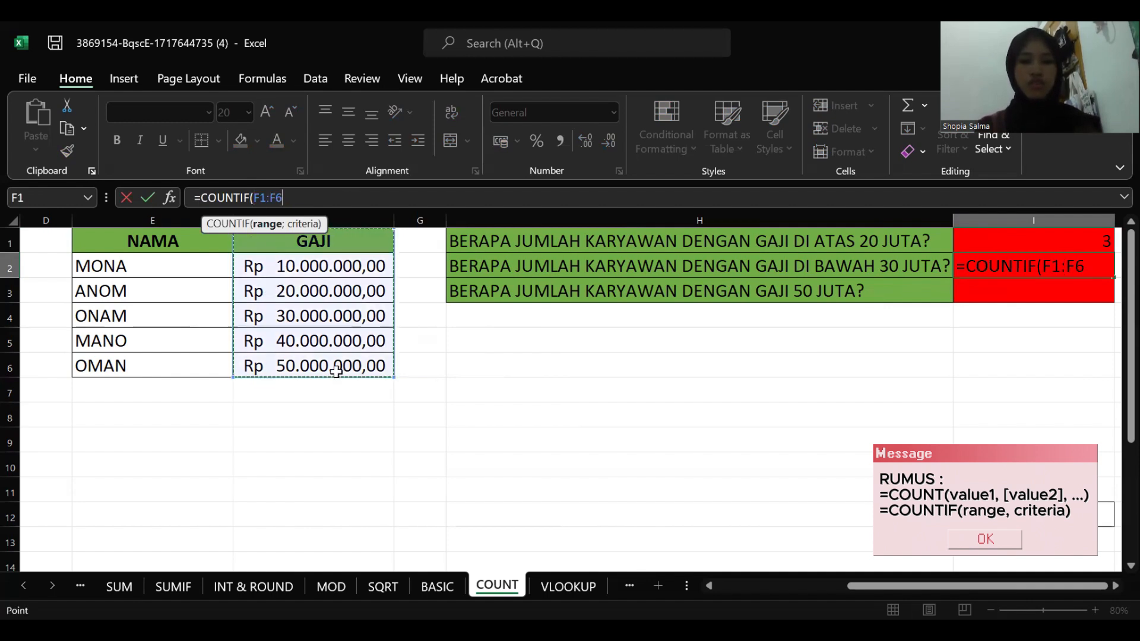
text(;)
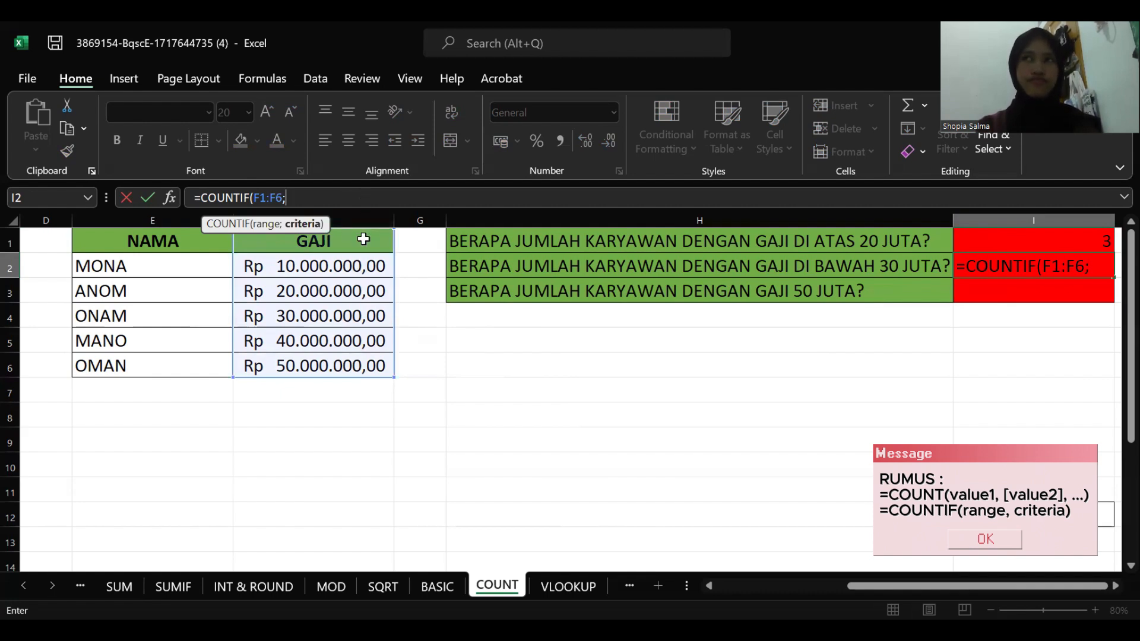
text(")
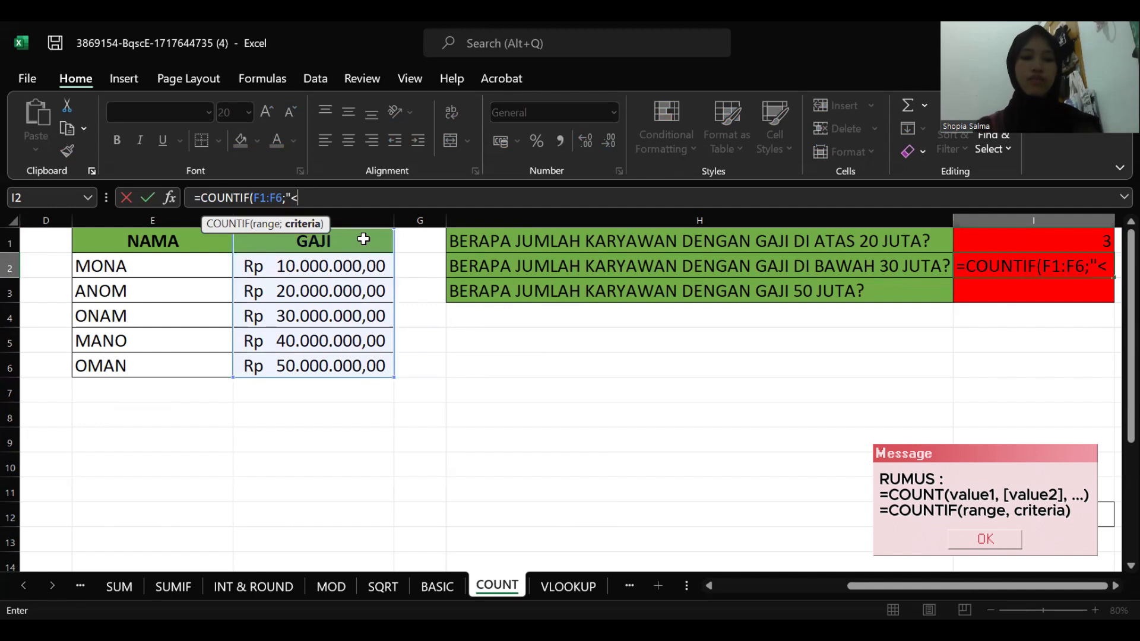
text(<30)
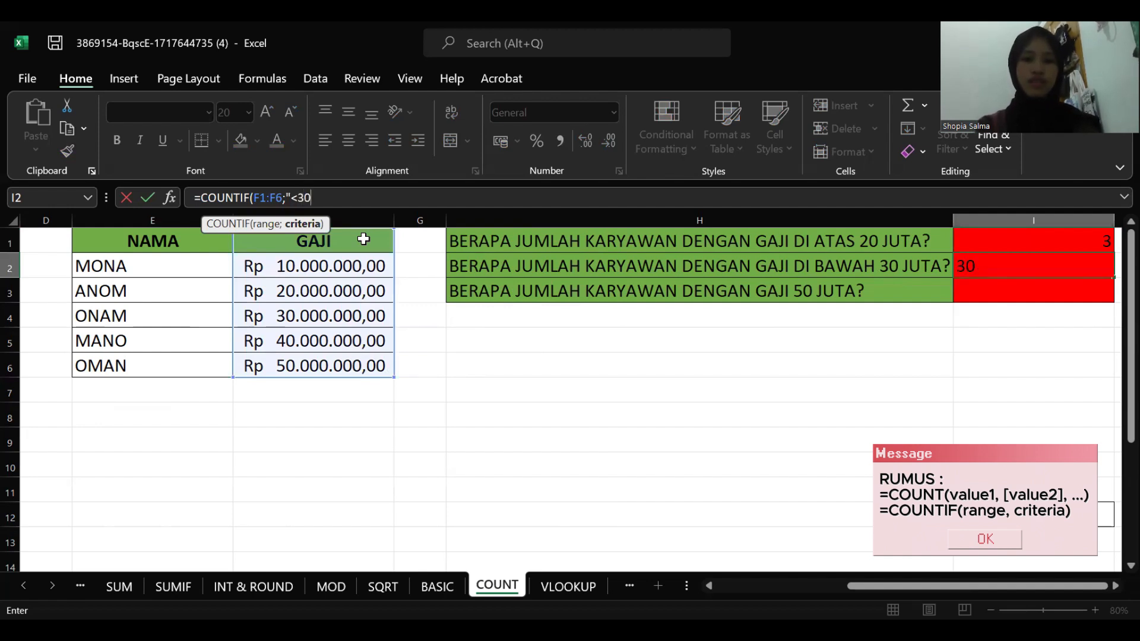
text(.00)
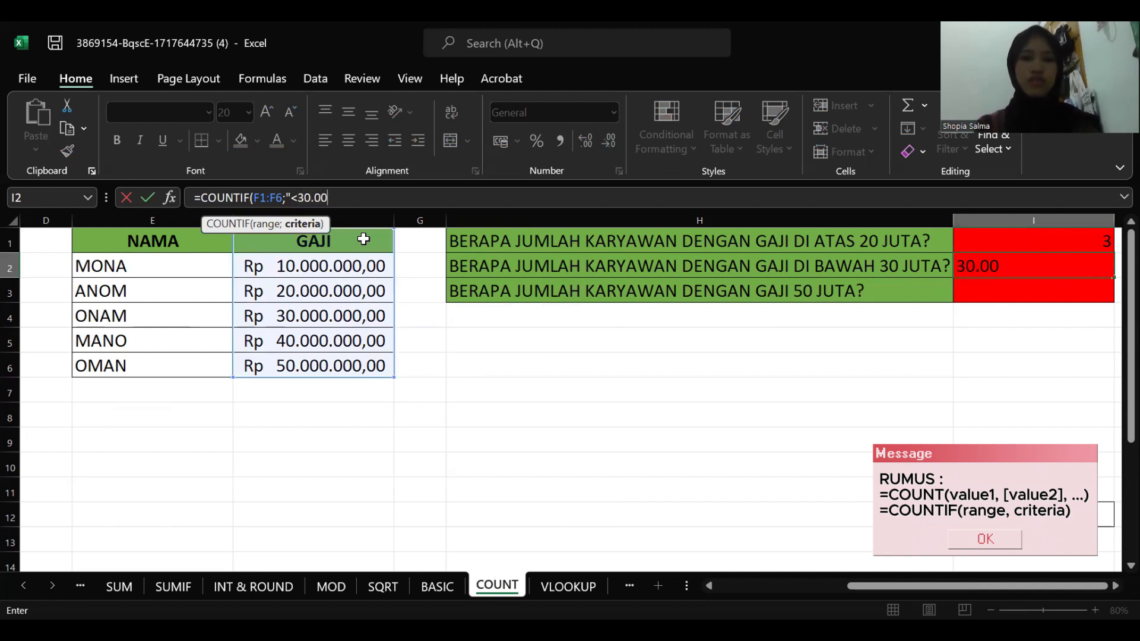
text(0.000)
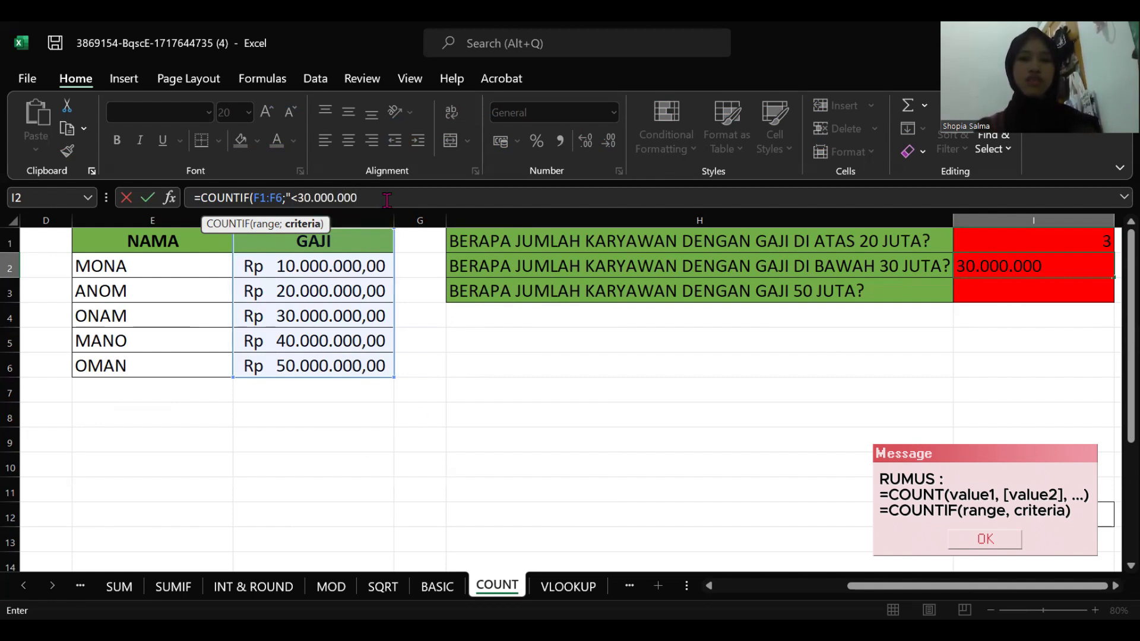
text(")
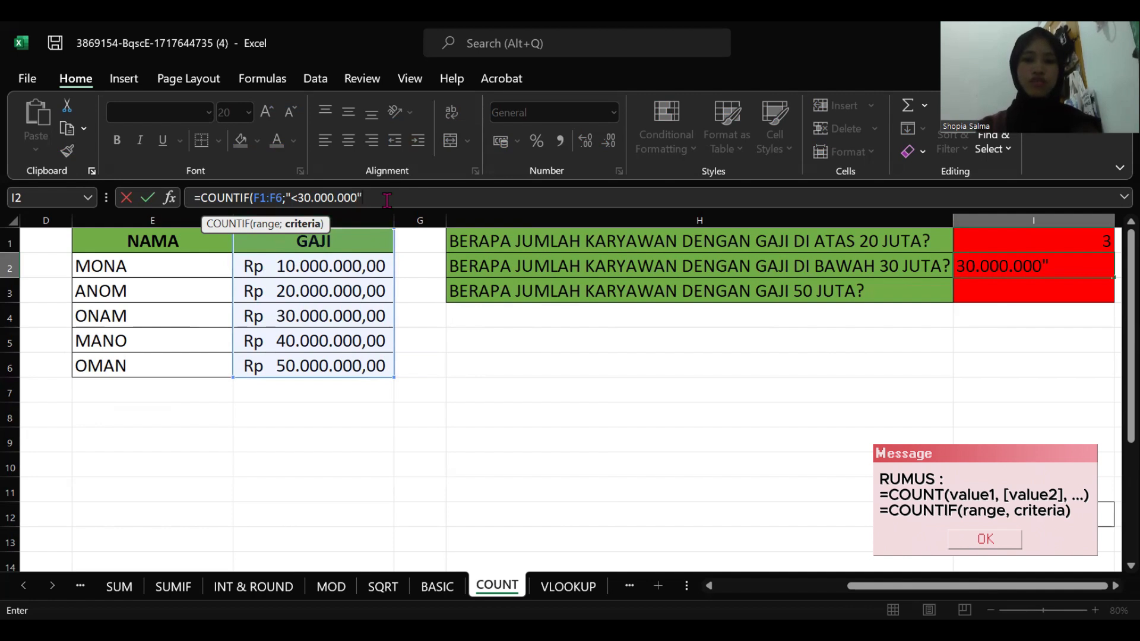
text())
key(Return)
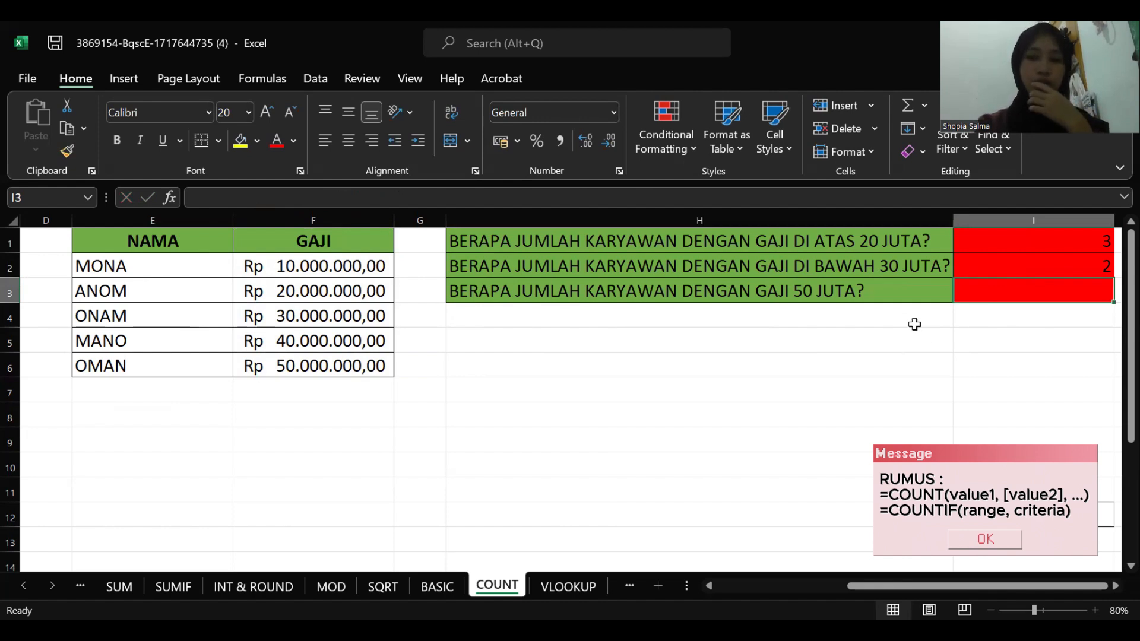
Step: Enter the formula =COUNTIF(F1:F6;"50.000.000") in cell I3 to count employees with a GAJI of 50 JUTA
click(451, 200)
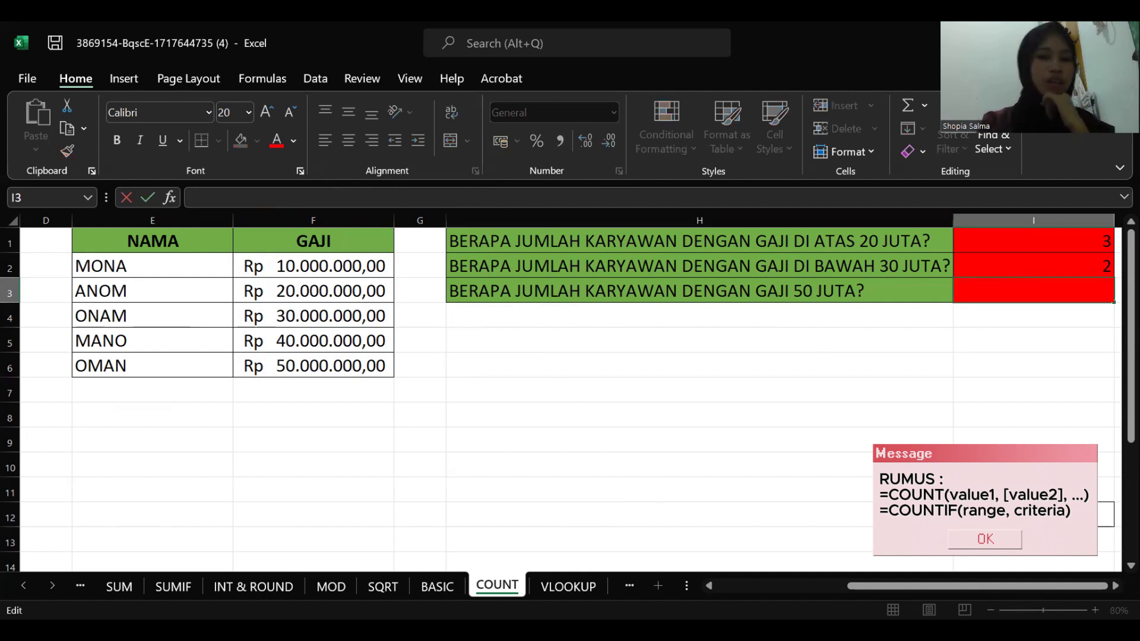
click(764, 595)
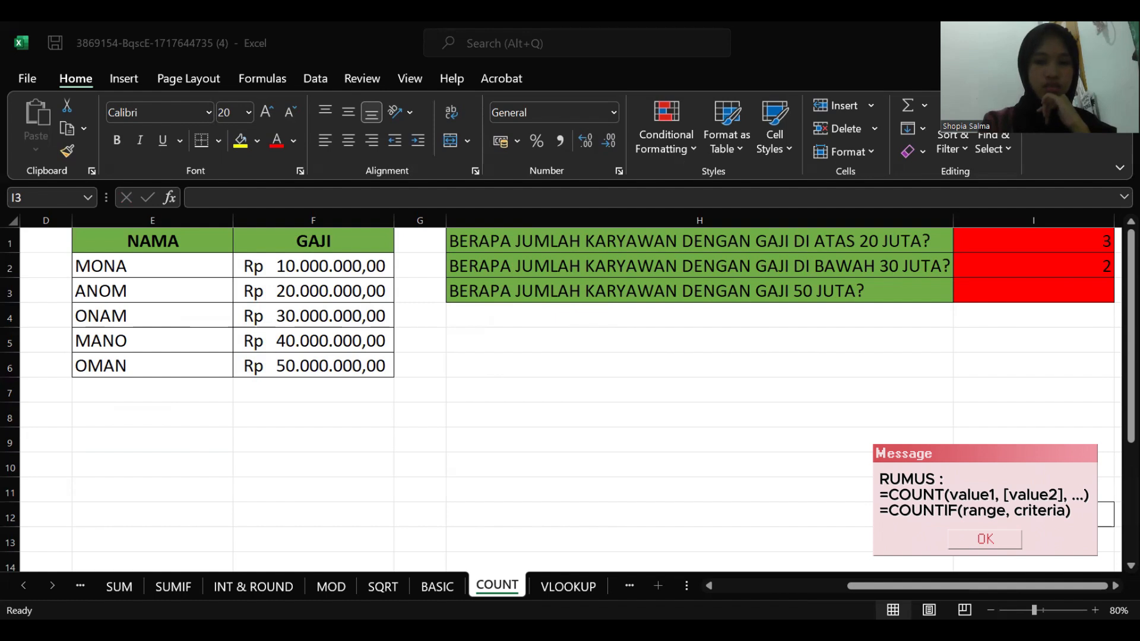
click(647, 193)
text(=)
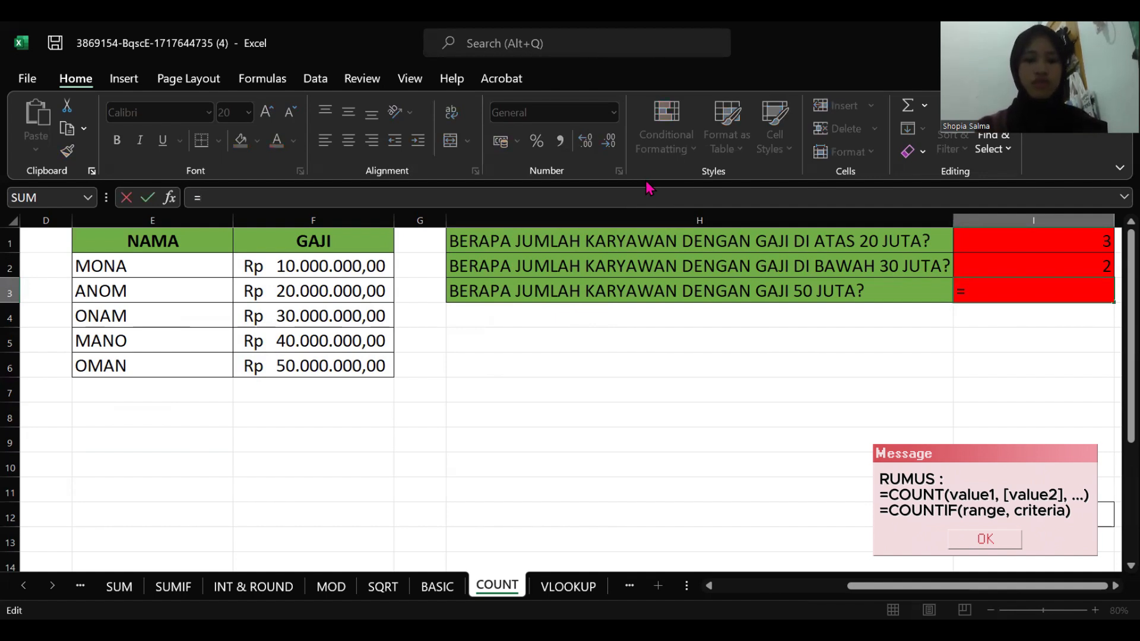
text(COUNTIF()
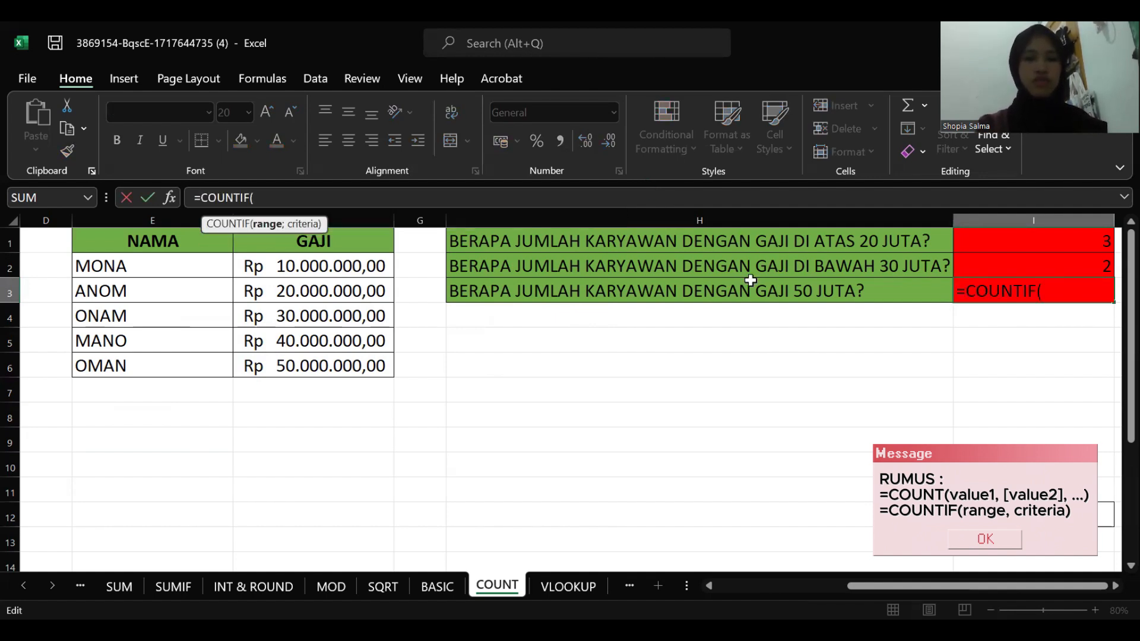
click(239, 241)
drag(239, 241, 318, 368)
text(;)
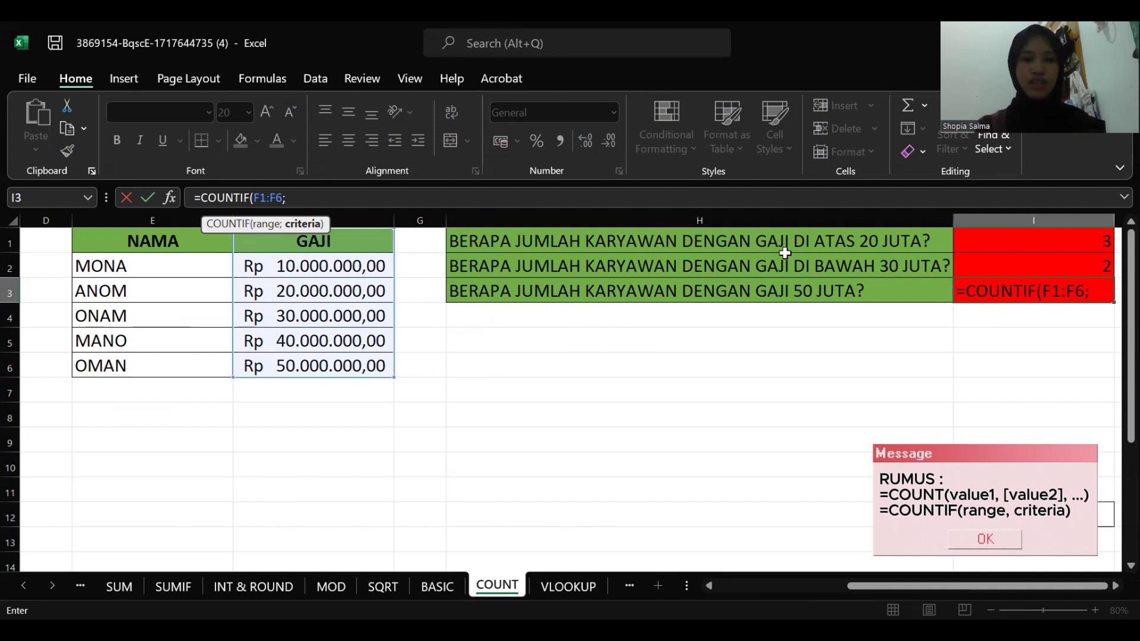
text("50)
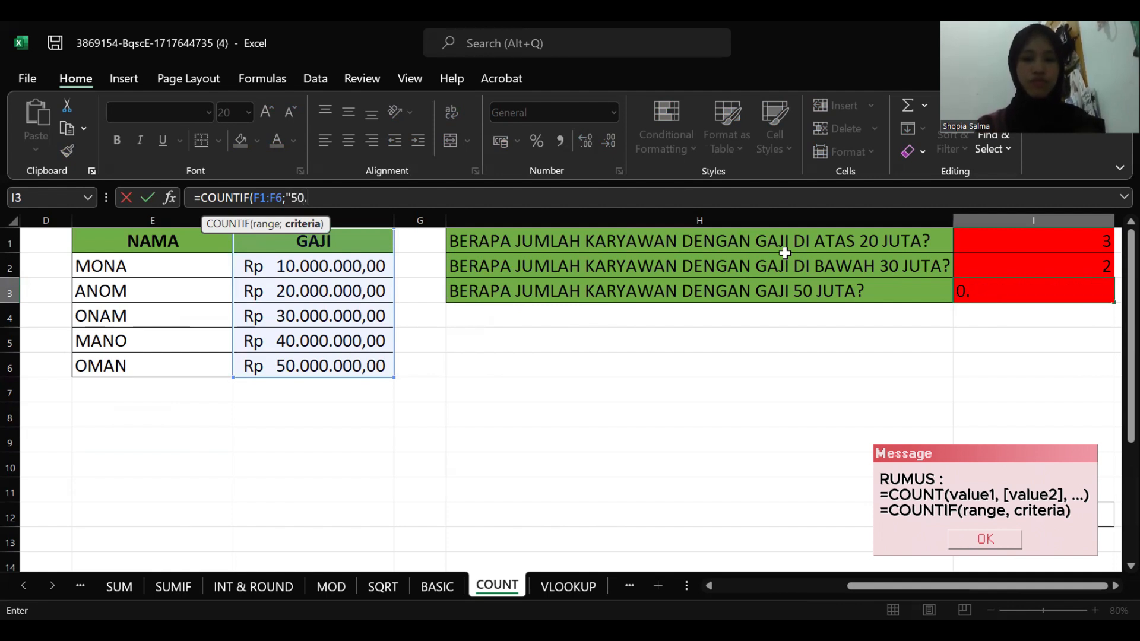
text(.000.000)
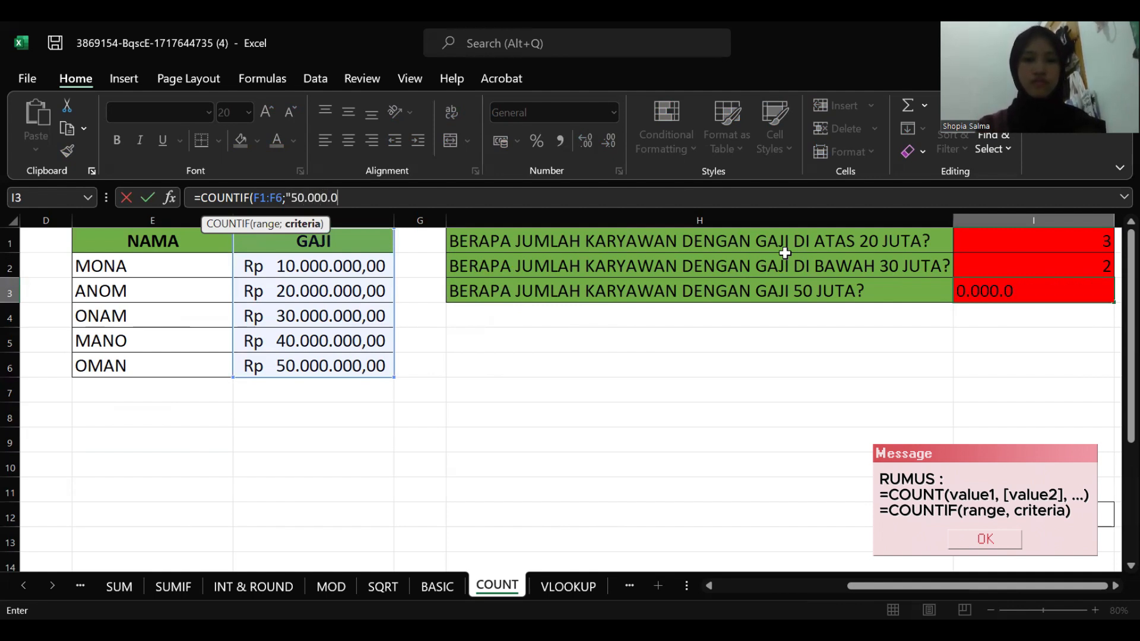
text("))
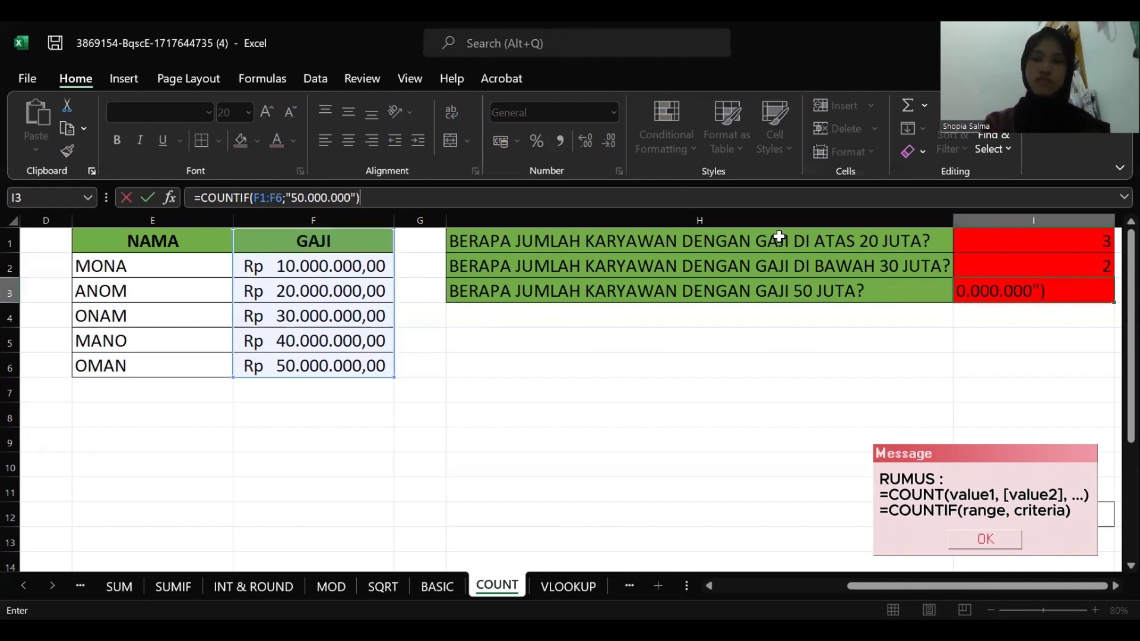
key(Return)
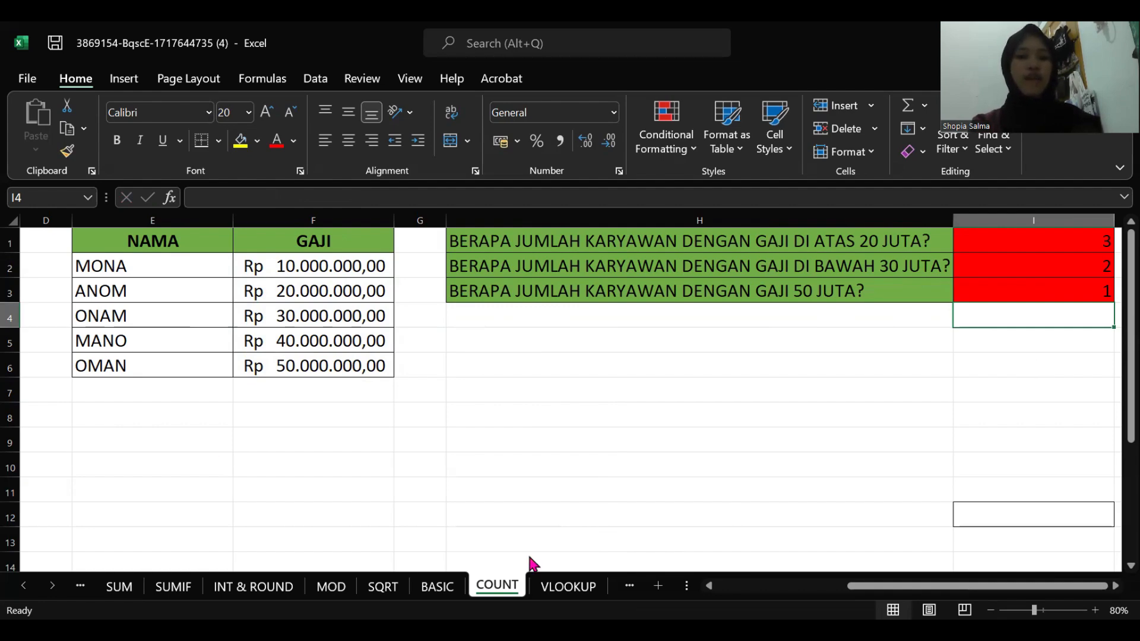
Step: On the VLOOKUP sheet, fill HARGA? cell F3 with a VLOOKUP of E3 in A2:B5, column index 2, choosing TRUE - Approximate match
click(549, 588)
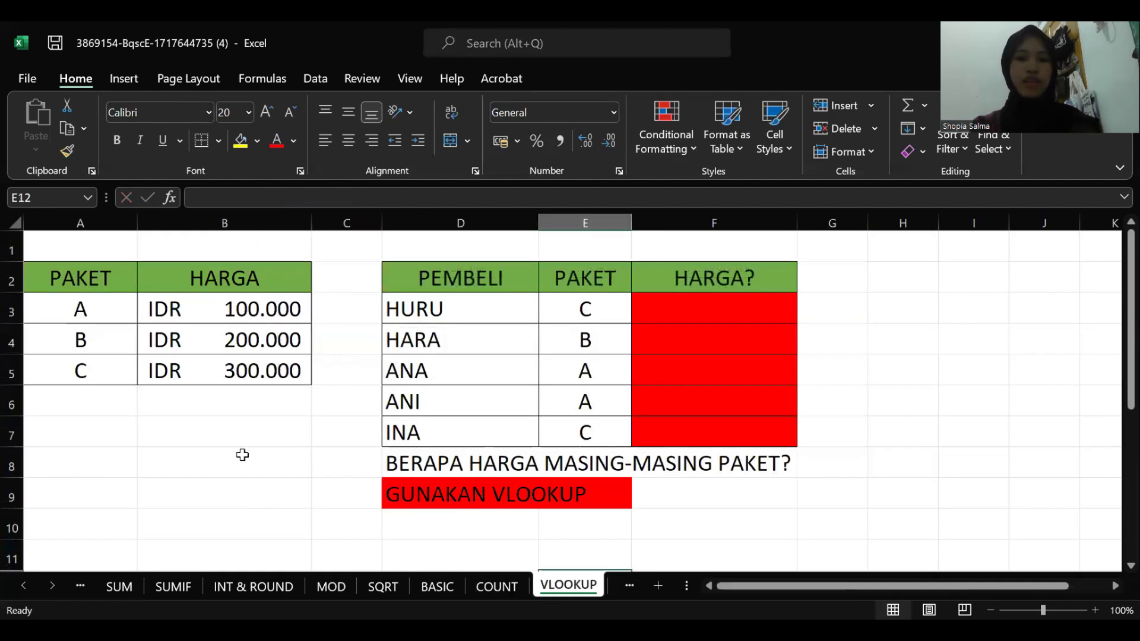
scroll(743, 488, down, 3)
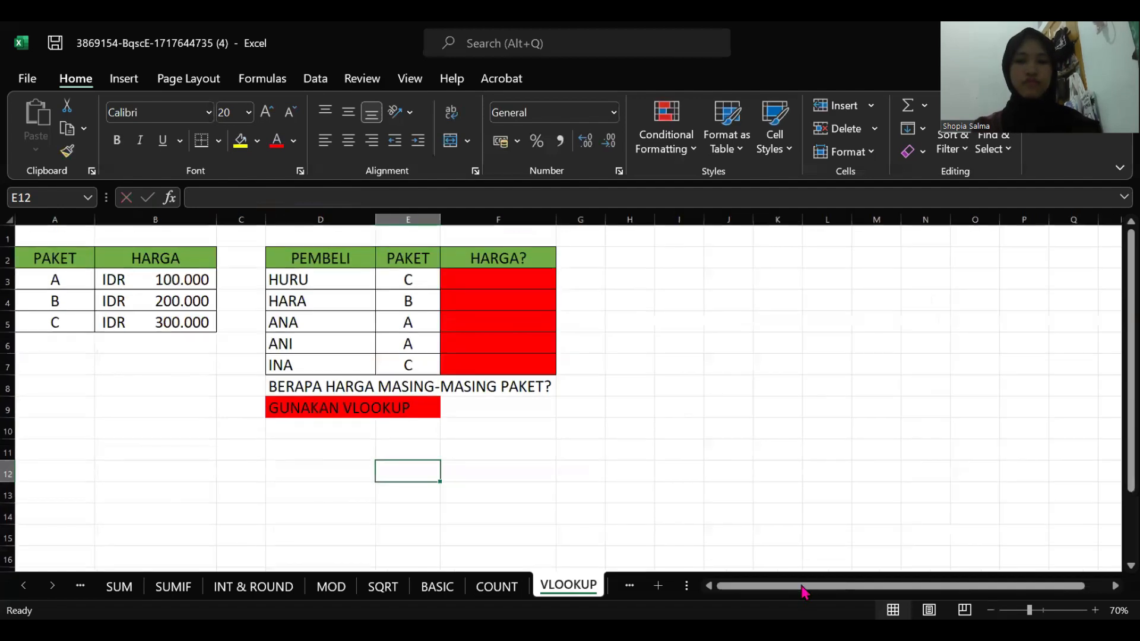
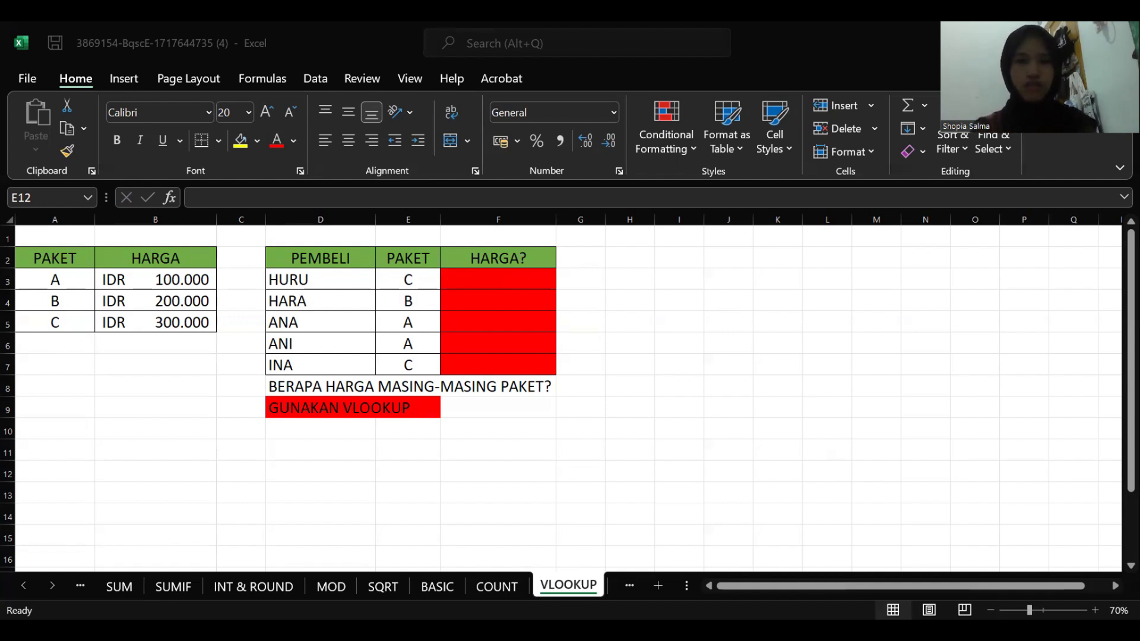
click(479, 277)
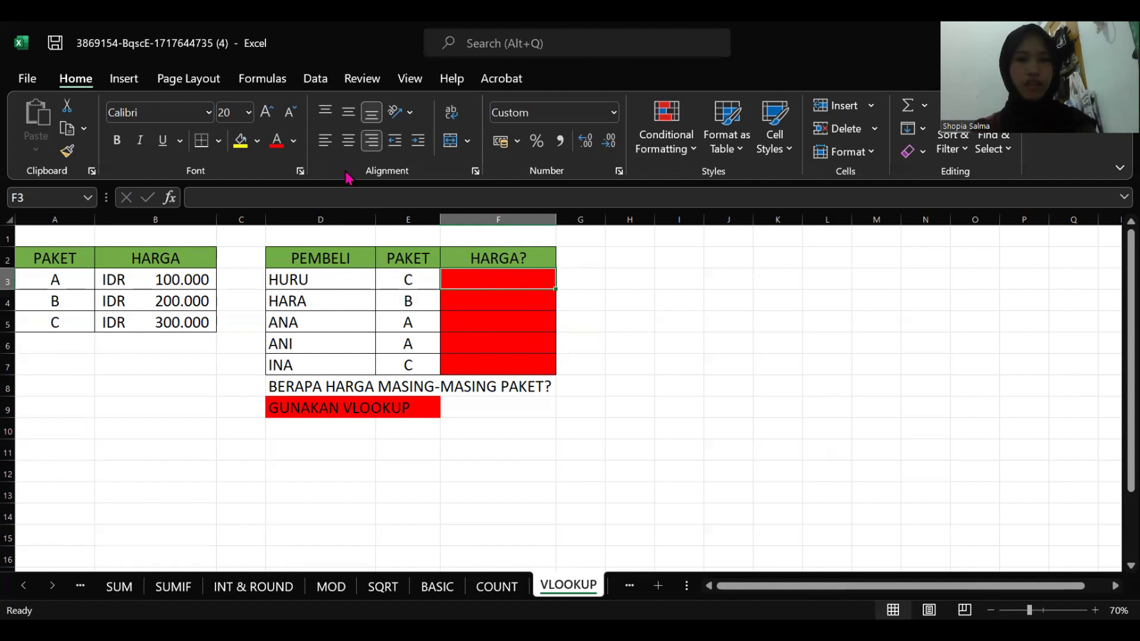
key(F2)
text(=)
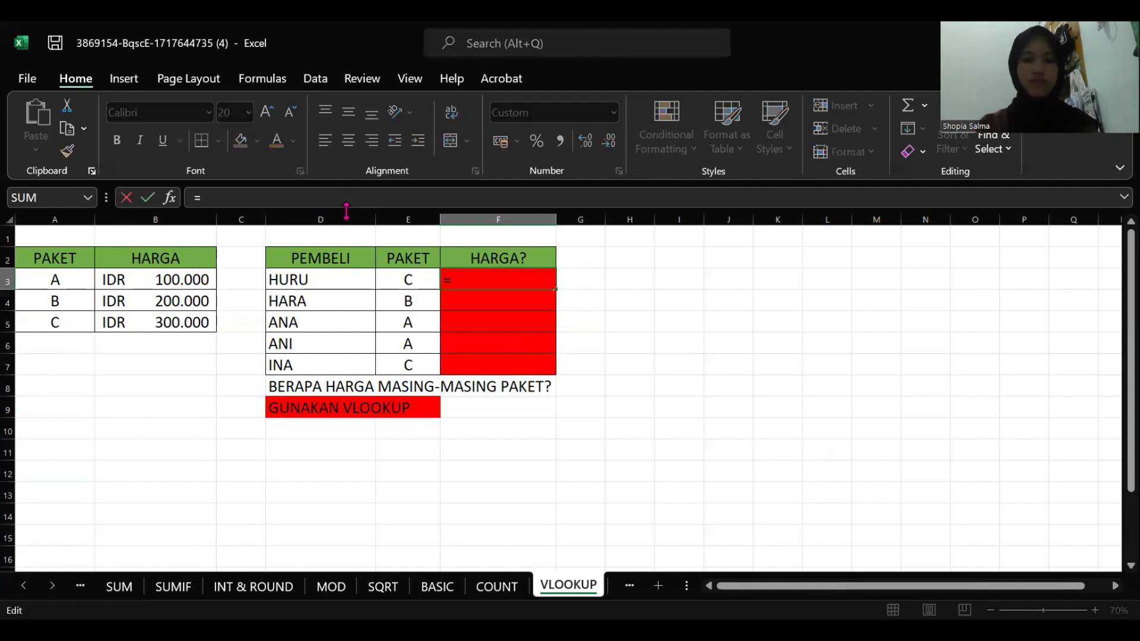
text(VLOOKUP)
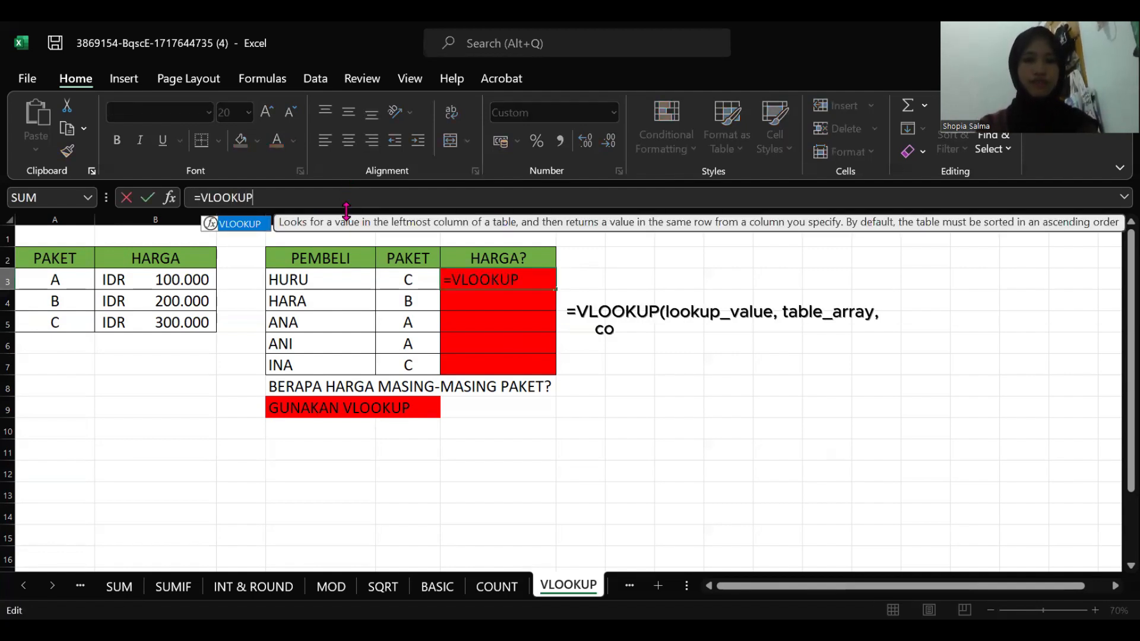
text(()
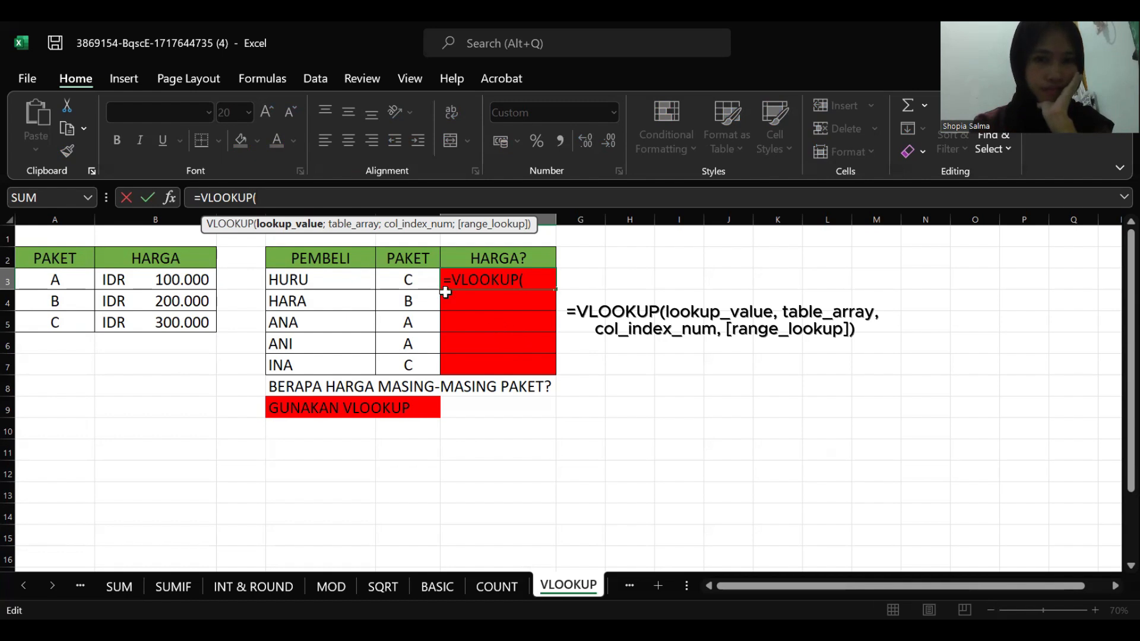
click(406, 281)
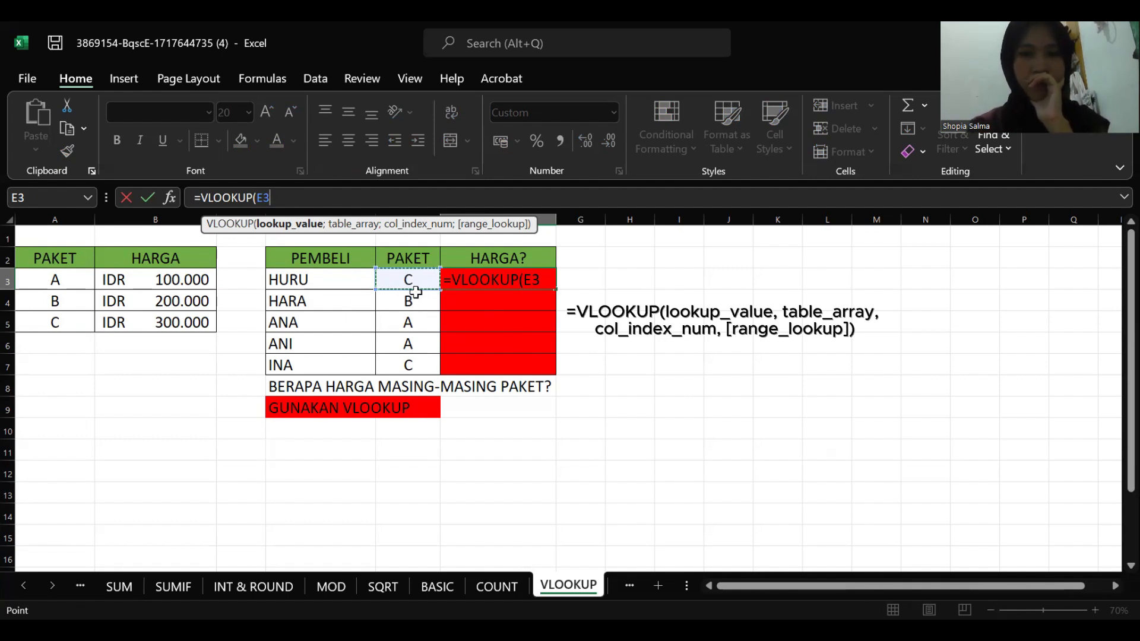
text(;)
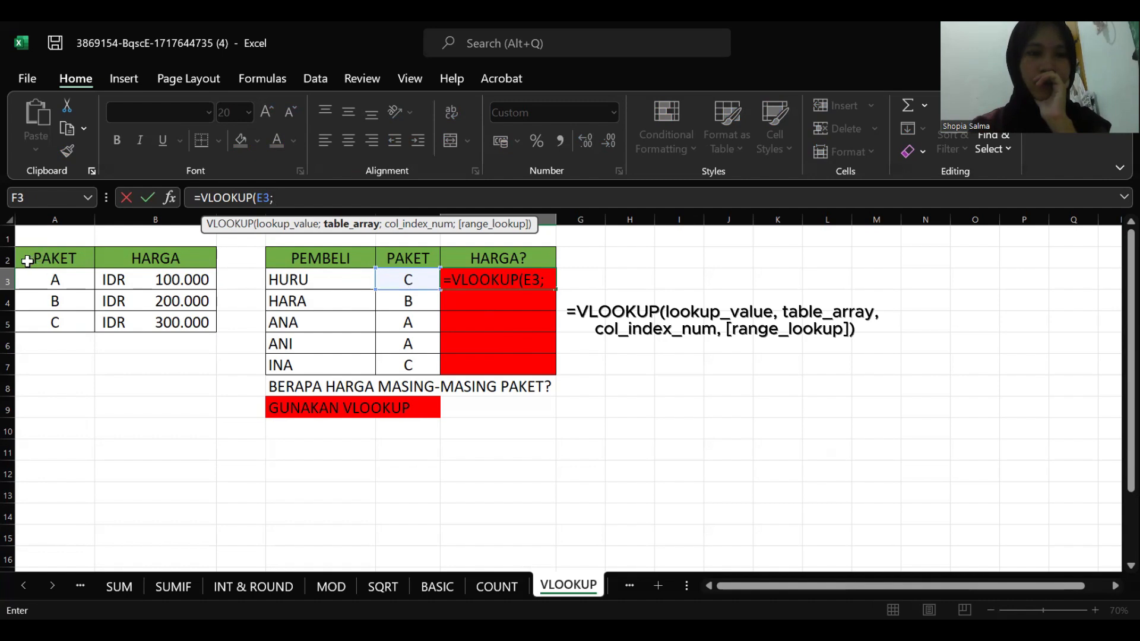
click(21, 255)
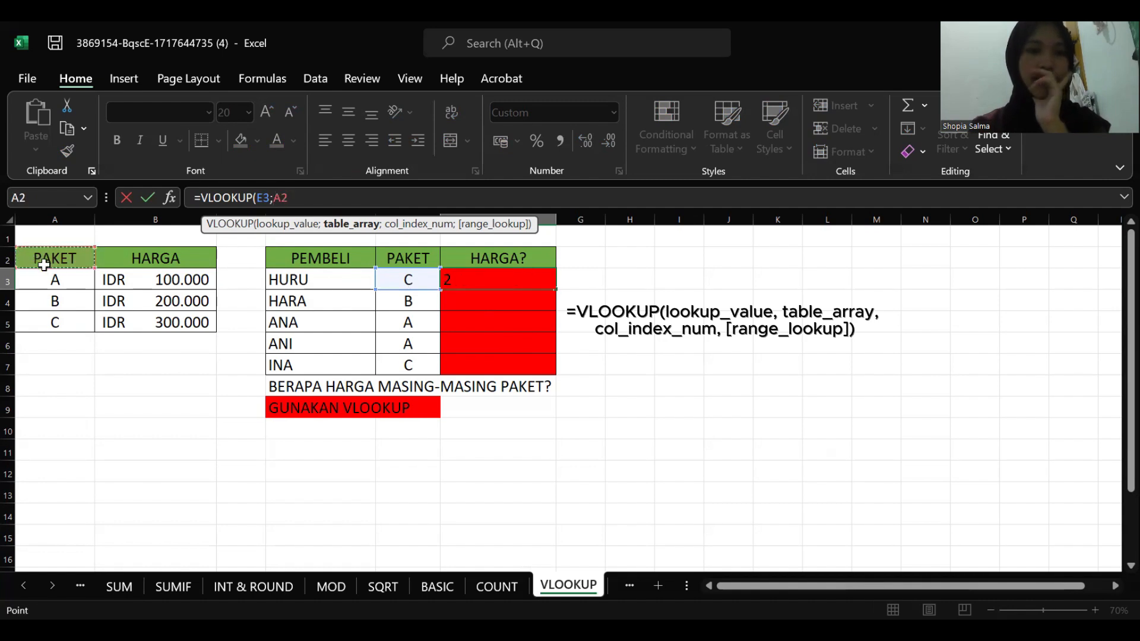
drag(187, 321, 189, 327)
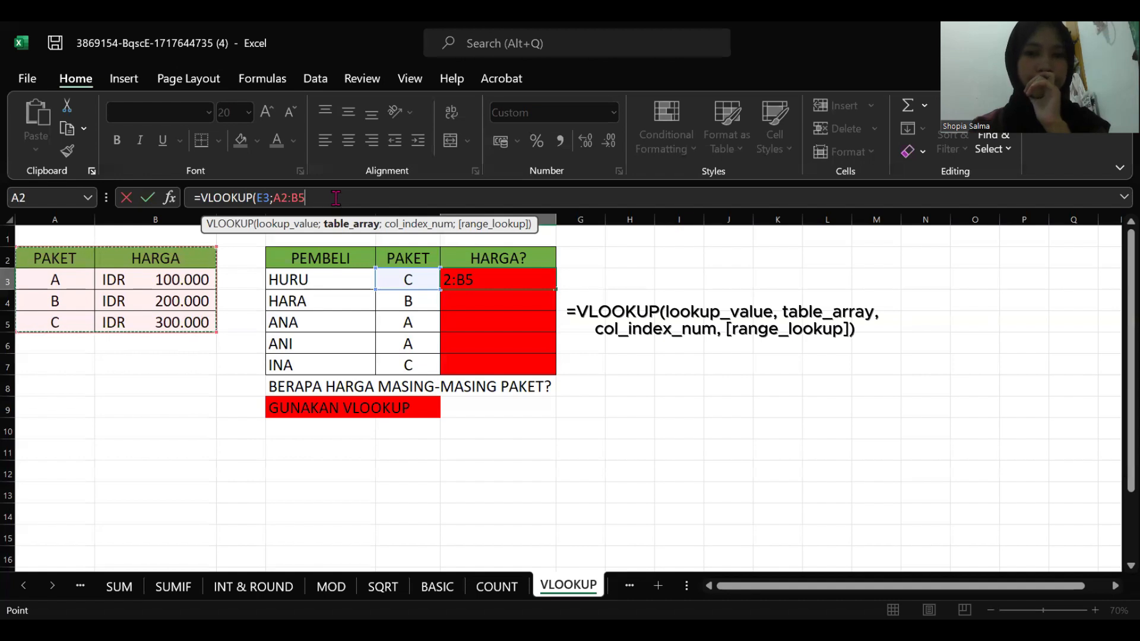
text(;)
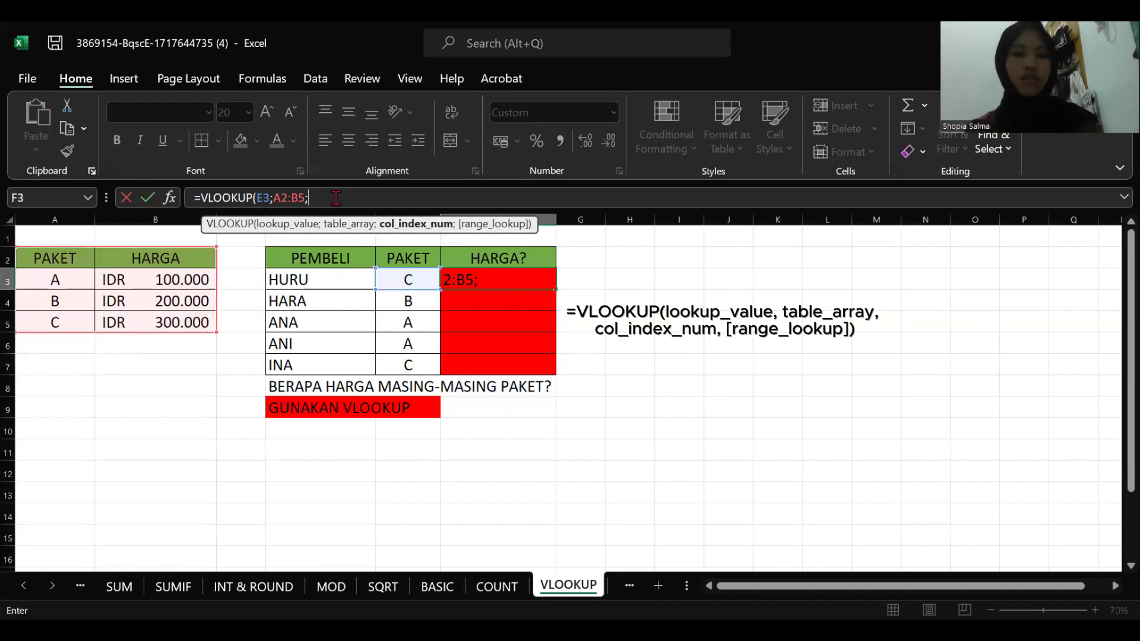
text(2)
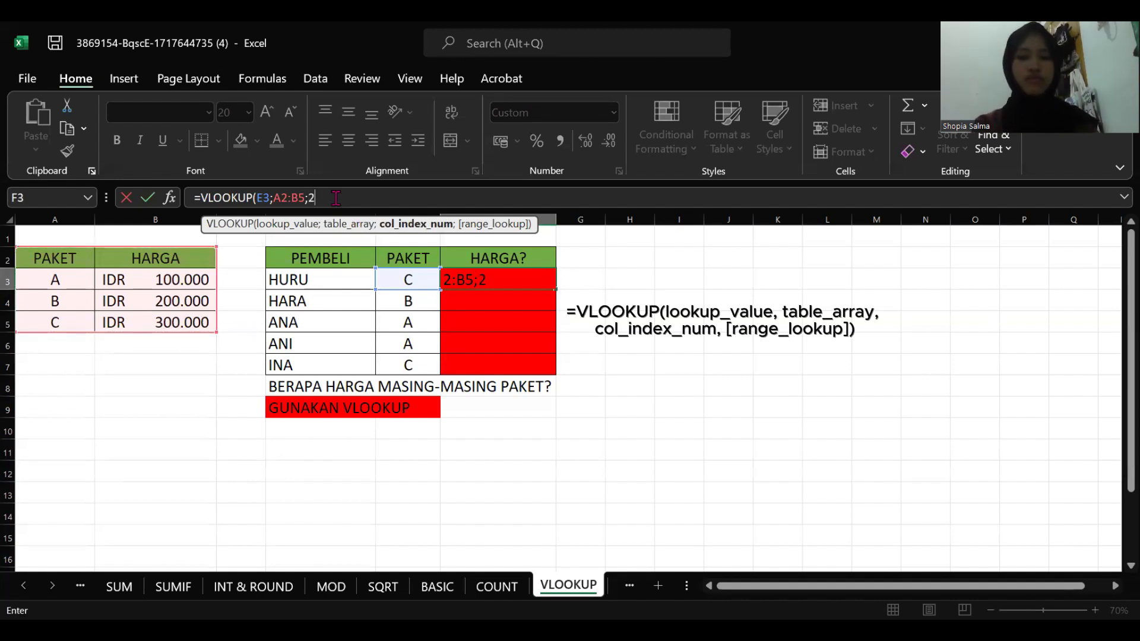
text(;)
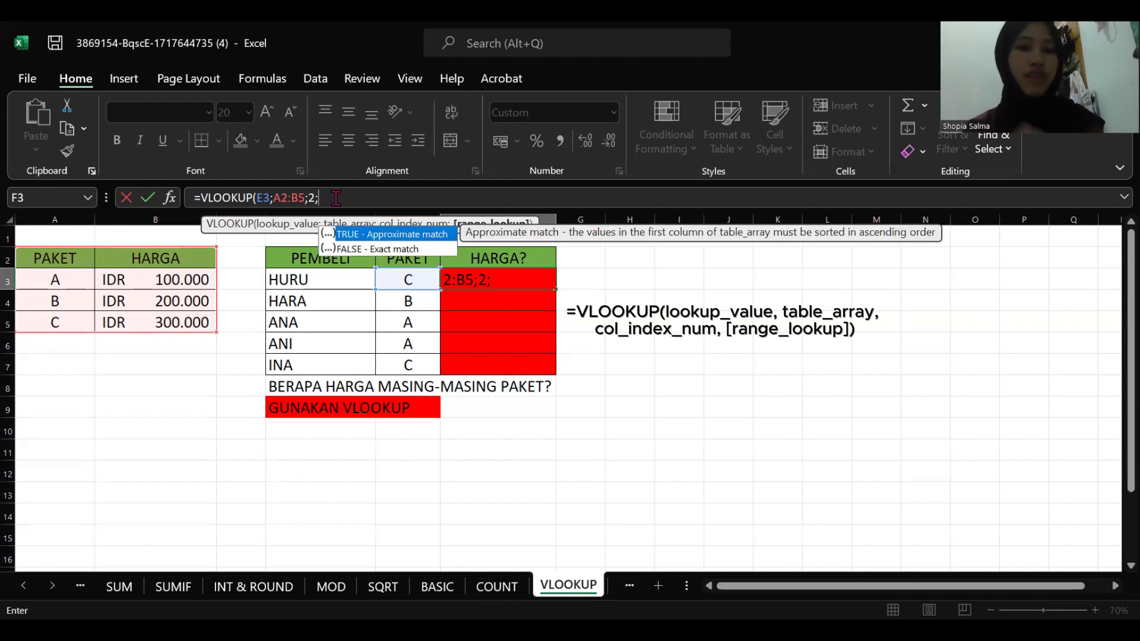
click(353, 235)
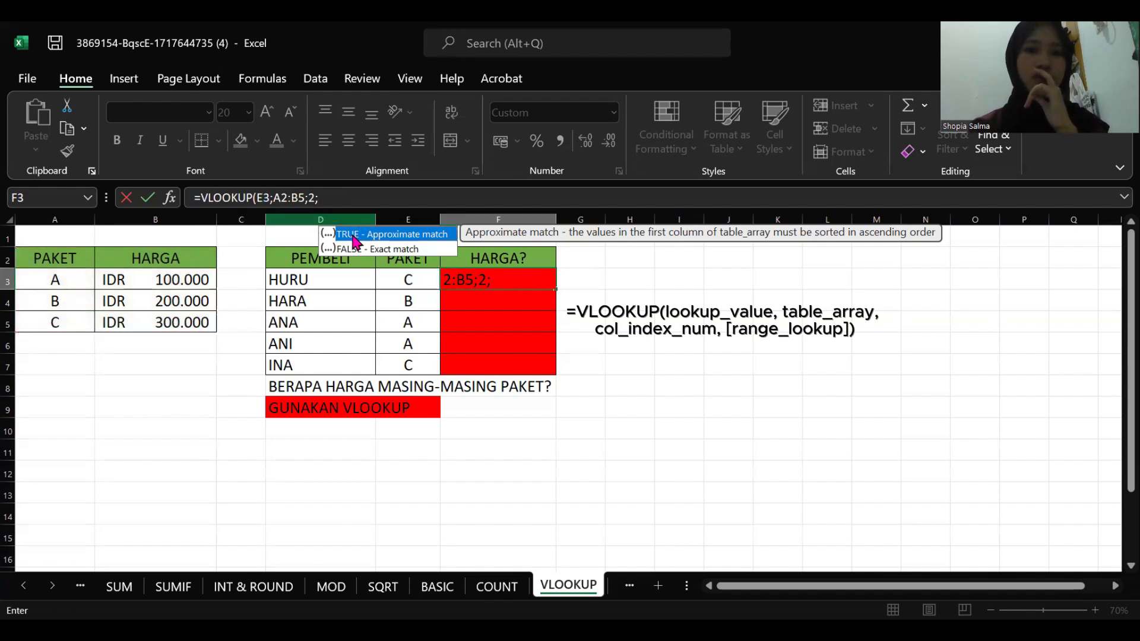
key(Return)
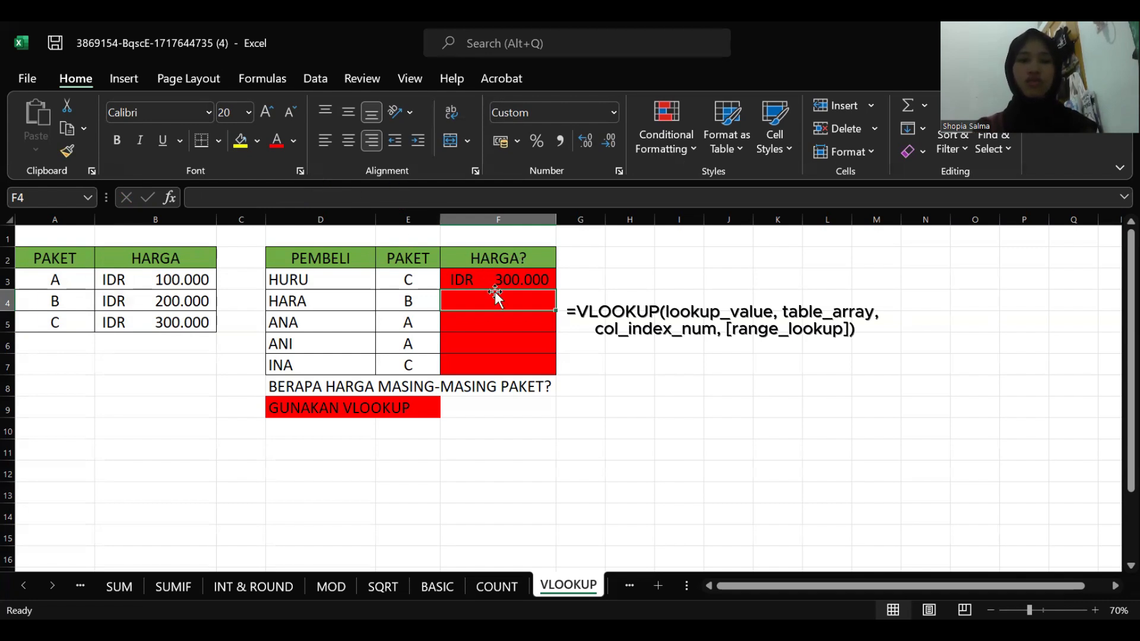
Step: Begin a VLOOKUP formula in HARGA? cell F4 for the second buyer's package
click(336, 199)
text(=)
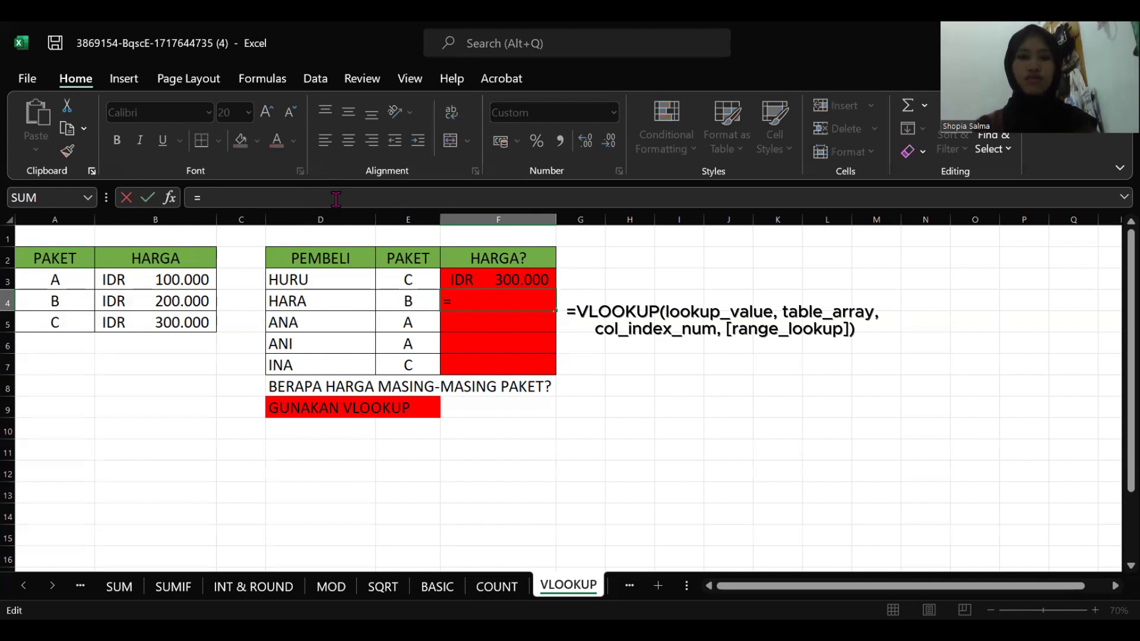
text(VLOOKUP)
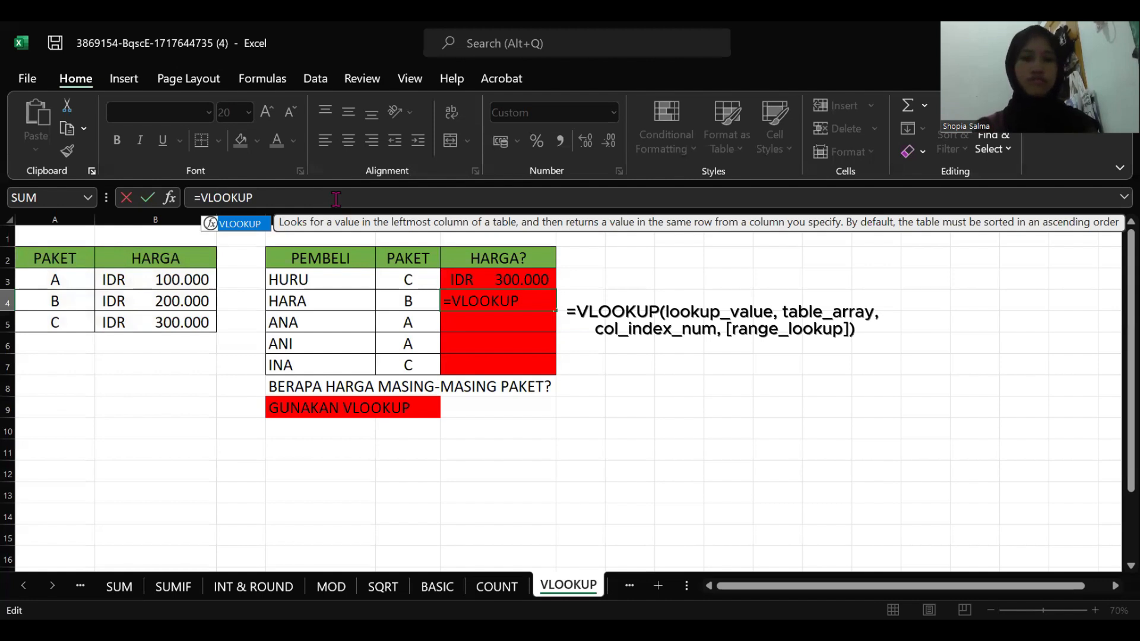
text(()
click(411, 301)
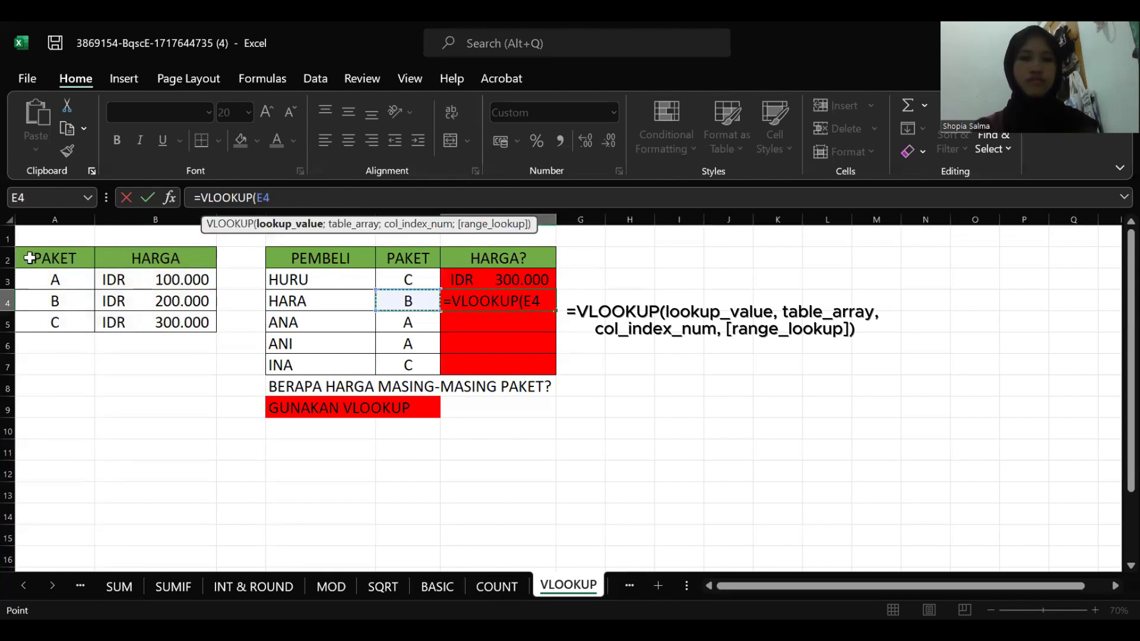
click(29, 258)
drag(166, 321, 166, 321)
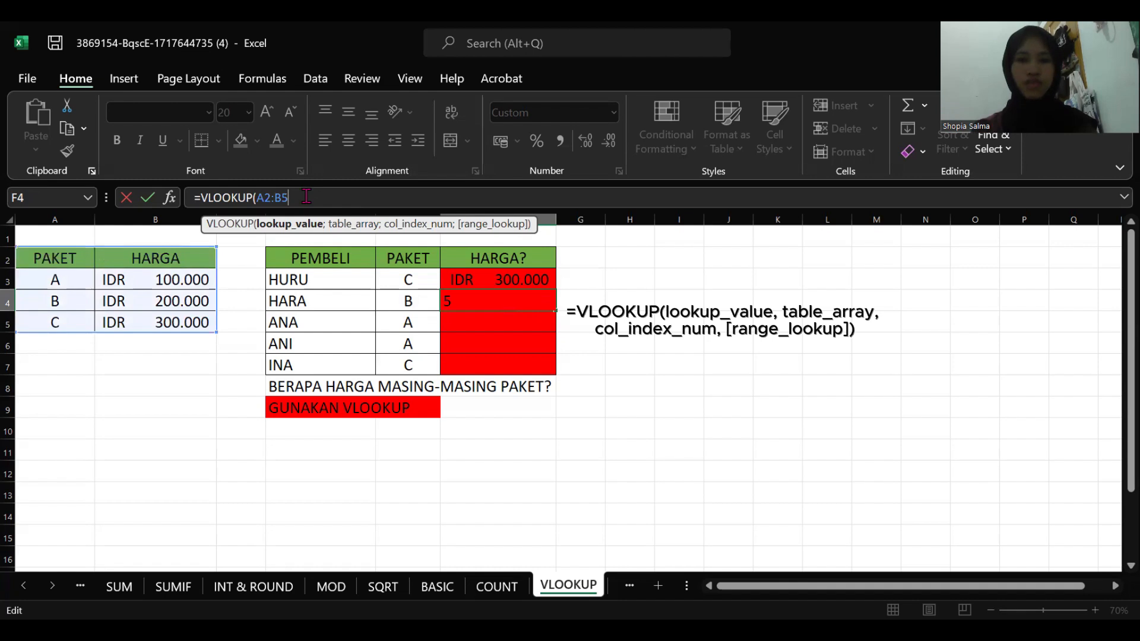
text(;)
click(81, 264)
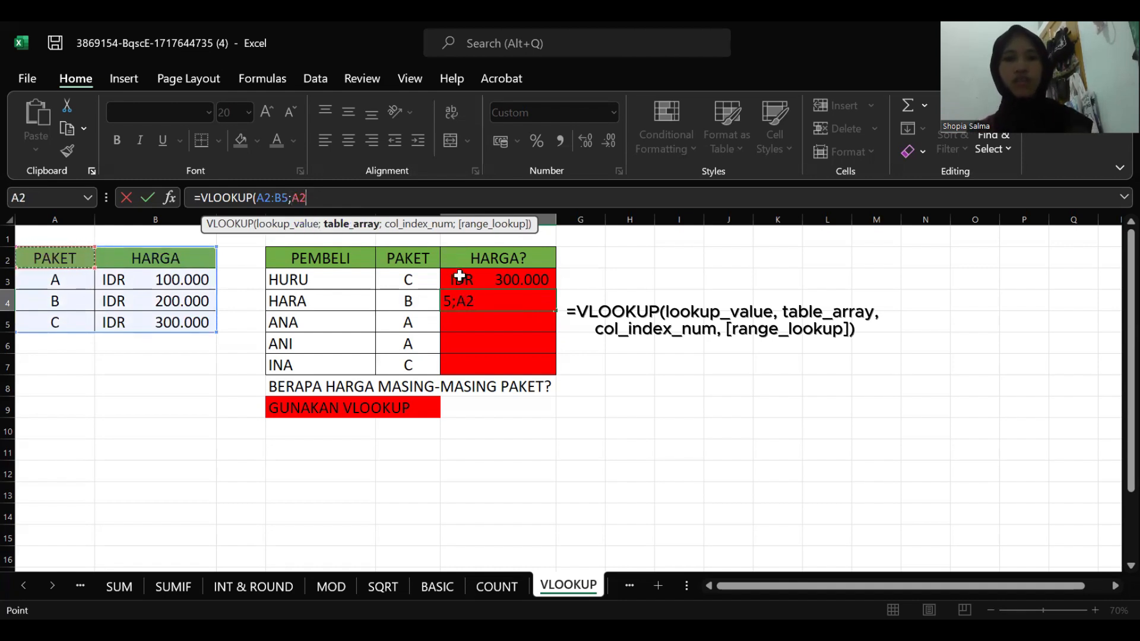
key(BackSpace)
key(BackSpace)
key(BackSpace)
key(BackSpace)
key(BackSpace)
key(BackSpace)
key(BackSpace)
key(BackSpace)
Step: Complete the VLOOKUP in cell F4 with lookup value E4, table range A2:B5 and column index 2
click(410, 299)
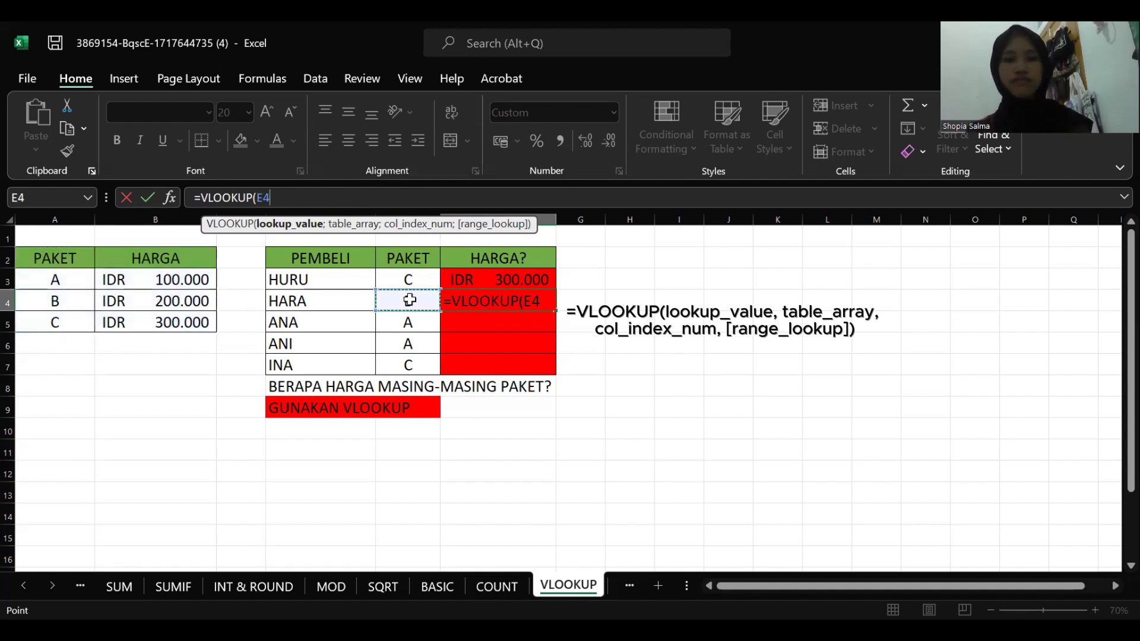
text(;)
click(39, 260)
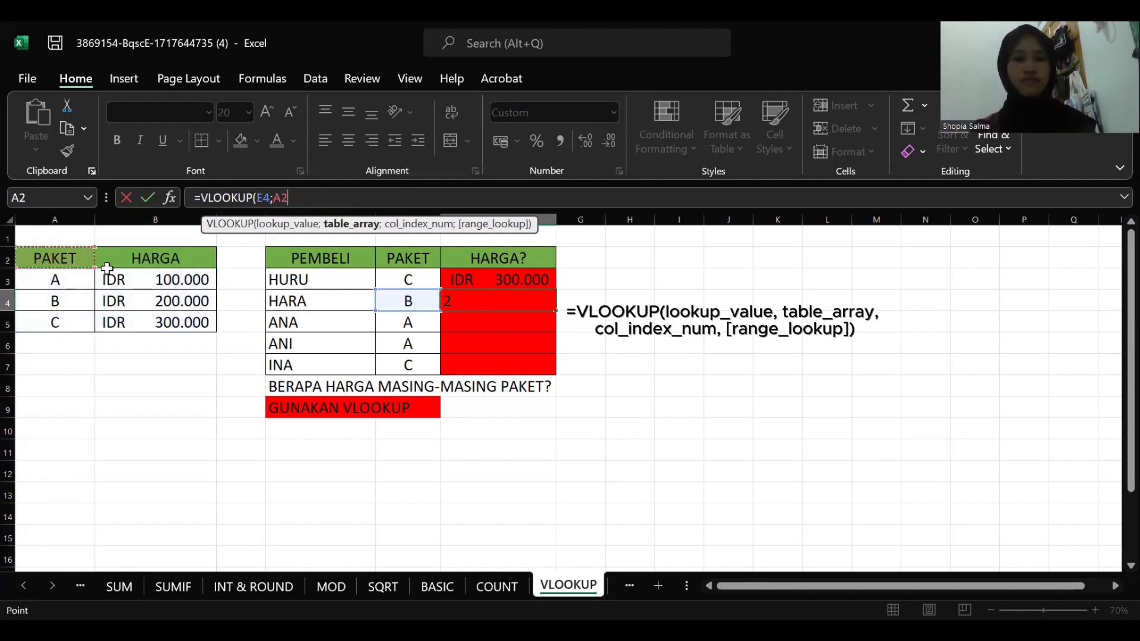
shift+click(162, 322)
text(;2)
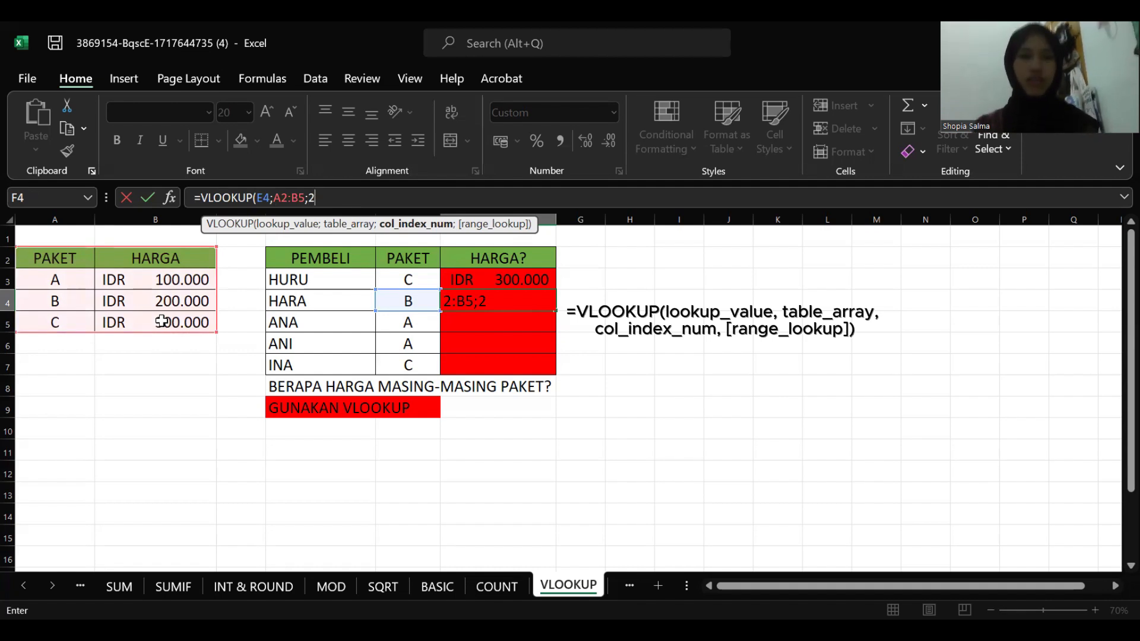
key(Return)
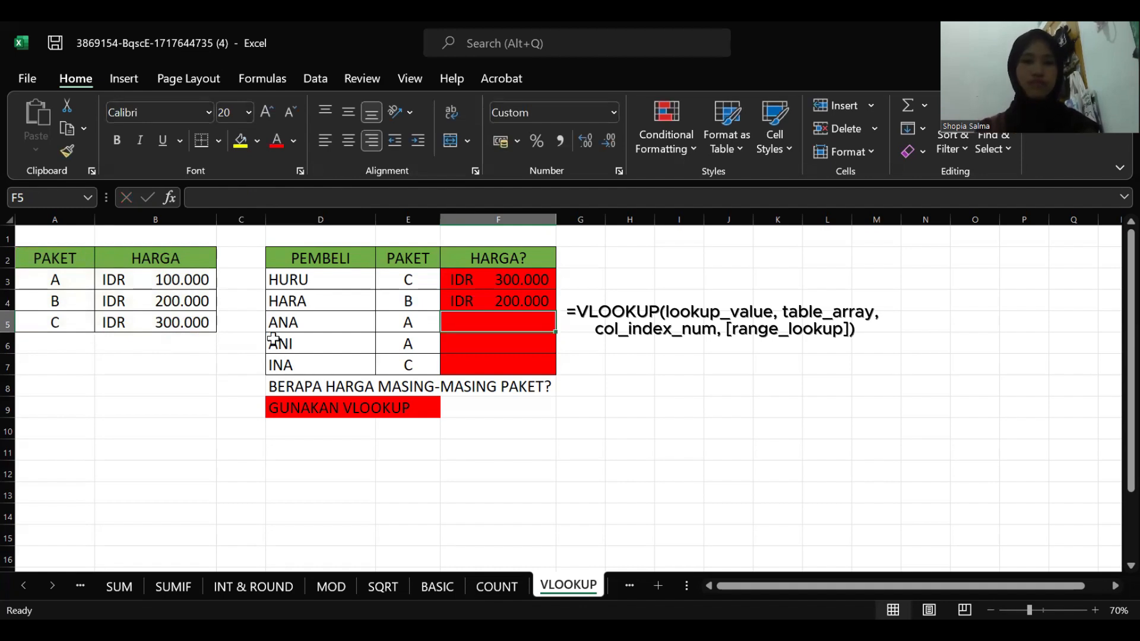
Step: Enter a VLOOKUP of E5 in A2:B5 with column index 2 in HARGA? cell F5 and fill it down to F6
click(271, 196)
text(=)
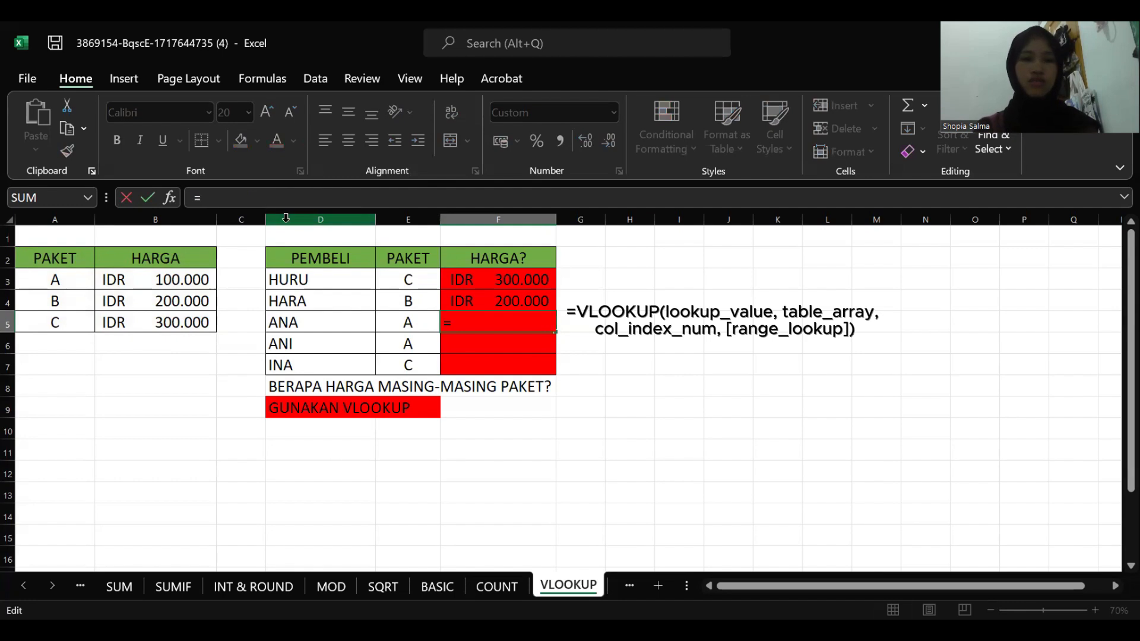
text(VLOOKU)
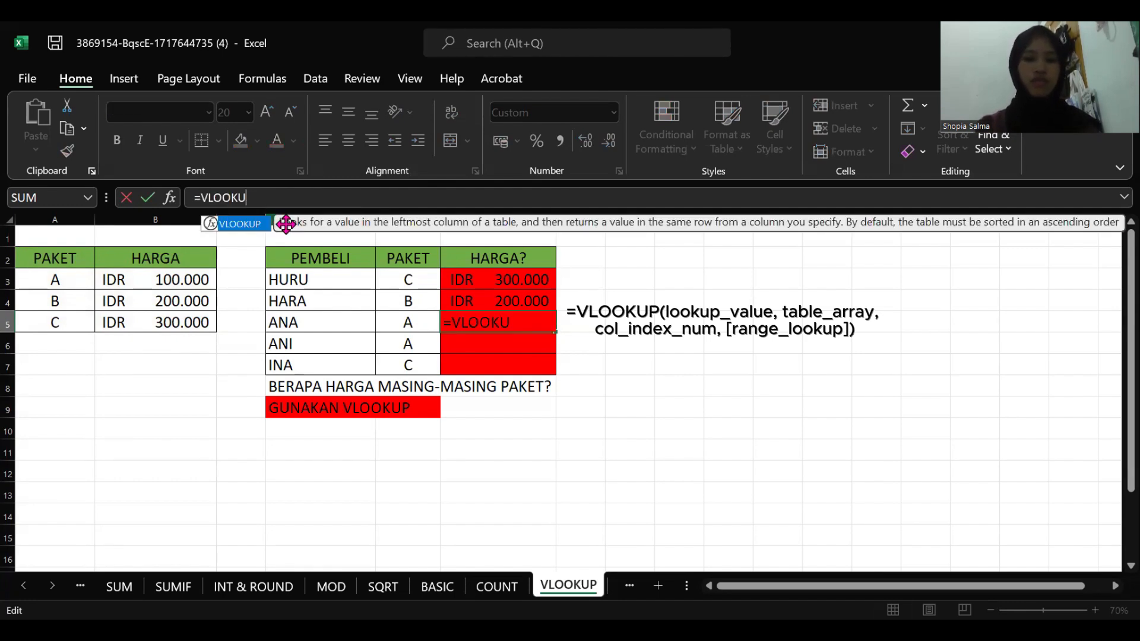
text(P()
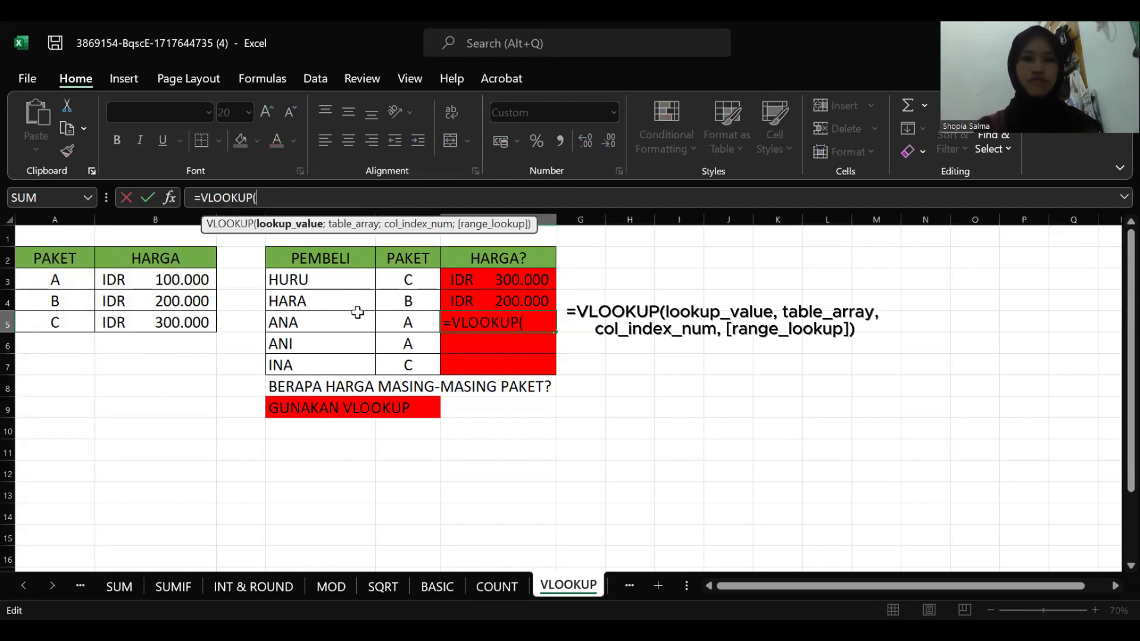
click(385, 322)
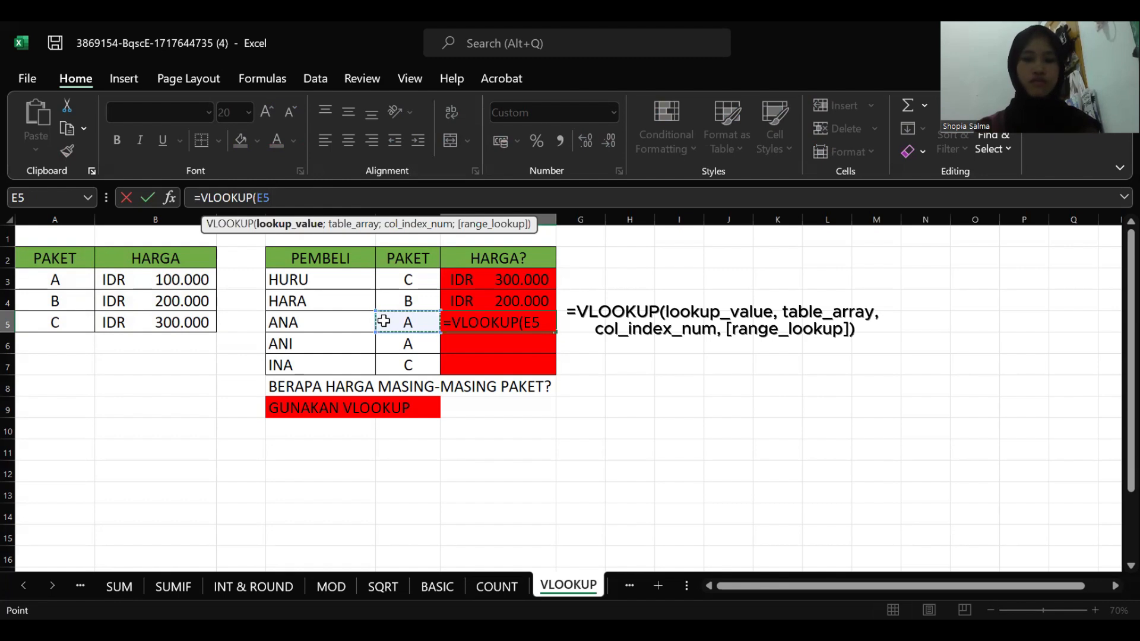
text(;)
click(52, 258)
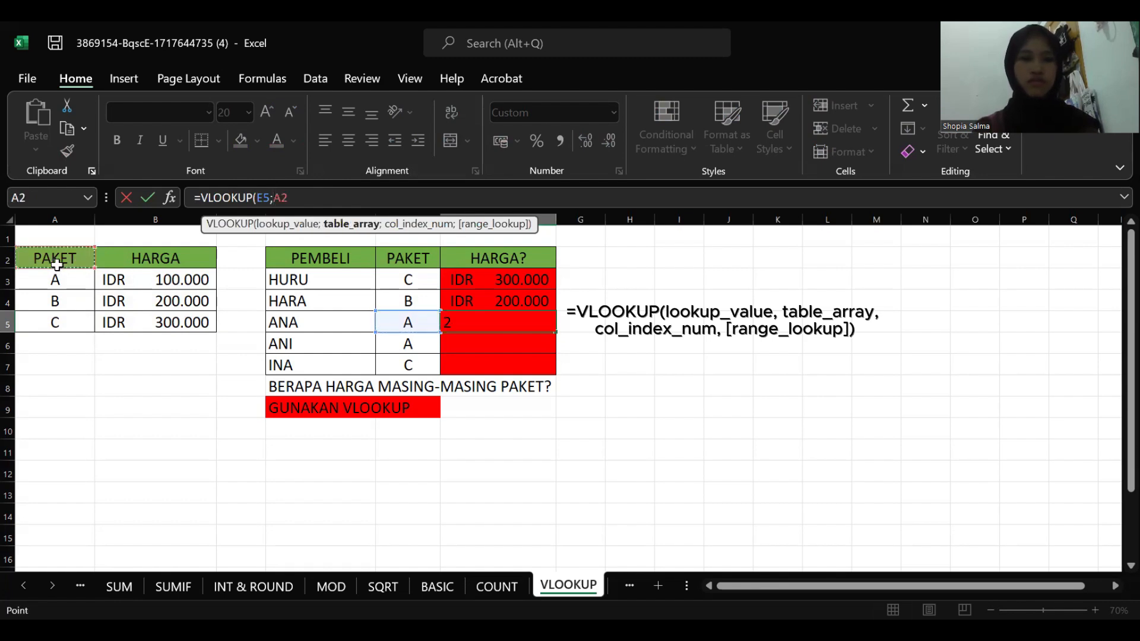
shift+click(167, 322)
text(;)
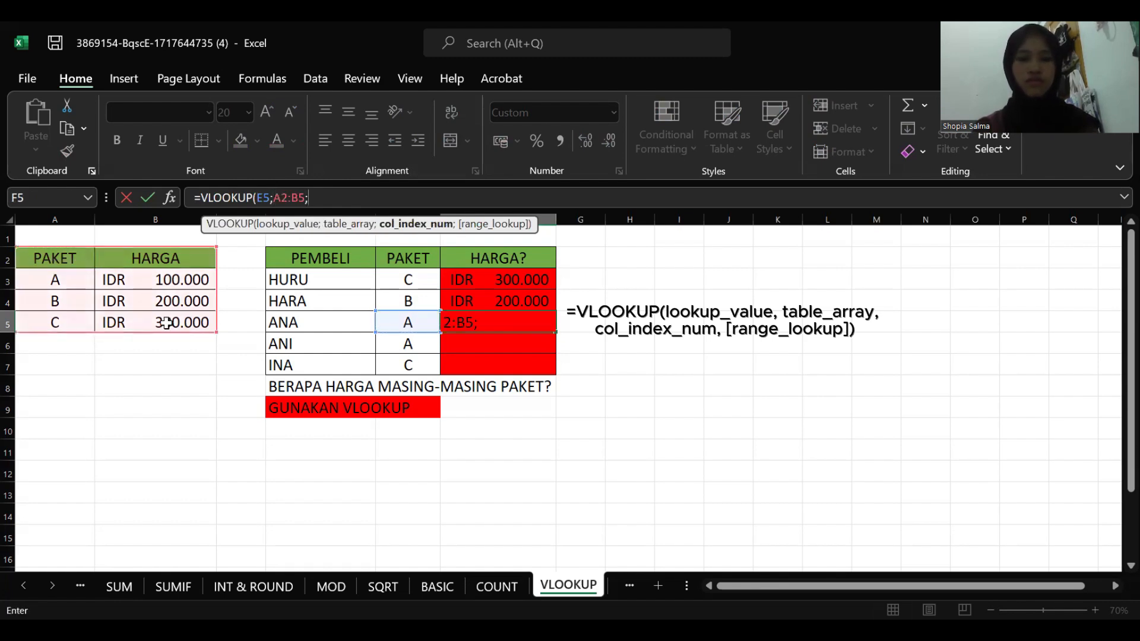
text(2)
key(Return)
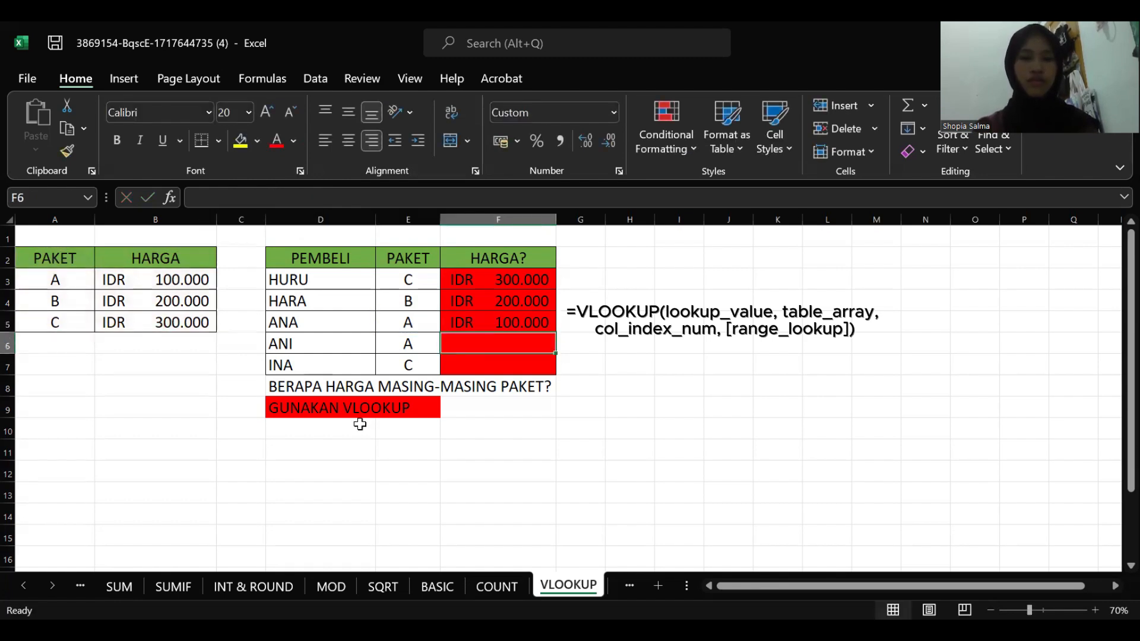
click(475, 330)
drag(556, 332, 556, 356)
Step: Write a VLOOKUP formula in HARGA? cell F7 with lookup value E7, table range A2:B5 and column index 2
click(509, 372)
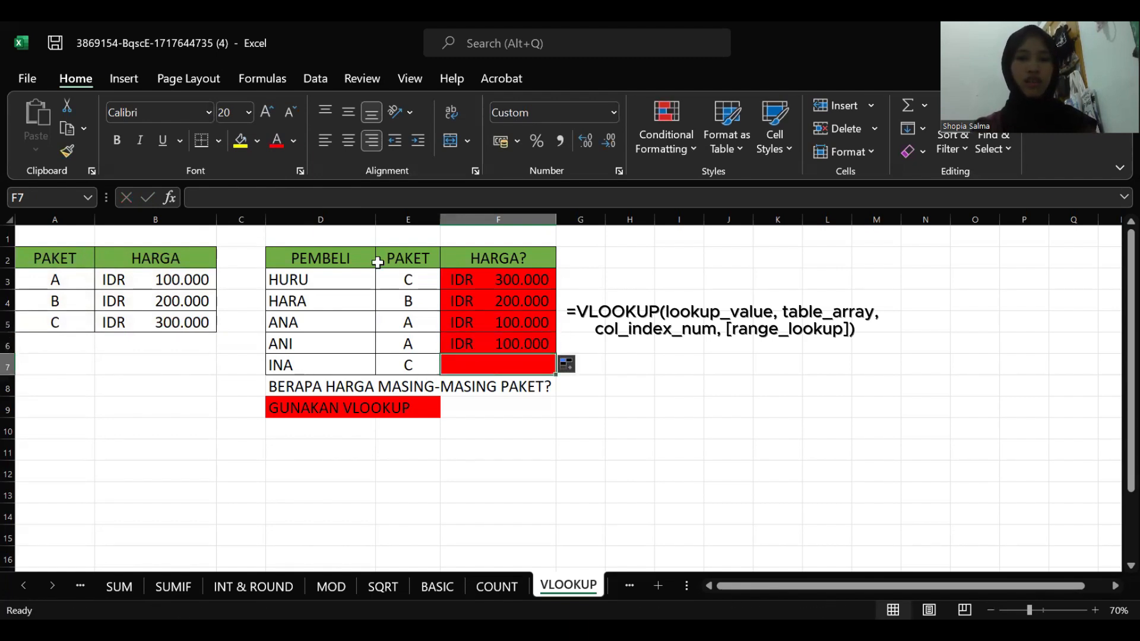
text(=)
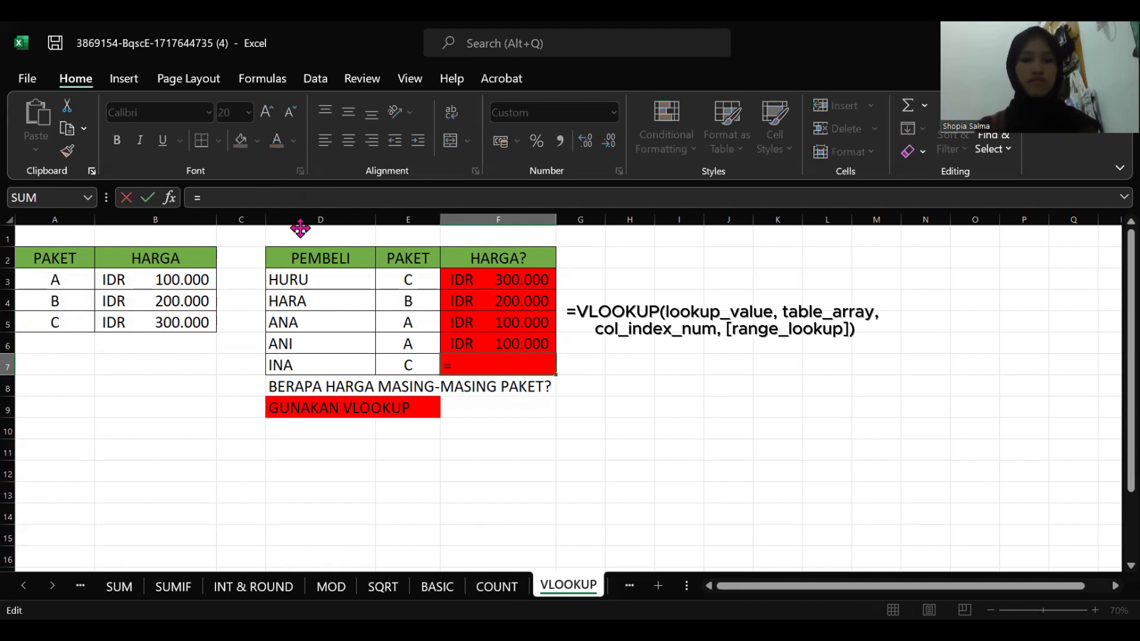
text(VLOOKUP()
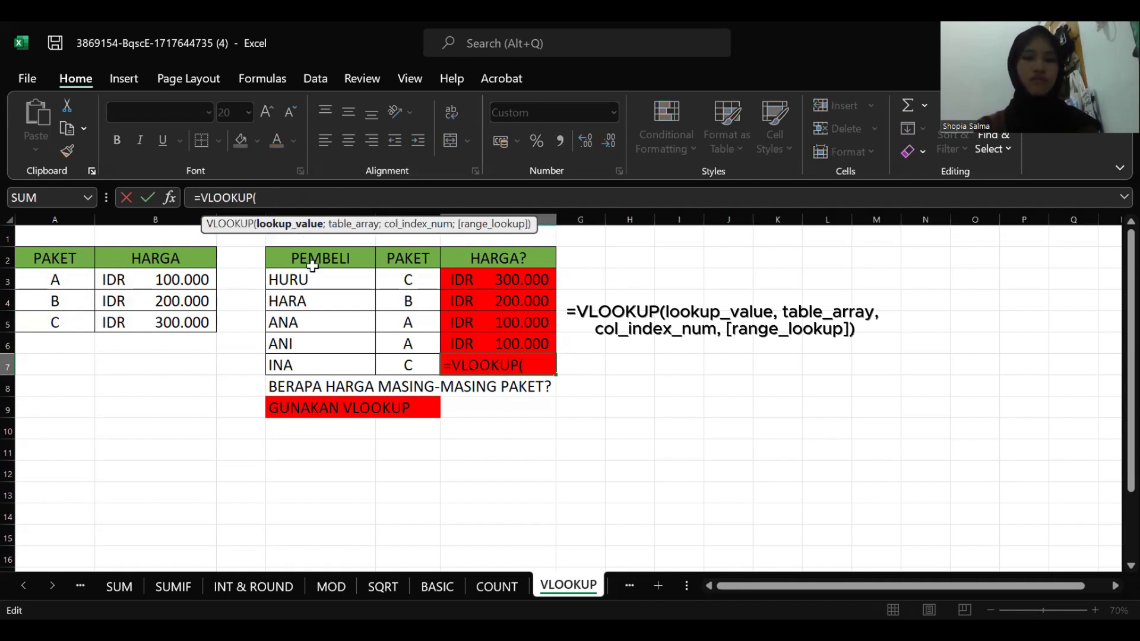
click(413, 367)
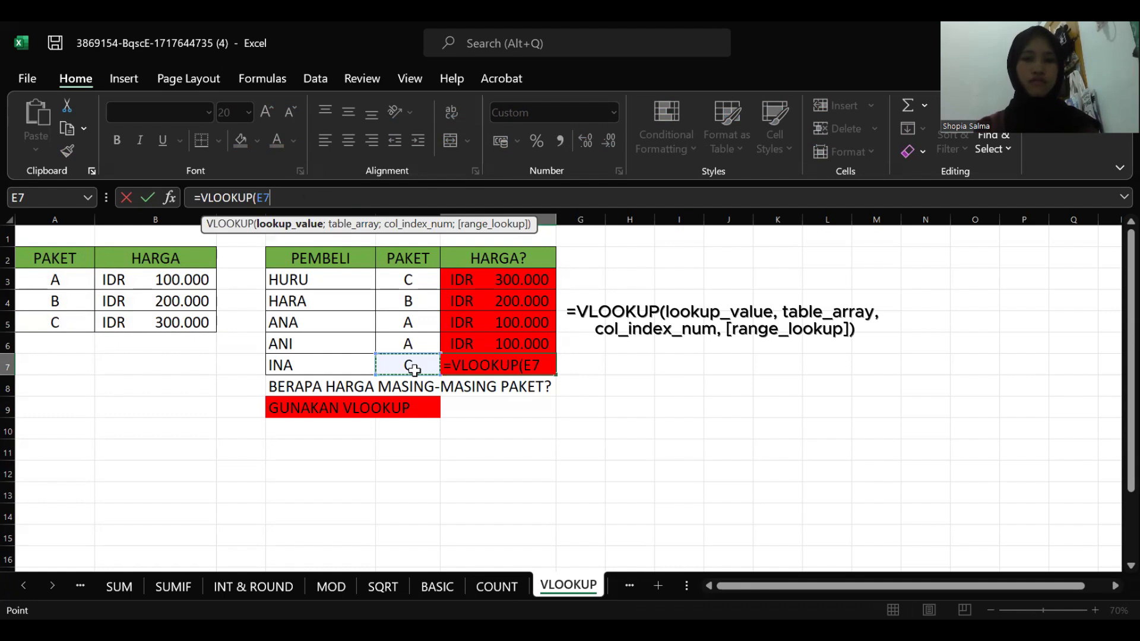
text(;)
click(24, 258)
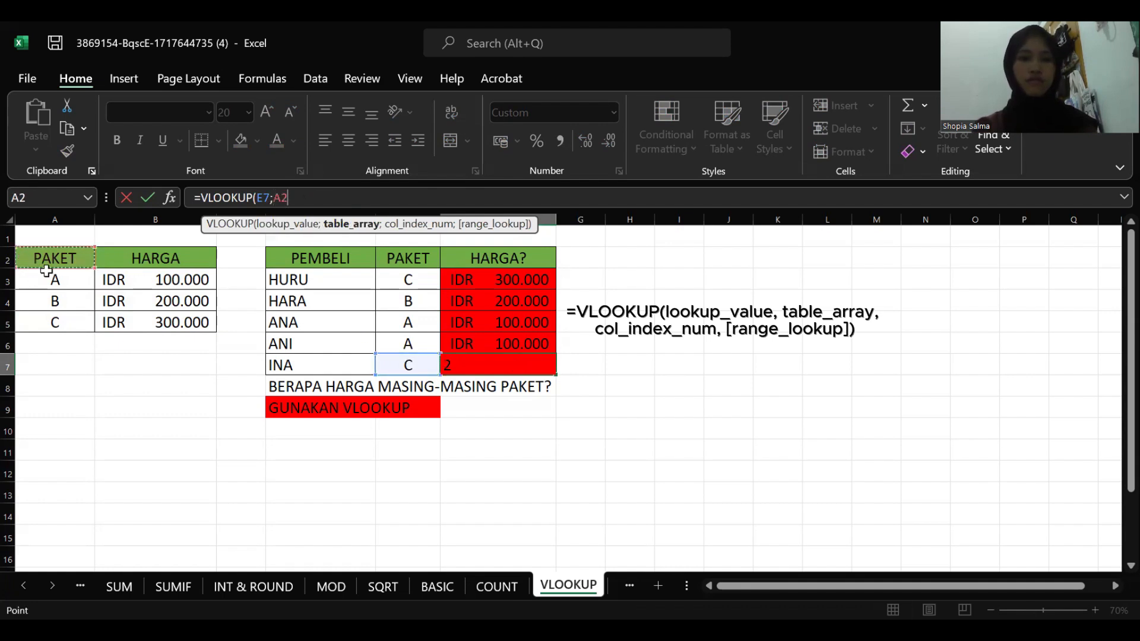
drag(147, 322, 146, 321)
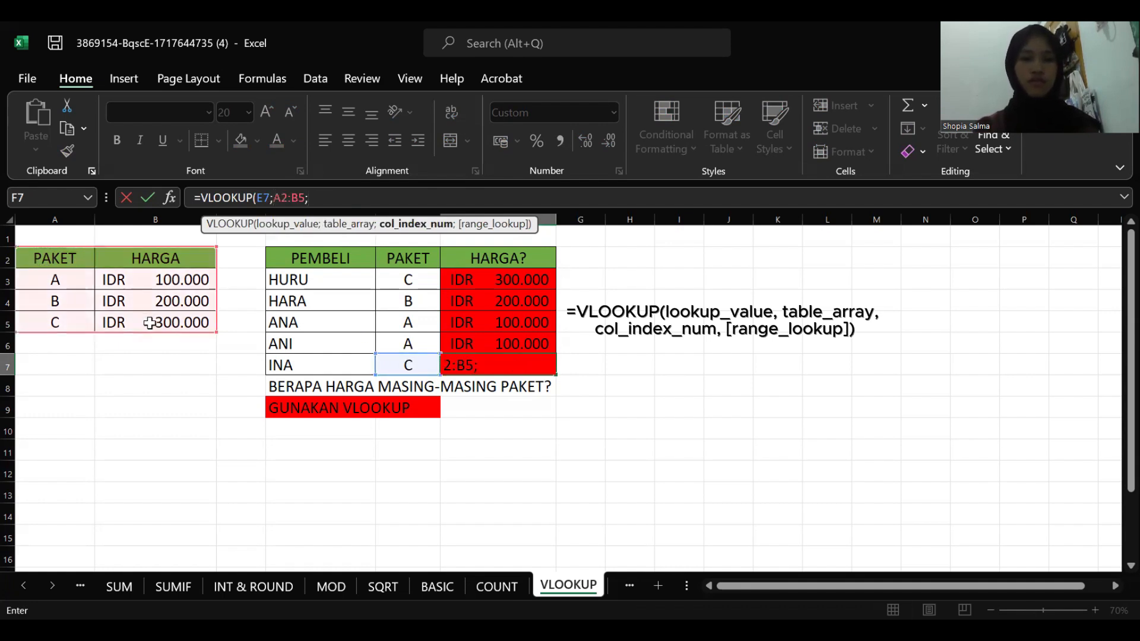
text(;2)
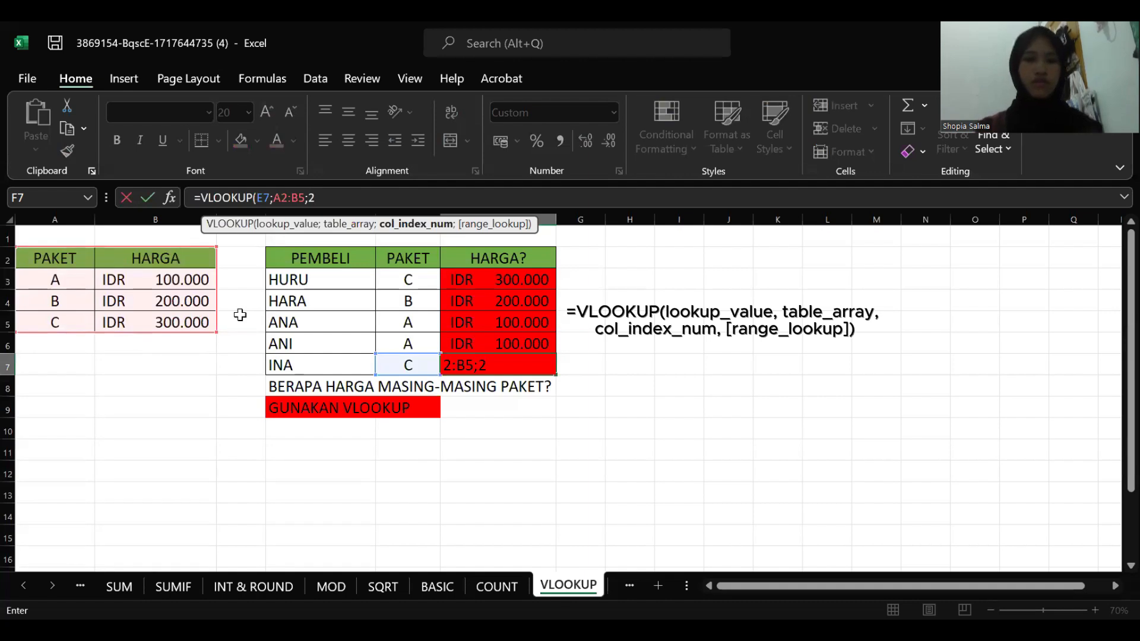
Step: Complete the F7 price formula as =VLOOKUP(E7;A2:B5;2) and open the HLOOKUP sheet
key(Return)
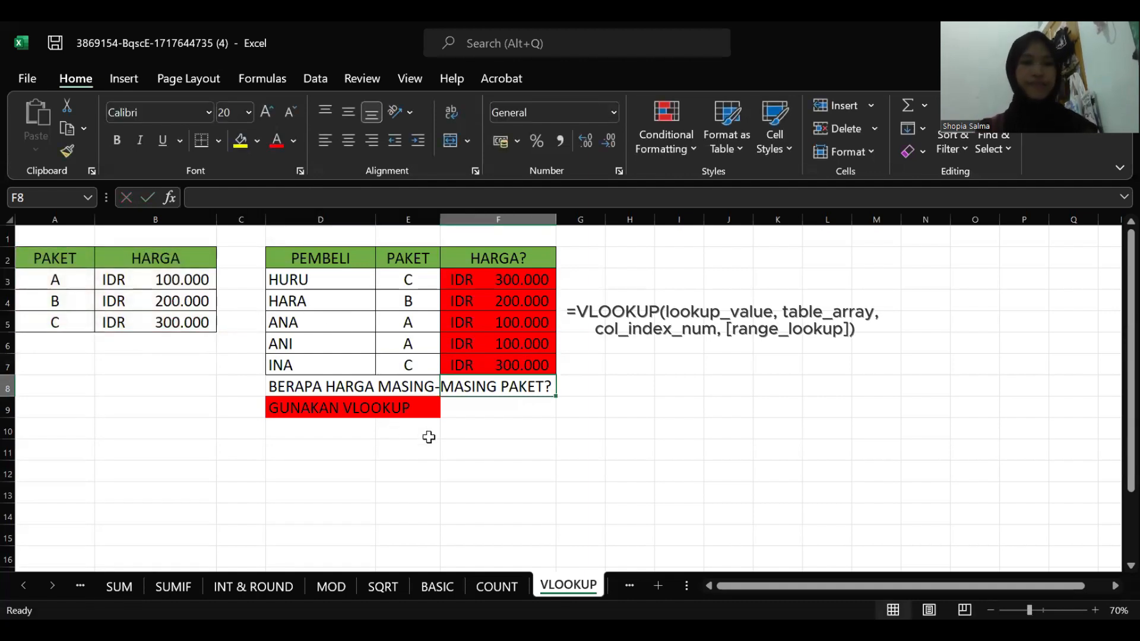
click(53, 588)
click(52, 587)
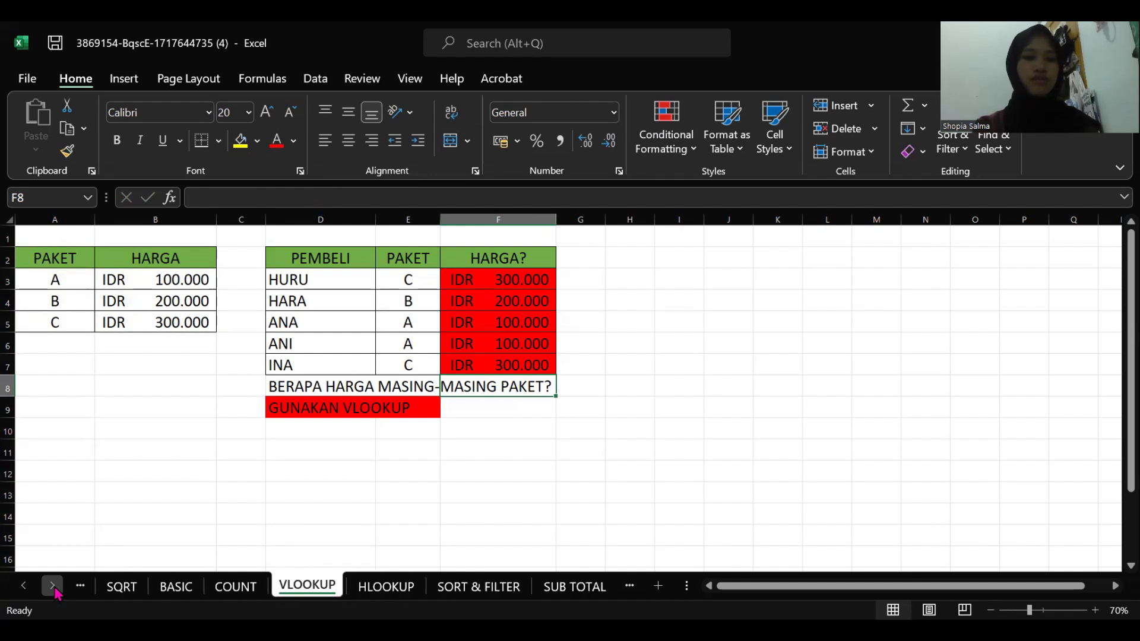
click(53, 588)
click(53, 588)
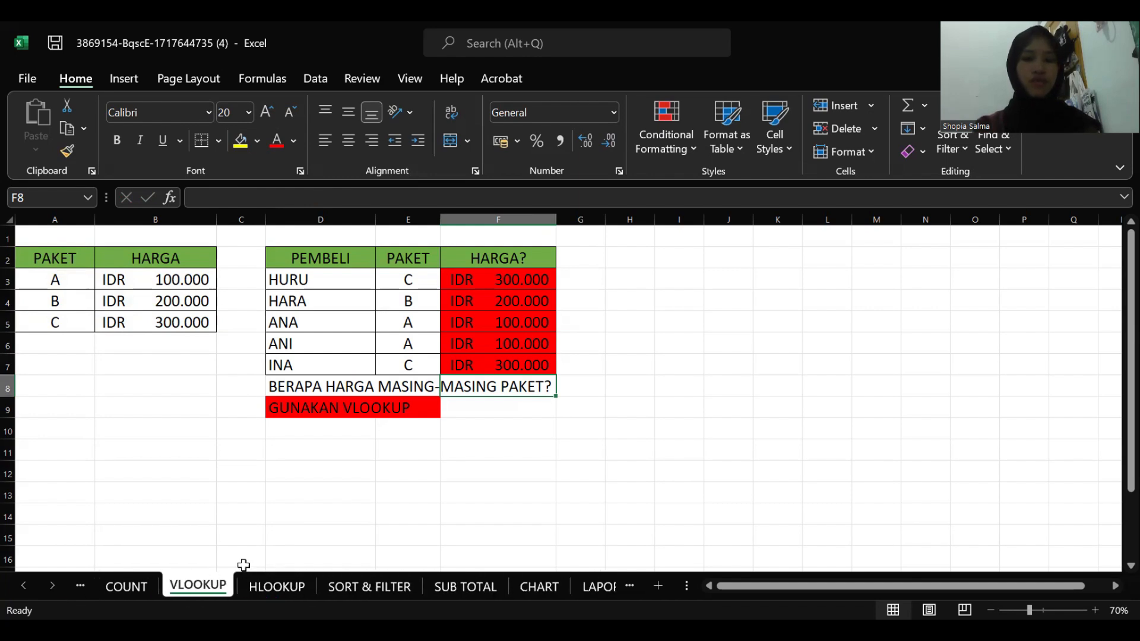
click(272, 587)
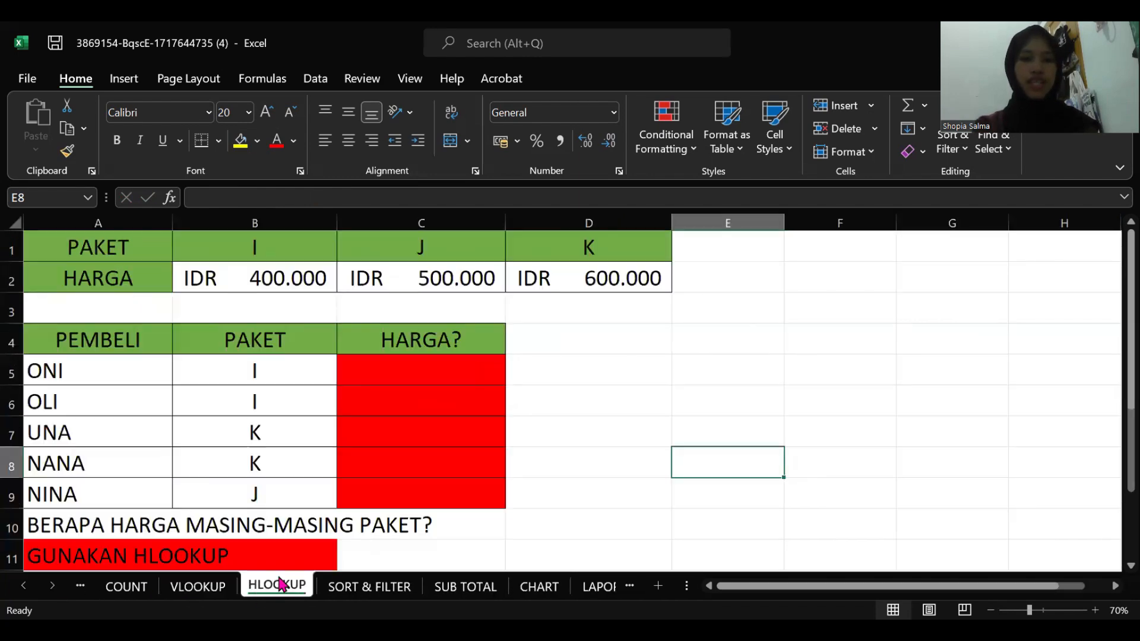
ctrl+scroll(669, 425, down, 3)
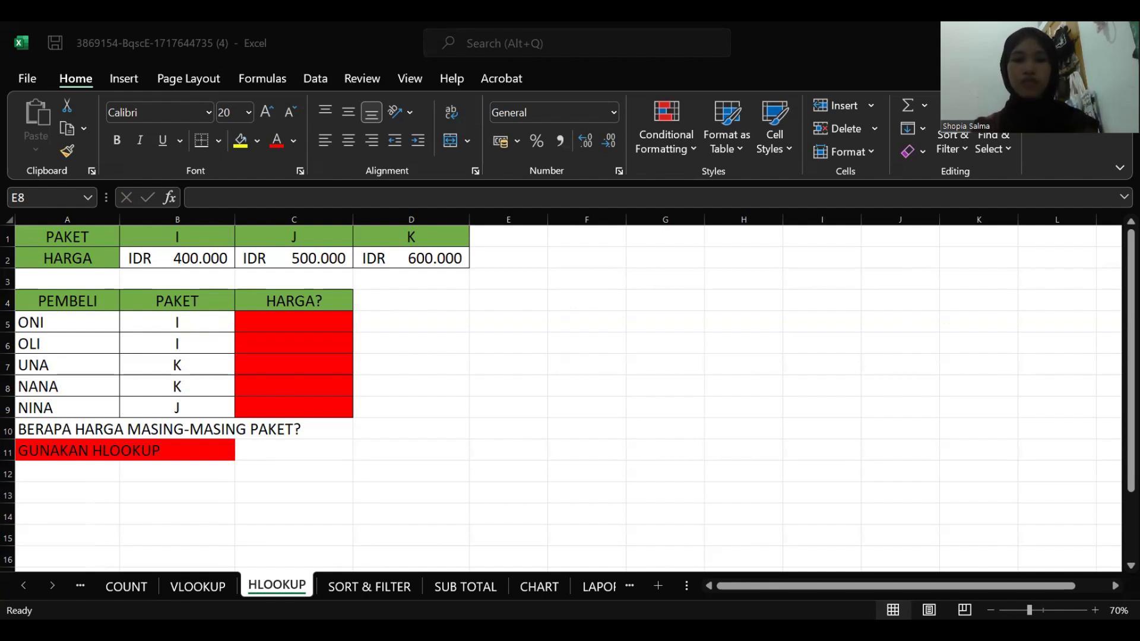
click(306, 326)
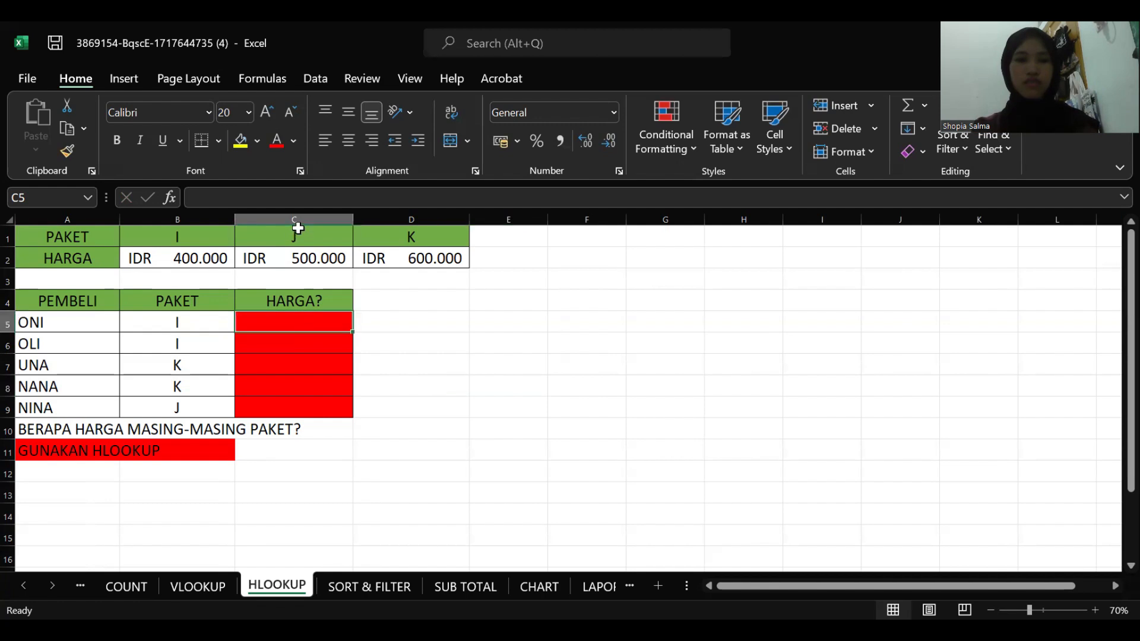
click(298, 201)
text(=)
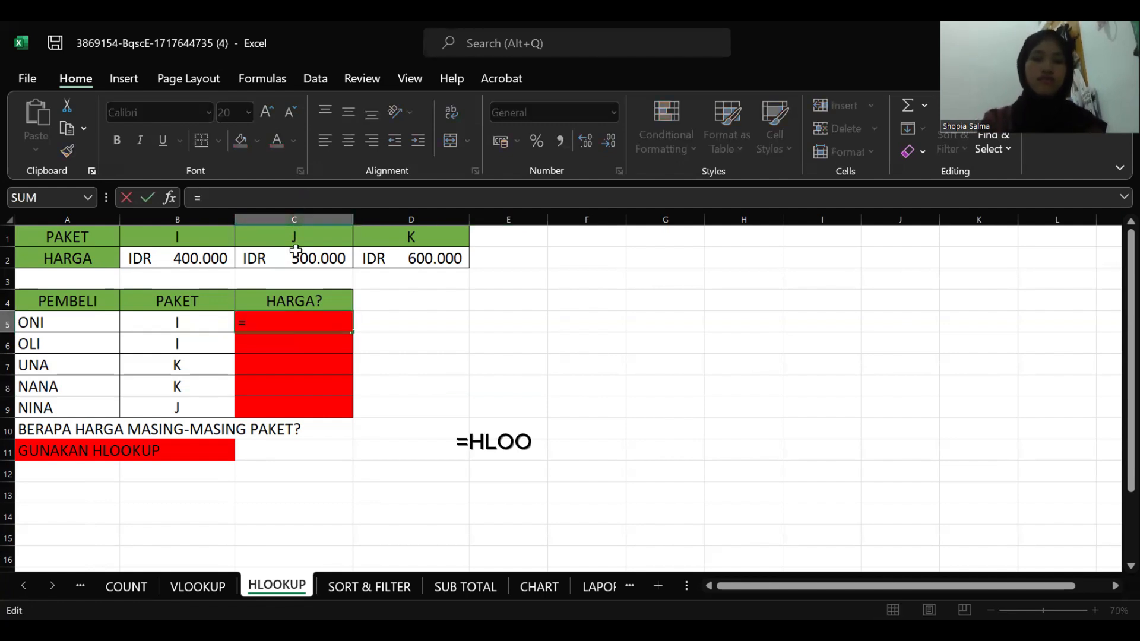
text(HLOOKUP)
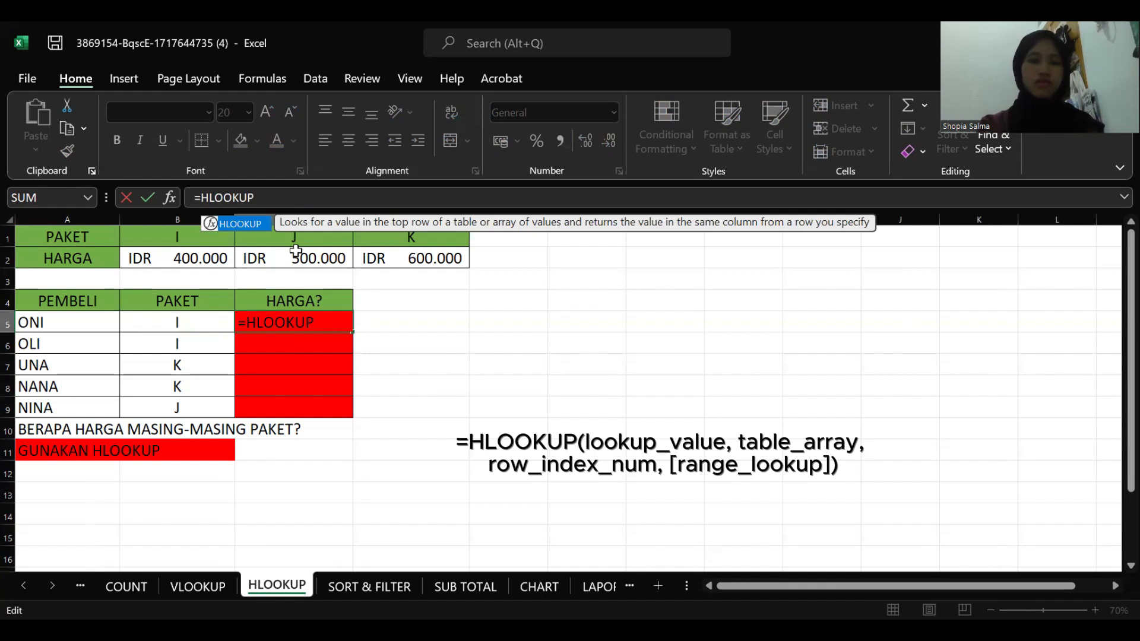
text(()
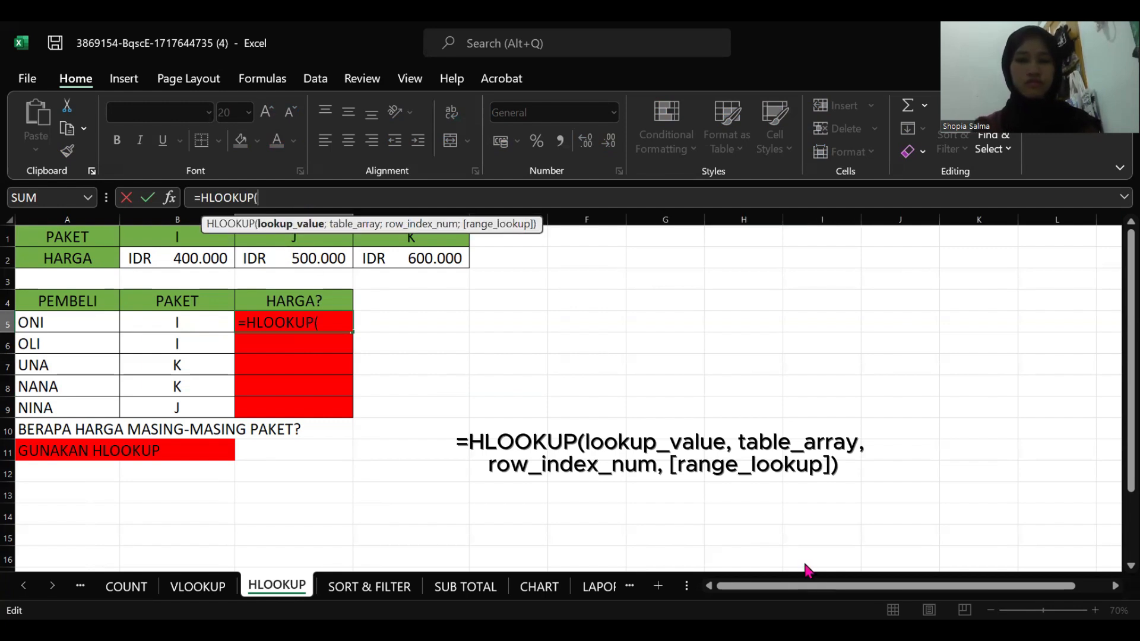
key(alt+Tab)
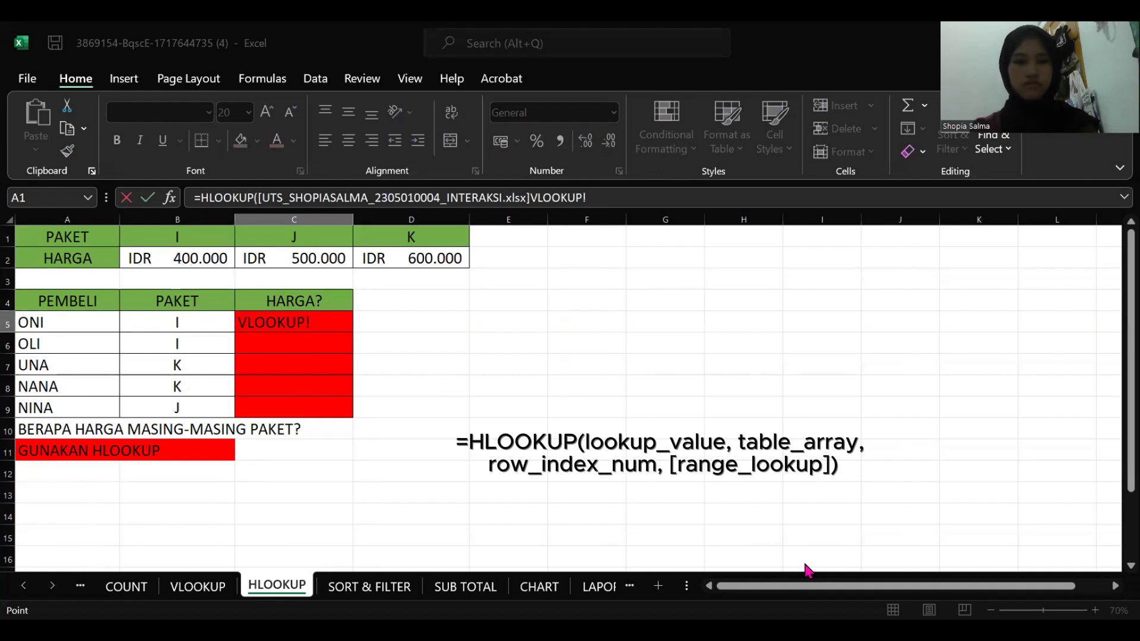
key(ctrl+Page_Down)
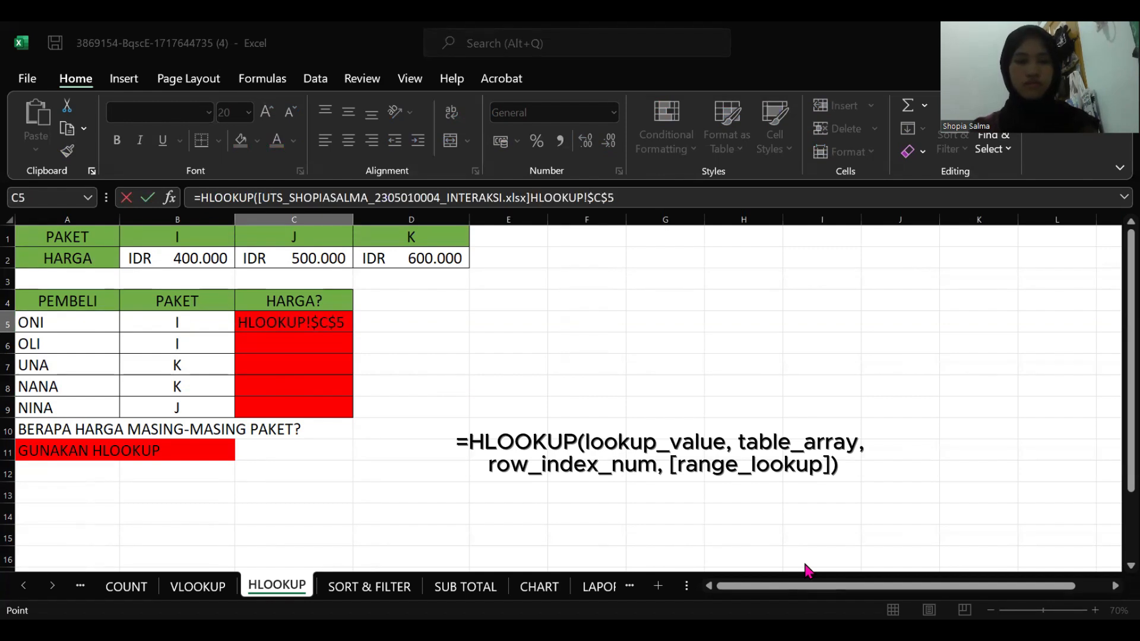
key(Down)
key(Up)
click(205, 197)
drag(204, 198, 194, 198)
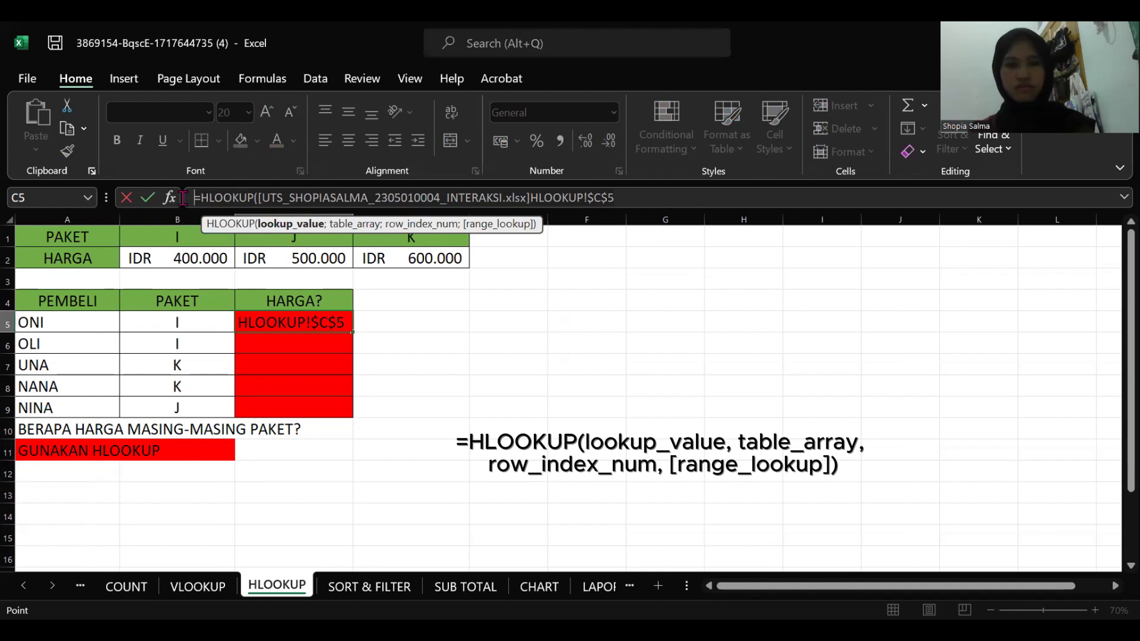
key(BackSpace)
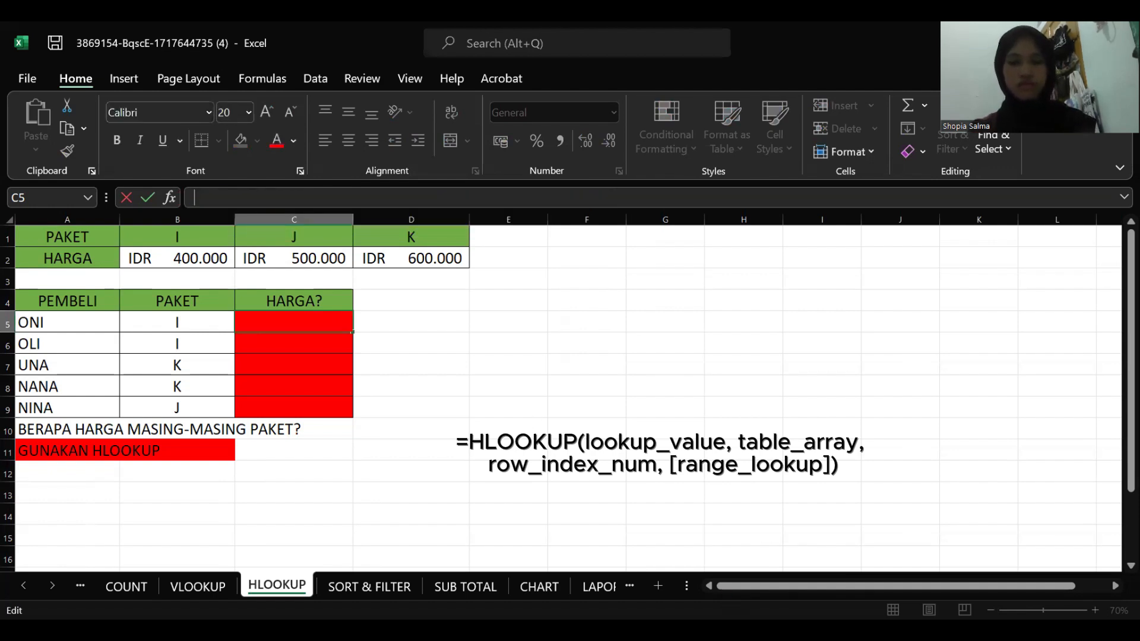
key(Escape)
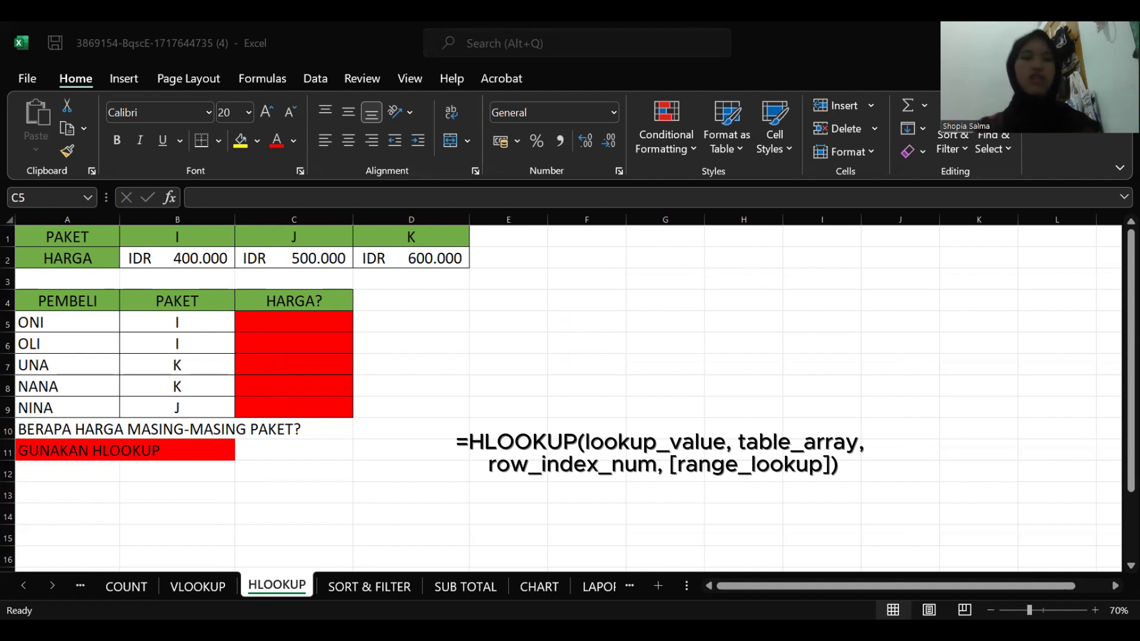
Step: Enter =HLOOKUP(B5;B1:D2;2) in C5 to look up the price of ONI's package
click(392, 376)
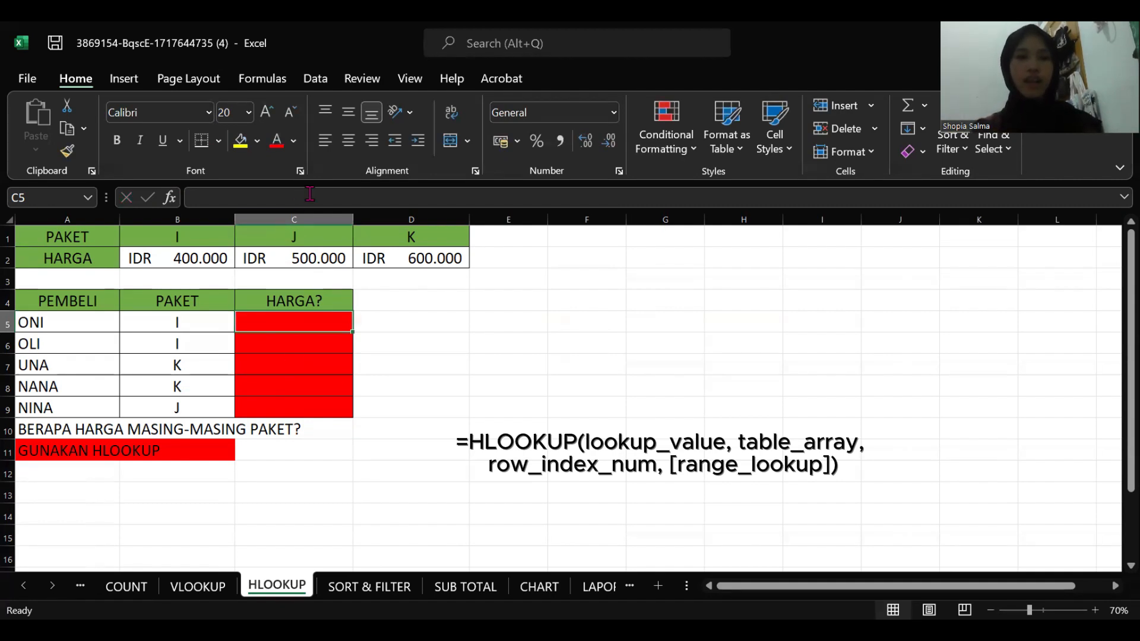
click(297, 205)
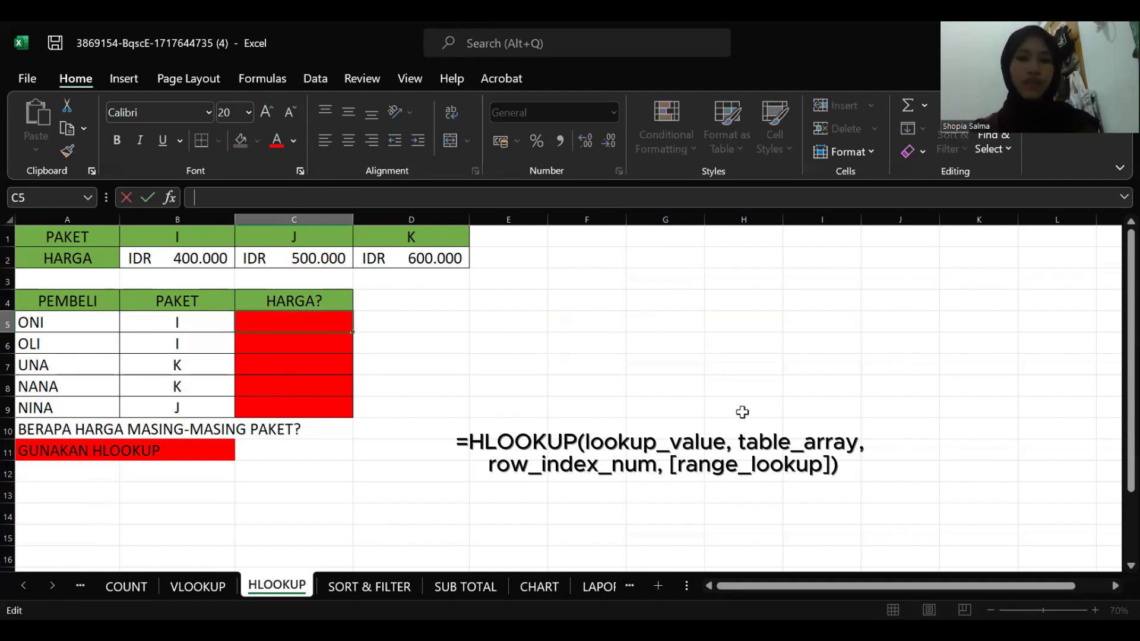
text(=)
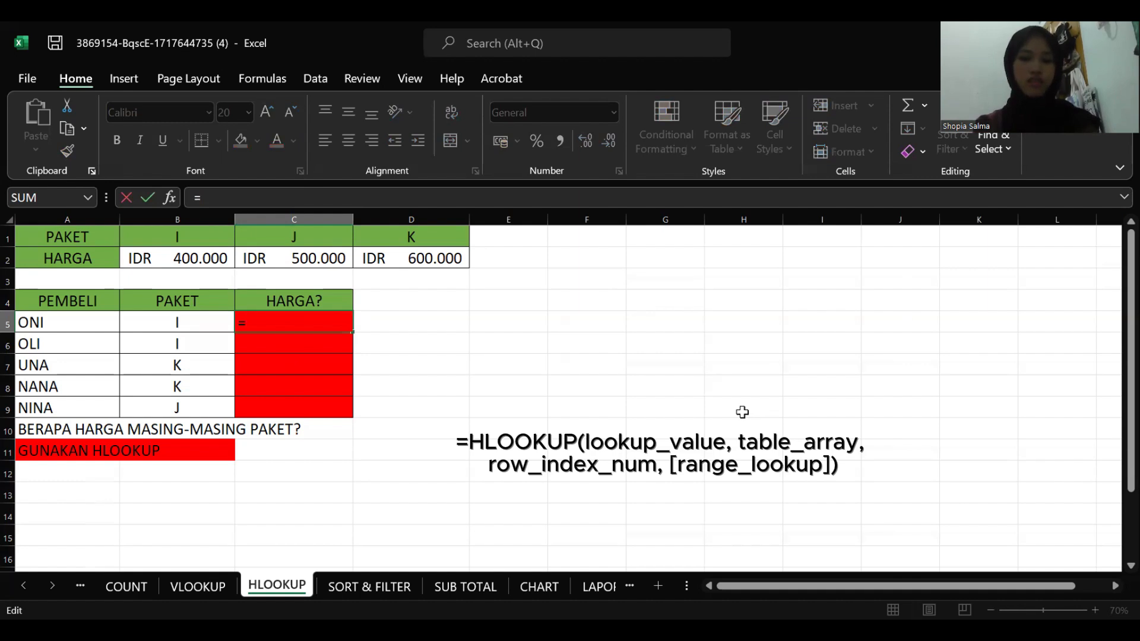
text(HLOOKUP)
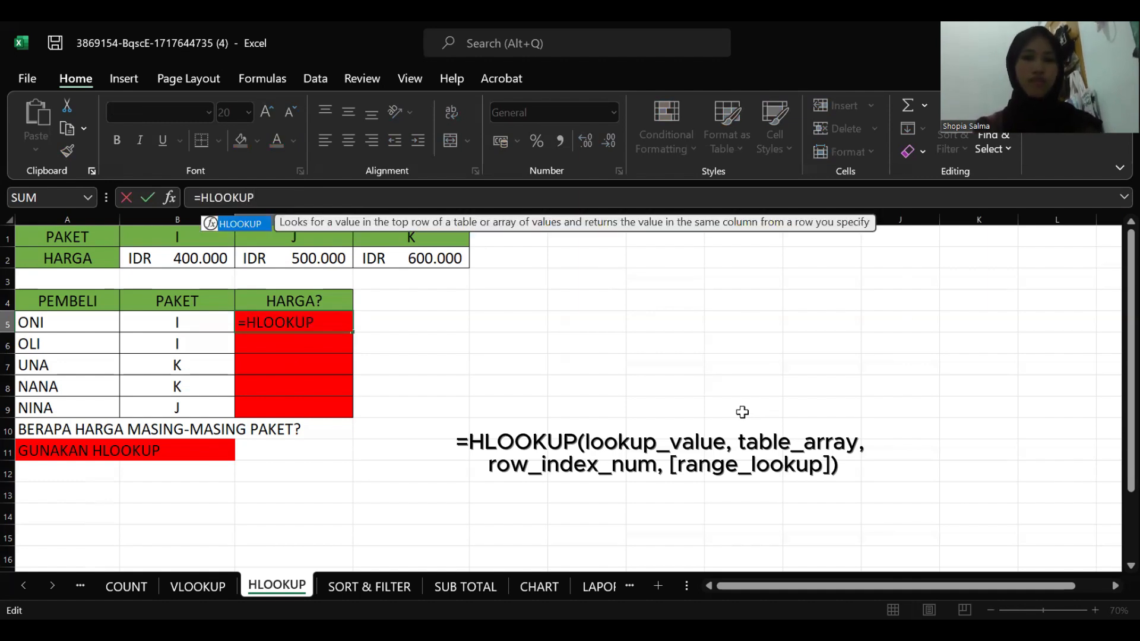
text(()
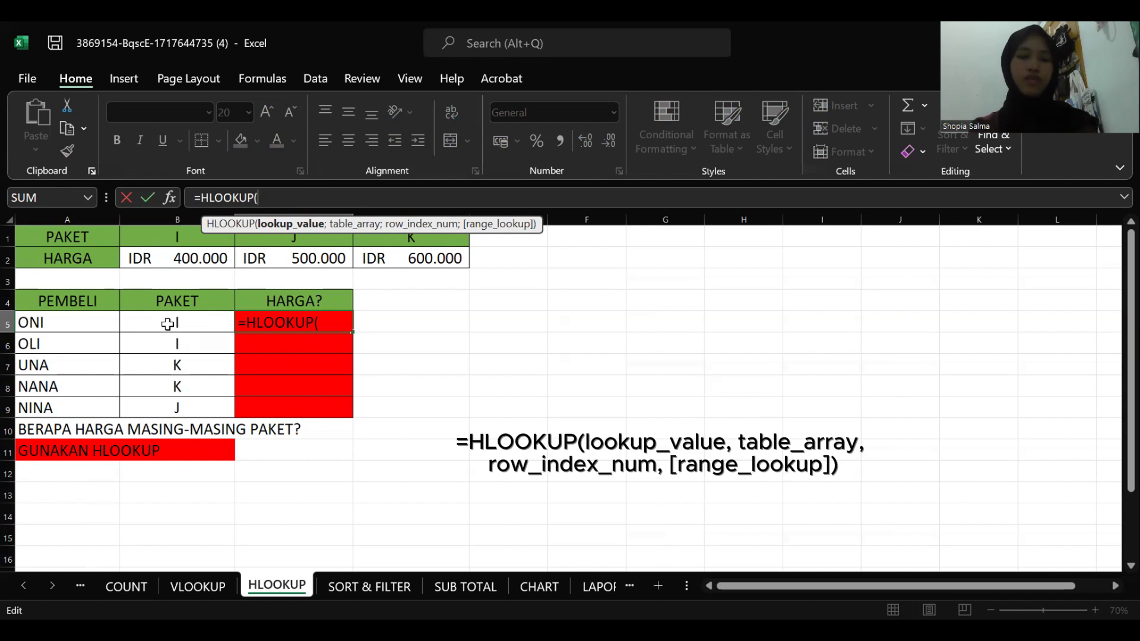
click(171, 323)
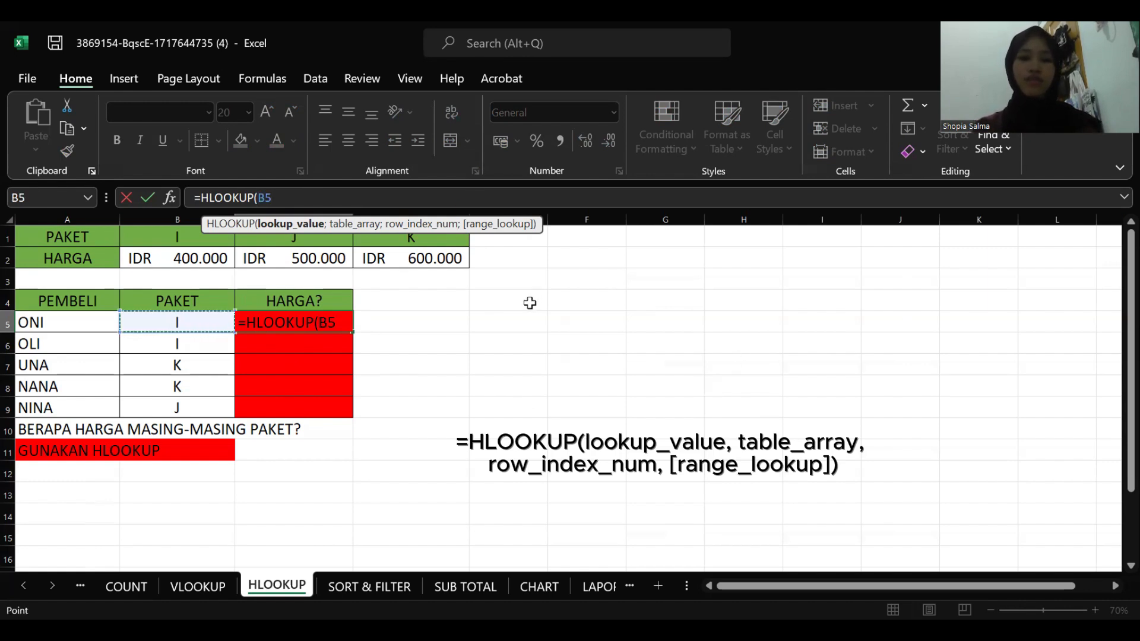
text(;)
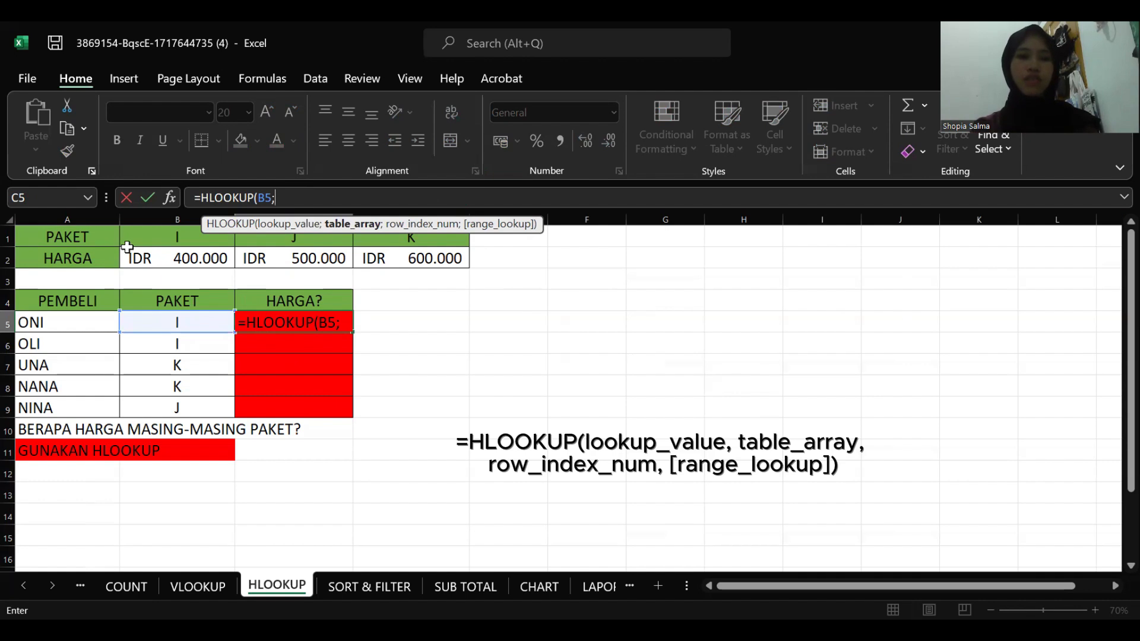
drag(128, 247, 437, 247)
text(;2)
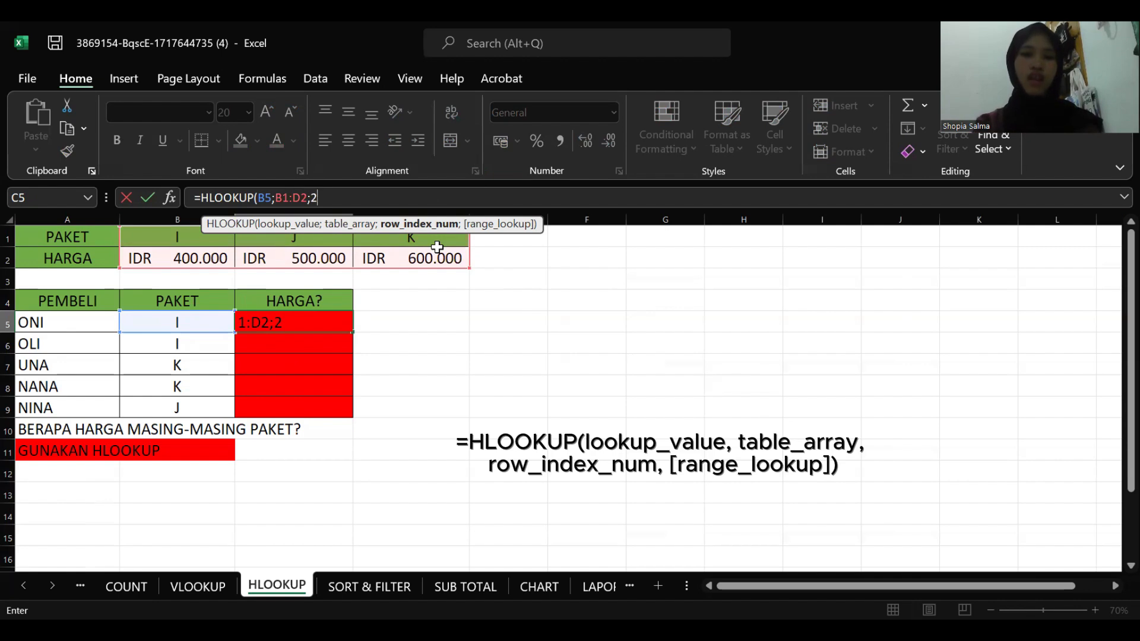
key(Return)
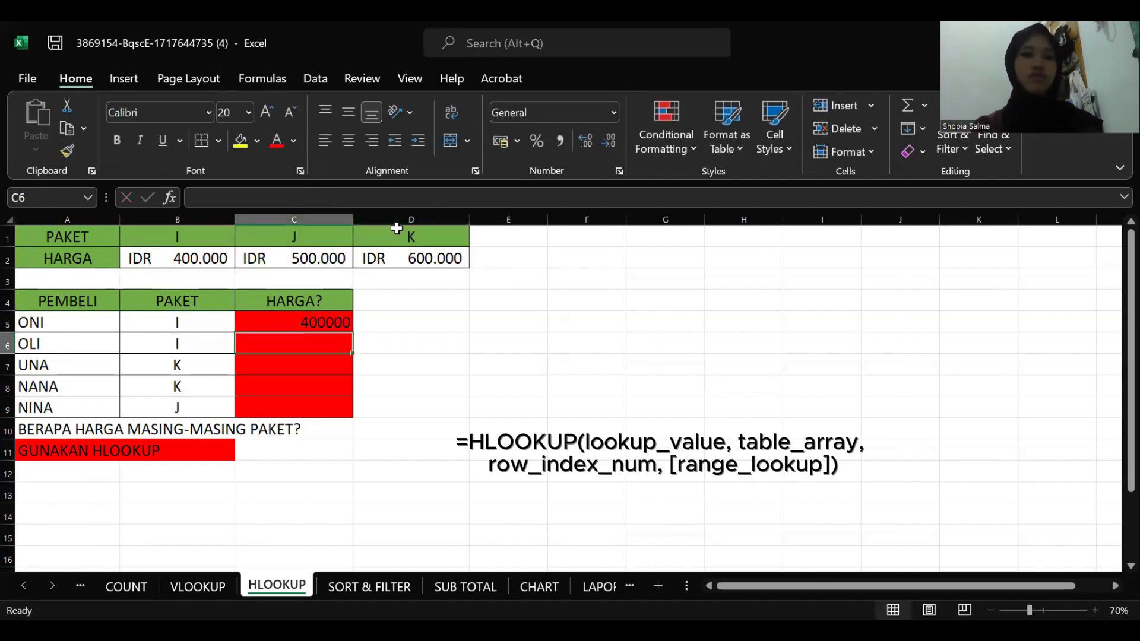
Step: Format the HLOOKUP price in C5 as Accounting with the IDR currency symbol
click(317, 324)
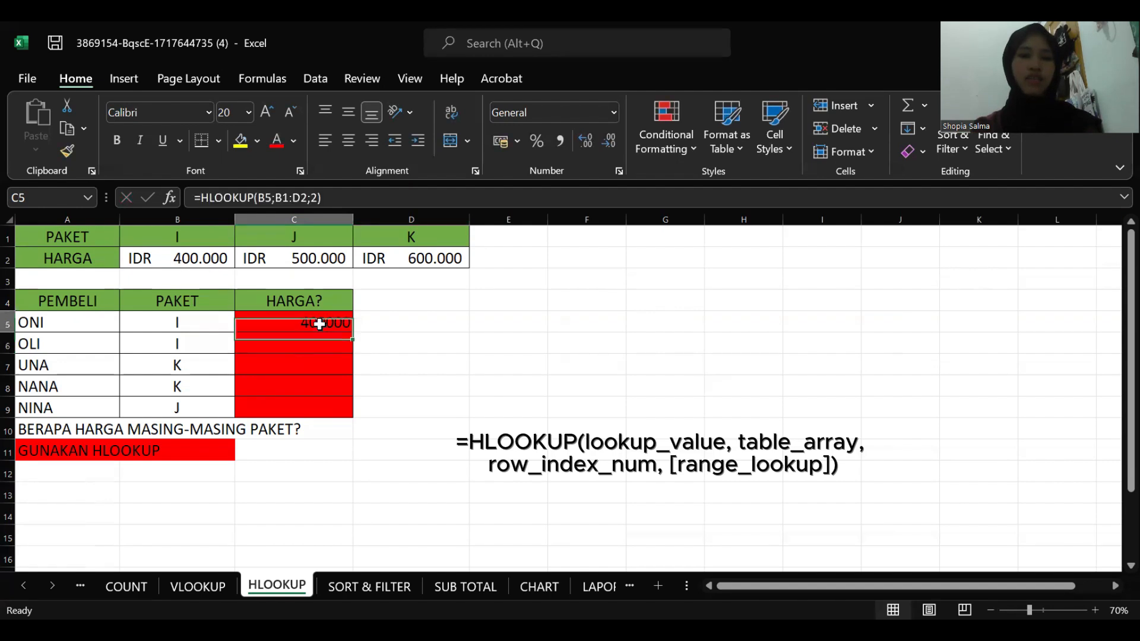
click(614, 114)
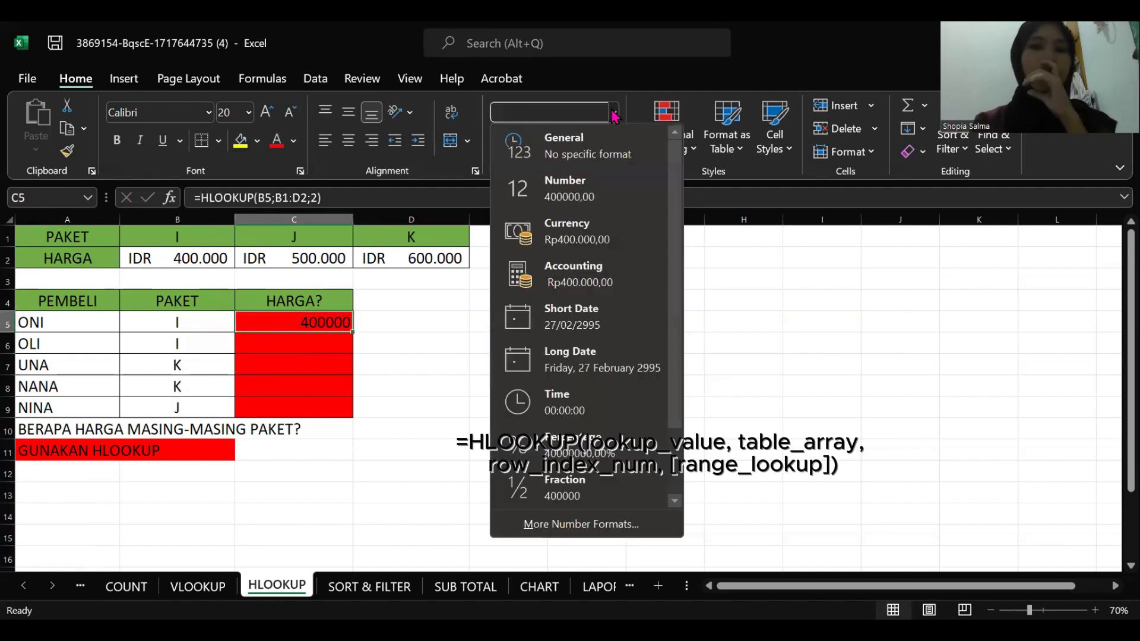
click(615, 159)
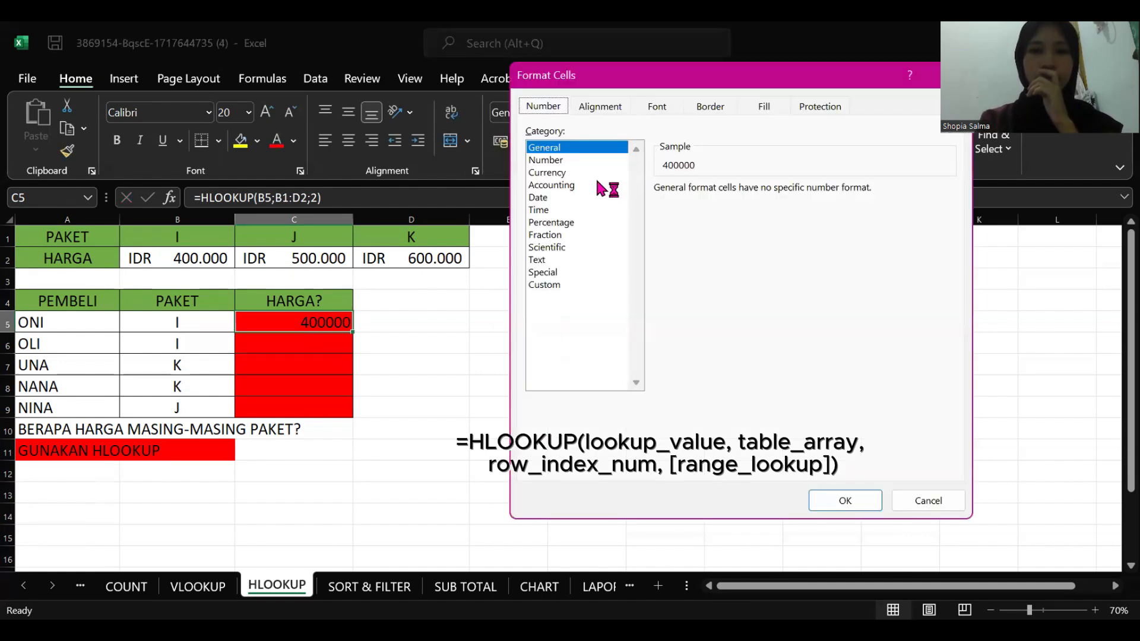
click(606, 185)
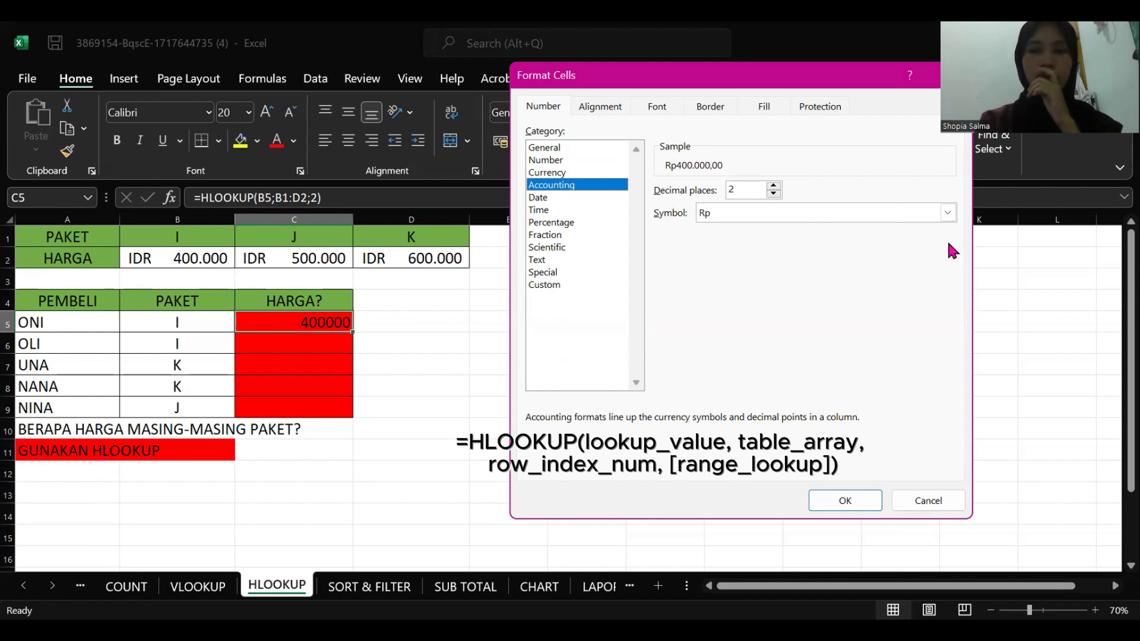
click(948, 213)
scroll(858, 321, down, 3)
scroll(858, 321, down, 10)
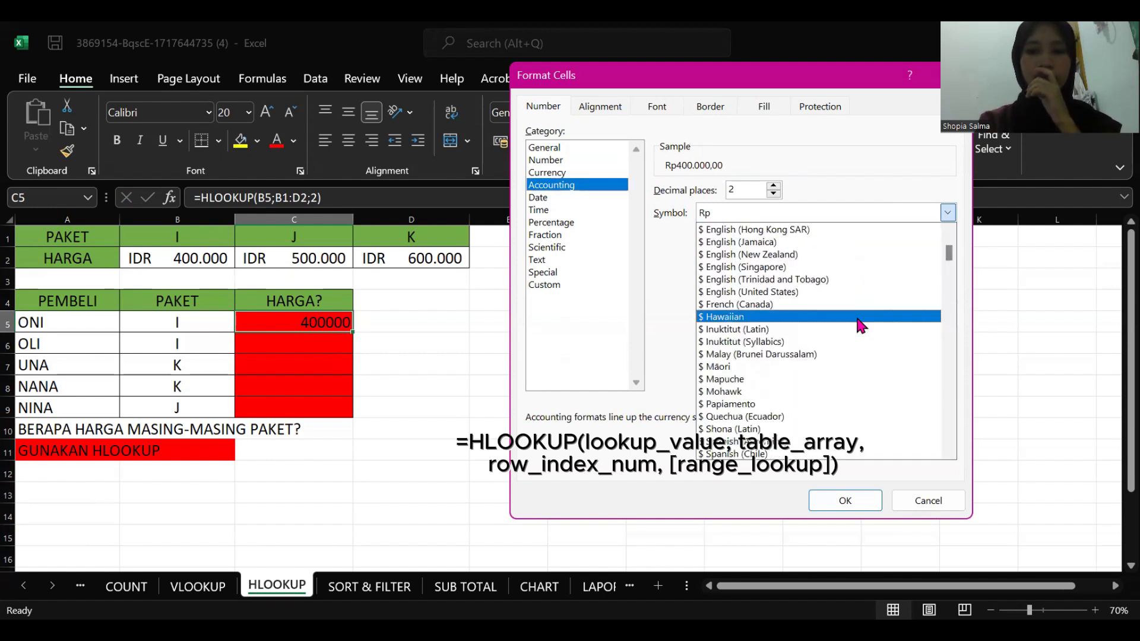
scroll(857, 312, down, 8)
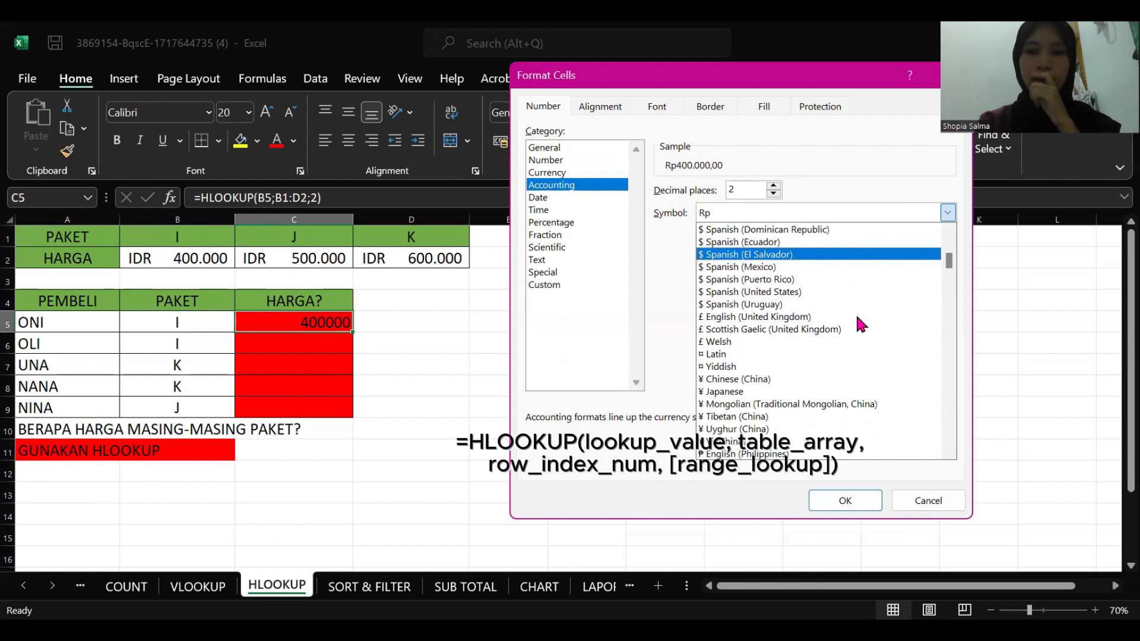
scroll(860, 319, down, 8)
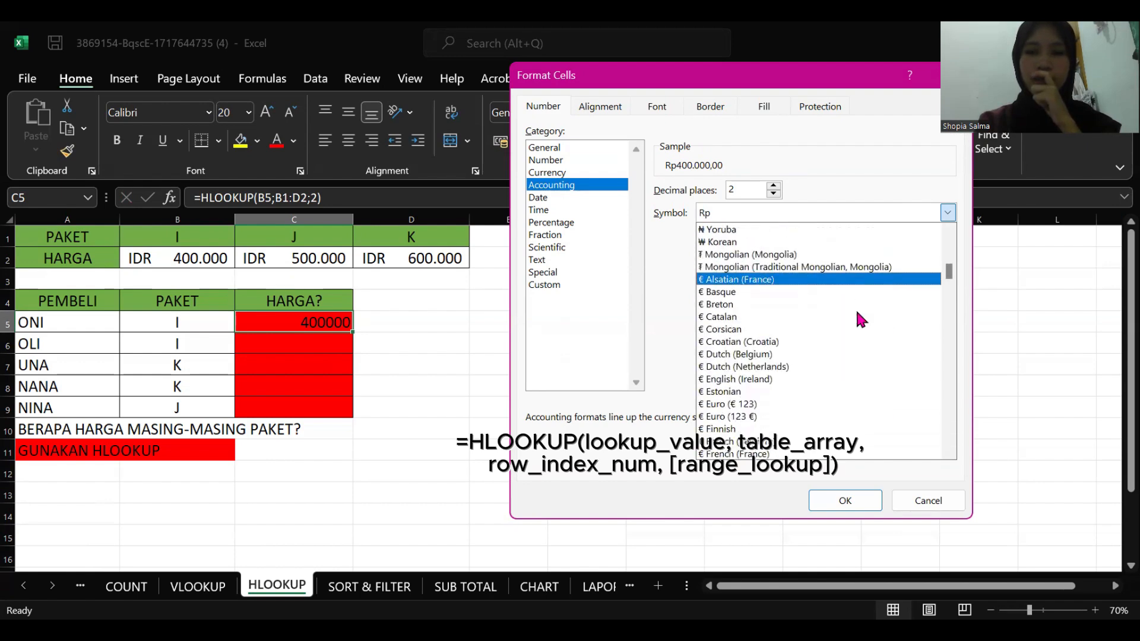
scroll(860, 319, down, 8)
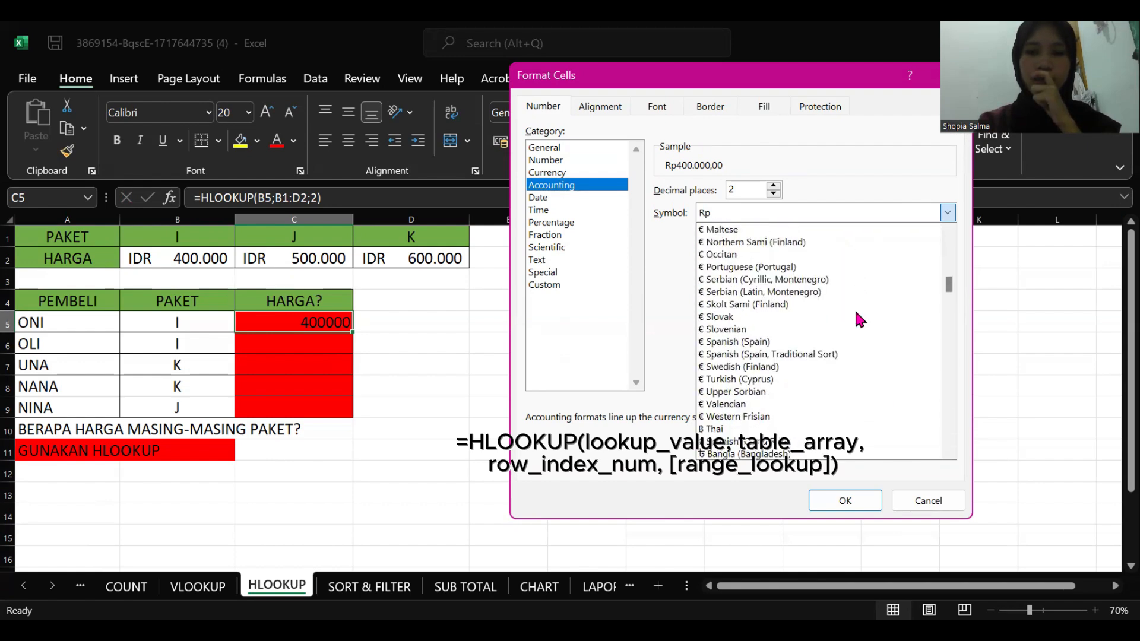
scroll(861, 319, down, 2)
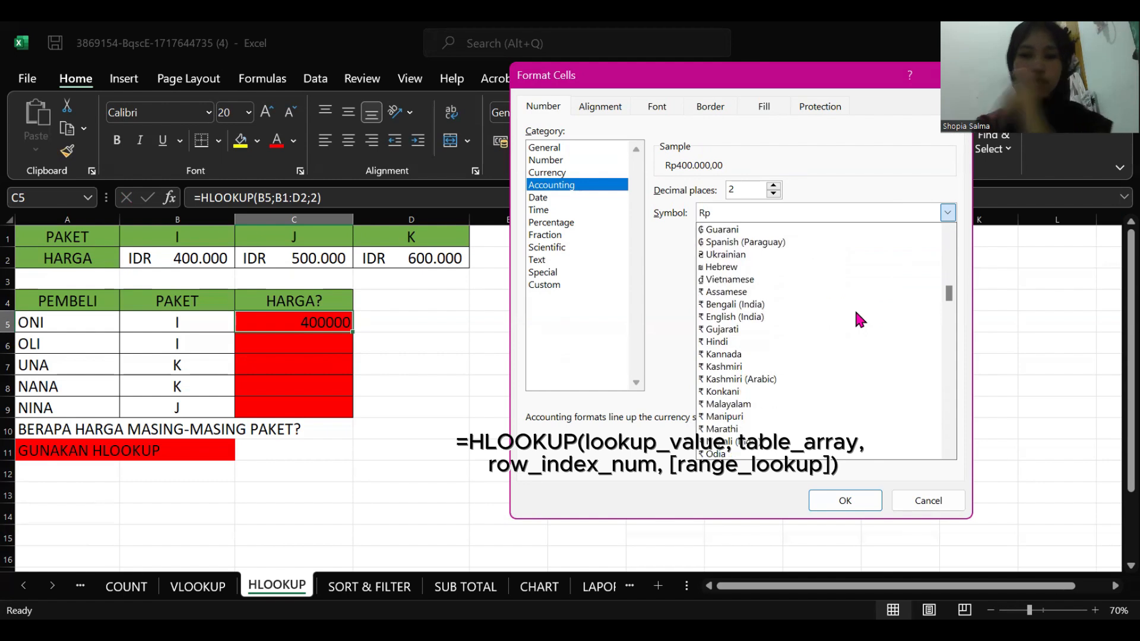
key(i)
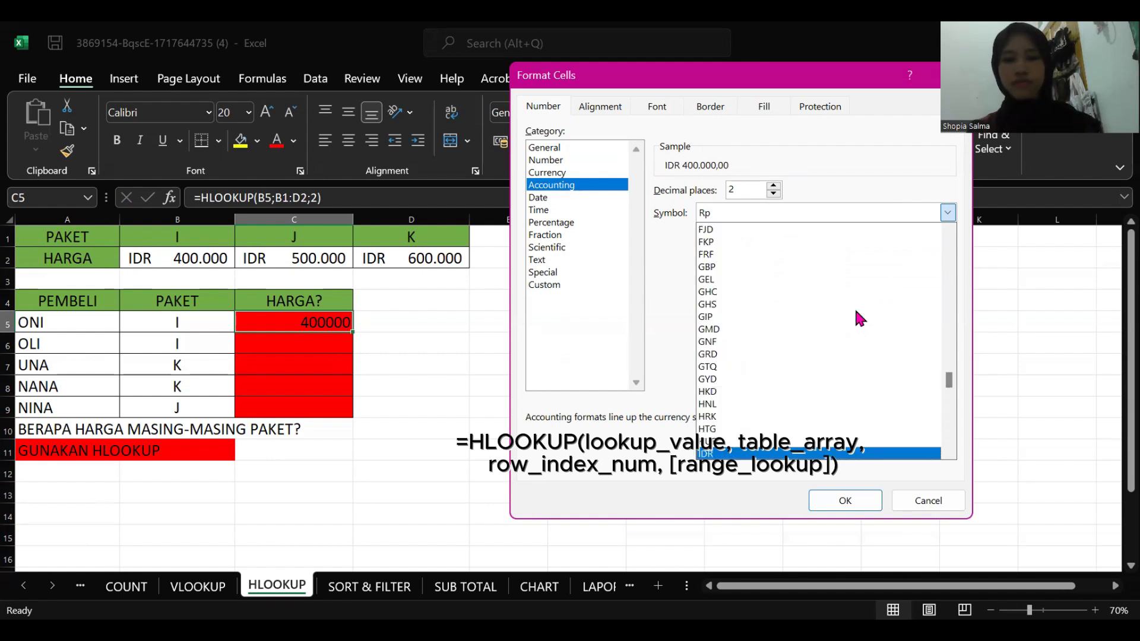
click(793, 459)
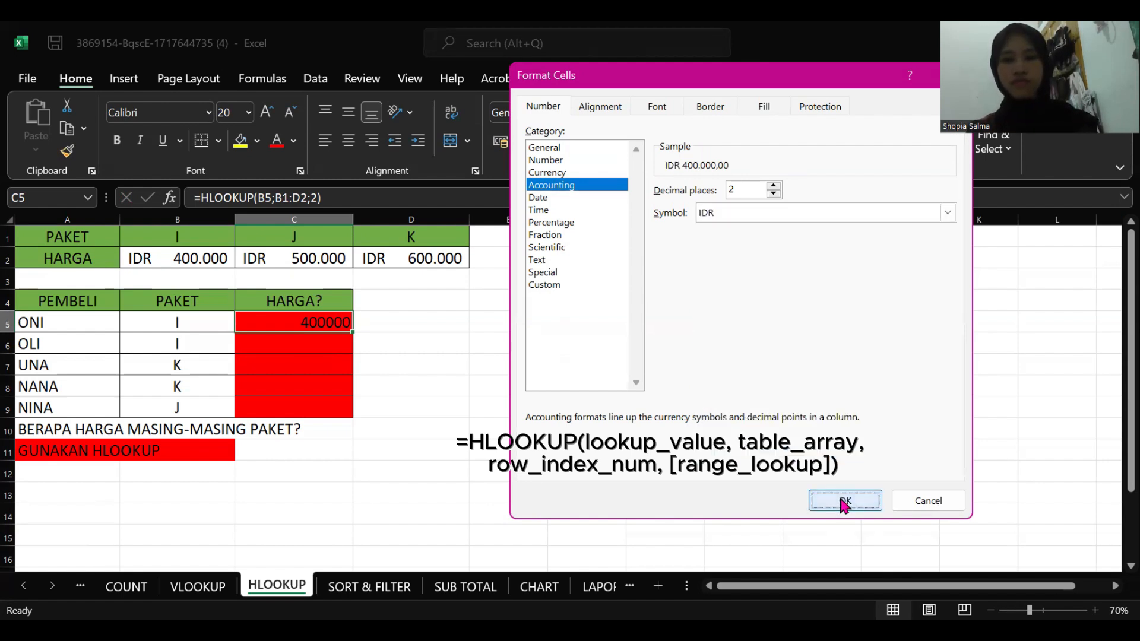
click(845, 501)
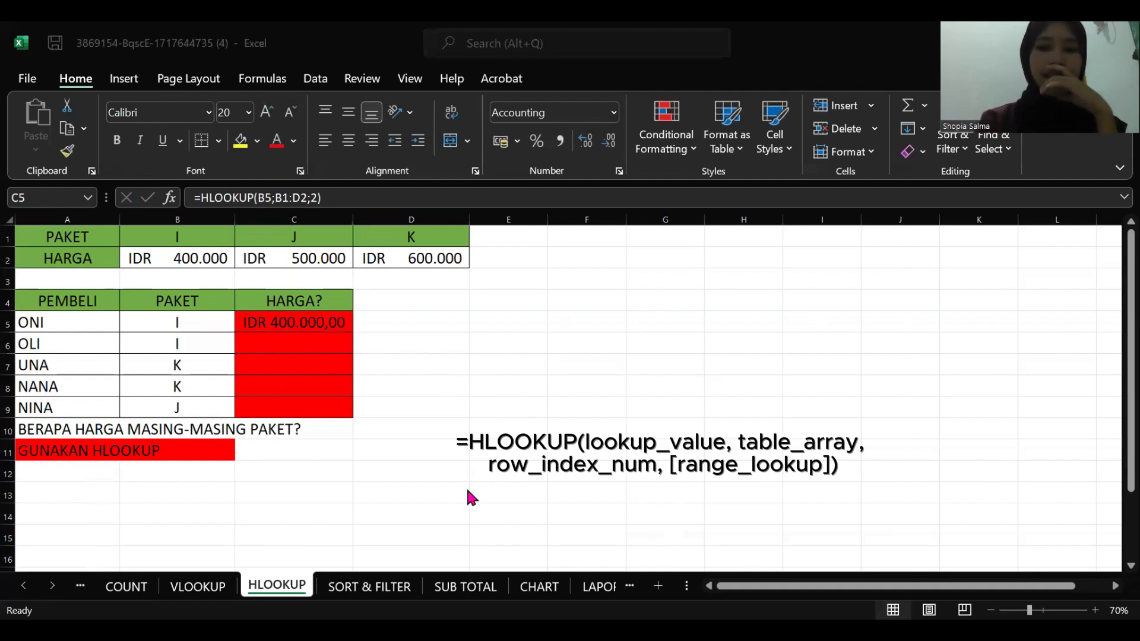
Step: Try to fill the C5 HLOOKUP formula down to C6 and clear the copied result
click(295, 346)
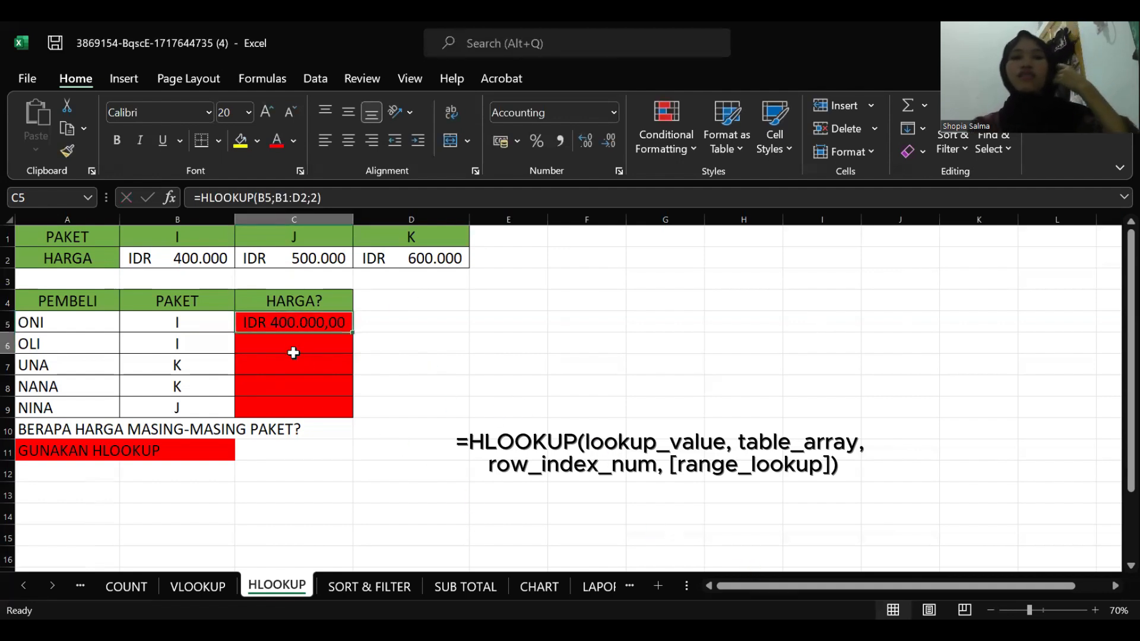
click(313, 323)
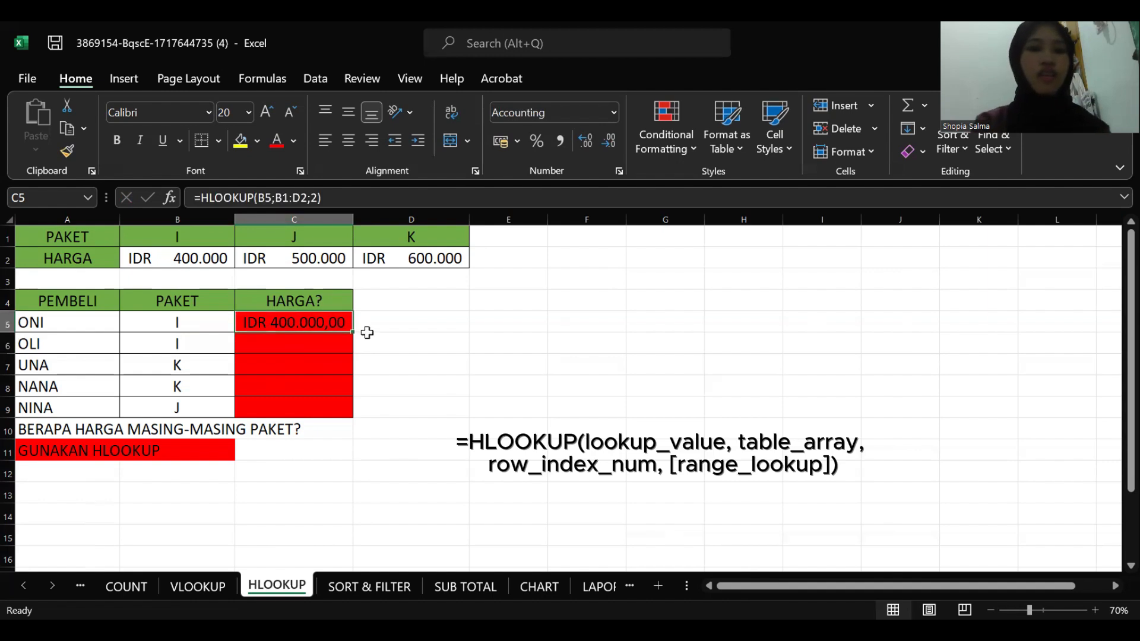
drag(353, 335, 351, 352)
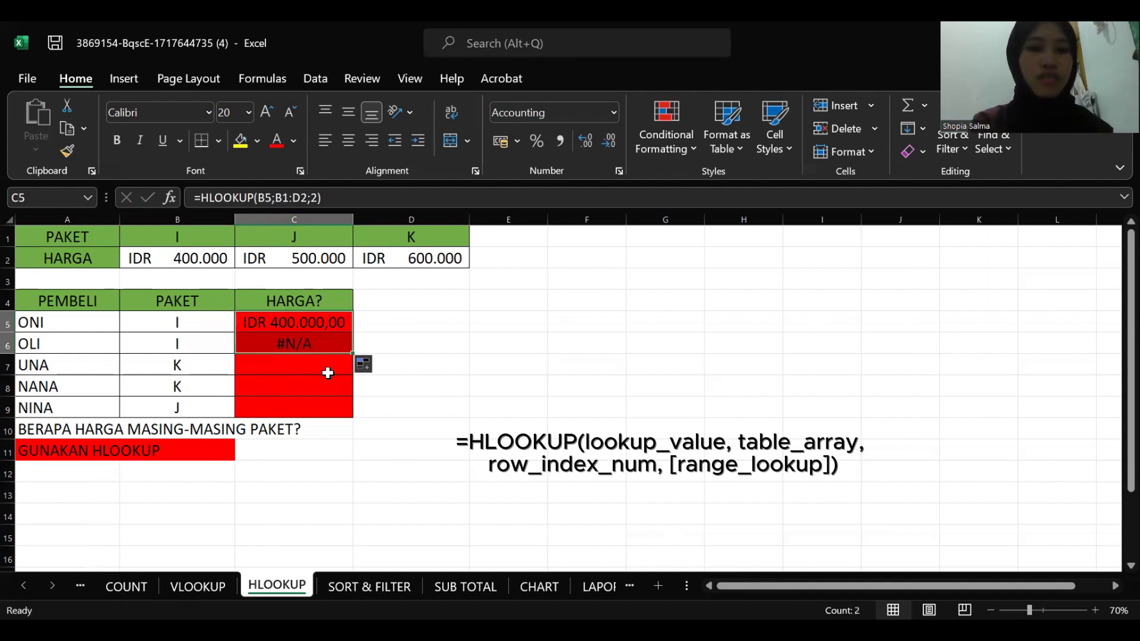
click(349, 199)
click(331, 343)
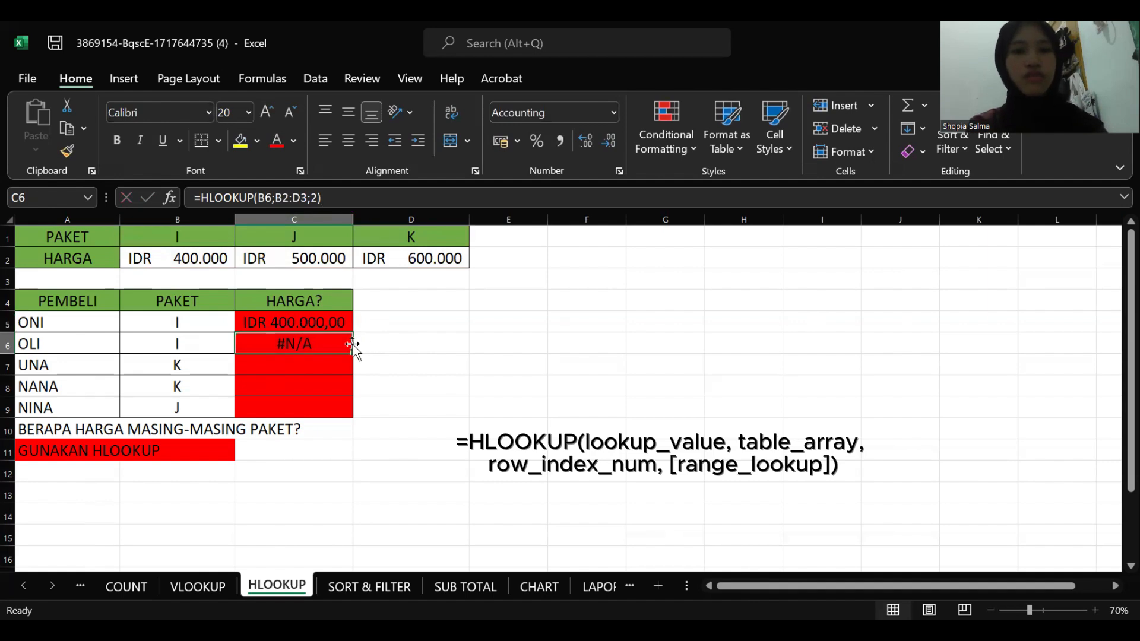
click(350, 303)
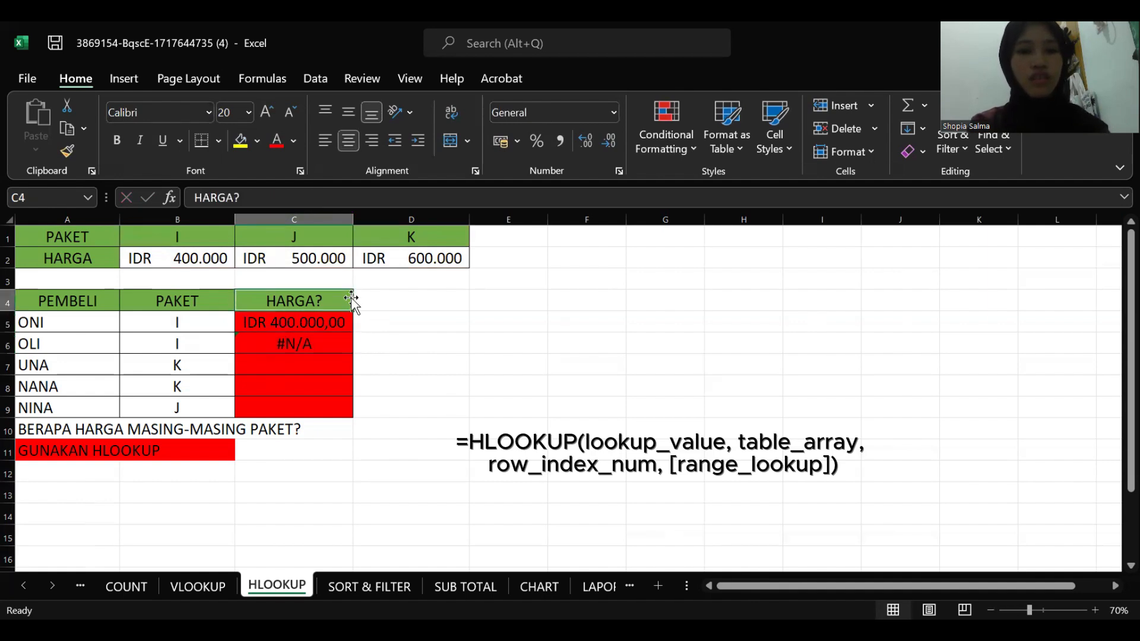
click(335, 346)
key(BackSpace)
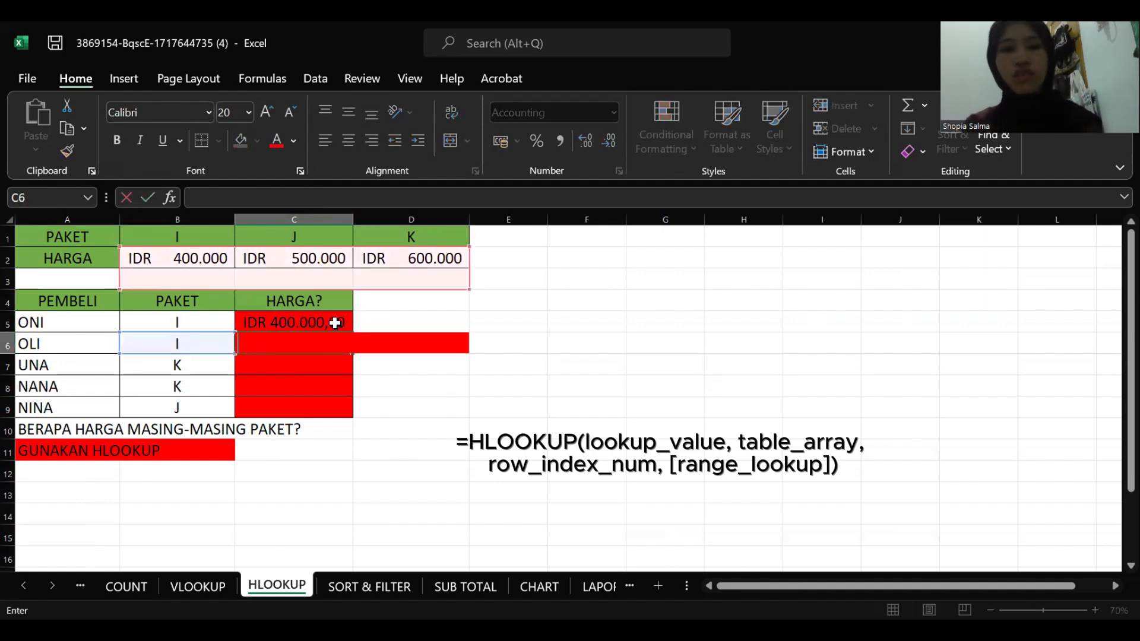
key(Escape)
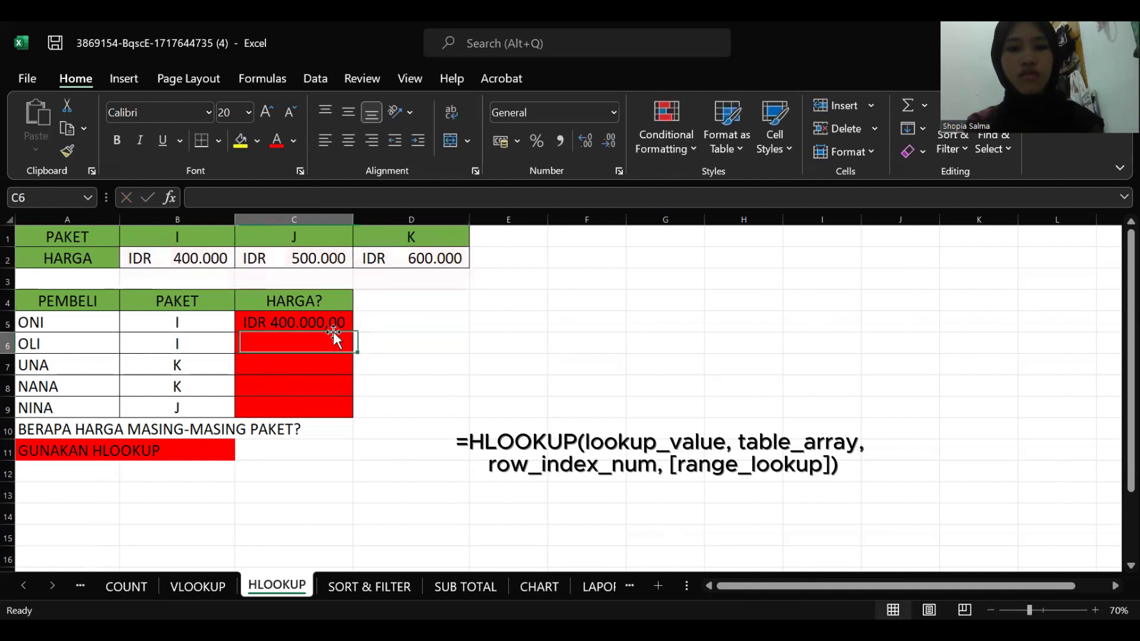
Step: Fill the C5 HLOOKUP formula with its IDR Accounting format down to C6
click(349, 325)
drag(353, 334, 353, 343)
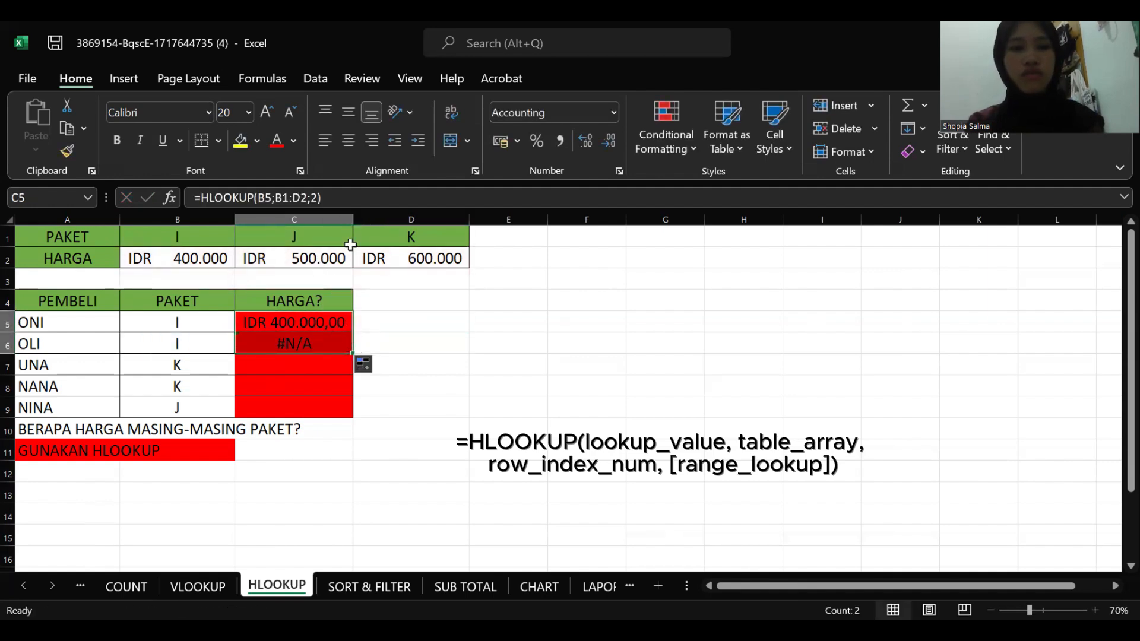
drag(370, 199, 171, 201)
key(BackSpace)
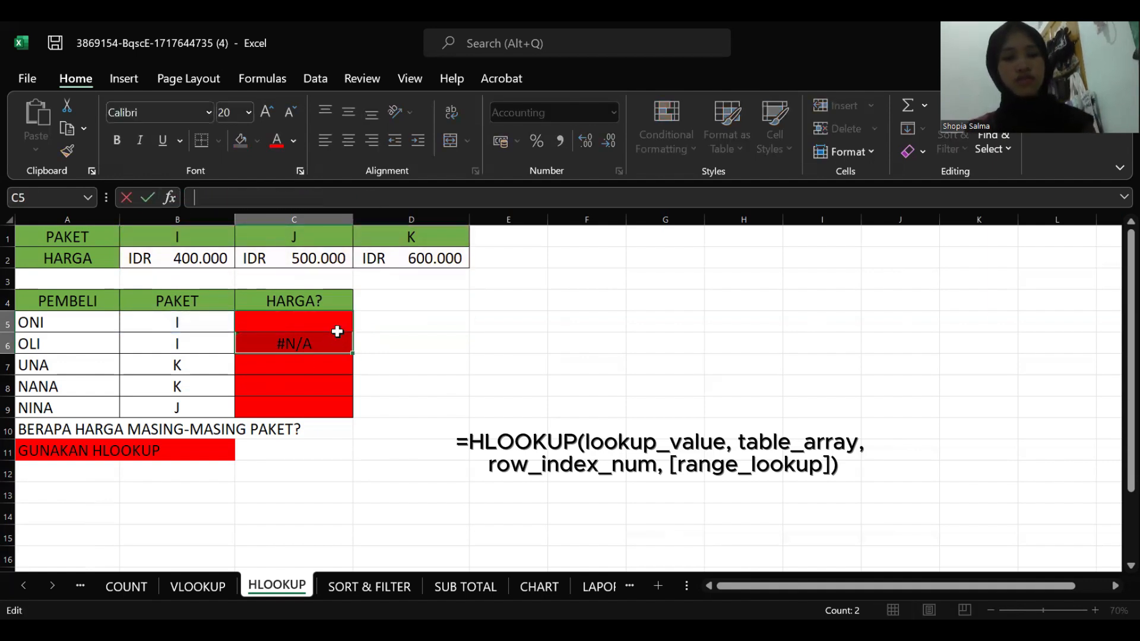
key(ctrl+z)
click(490, 350)
click(462, 342)
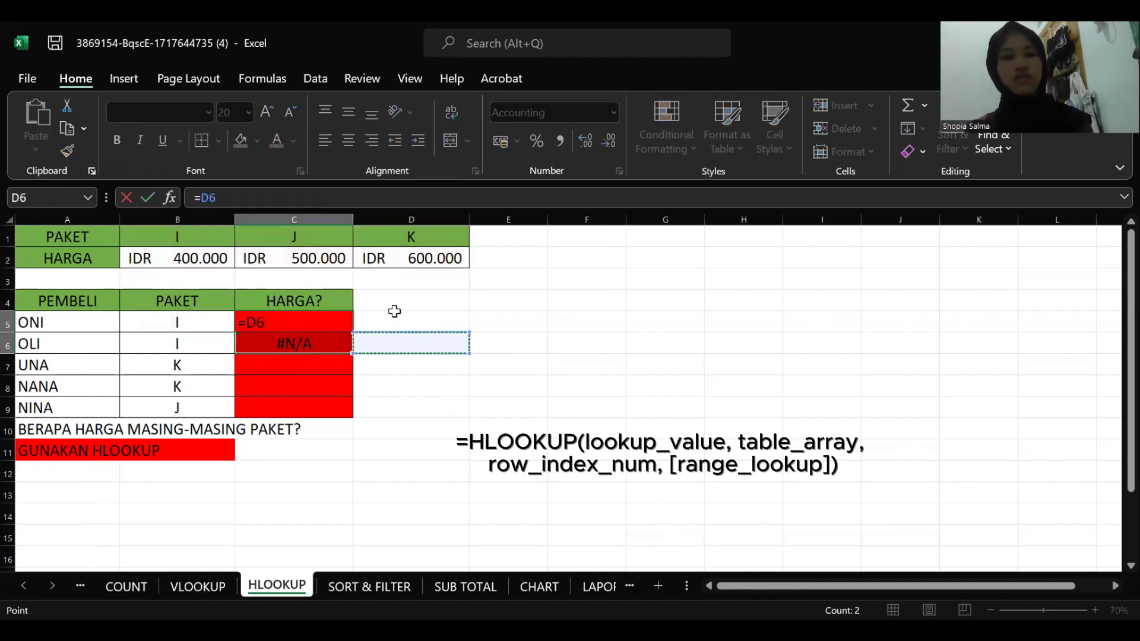
key(ctrl+z)
key(ctrl+z)
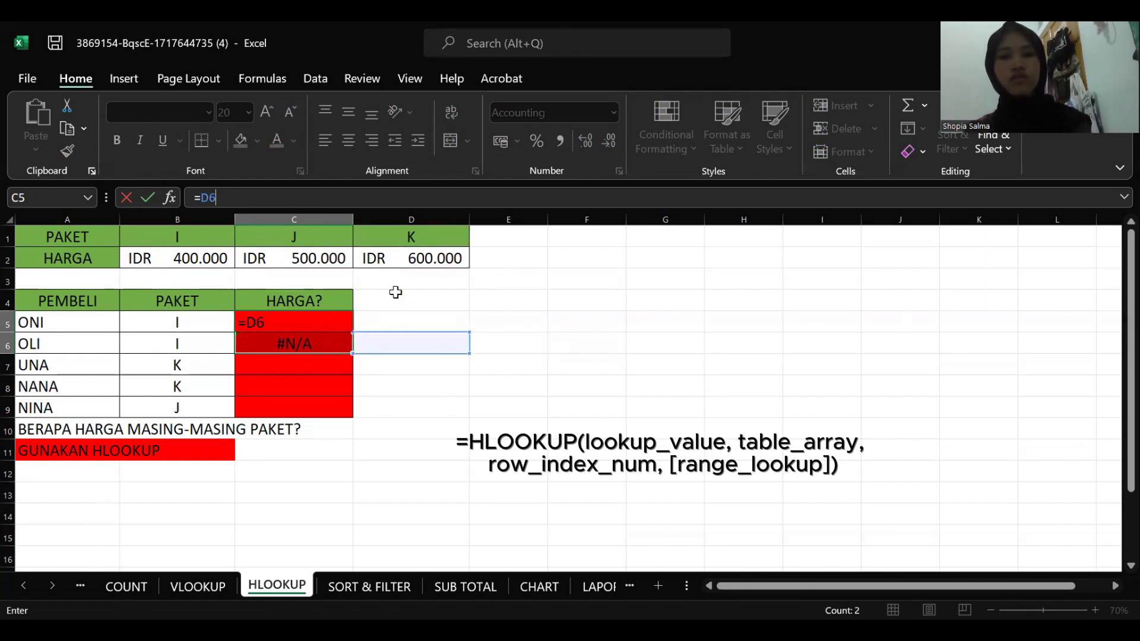
key(Escape)
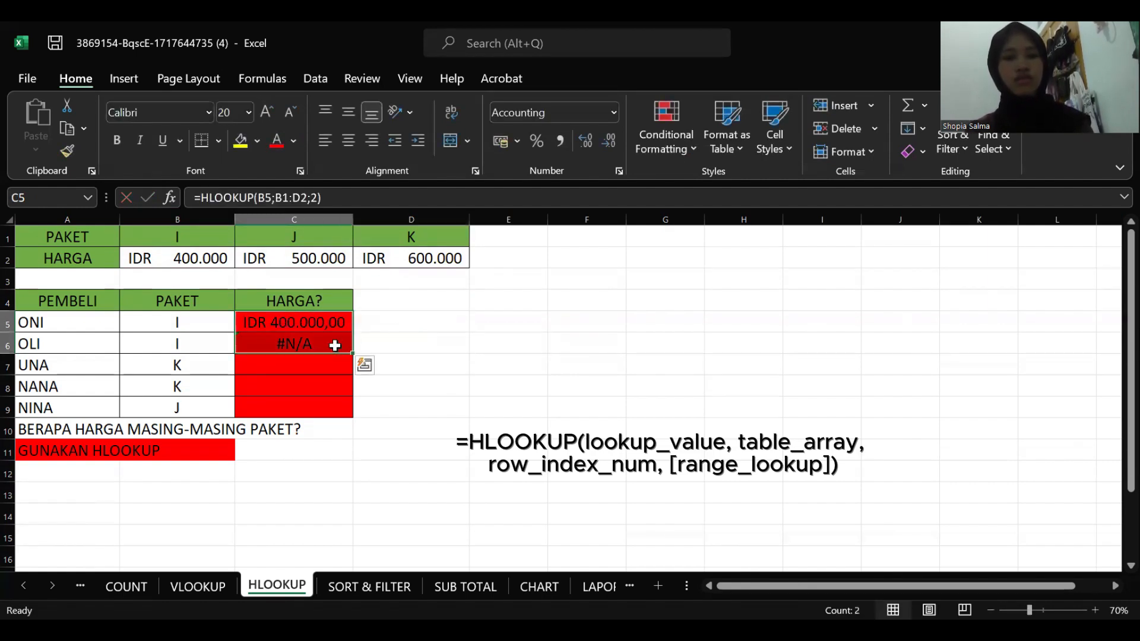
Step: Replace the content of C6 with =HLOOKUP(B6;B1:D2;2) to look up the price of the package in B6
click(335, 346)
key(Delete)
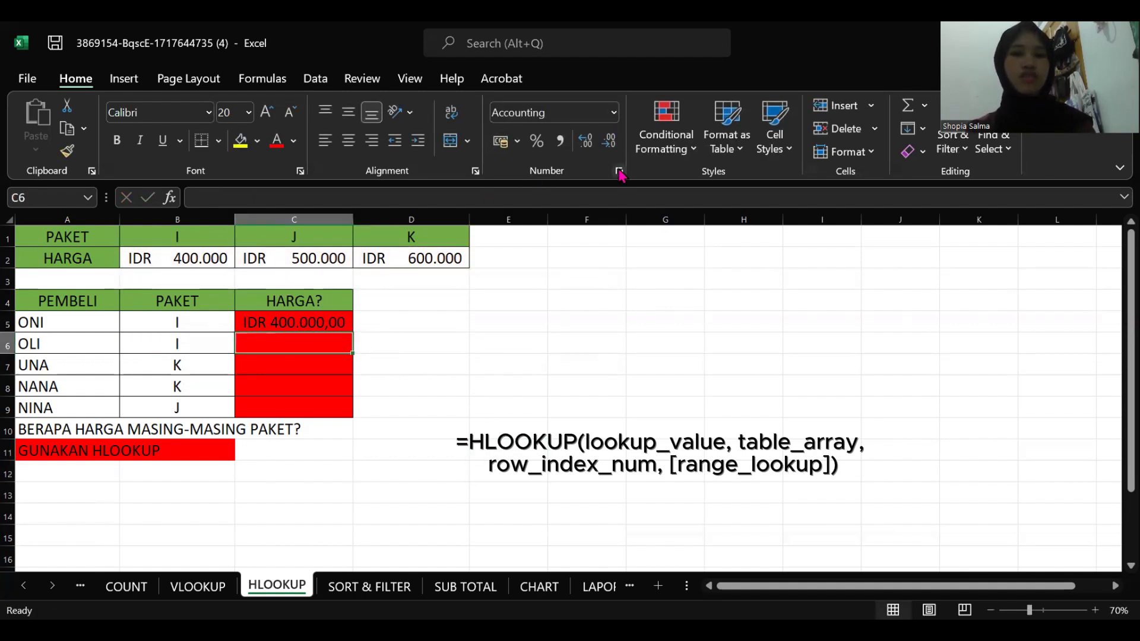
click(306, 199)
text(=)
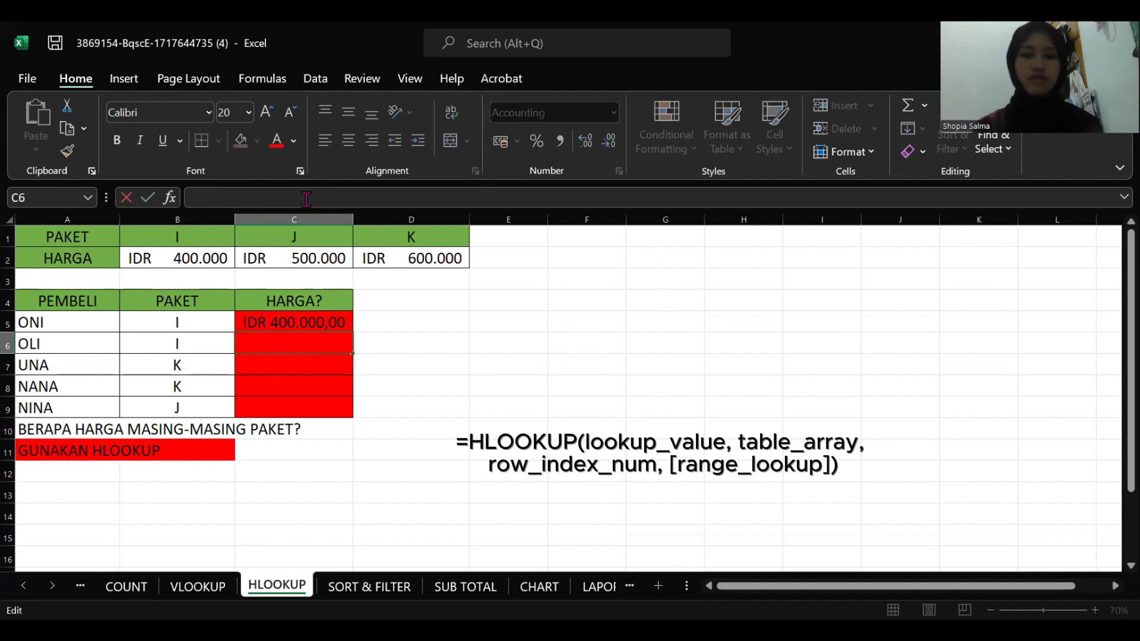
text(HLOOKU)
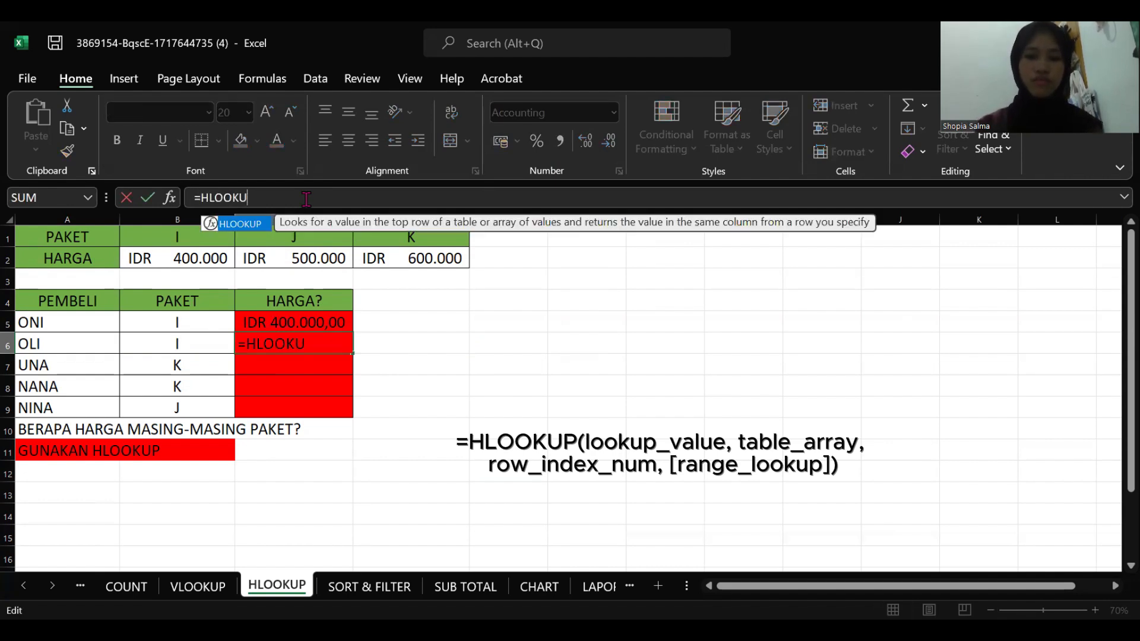
text(P()
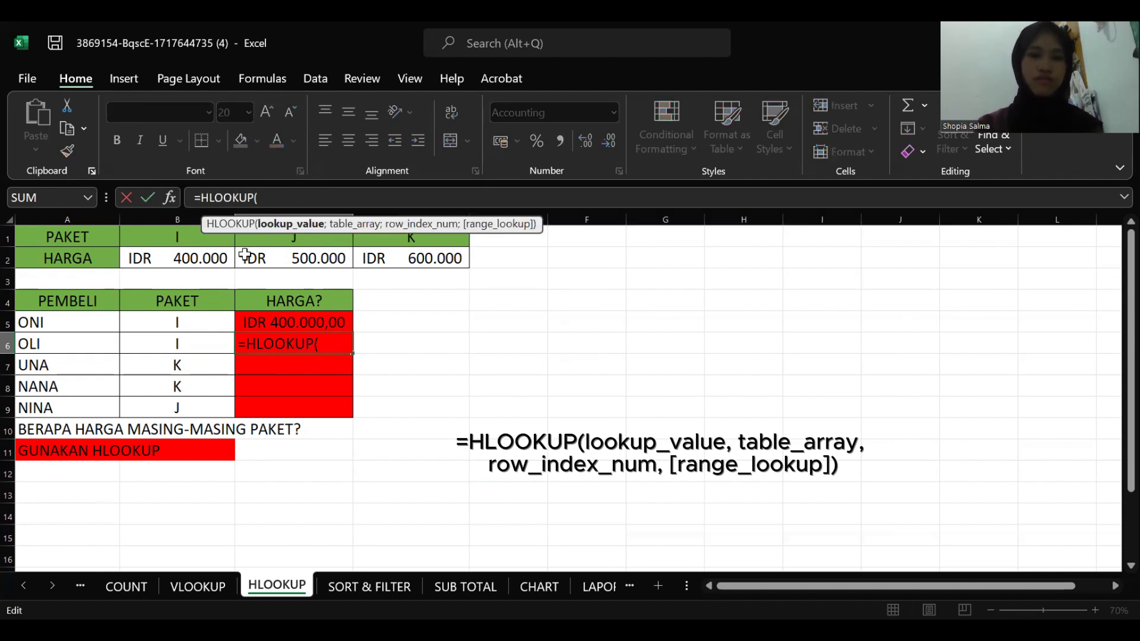
click(209, 344)
text(;)
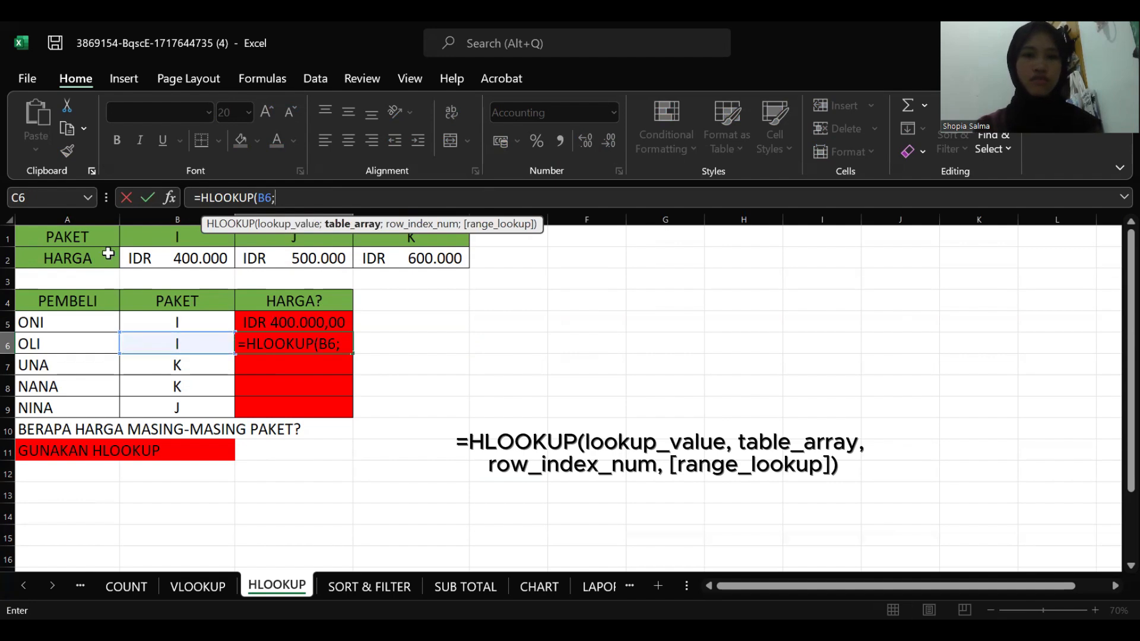
drag(139, 241, 439, 260)
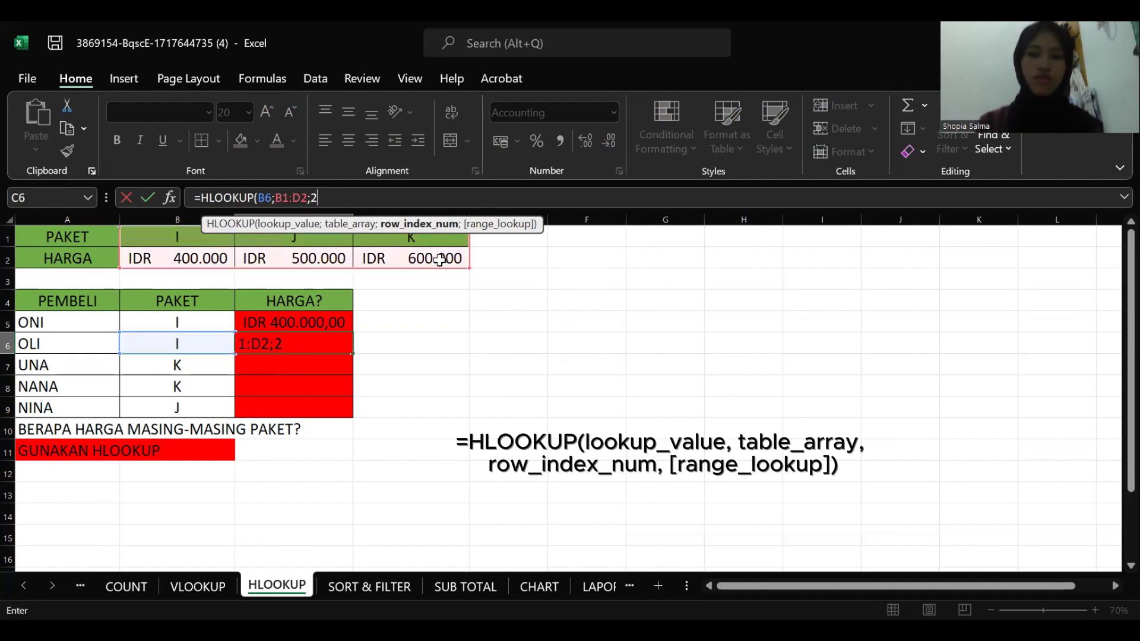
key(Return)
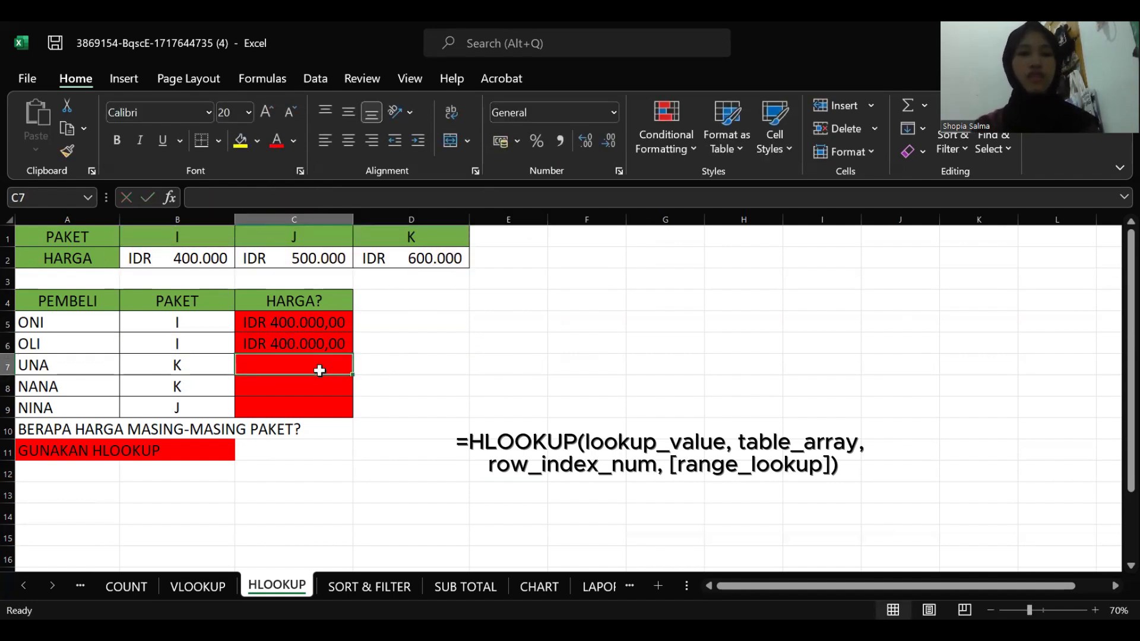
Step: Try to look up the price of the package in B7 by entering =VLOOKUP(B7;B1:D2;2) in C7
text(=)
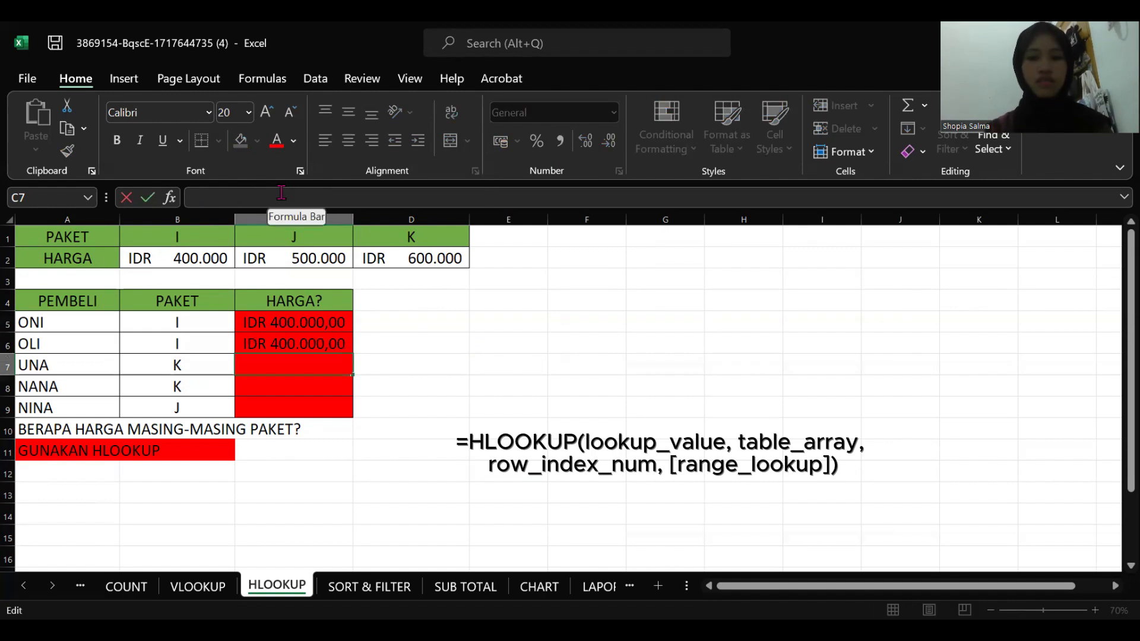
text(VLOOKUP)
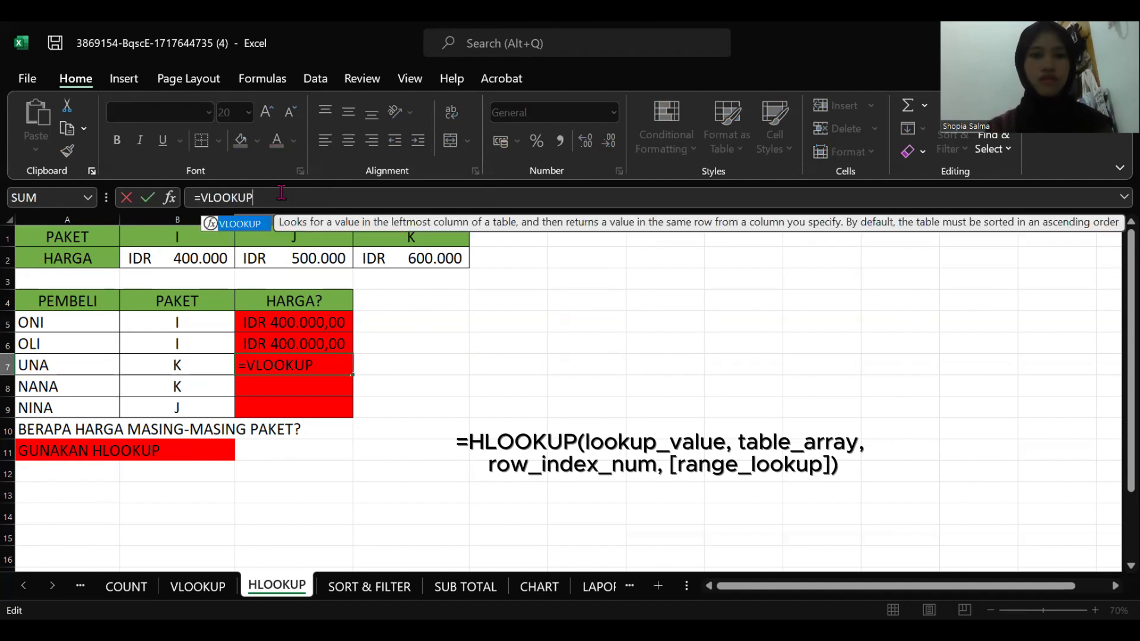
text(()
click(185, 366)
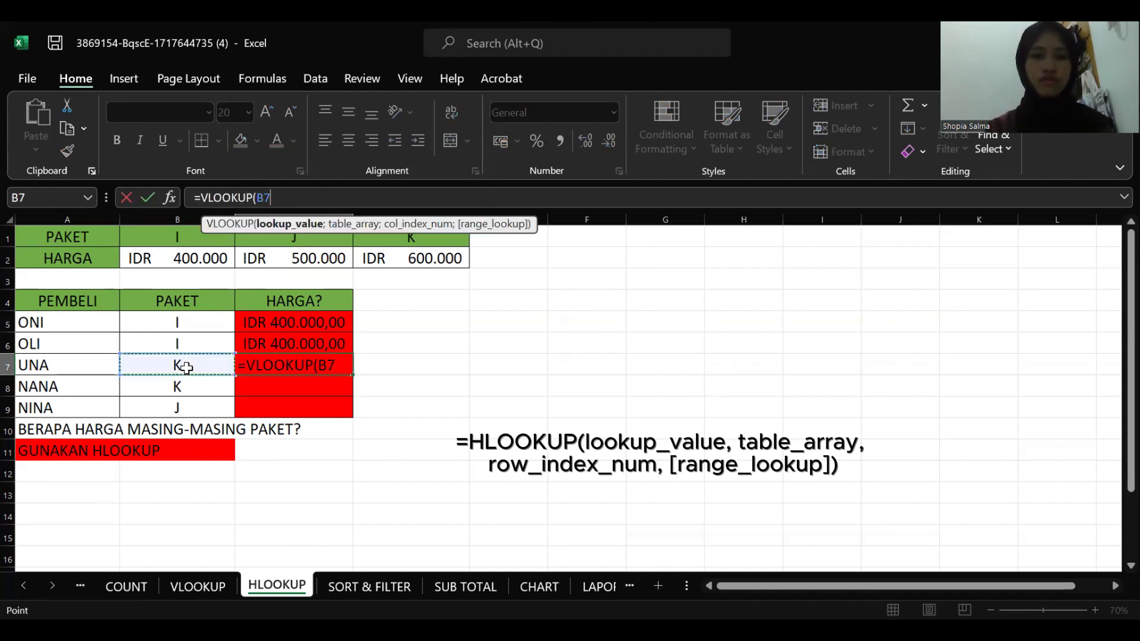
text(;)
click(161, 237)
text(:D2;2)
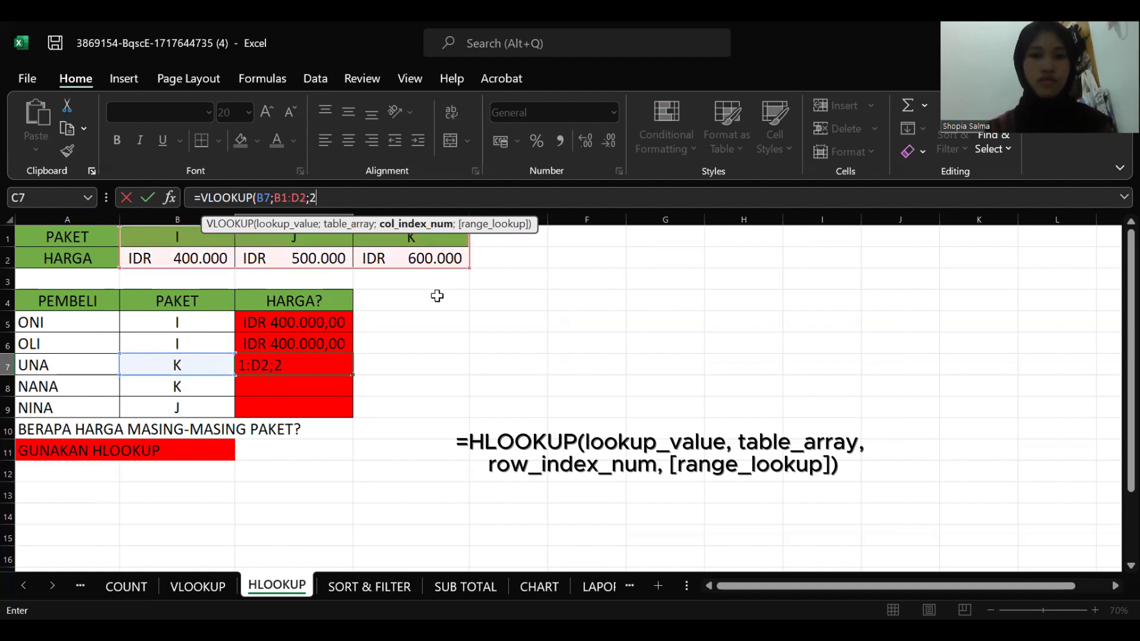
key(Return)
click(287, 367)
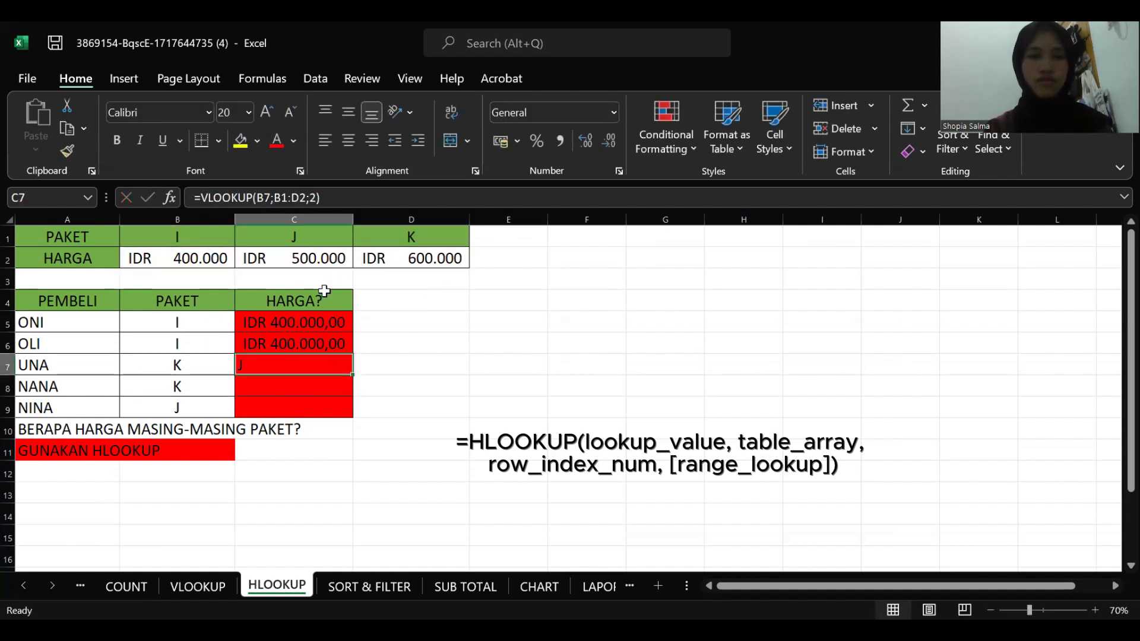
Step: Clear the mistaken VLOOKUP formula from C7
click(208, 197)
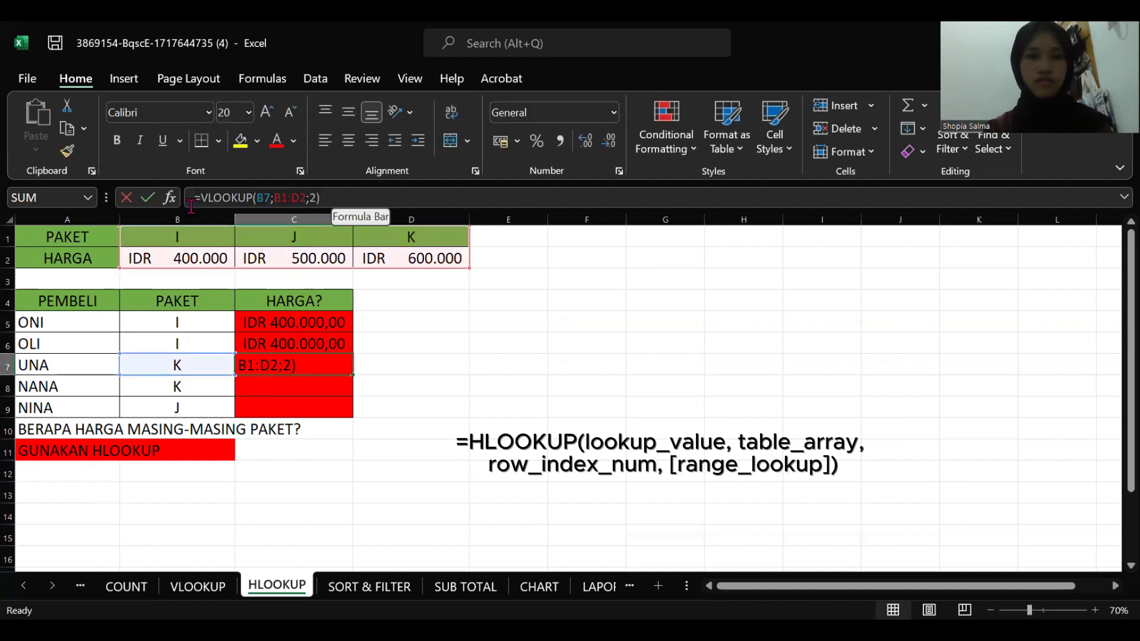
click(191, 206)
click(290, 352)
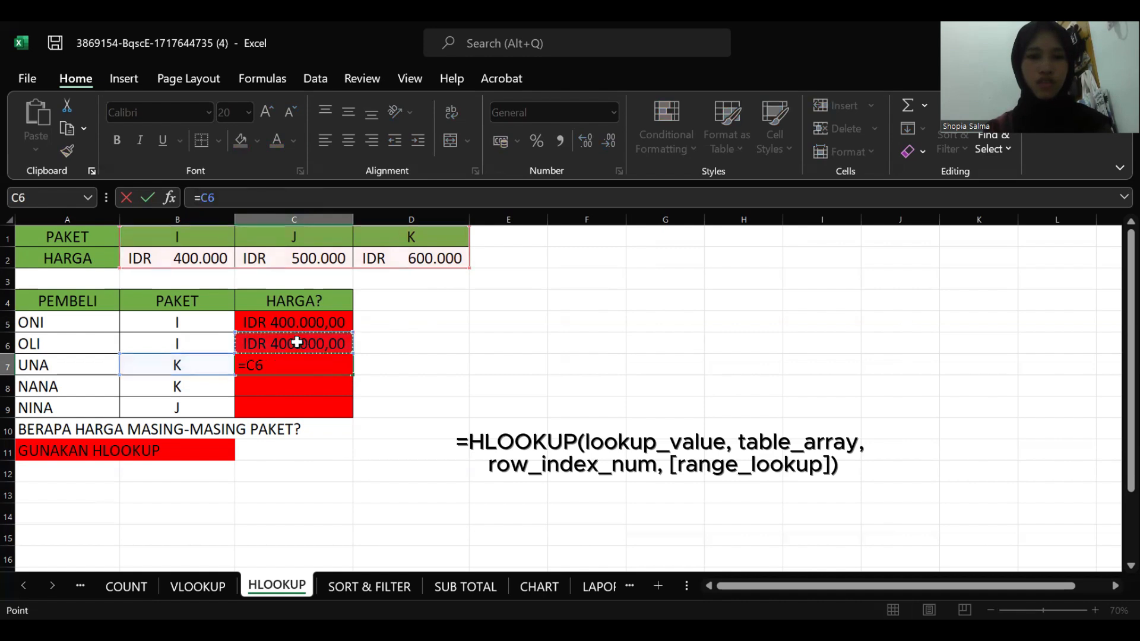
click(305, 366)
key(ctrl+z)
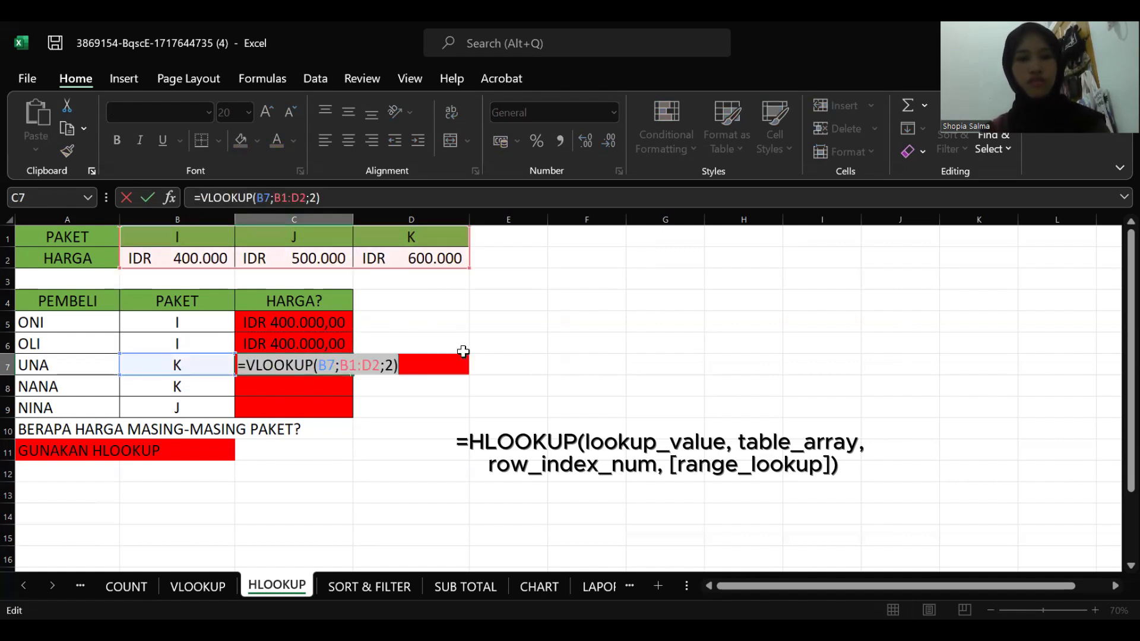
drag(419, 373, 242, 373)
key(BackSpace)
key(BackSpace)
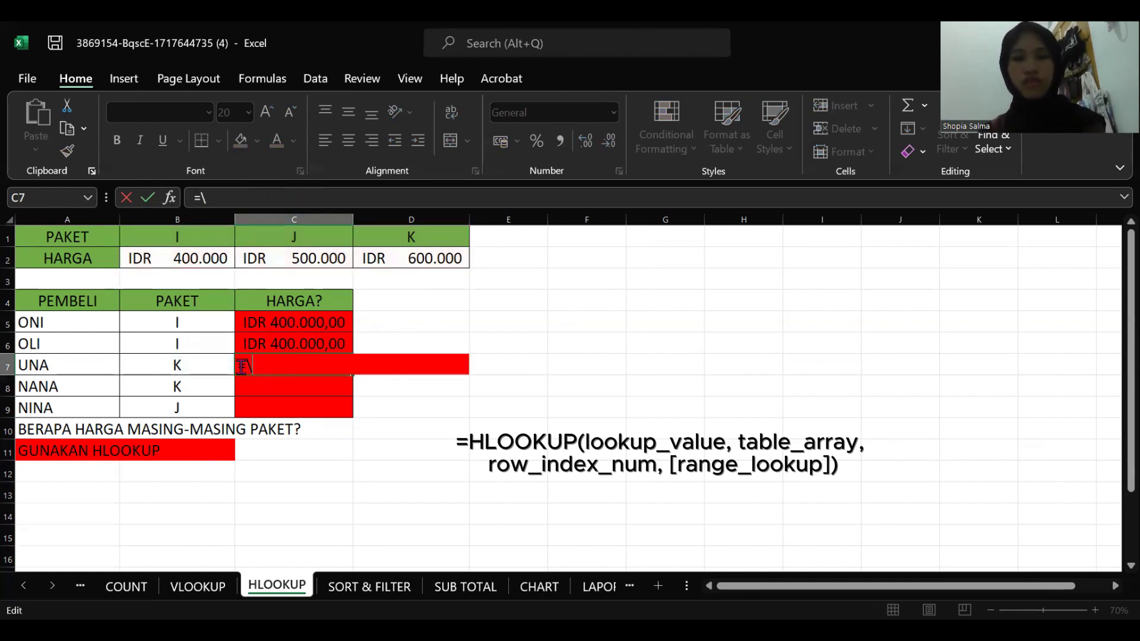
click(316, 346)
click(303, 362)
Step: Enter =HLOOKUP(B7;B1:D2;2) in C7 to look up the price of the package in B7
text(=)
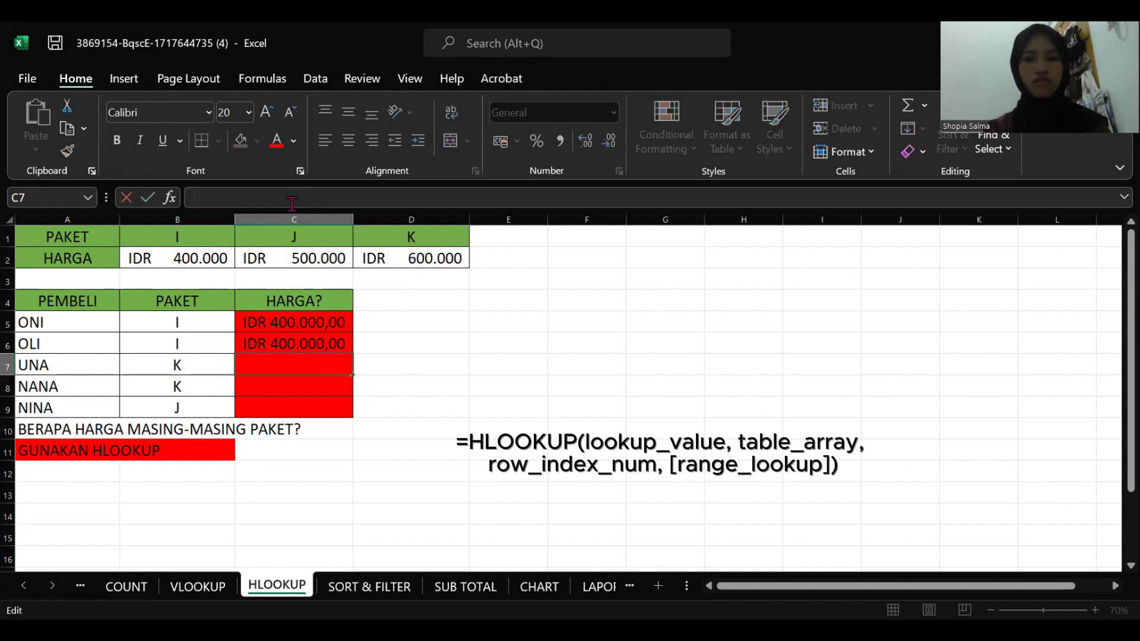
text(HLOO)
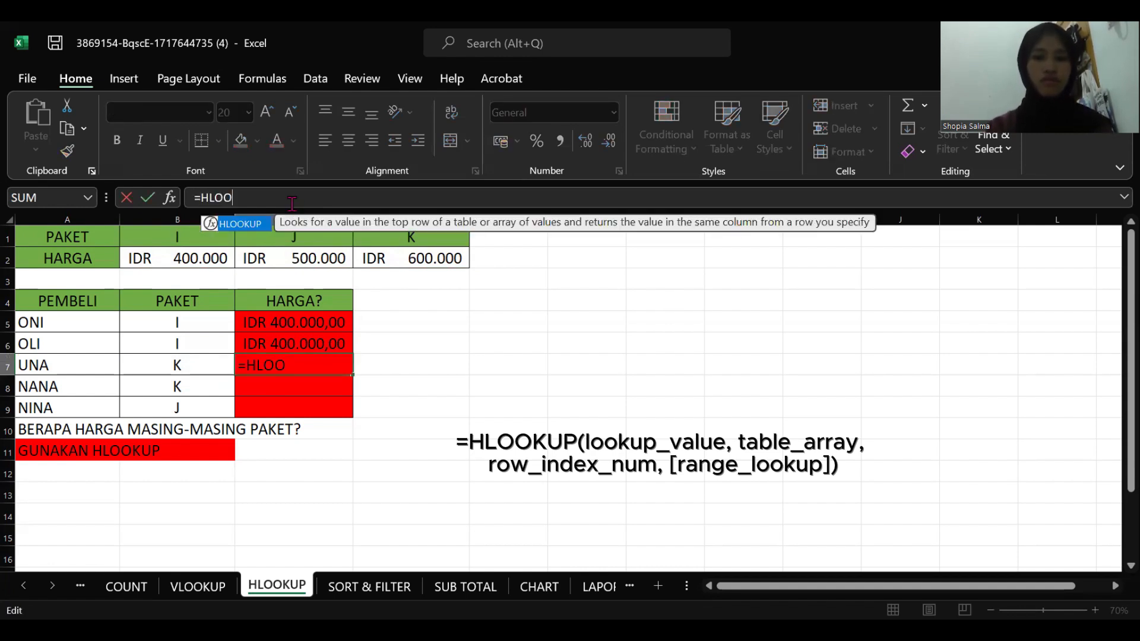
text(KUP()
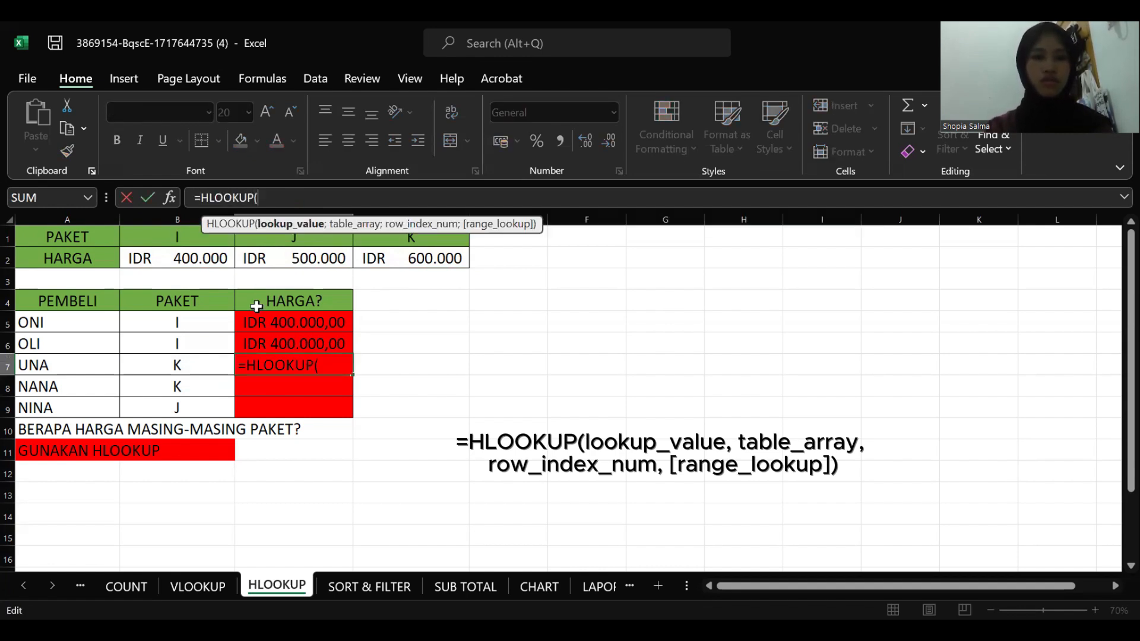
click(208, 363)
text(;)
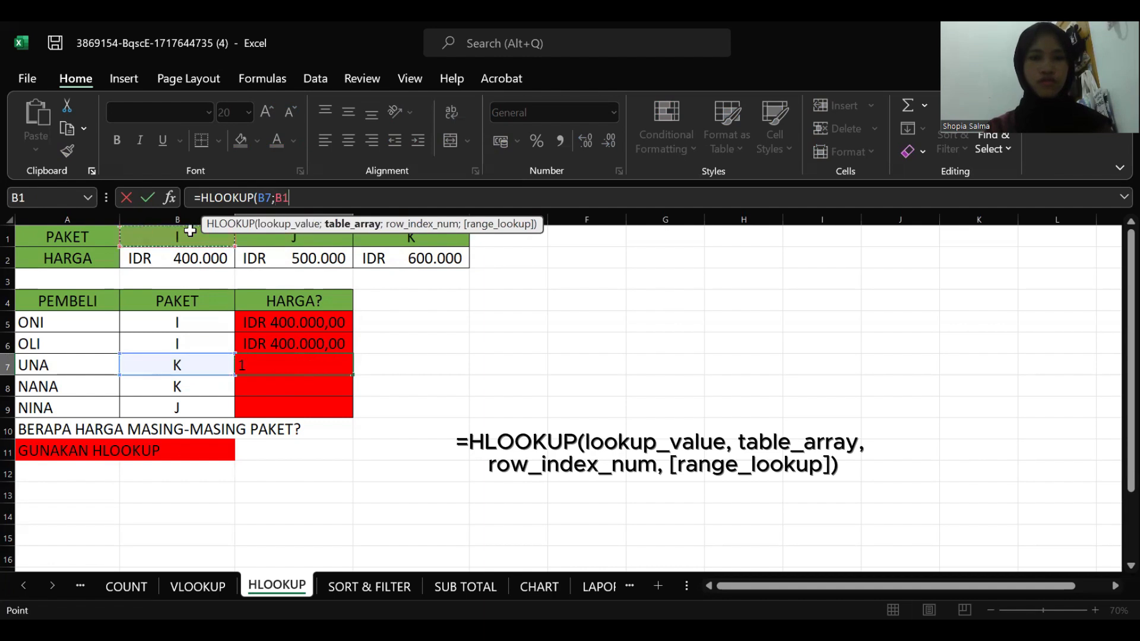
drag(187, 236, 402, 260)
text(;)
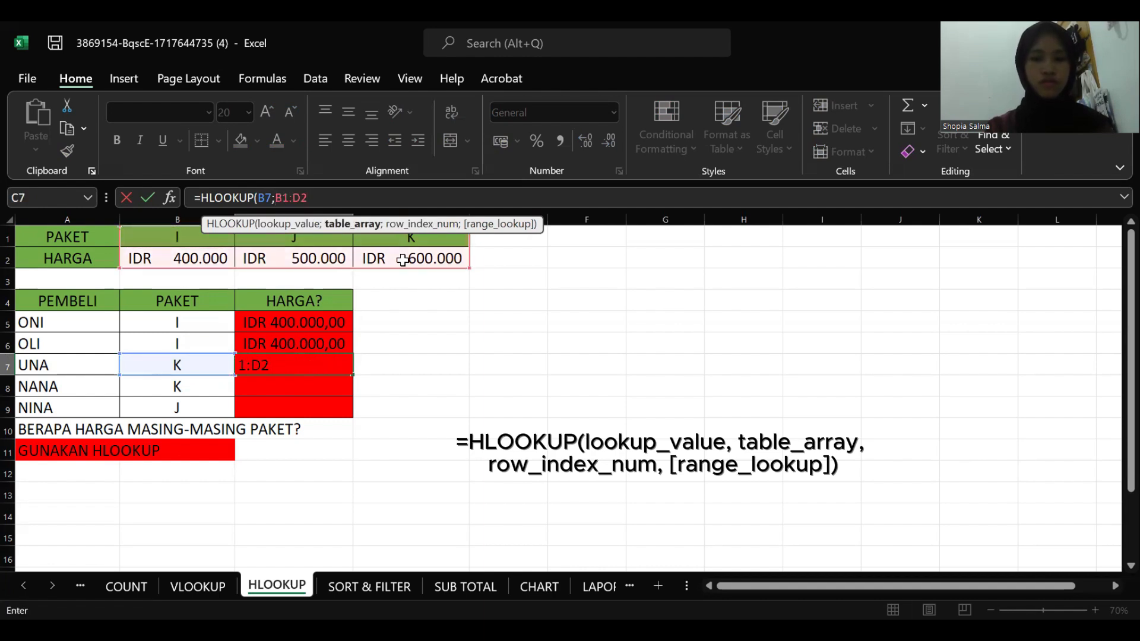
text(2)
key(Return)
Step: Format the price in C7 as Accounting with the IDR symbol and 2 decimal places
click(351, 369)
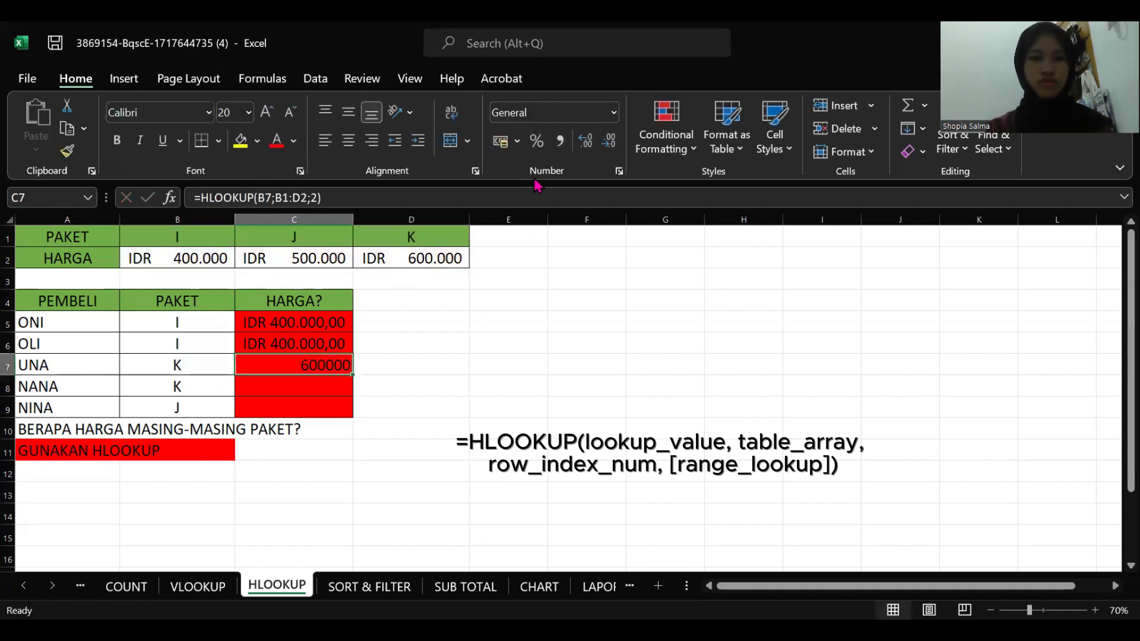
click(618, 173)
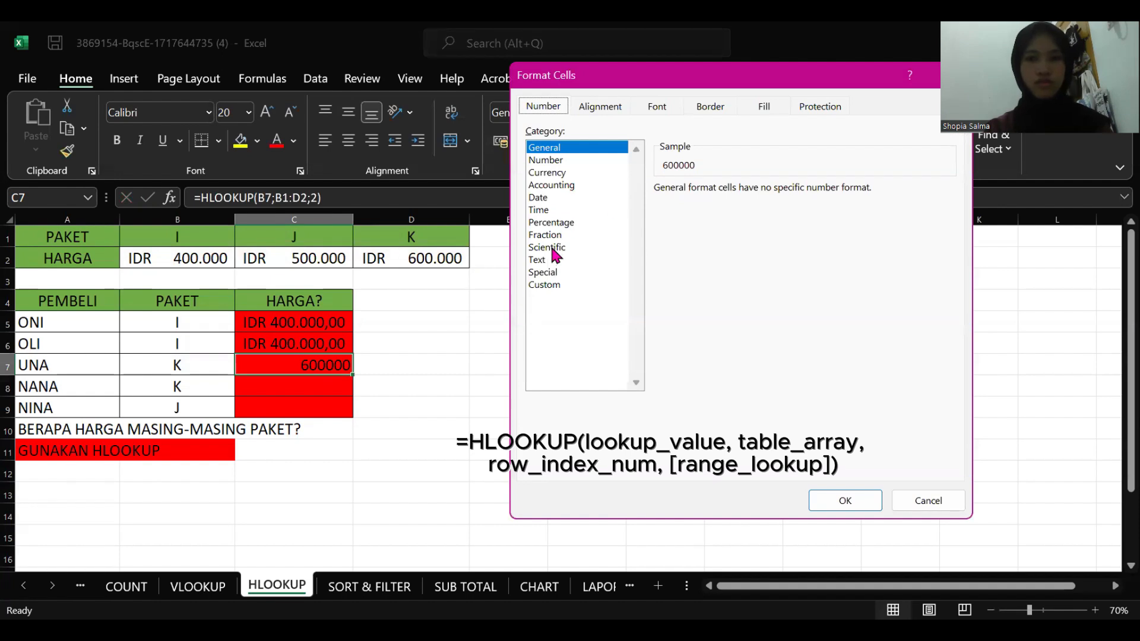
click(551, 185)
click(763, 211)
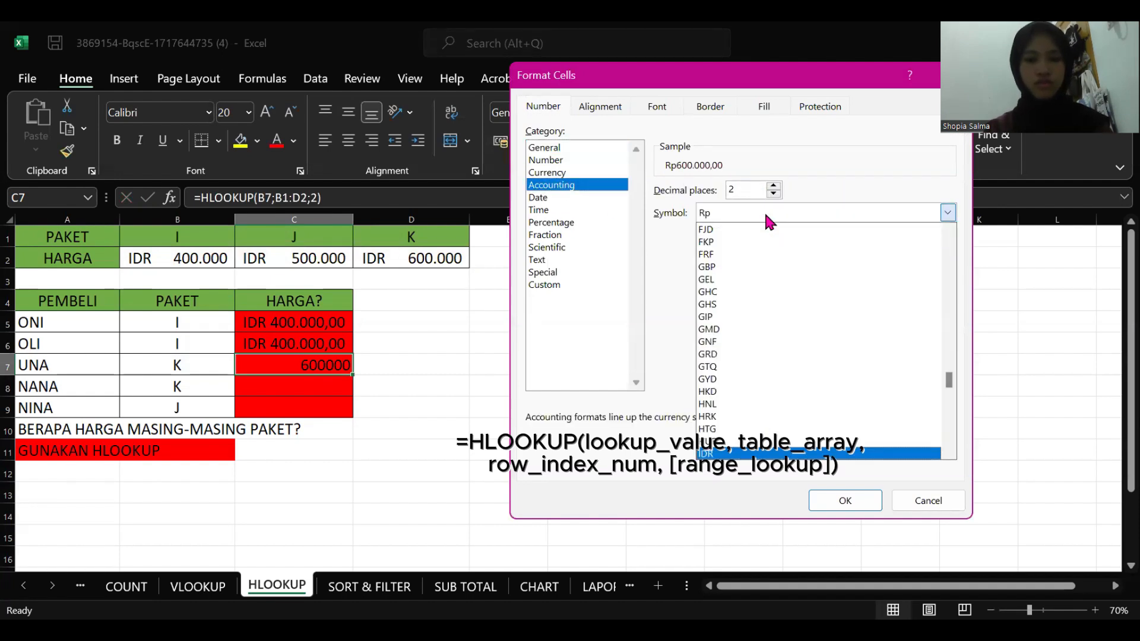
click(731, 454)
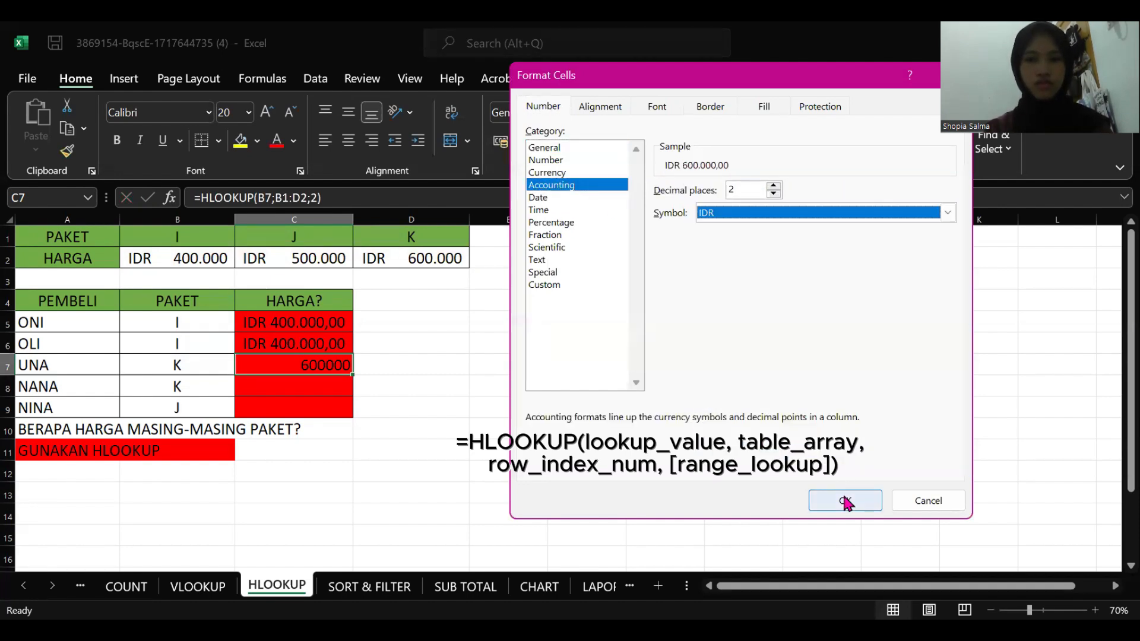
click(845, 502)
Step: Enter =HLOOKUP(B8;B1:D2;2) in C8 to look up the price of the package in B8
drag(353, 376, 331, 386)
click(247, 383)
text(=)
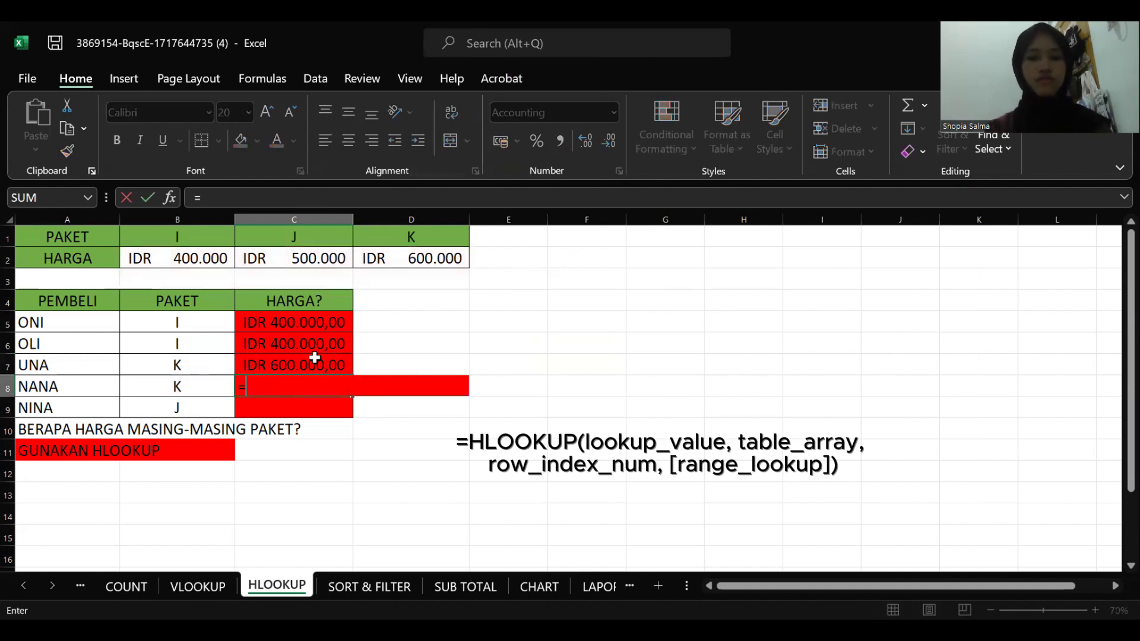
text(HLOOKUP)
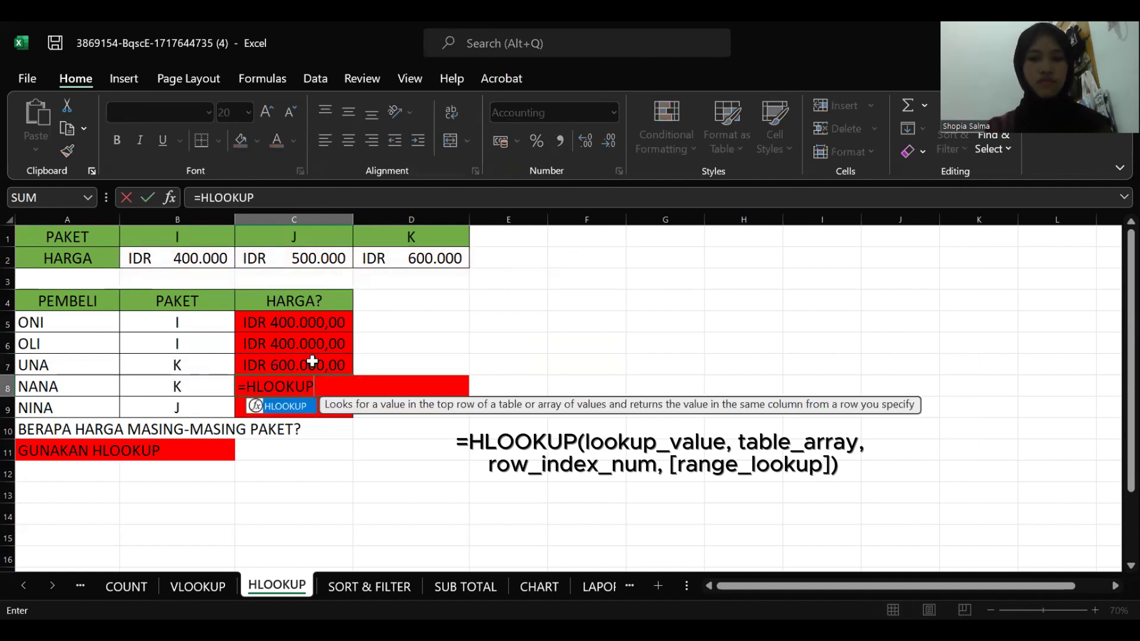
text(()
click(196, 385)
text(;)
click(228, 237)
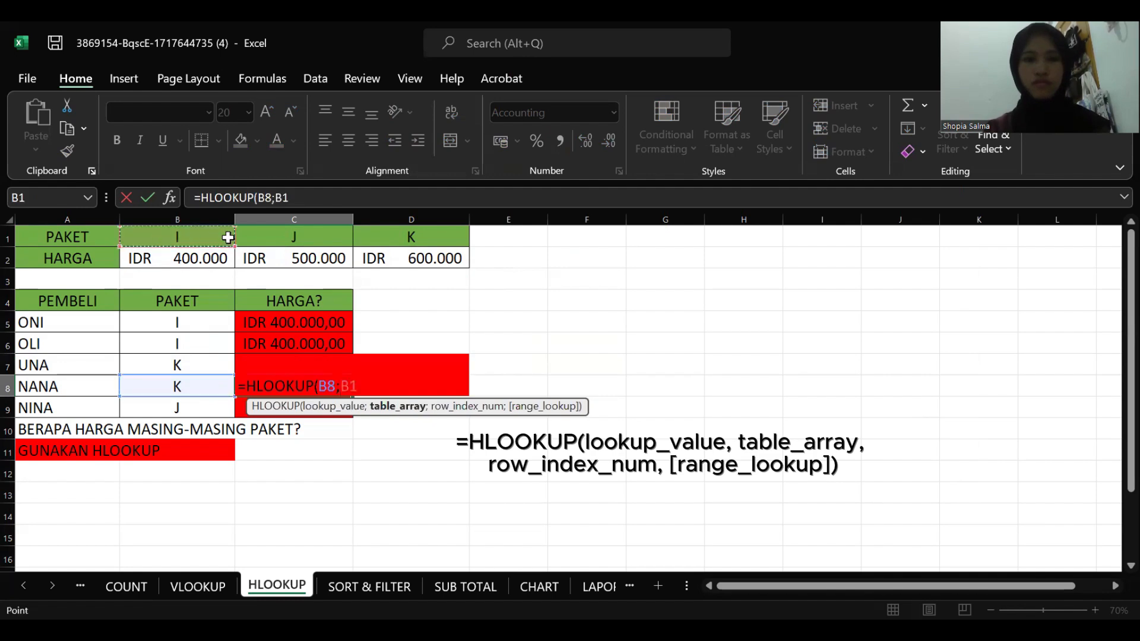
shift+click(401, 250)
text(;2)
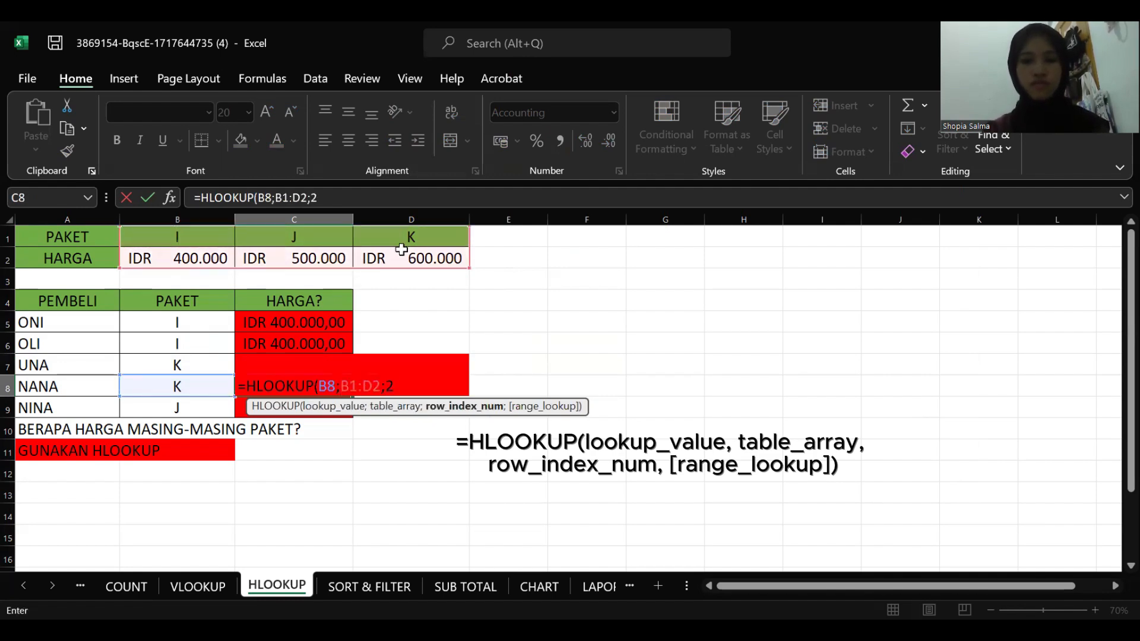
key(Return)
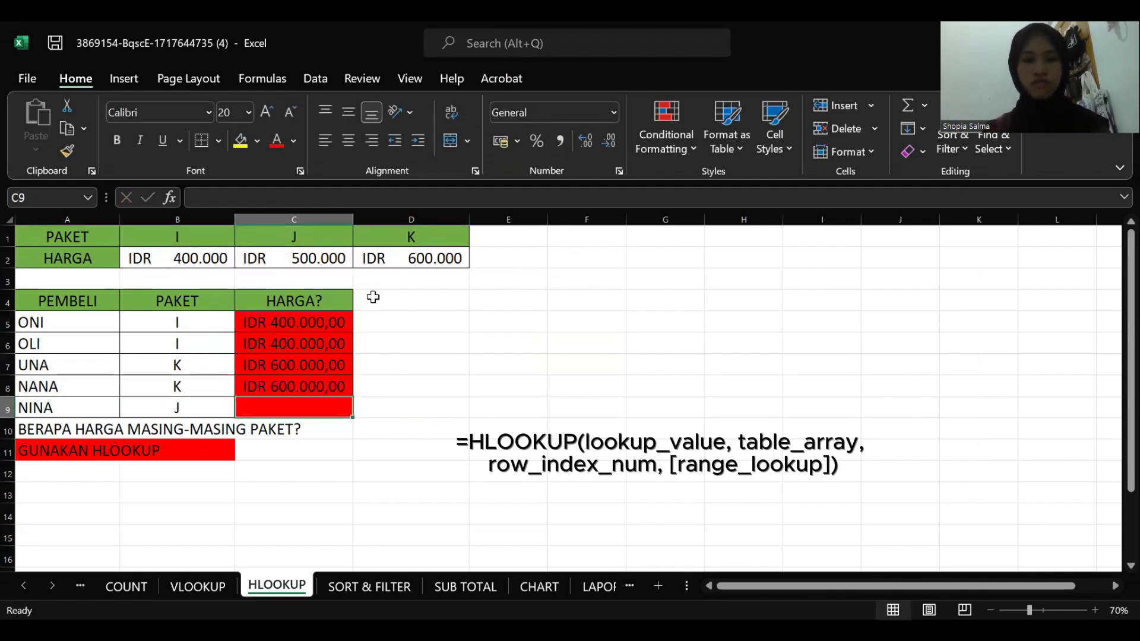
Step: Enter =HLOOKUP(B9;B1:D2;2) in C9 to look up the price of the package in B9
click(334, 200)
text(=)
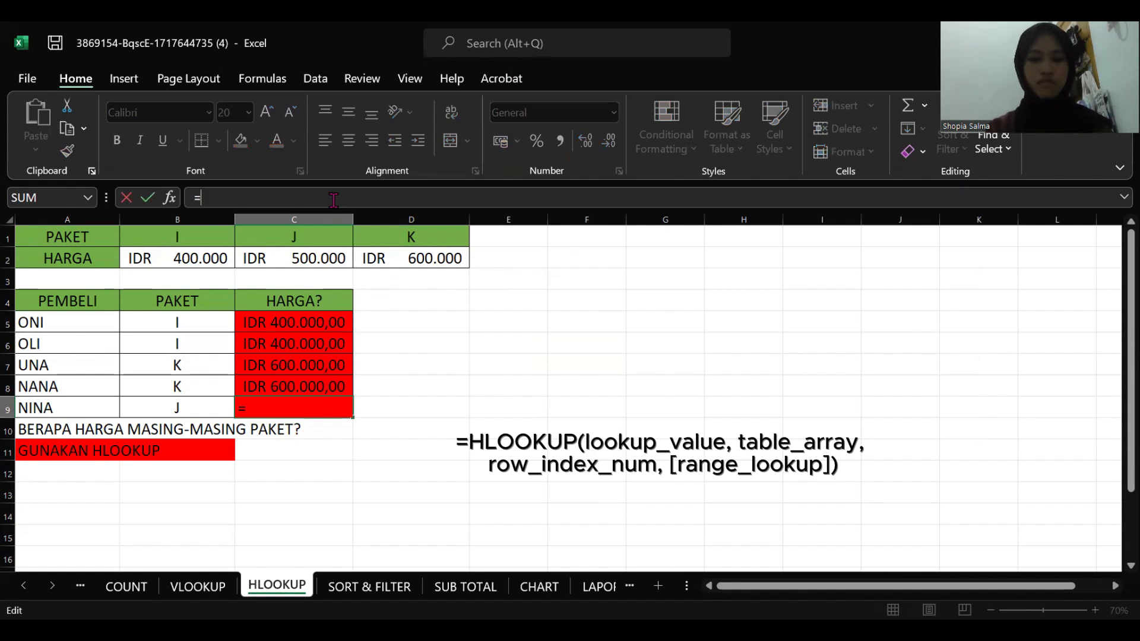
text(HLOOKUP()
click(205, 408)
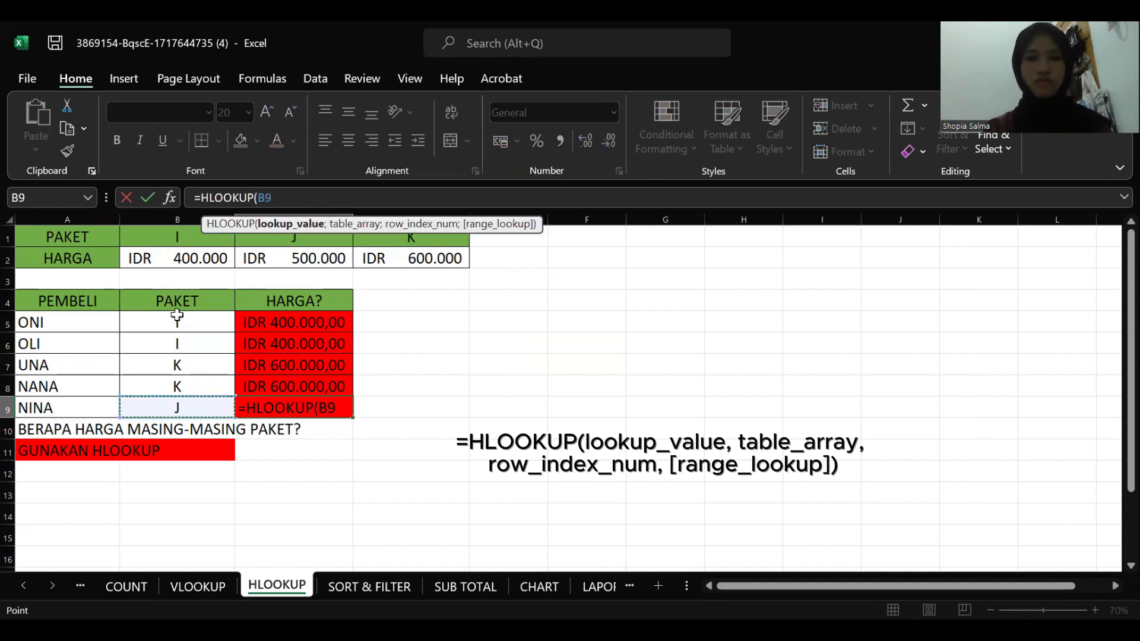
text(;)
click(217, 242)
drag(217, 242, 384, 257)
text(;2)
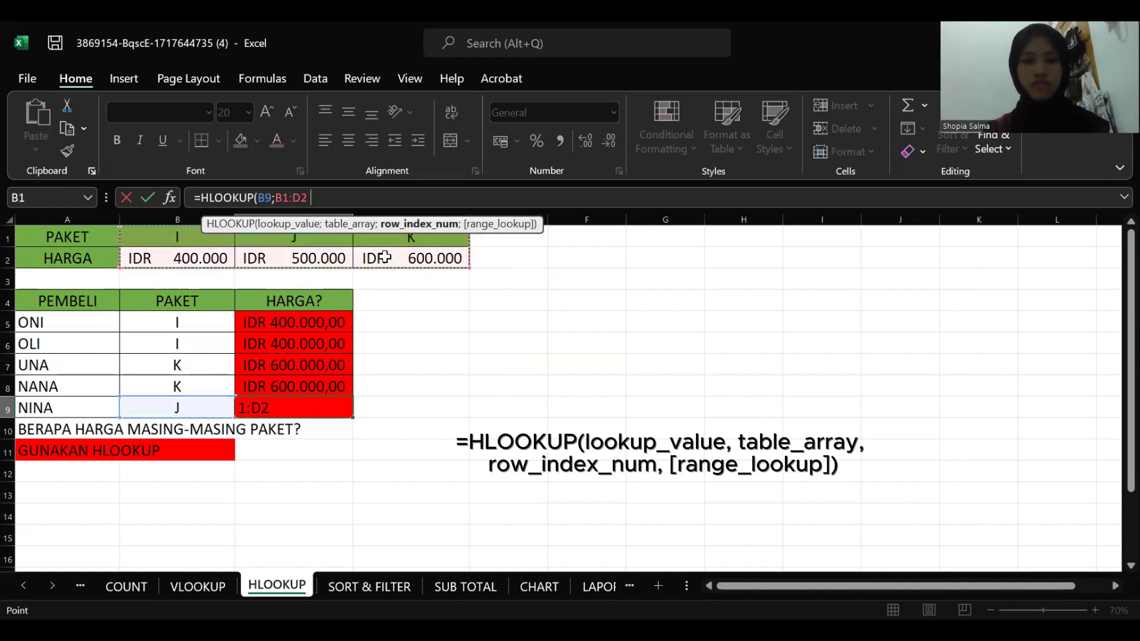
text())
click(326, 404)
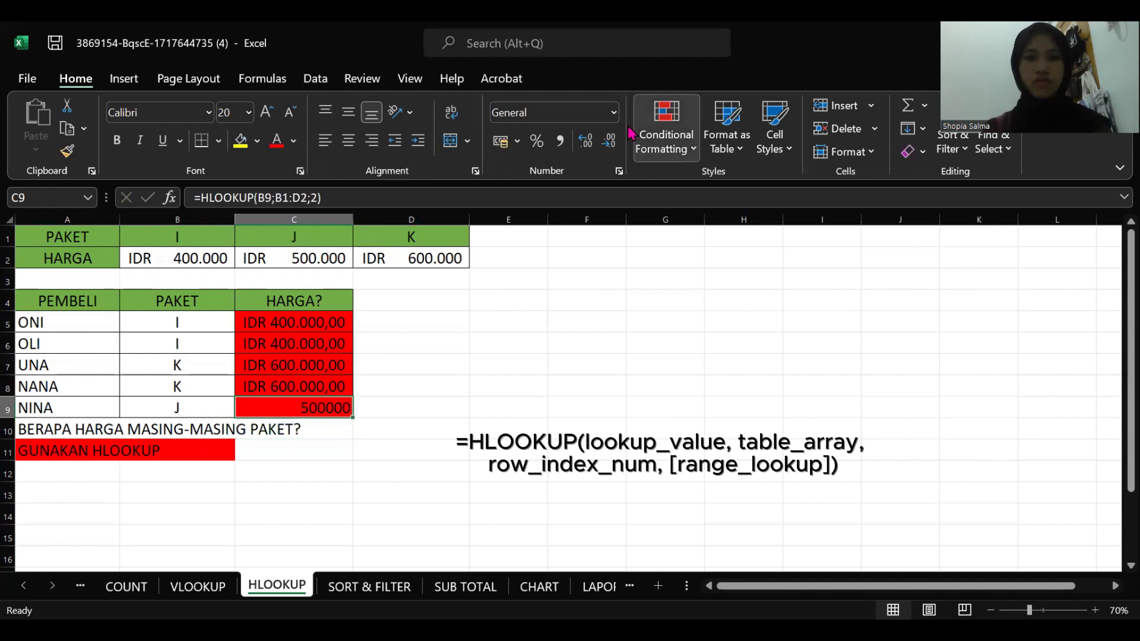
Step: Format the price in C9 as Accounting with the IDR symbol and 2 decimal places
key(ctrl+1)
click(576, 186)
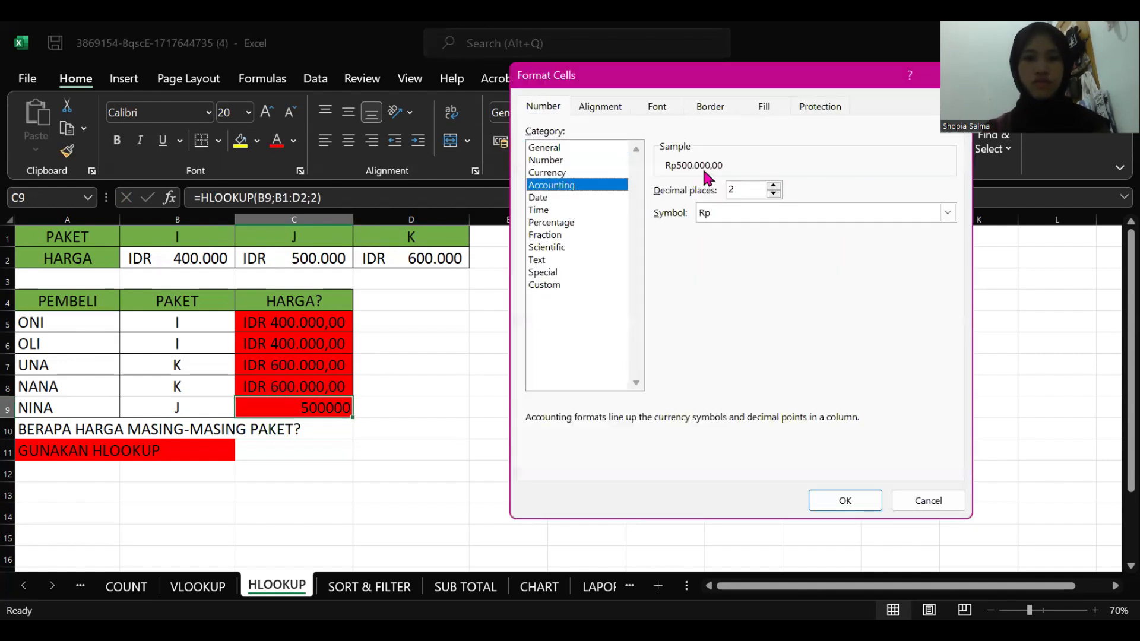
click(722, 211)
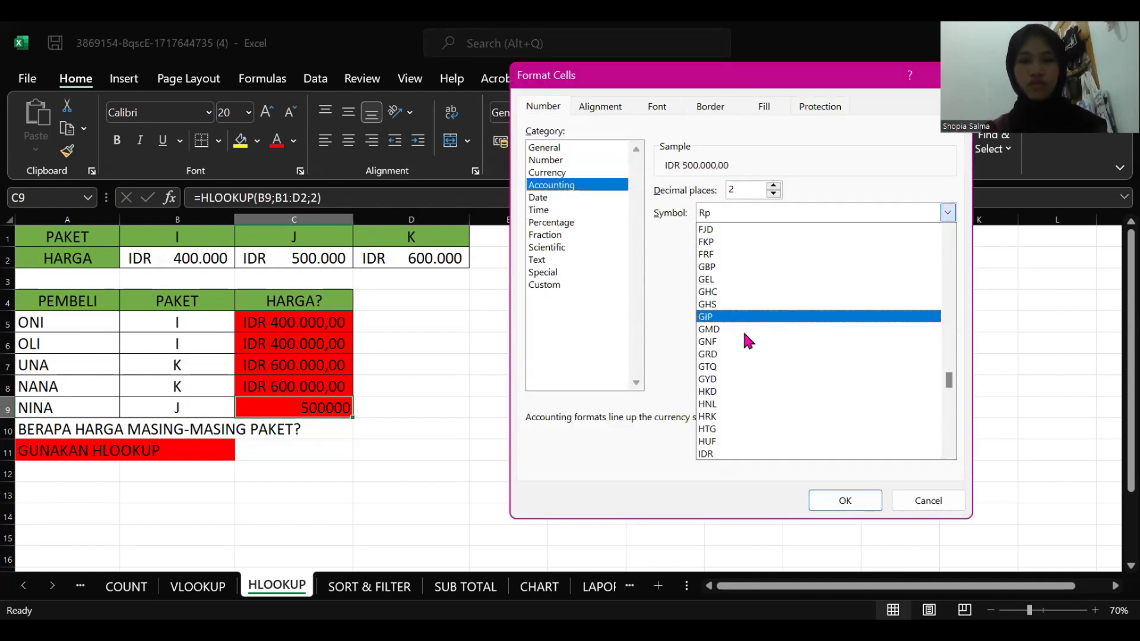
click(757, 455)
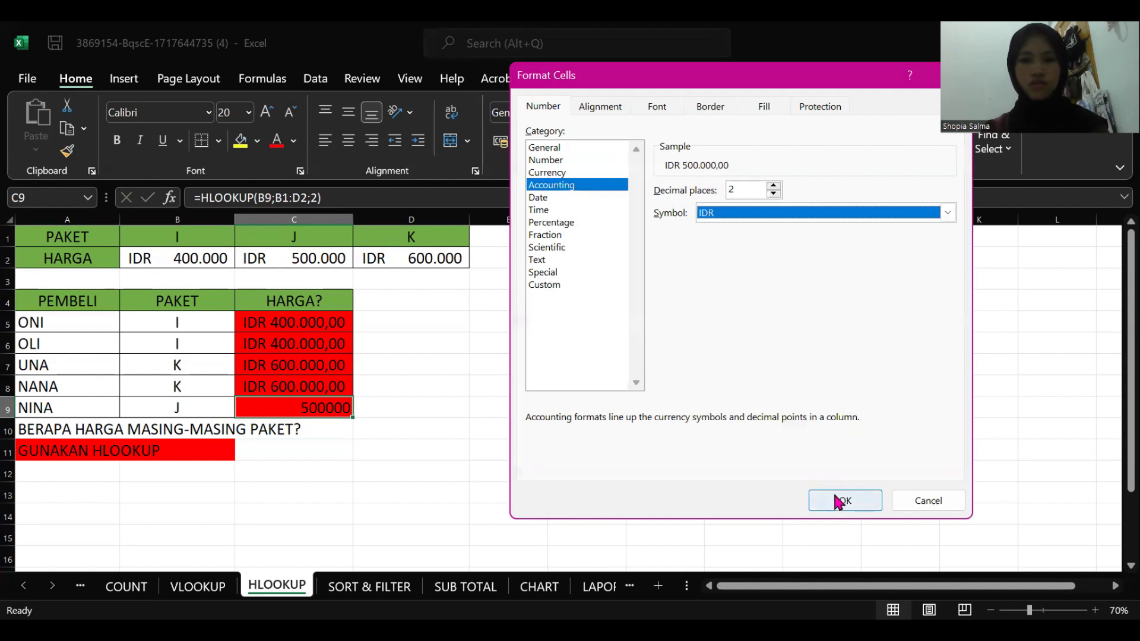
click(841, 499)
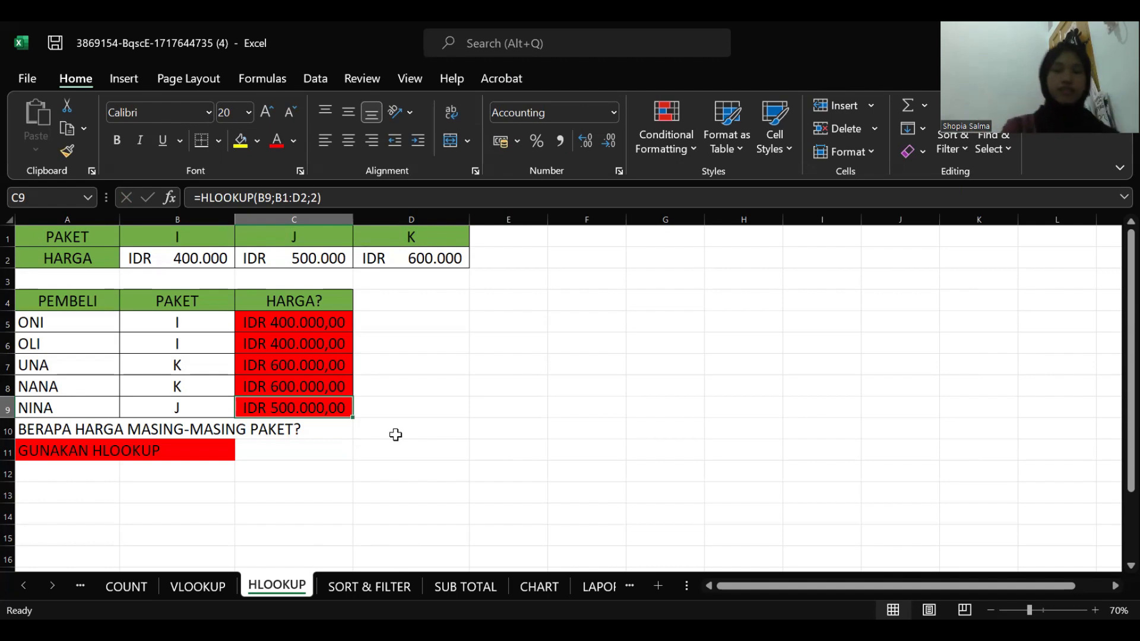
Step: Go to the SORT & FILTER sheet and look over the UKURAN and HARGA columns of the first table
click(398, 594)
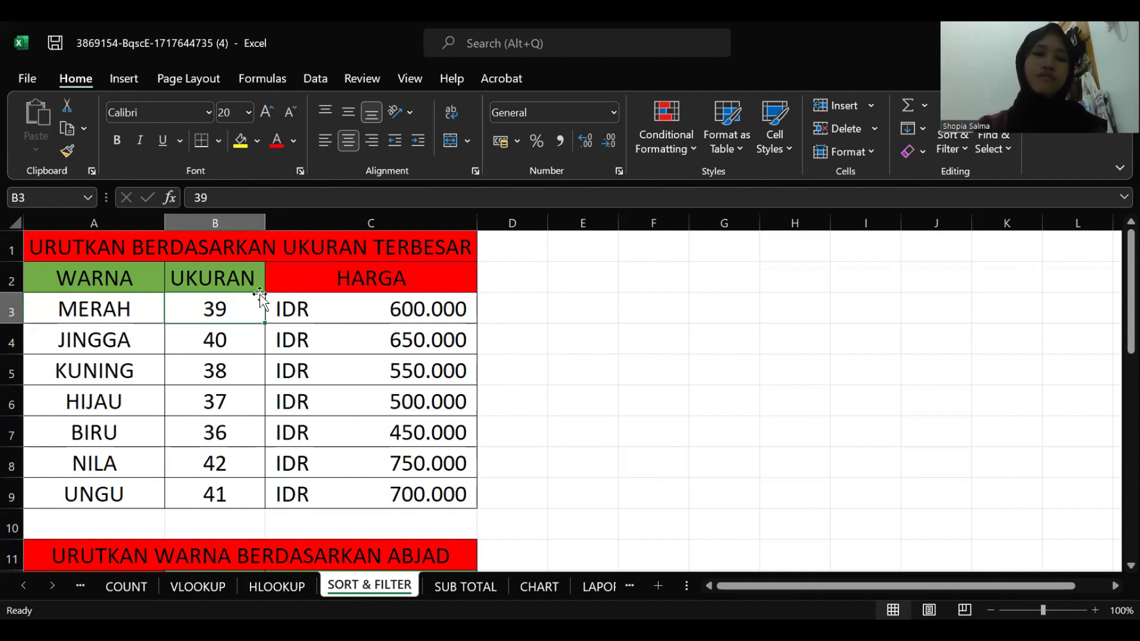
click(184, 284)
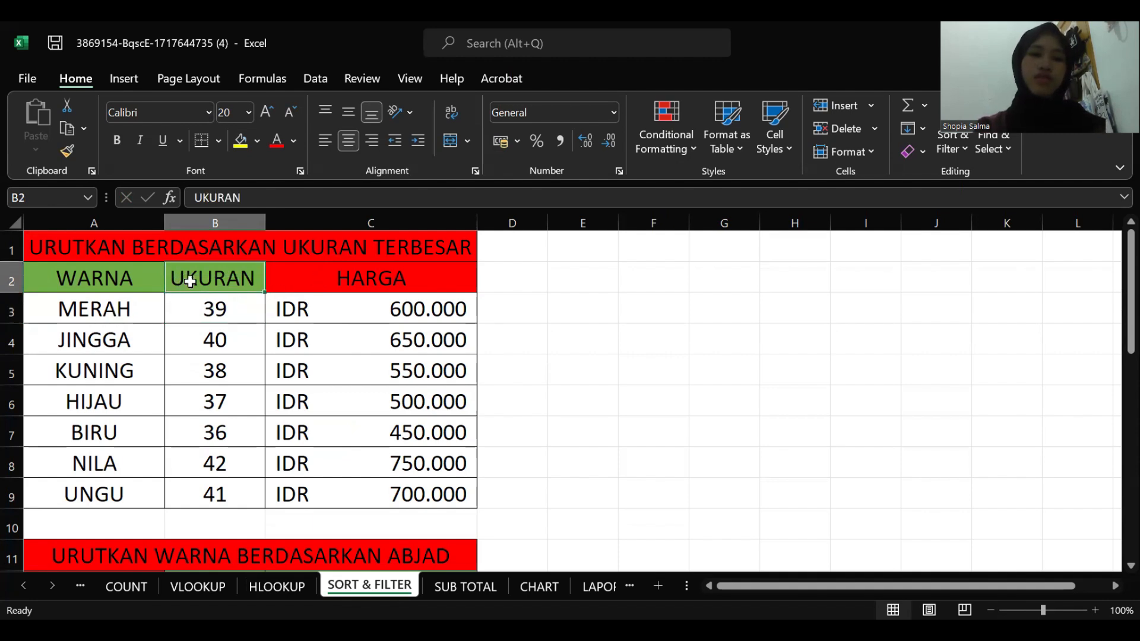
click(315, 307)
click(329, 276)
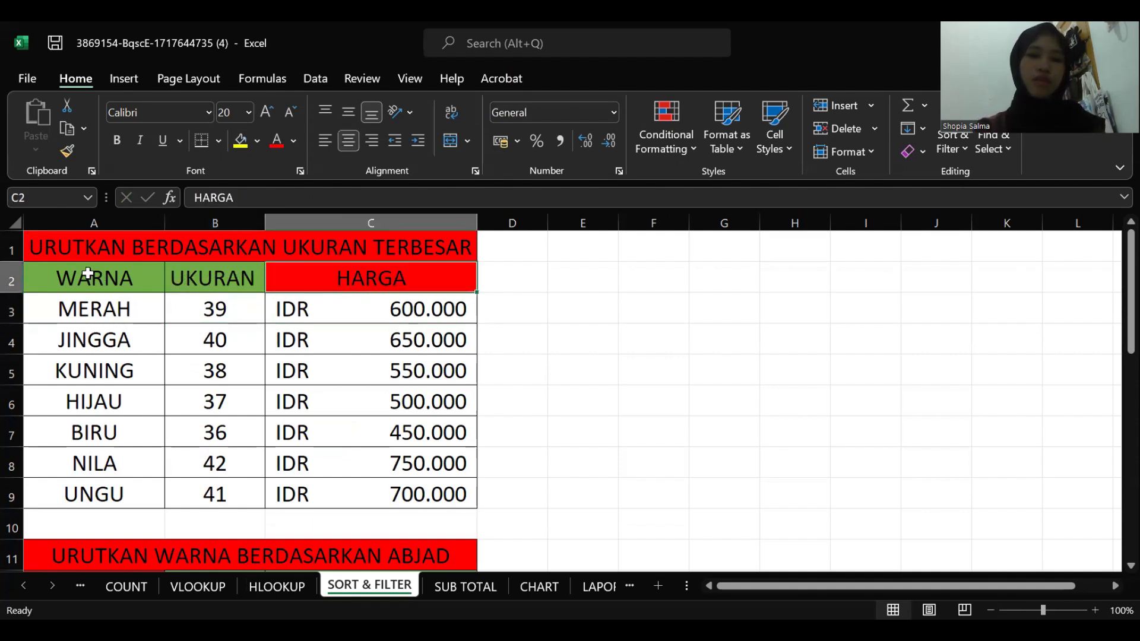
Step: Apply a filter to the header row of the color, size and price table in A2:C9
drag(26, 269, 358, 489)
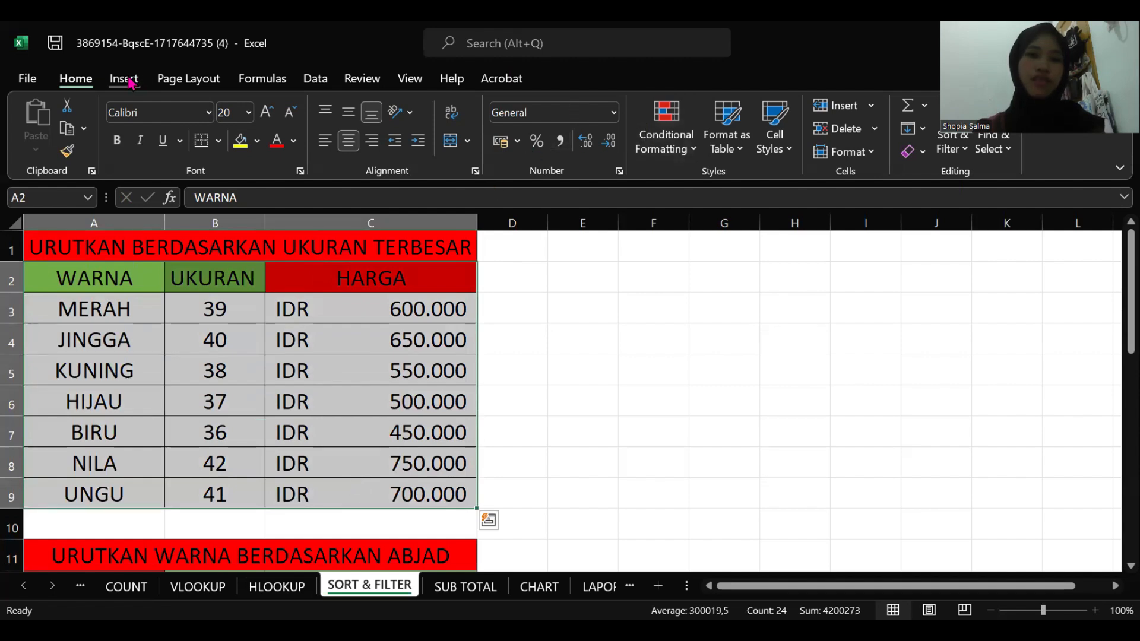
click(170, 80)
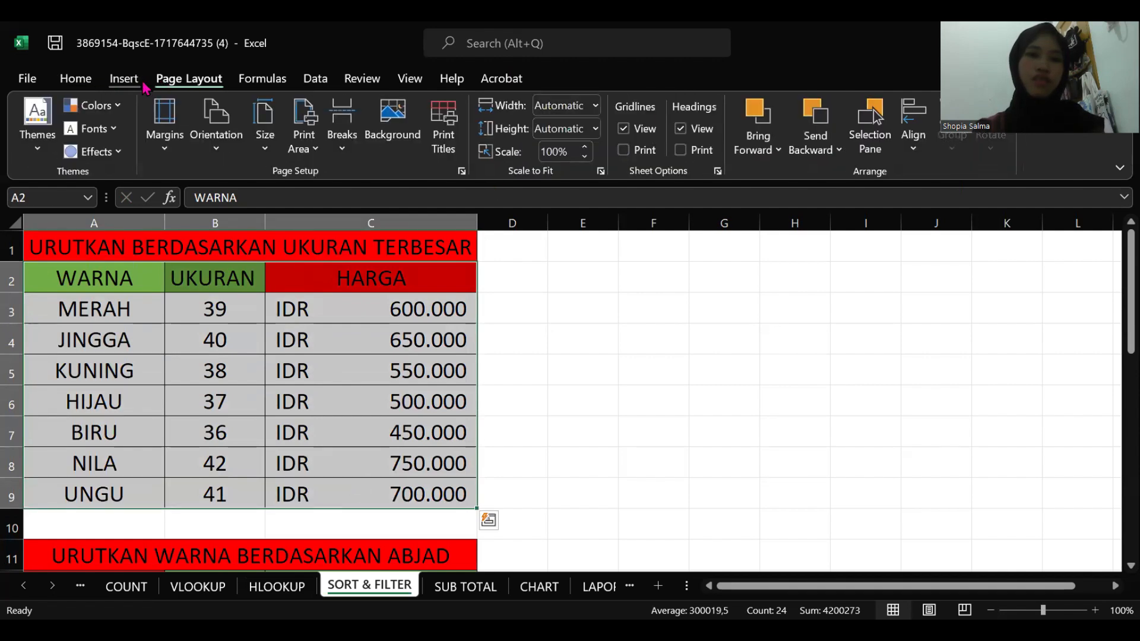
click(121, 80)
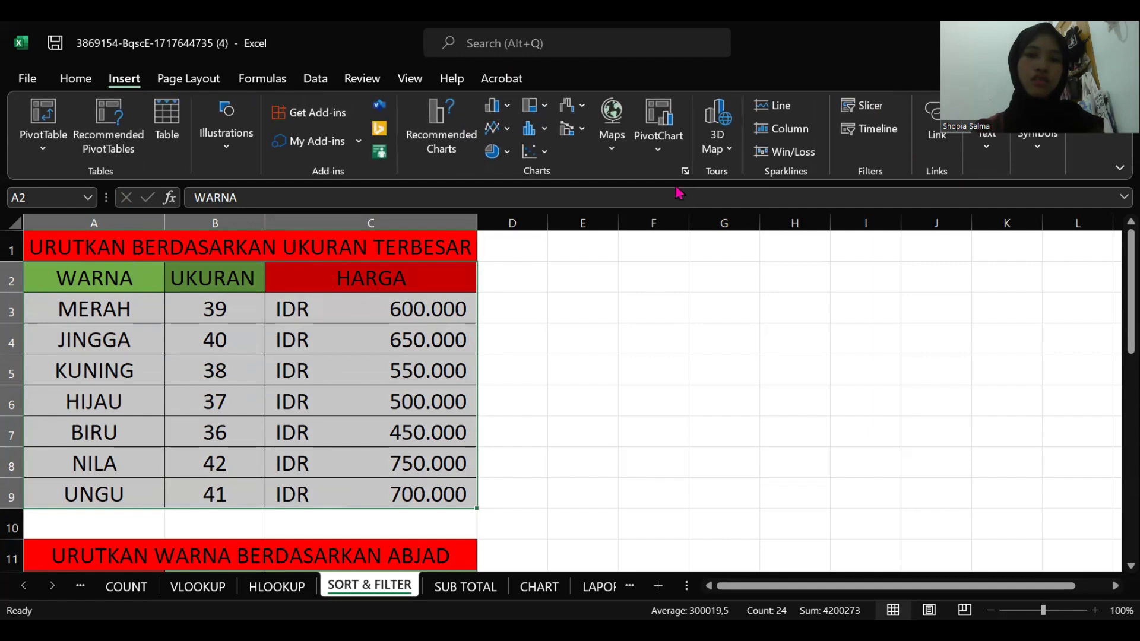
click(189, 79)
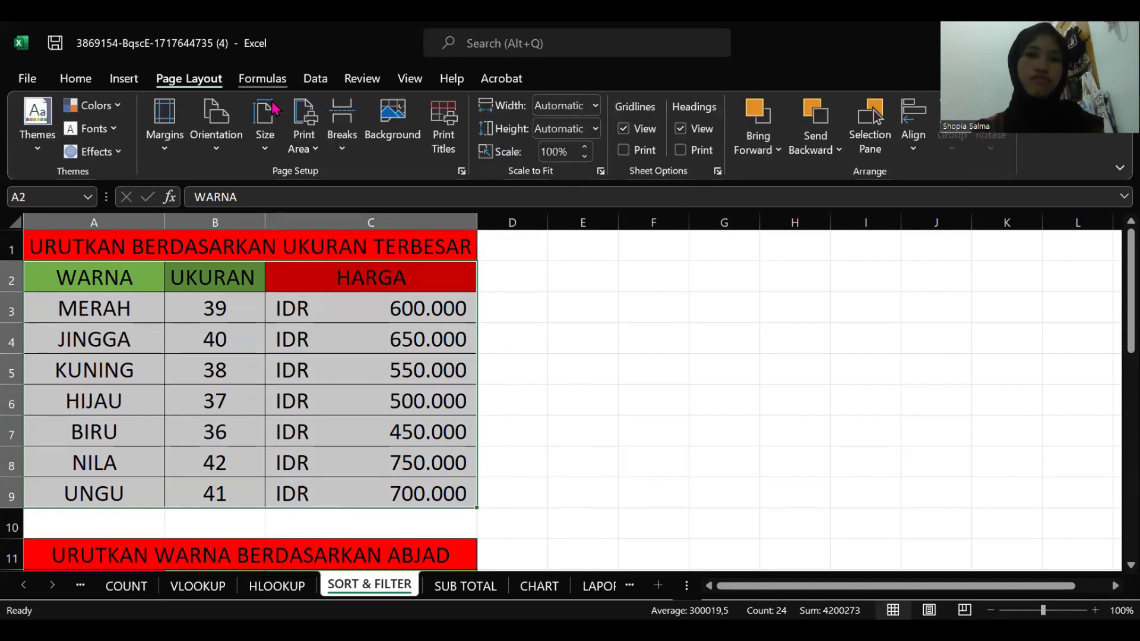
click(264, 80)
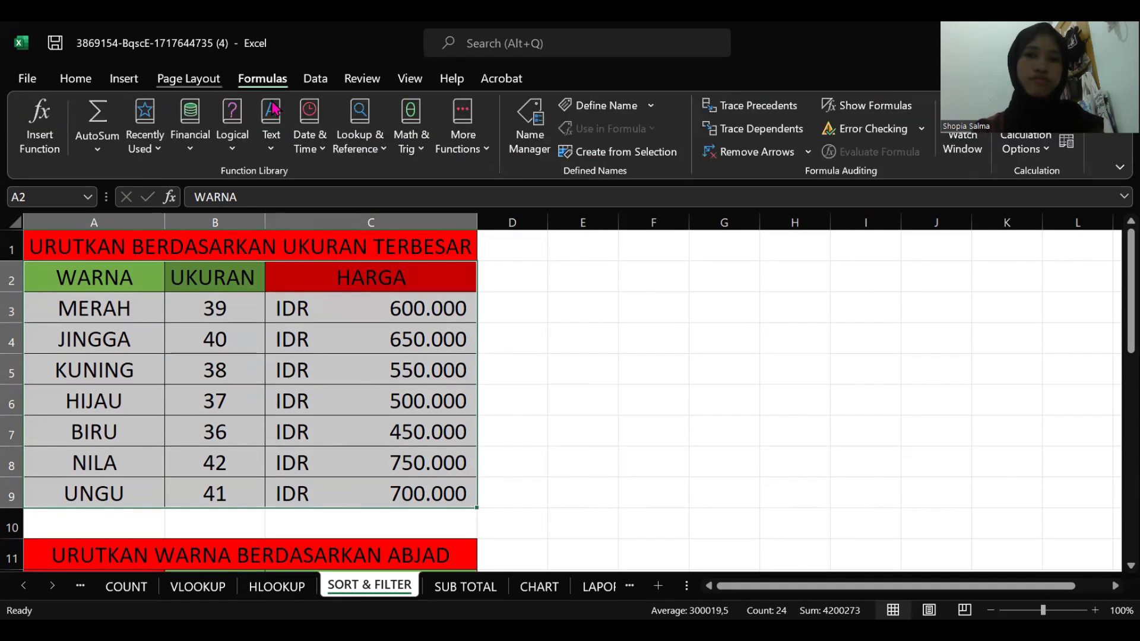
click(189, 79)
click(315, 79)
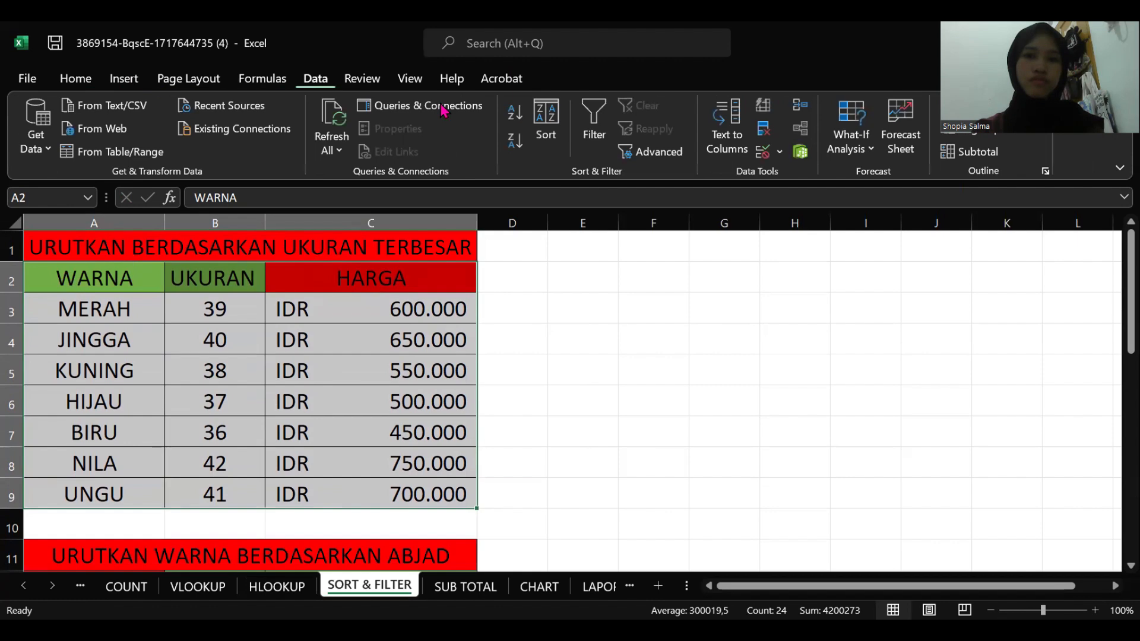
click(583, 153)
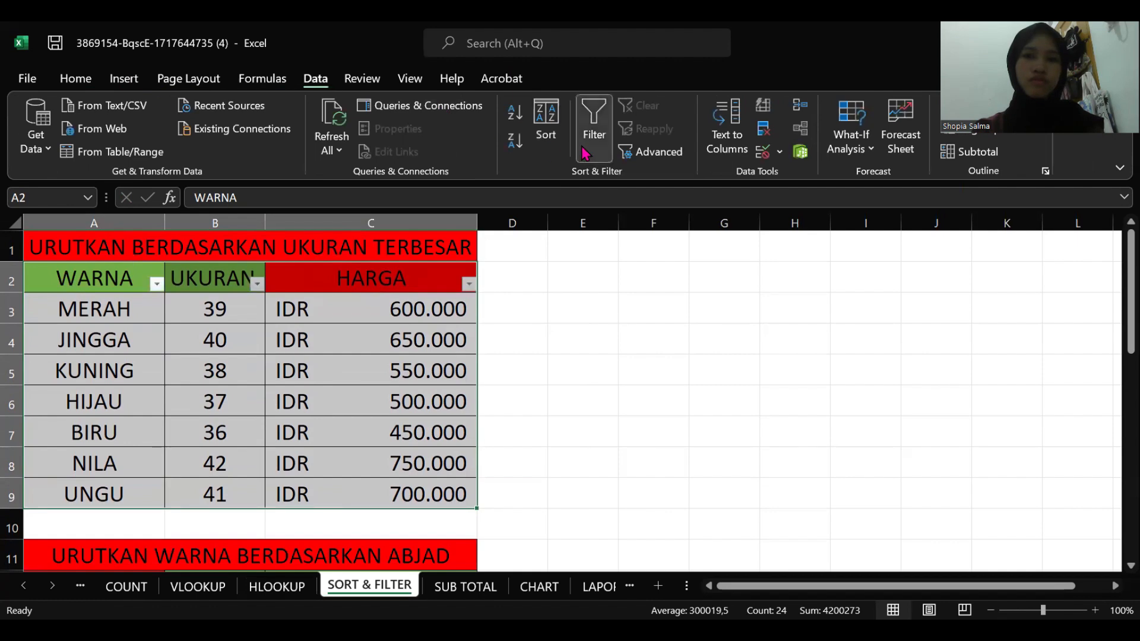
Step: Examine the sorting, value selection and number filter options of the UKURAN column, leaving them unapplied
click(256, 284)
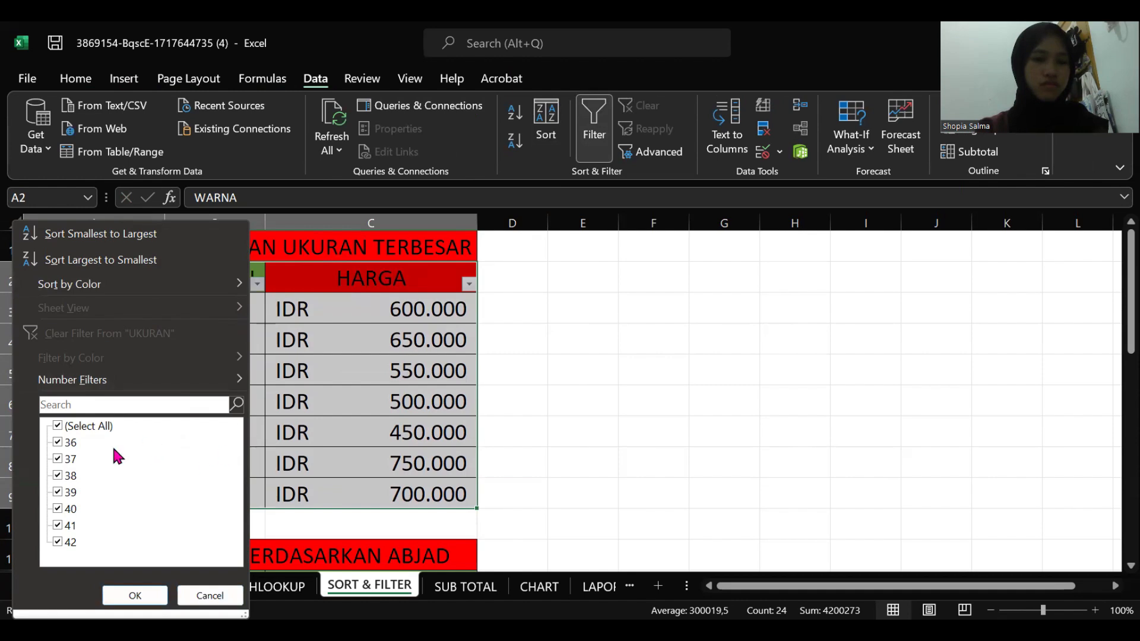
click(58, 427)
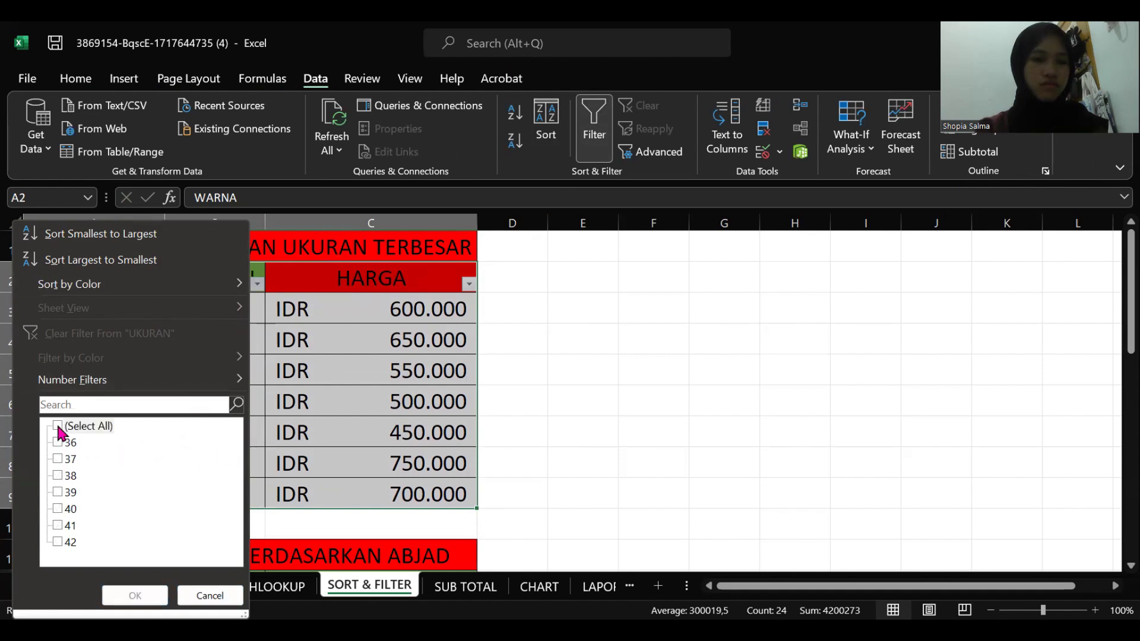
click(58, 427)
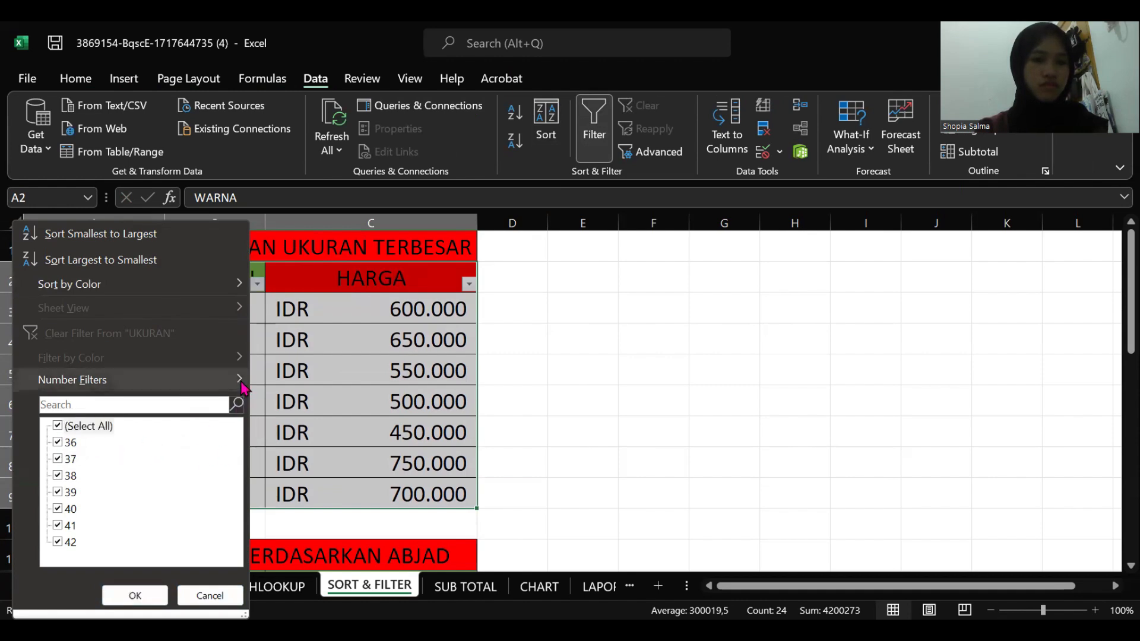
mouse_move(242, 386)
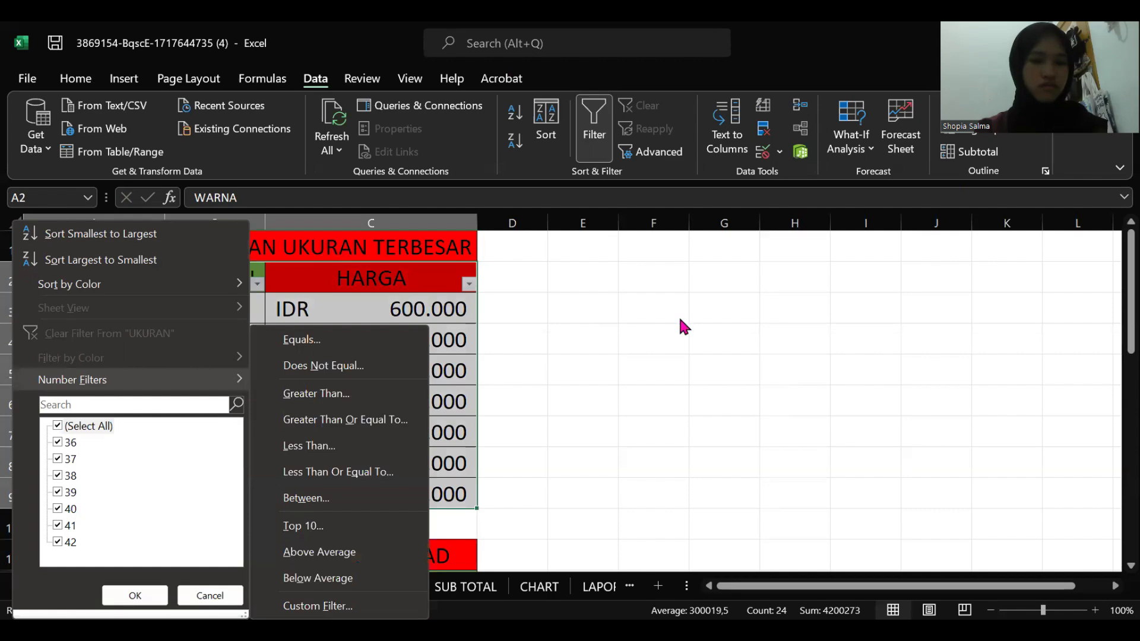
click(537, 305)
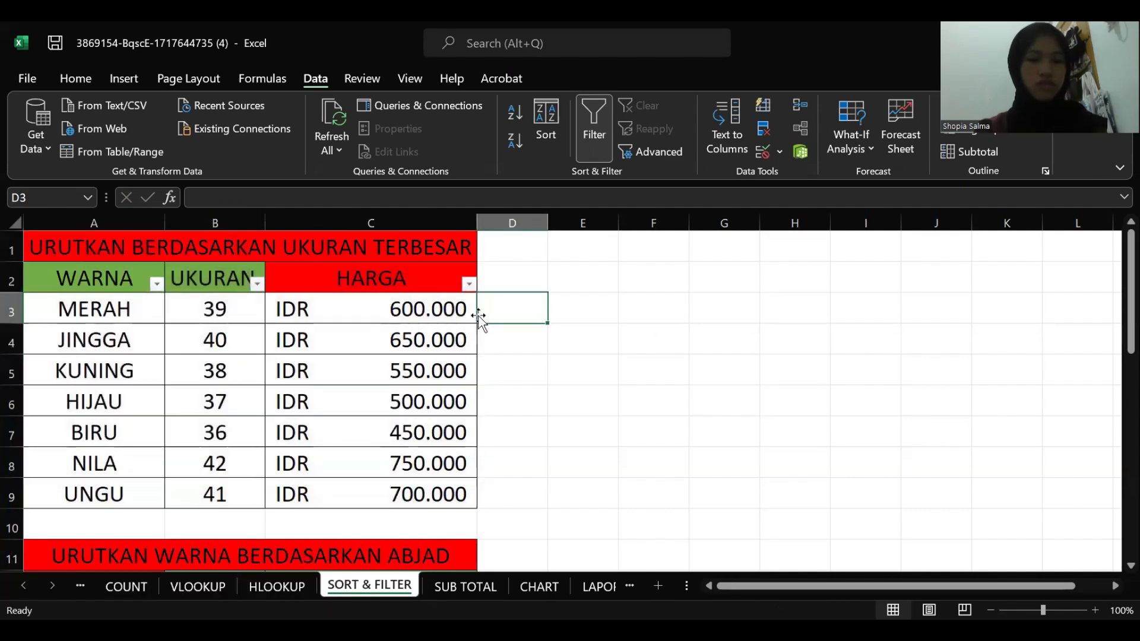
Step: Remove the filter from the table in A2:C9
key(ctrl+shift+l)
click(561, 311)
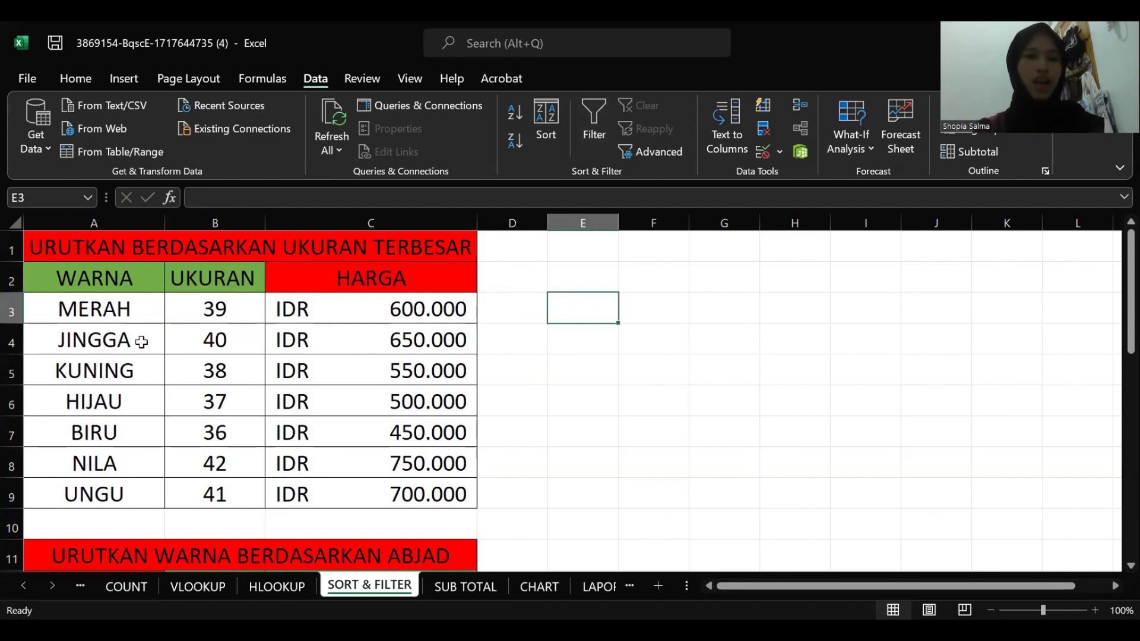
scroll(481, 380, down, 11)
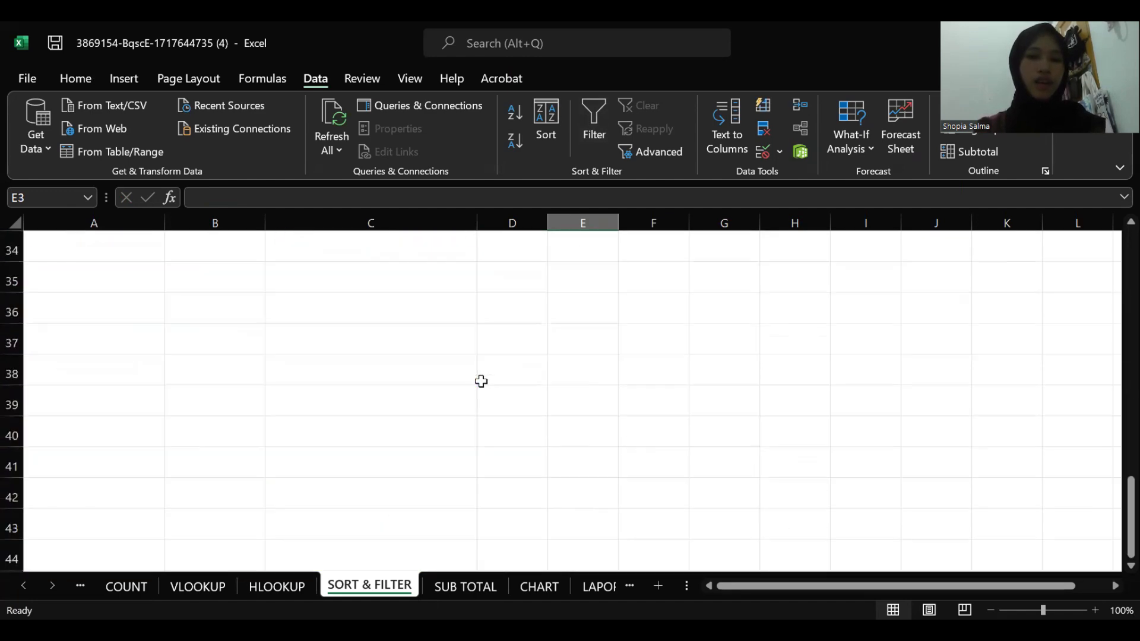
scroll(481, 381, up, 11)
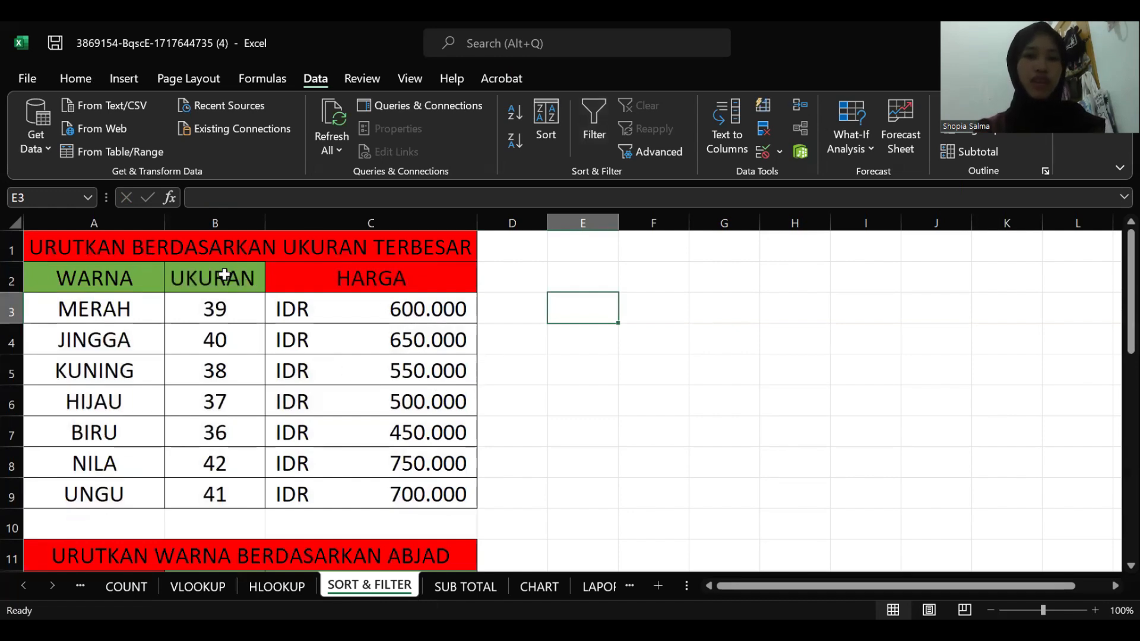
Step: Sort the first color, size and price table in A2:C9 by UKURAN from largest to smallest
drag(38, 275, 367, 499)
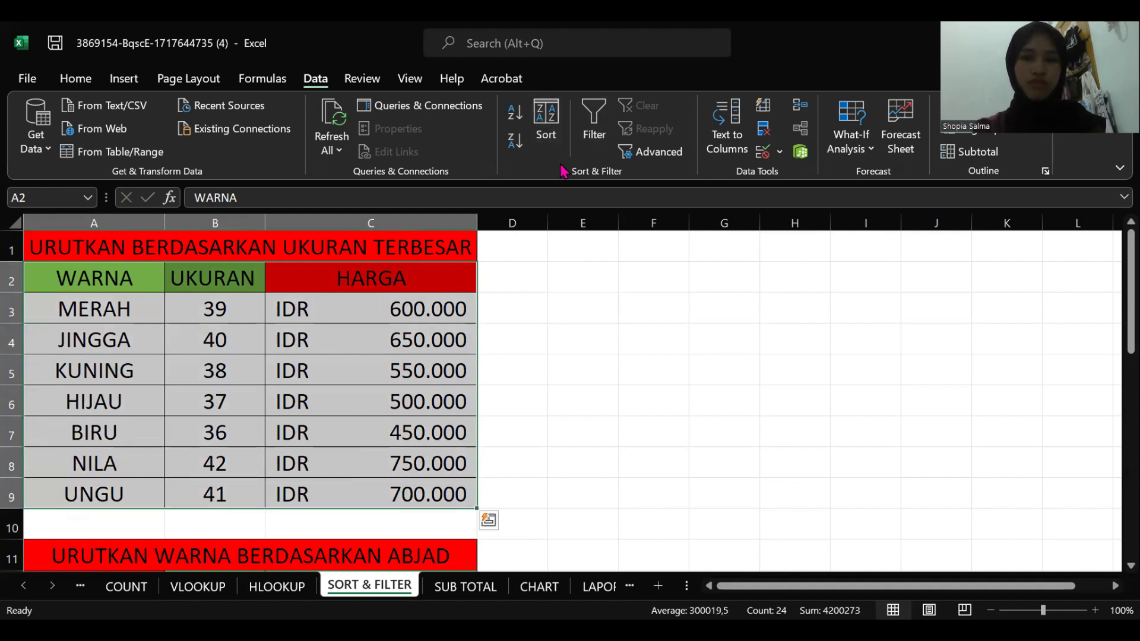
click(557, 145)
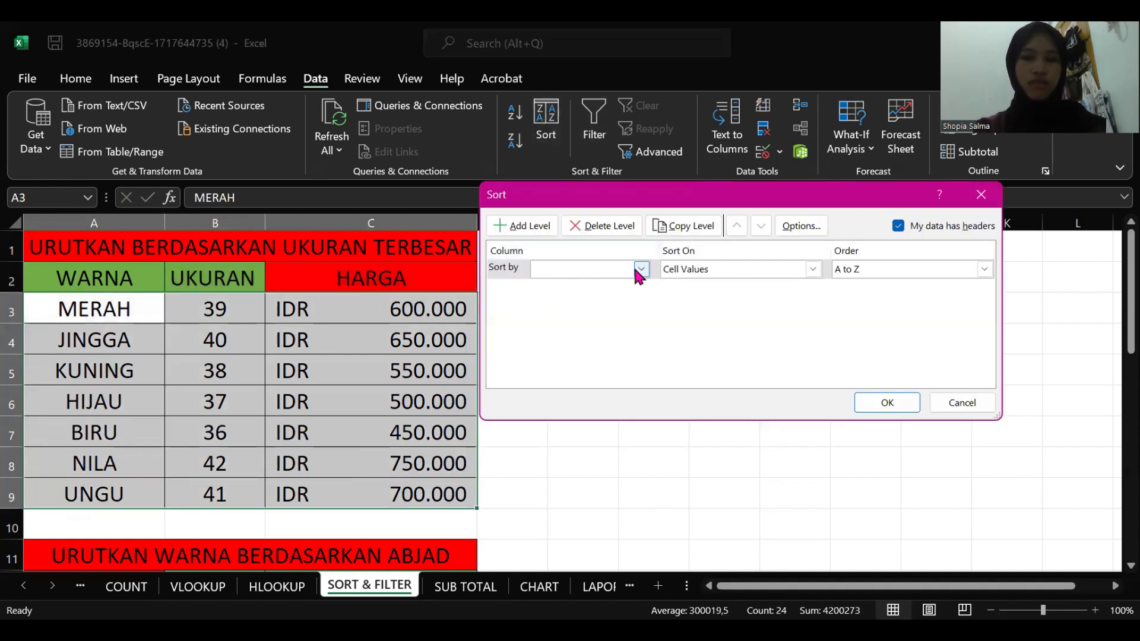
click(641, 269)
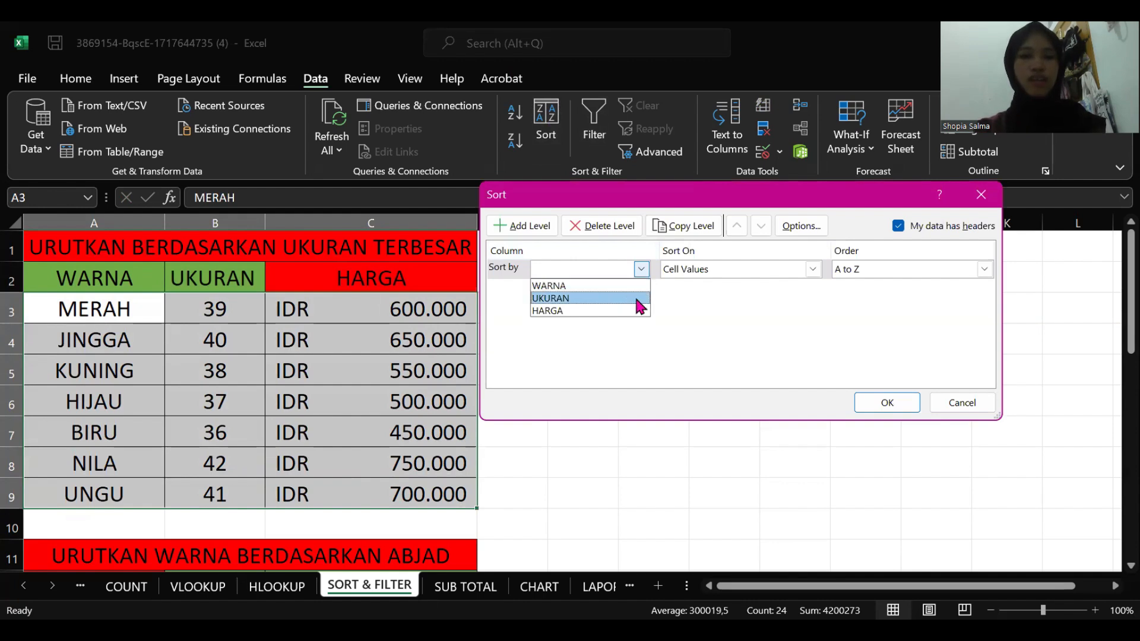
click(639, 299)
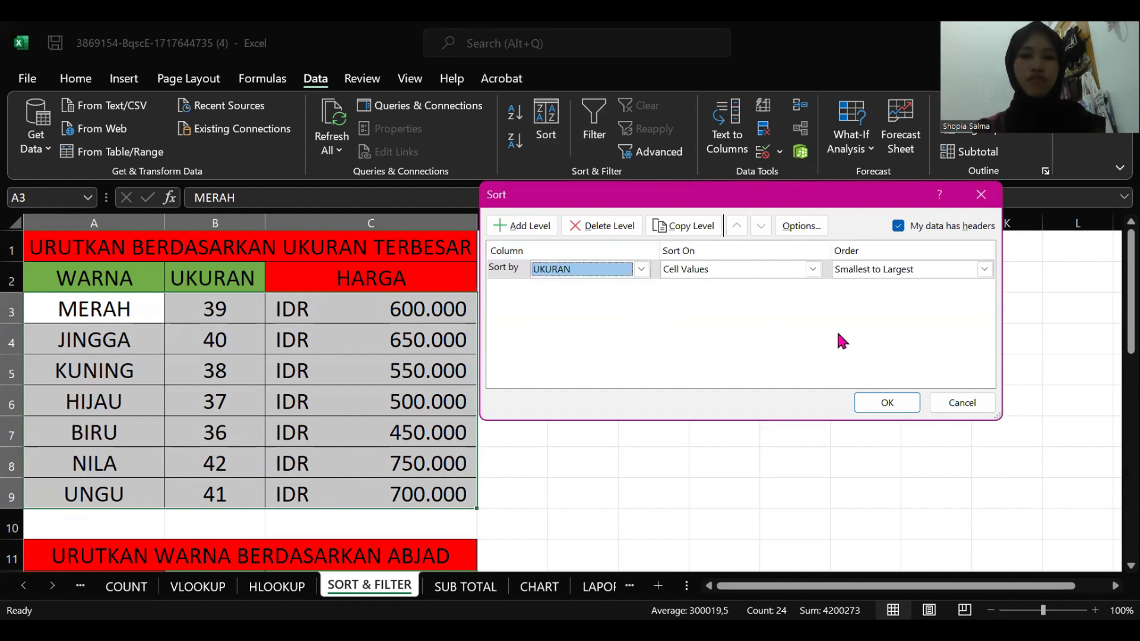
click(1025, 515)
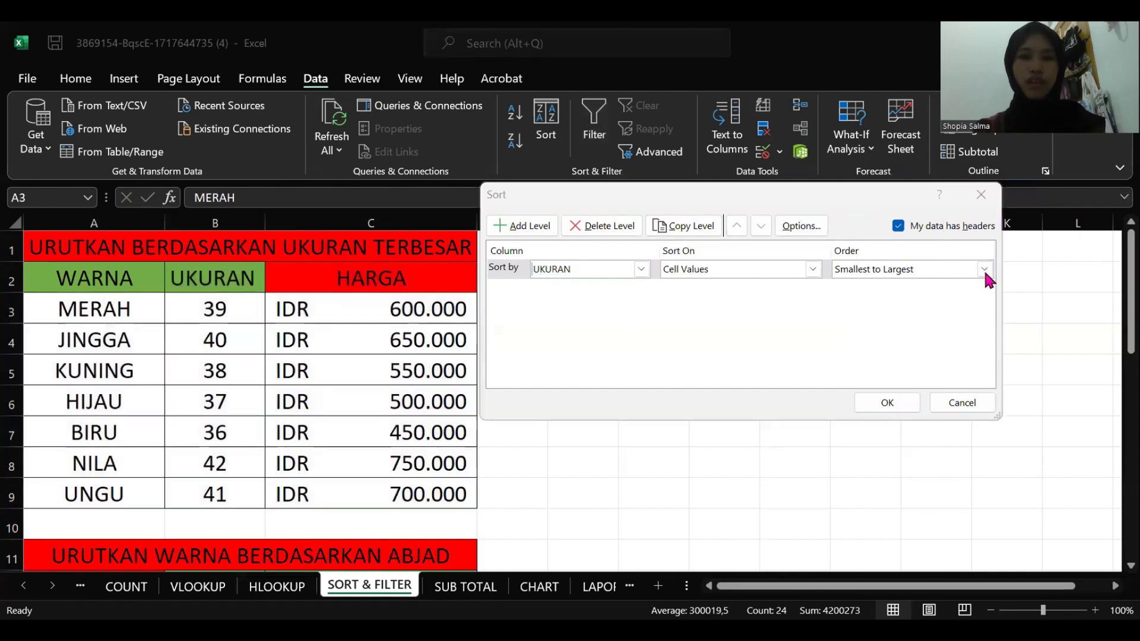
click(985, 272)
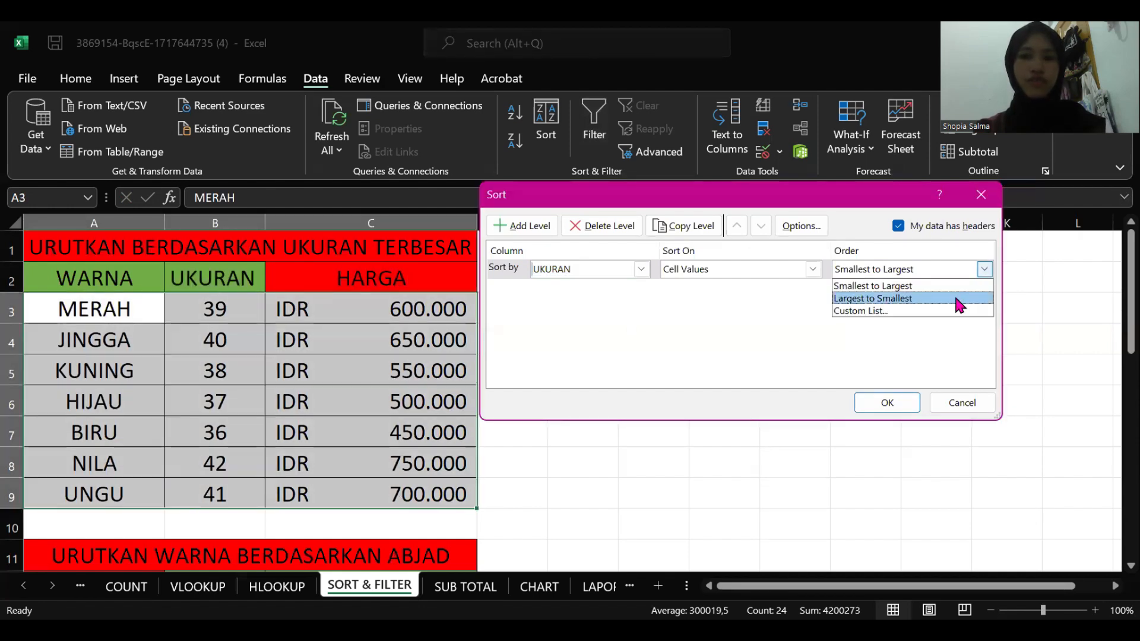
click(957, 299)
click(902, 402)
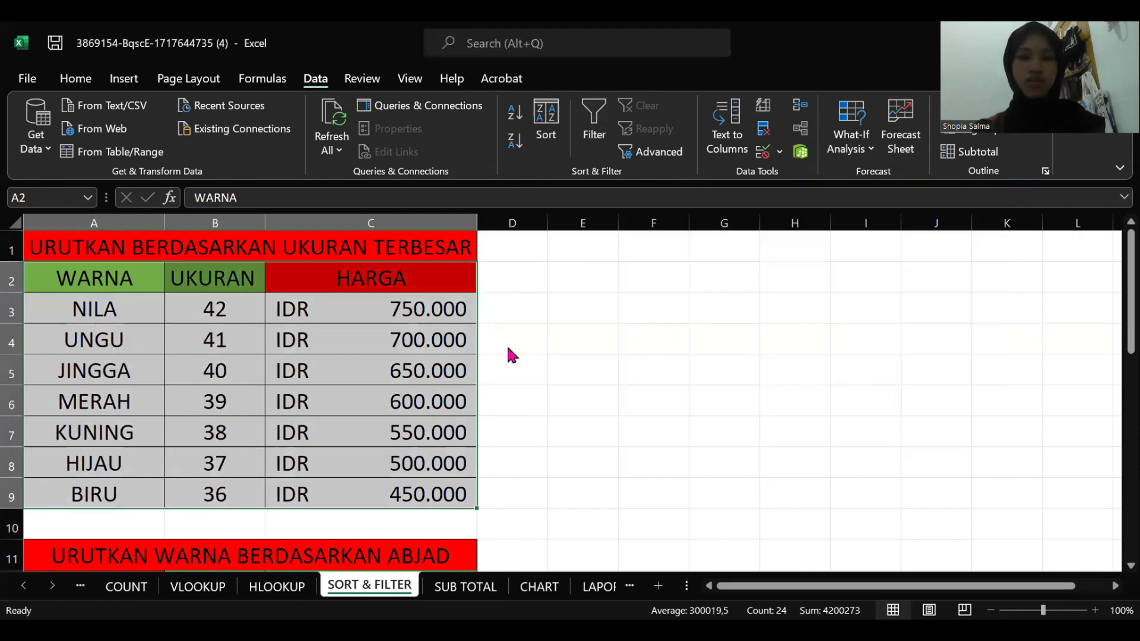
Step: Sort the second table in A12:C19 by WARNA in A to Z order
scroll(386, 302, down, 3)
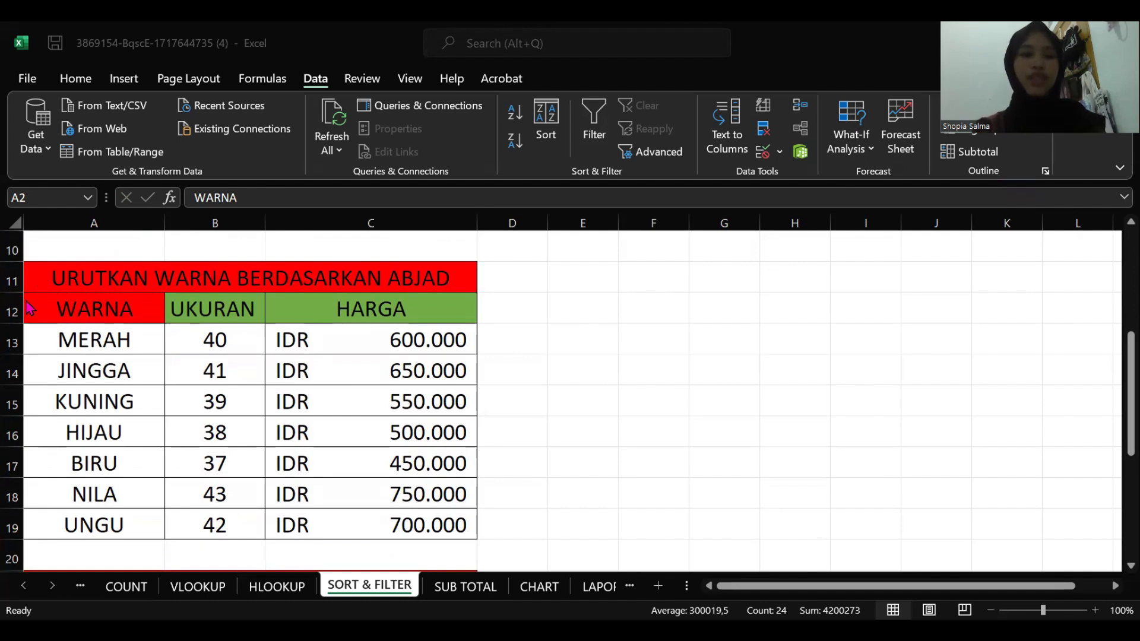
drag(38, 315, 395, 521)
click(547, 126)
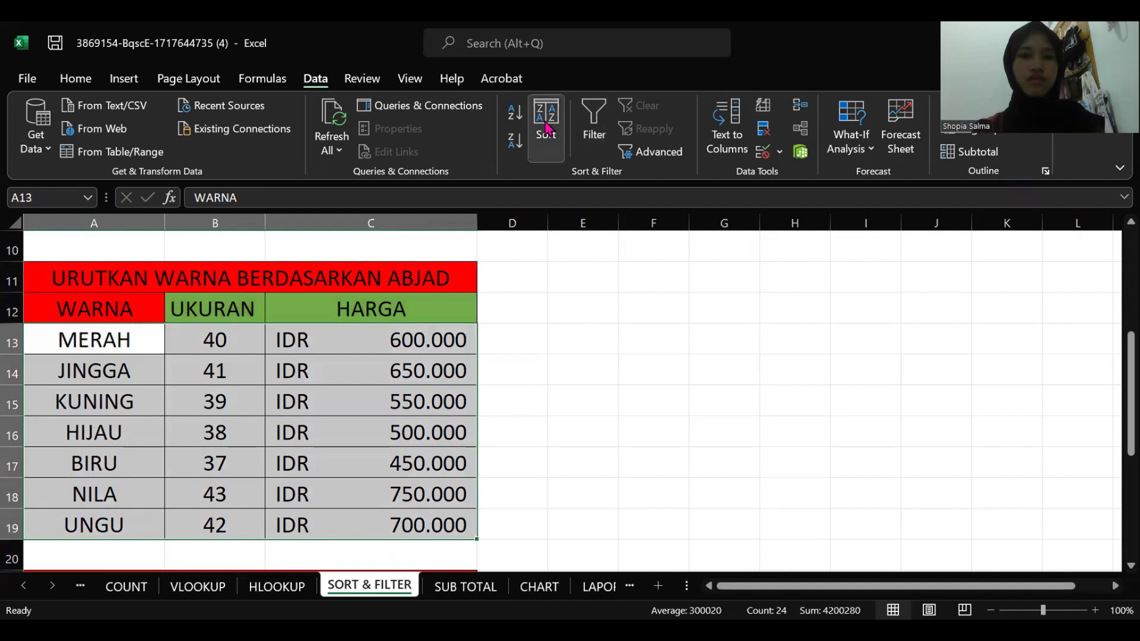
click(639, 270)
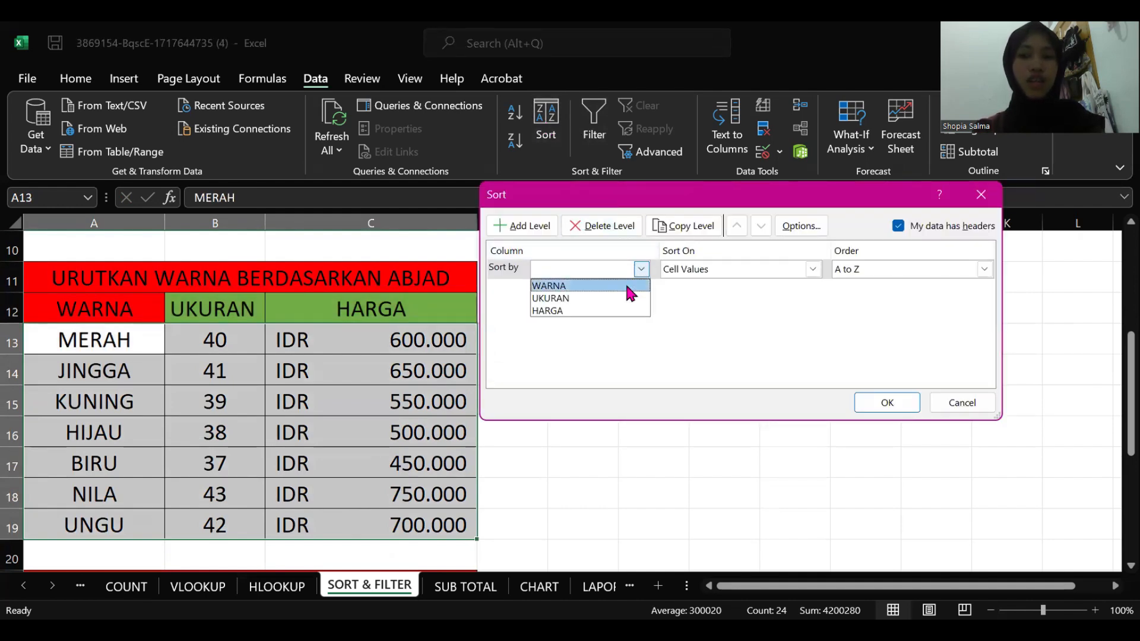
click(626, 287)
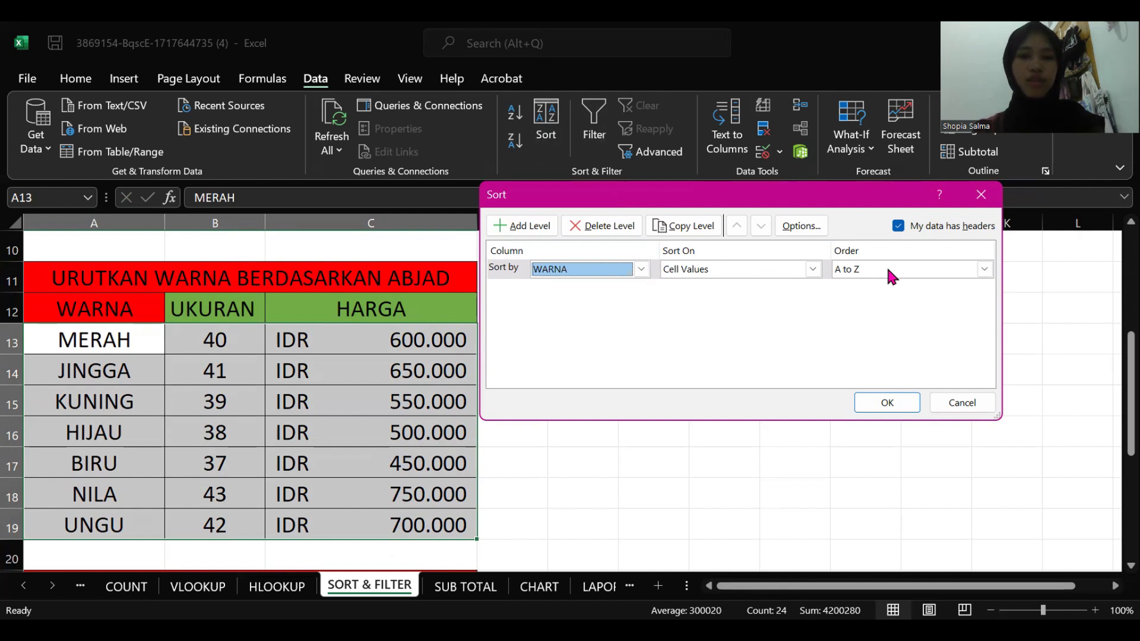
click(990, 269)
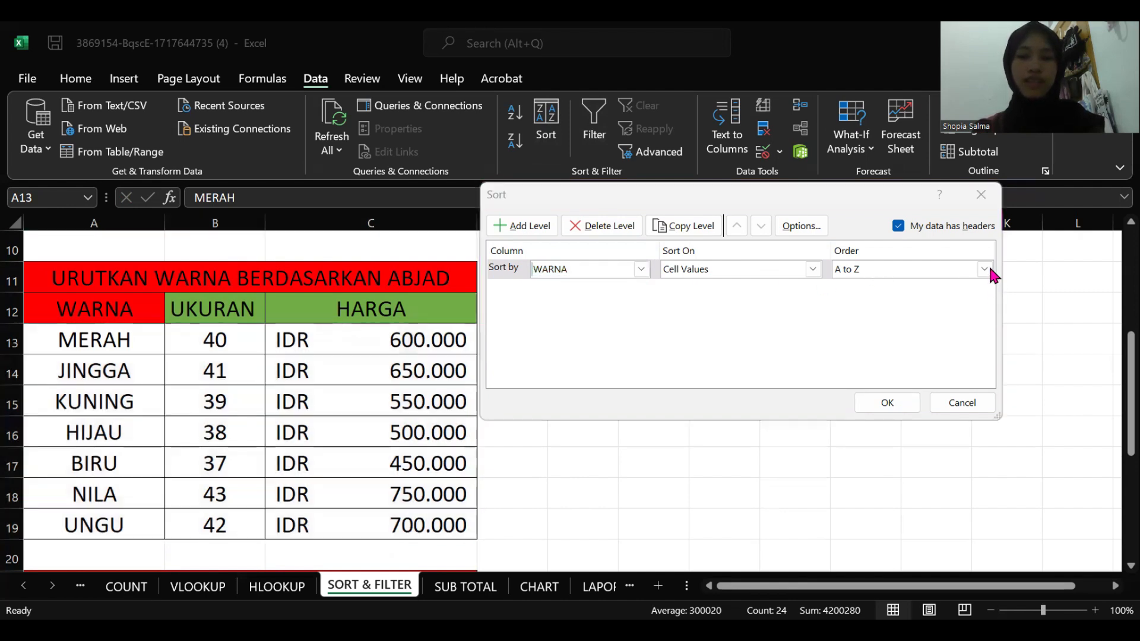
click(887, 403)
Step: Look over the sorted tables and the sorting instruction of the third table starting in row 21
scroll(453, 416, up, 2)
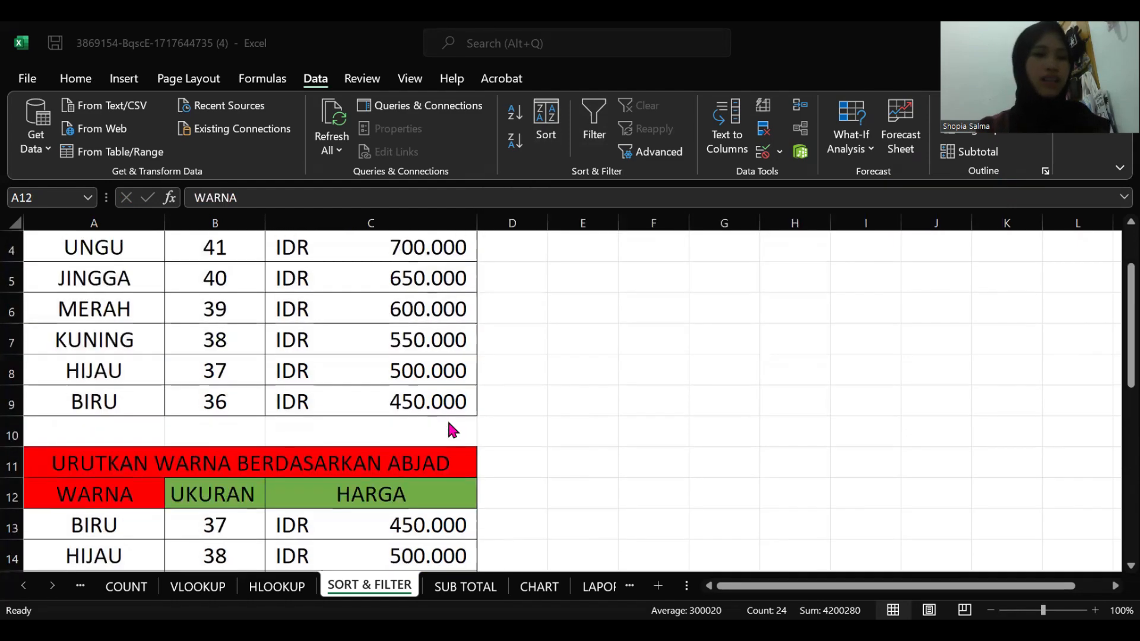
scroll(453, 426, down, 3)
scroll(453, 416, up, 2)
scroll(454, 416, down, 4)
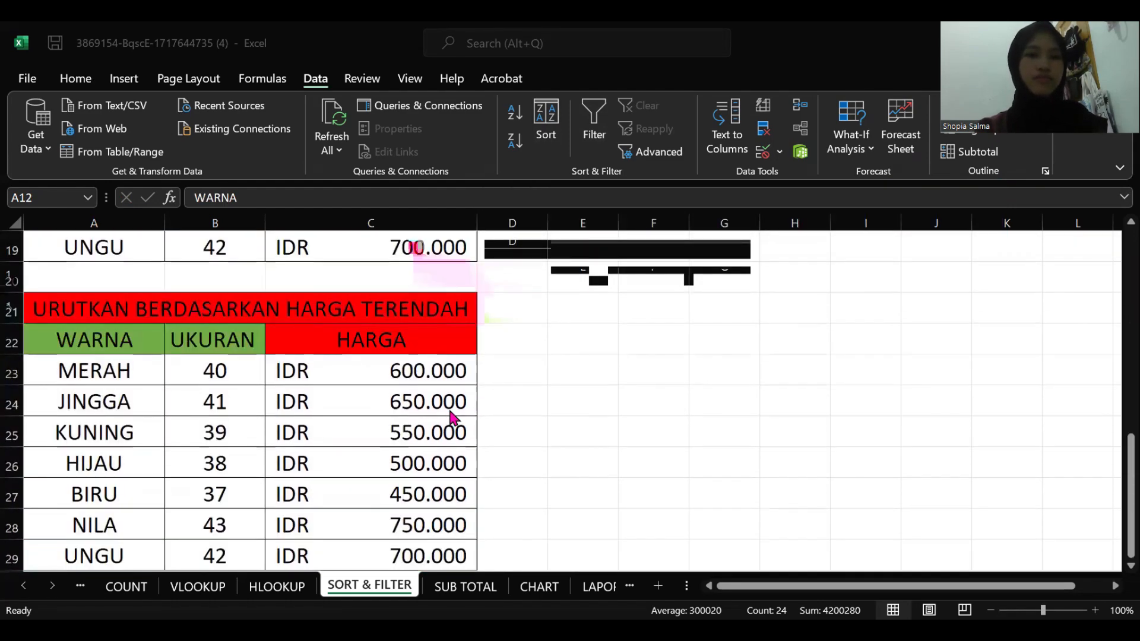
scroll(453, 416, up, 1)
scroll(453, 416, down, 1)
scroll(453, 416, up, 1)
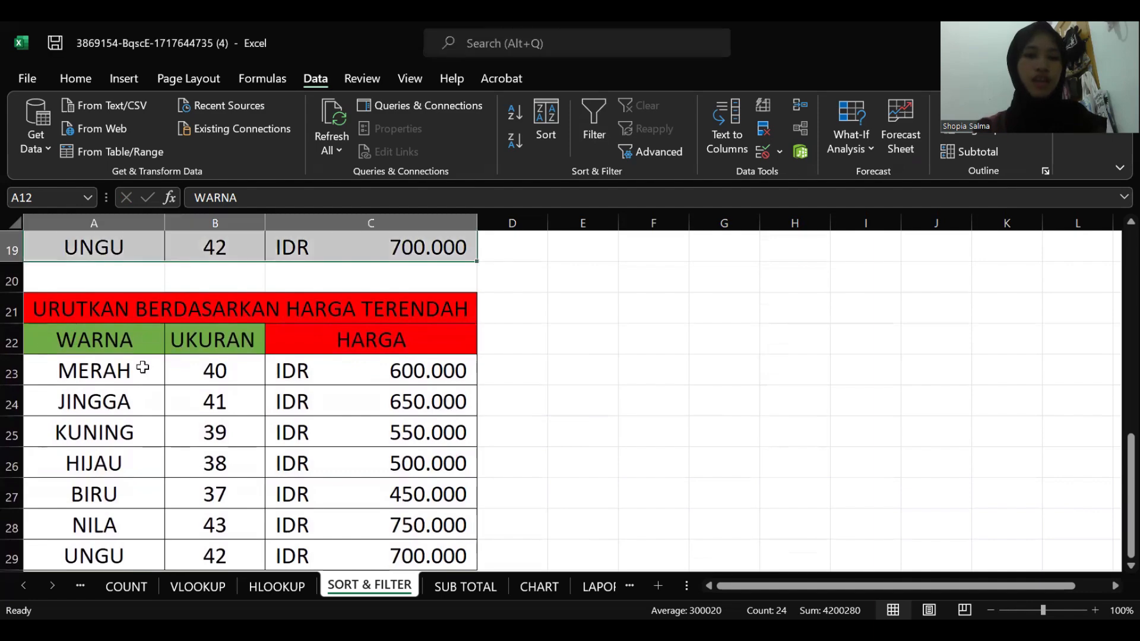
scroll(341, 361, down, 1)
scroll(340, 362, up, 1)
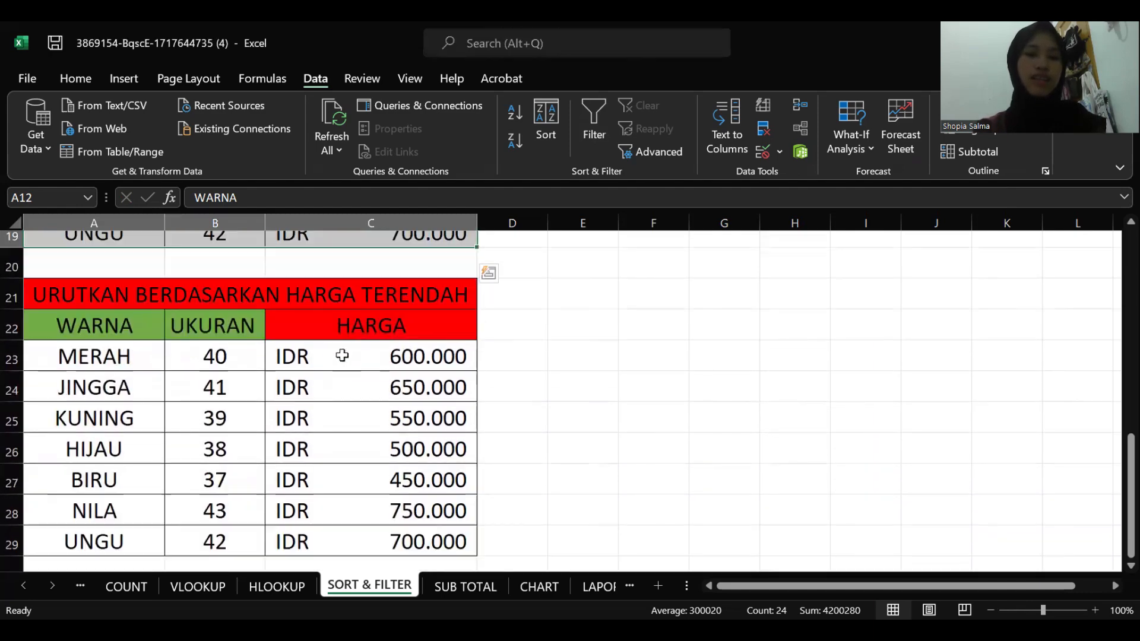
scroll(341, 351, down, 3)
Step: Sort the third table in A22:C29 by HARGA from smallest to largest
drag(47, 247, 448, 463)
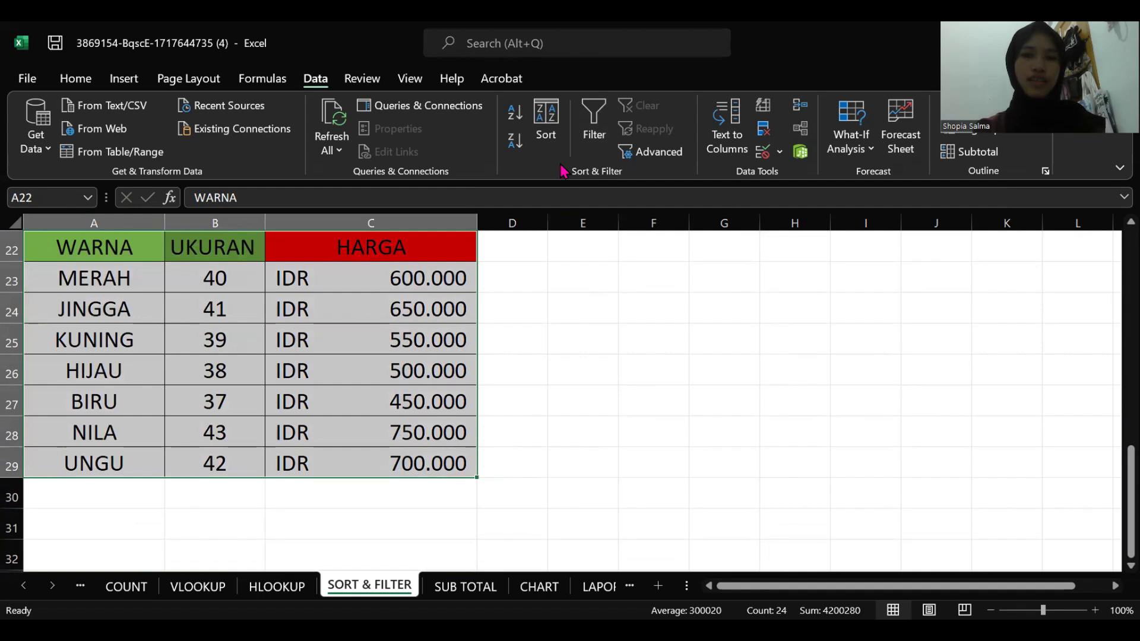
click(546, 122)
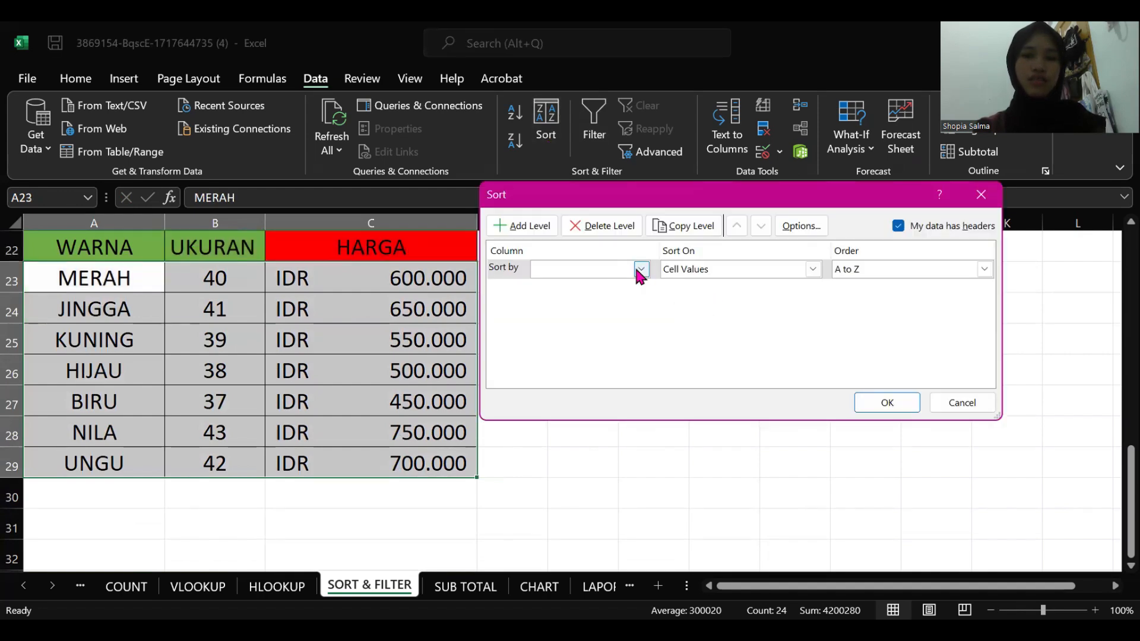
click(639, 272)
click(623, 308)
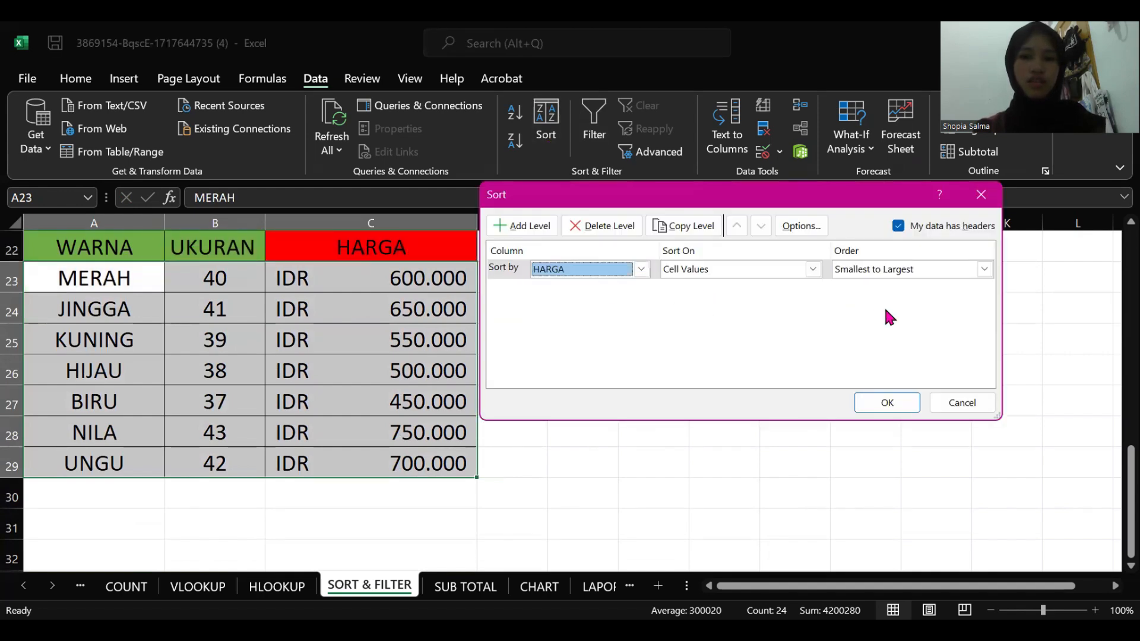
click(984, 270)
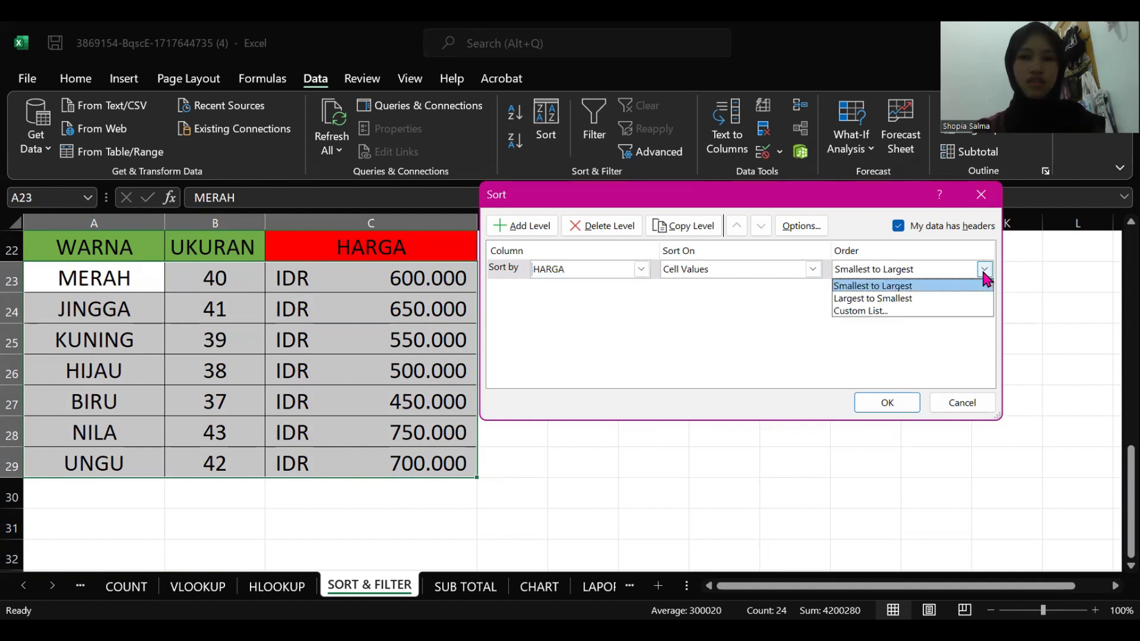
click(867, 286)
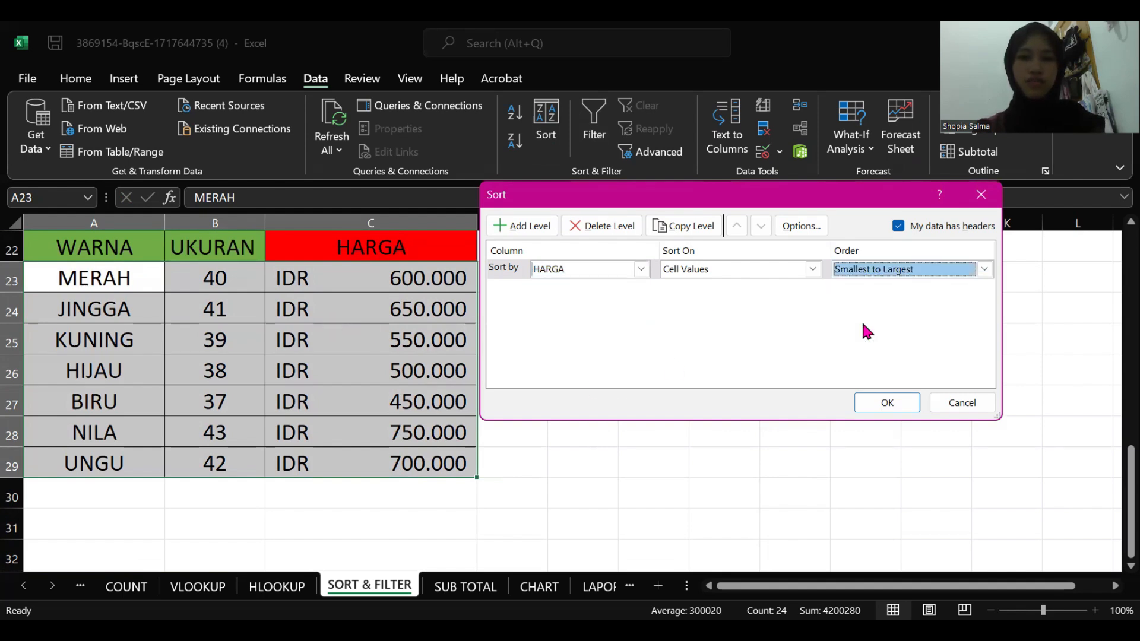
click(887, 403)
scroll(610, 333, up, 1)
click(610, 333)
Step: Review the sorted tables and go to the beginning of the SUB TOTAL sheet
scroll(611, 336, up, 3)
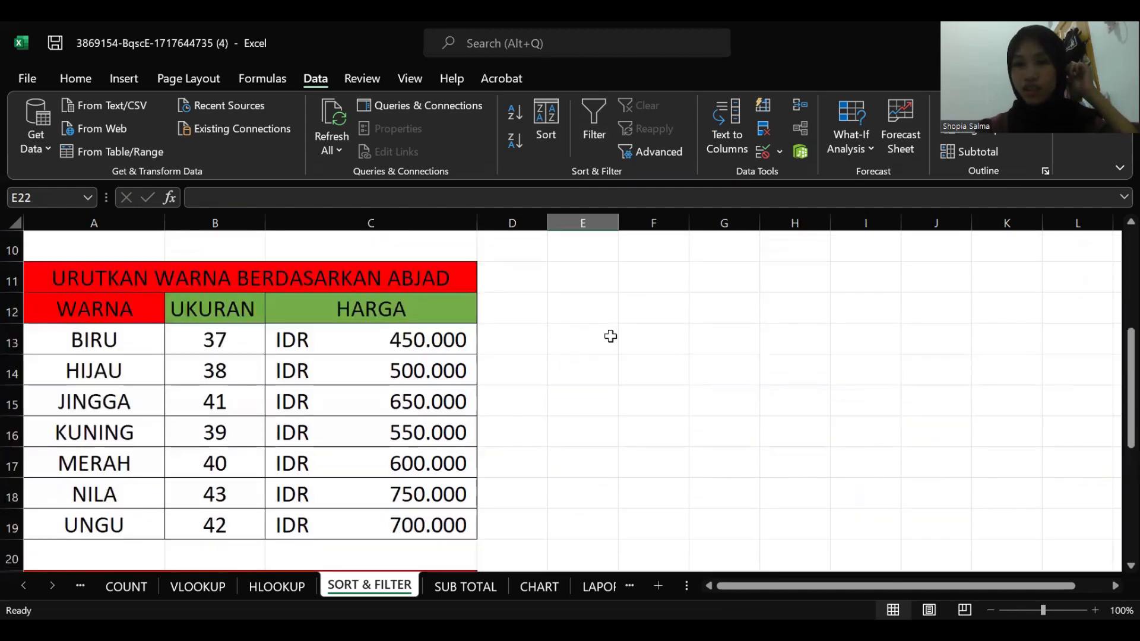
scroll(611, 336, down, 3)
scroll(611, 336, up, 3)
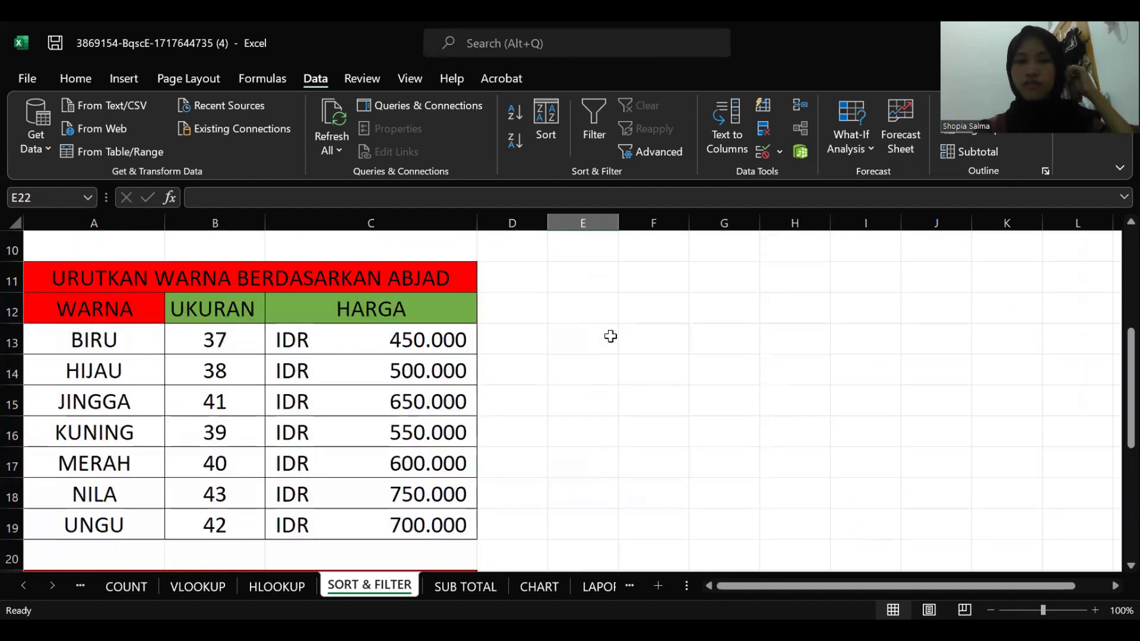
scroll(610, 336, up, 2)
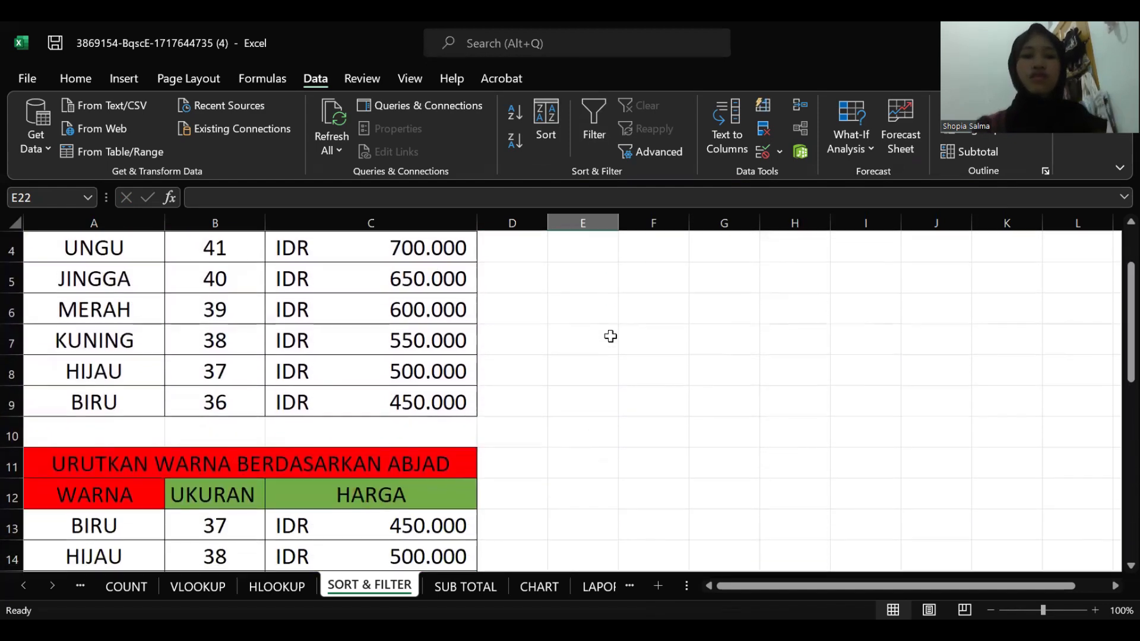
scroll(611, 337, up, 3)
click(465, 587)
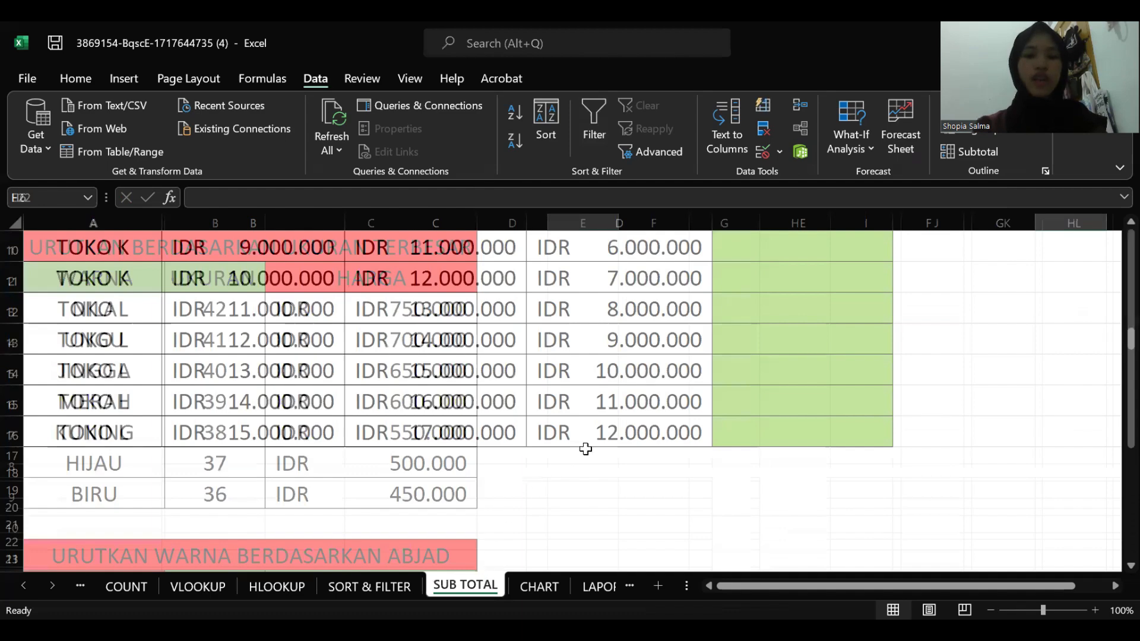
scroll(586, 449, up, 2)
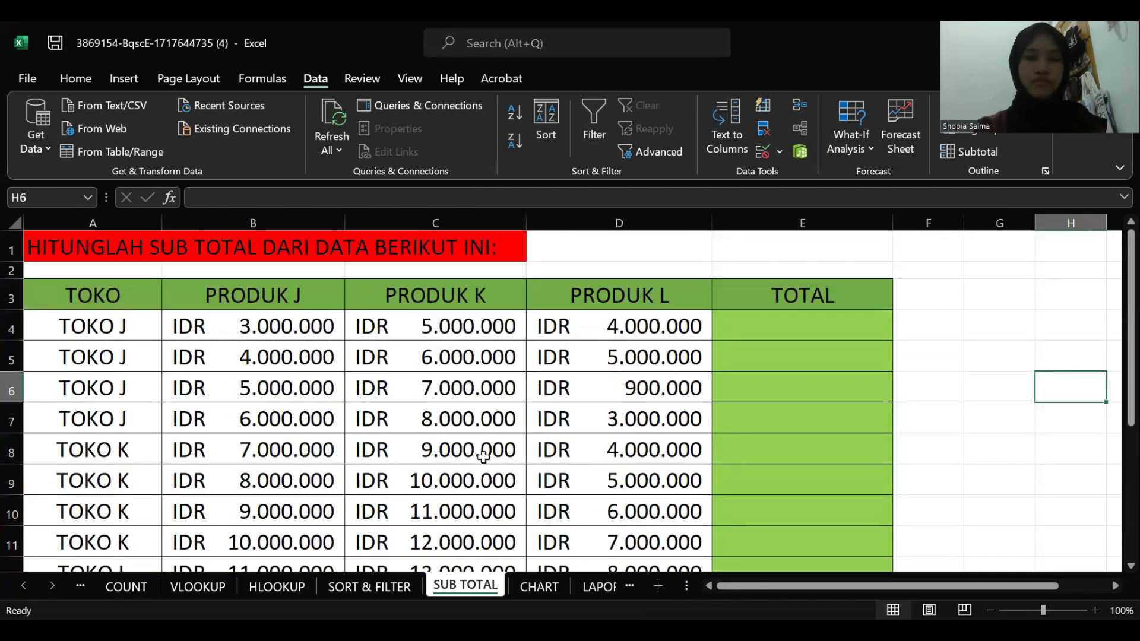
Step: Calculate the first TOKO J row's total in E4 with =SUBTOTAL(9;B4:D4)
click(594, 628)
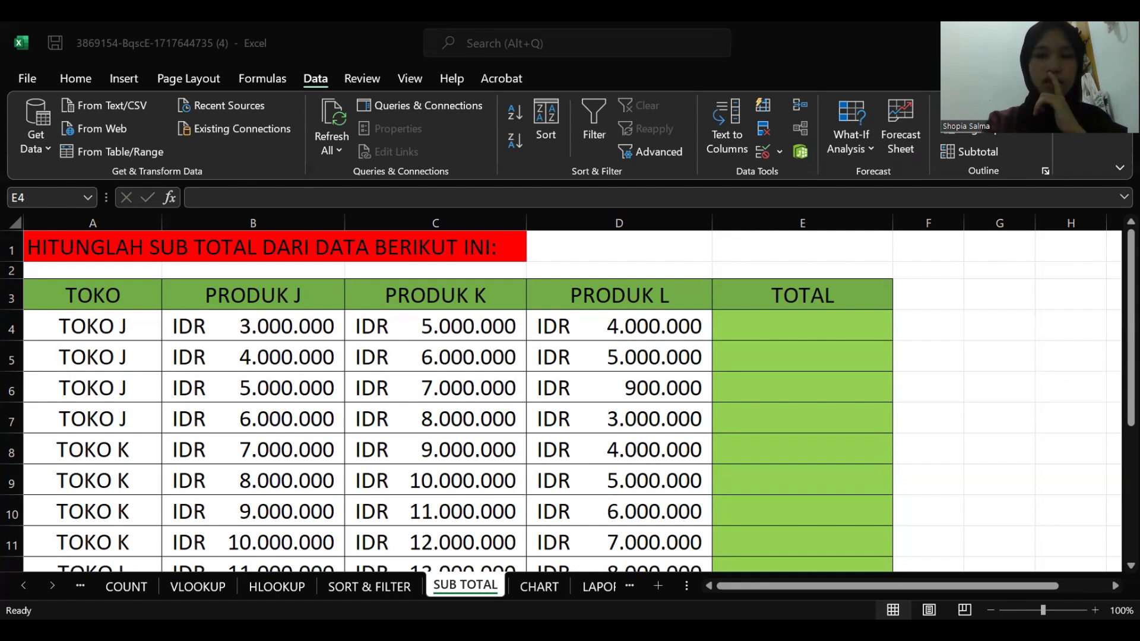
click(494, 324)
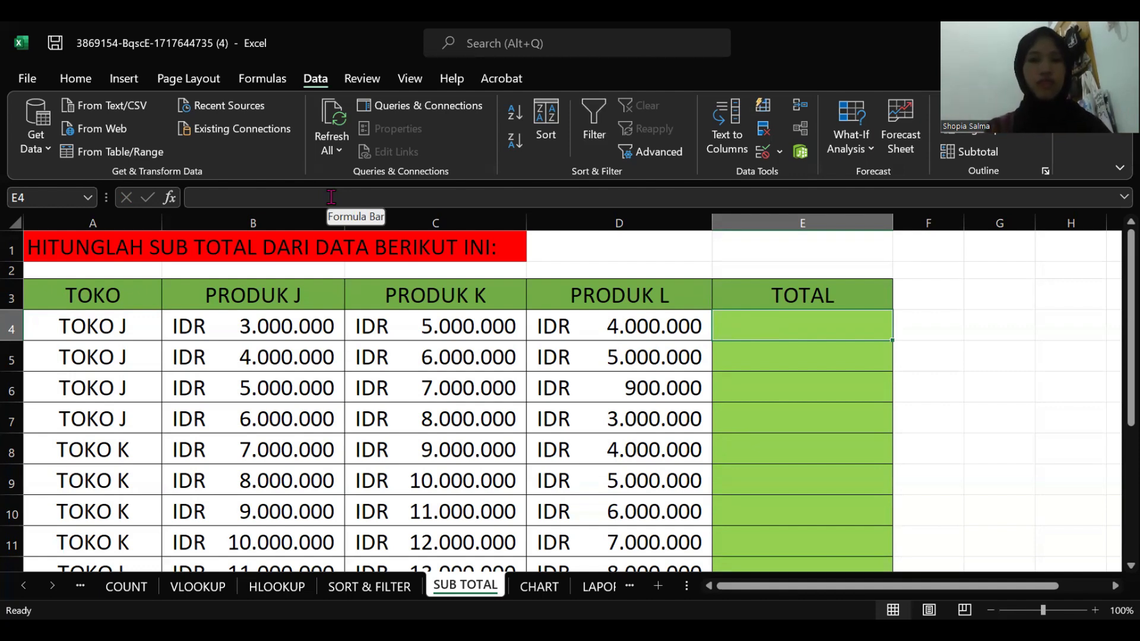
text(=SUB)
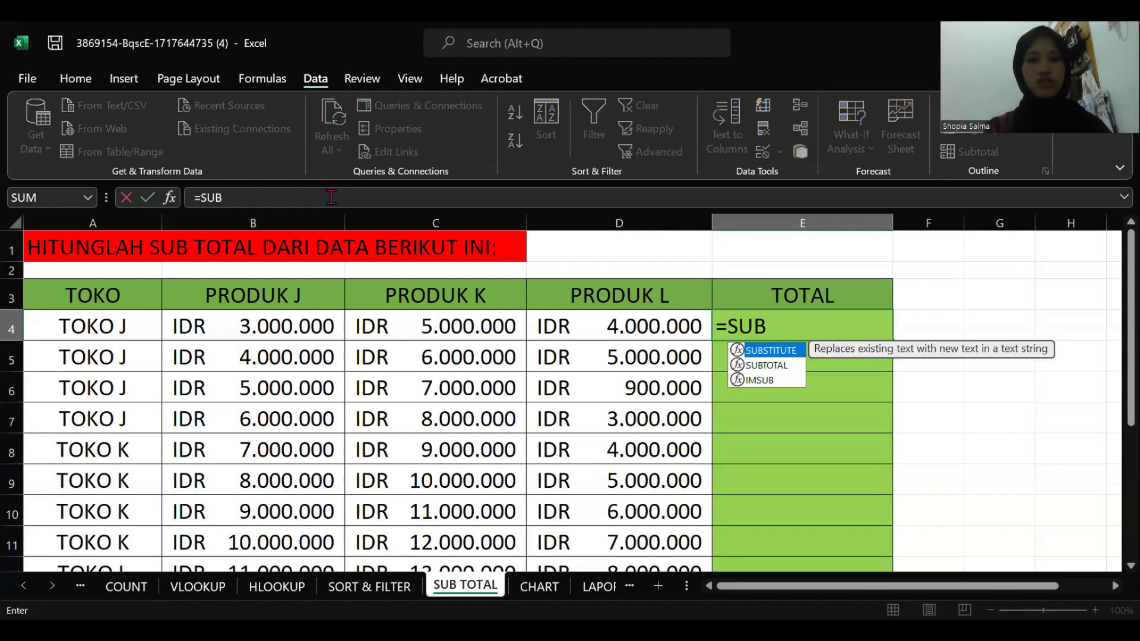
text(TOTAL)
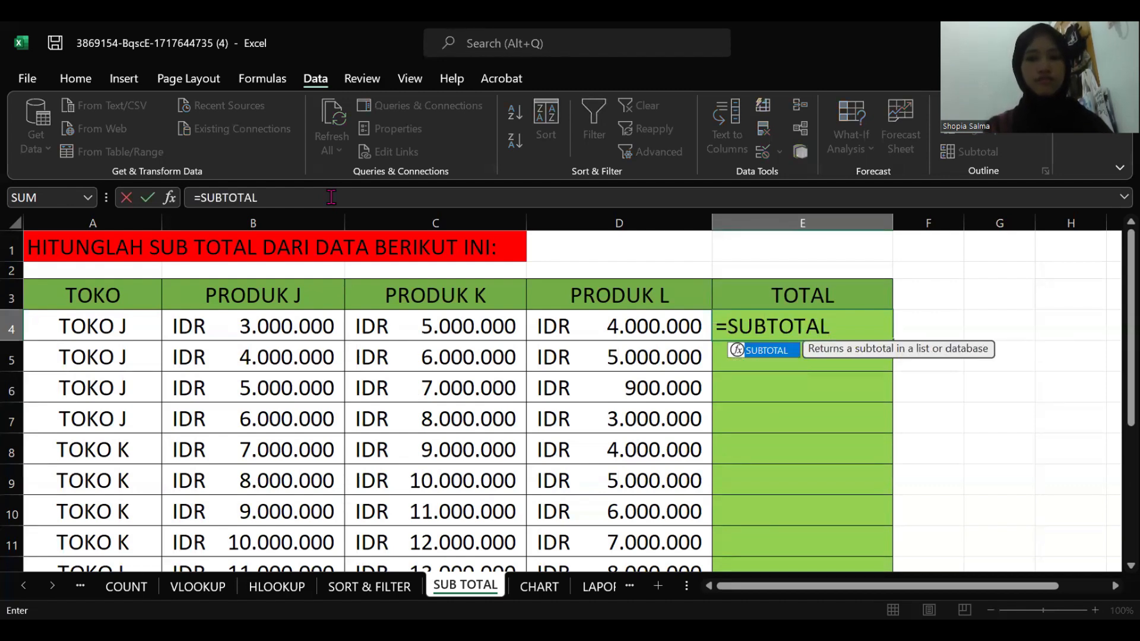
text(()
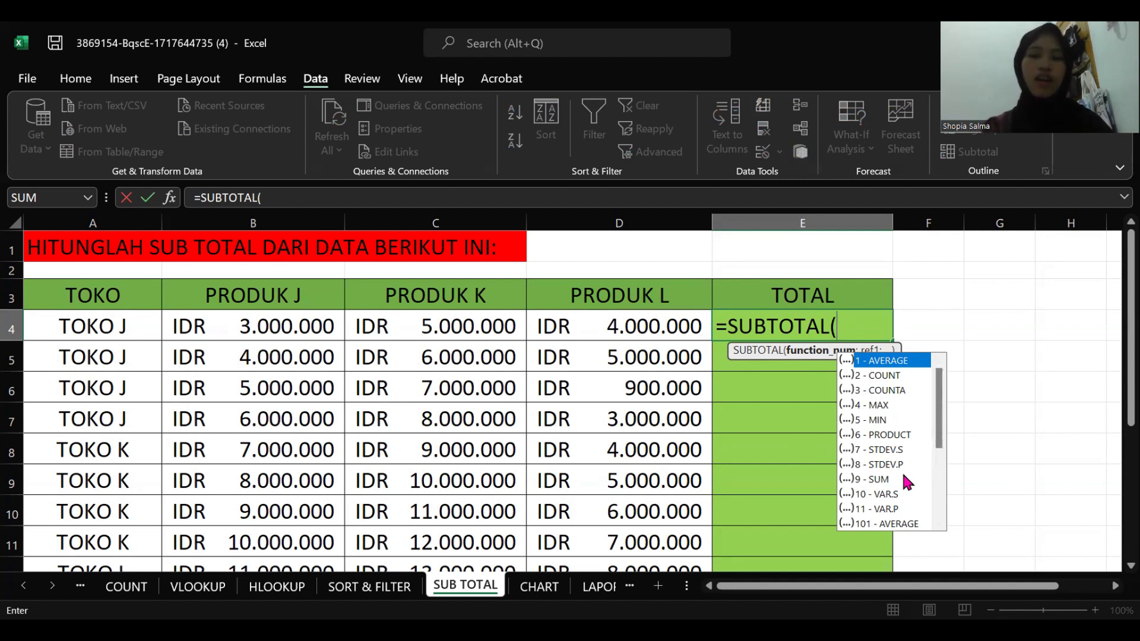
text(9)
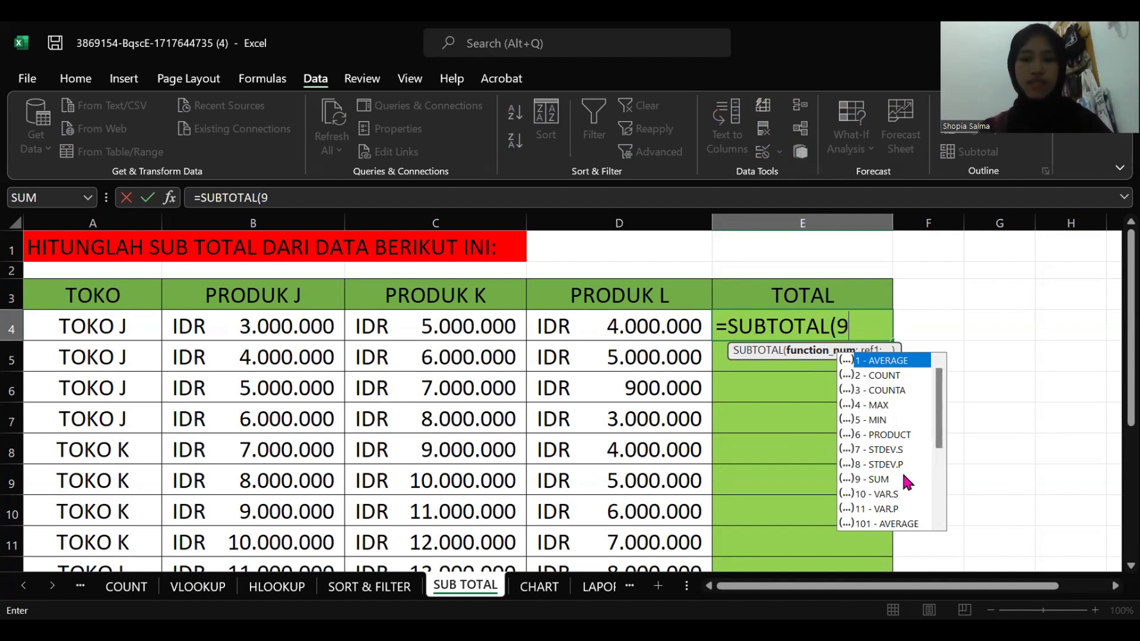
text(;)
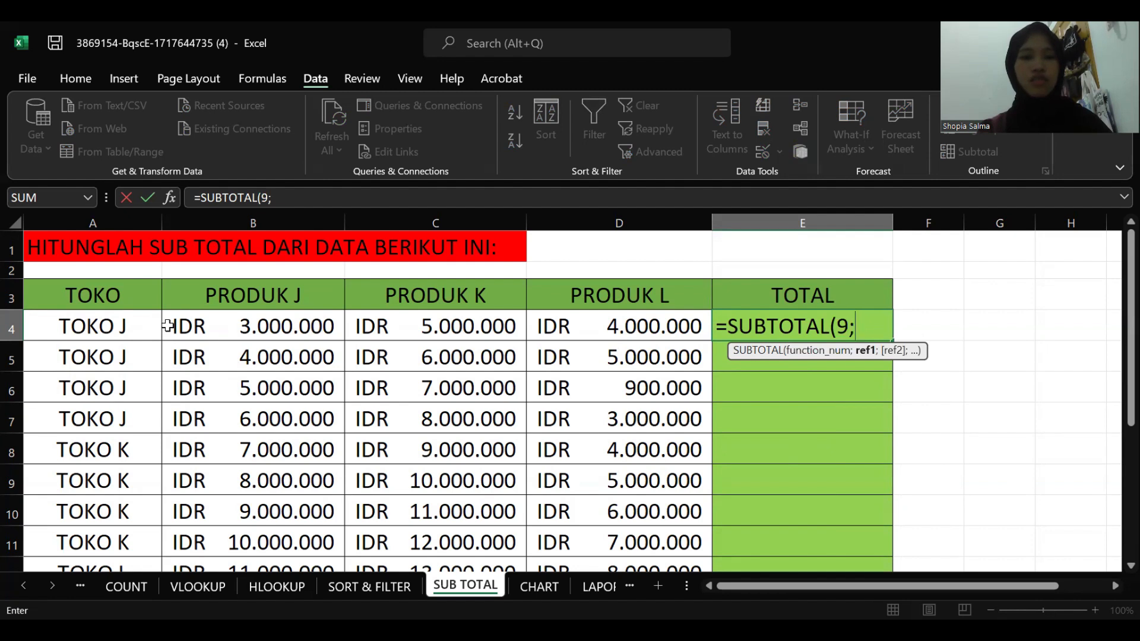
click(168, 325)
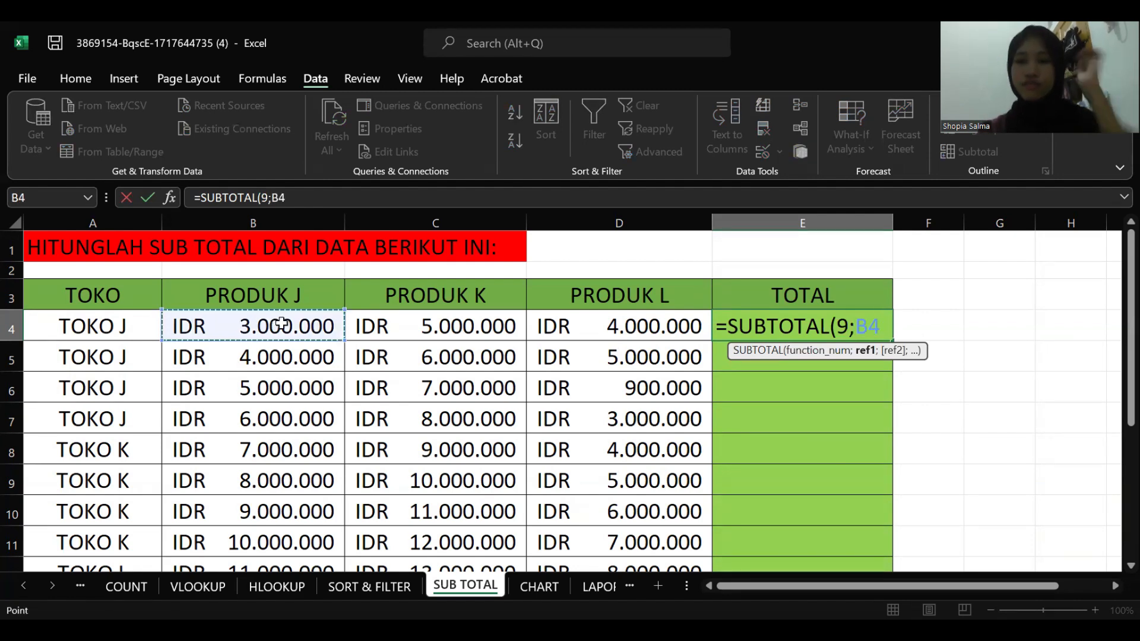
drag(282, 323, 559, 325)
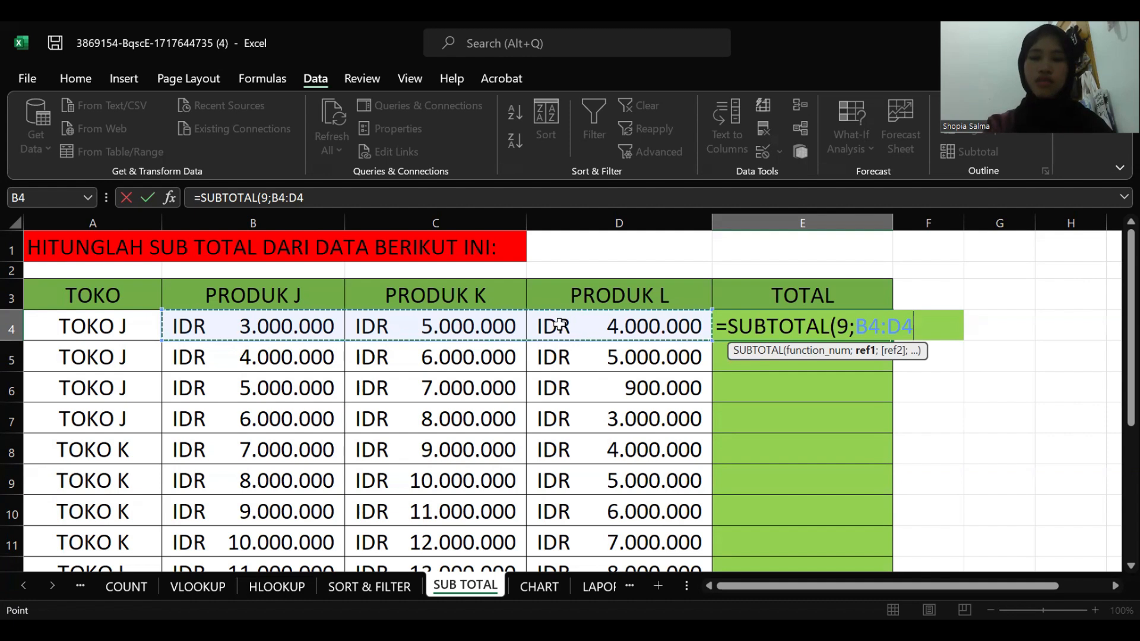
text())
key(Return)
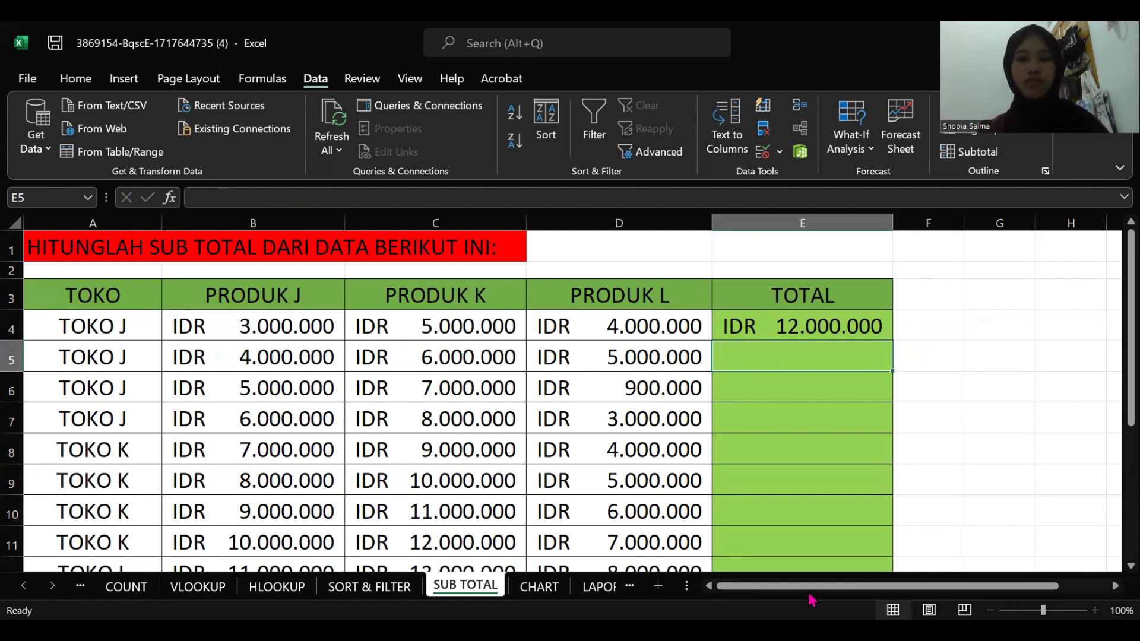
Step: Calculate the second TOKO J row's total in E5 with =SUBTOTAL(9;B5:D5)
click(407, 196)
text(=)
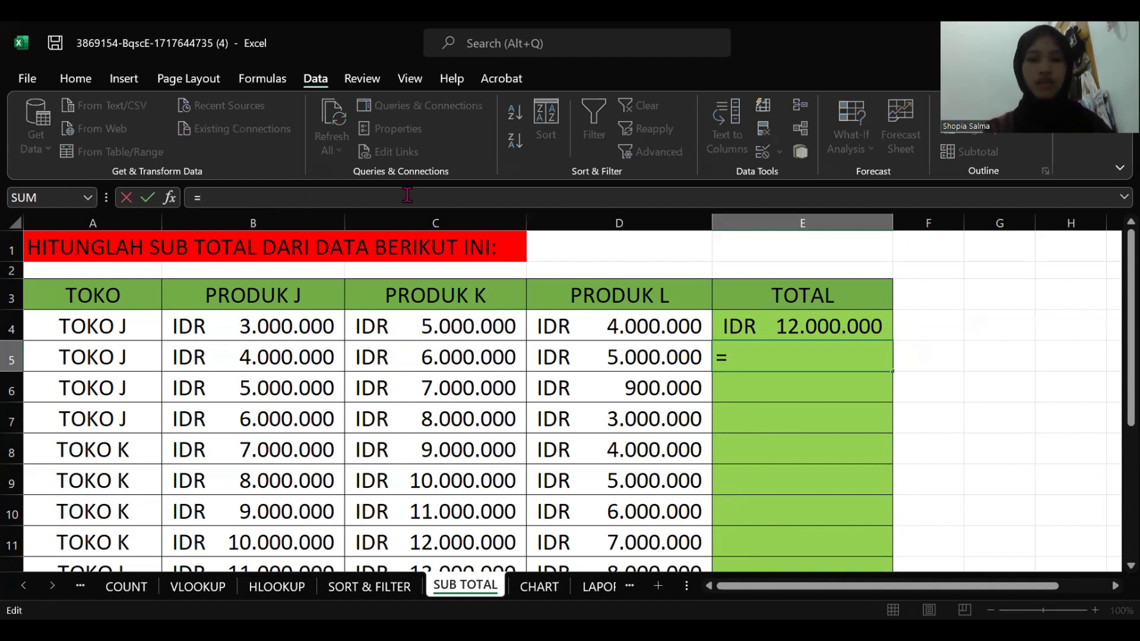
text(SUBTOTAL()
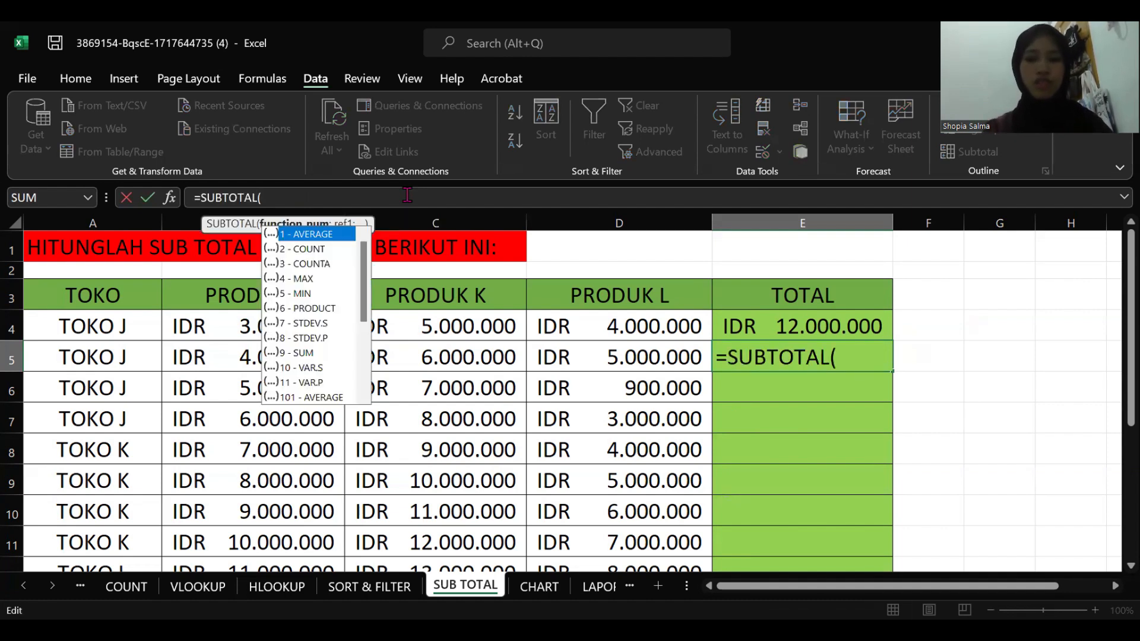
text(9;)
click(189, 357)
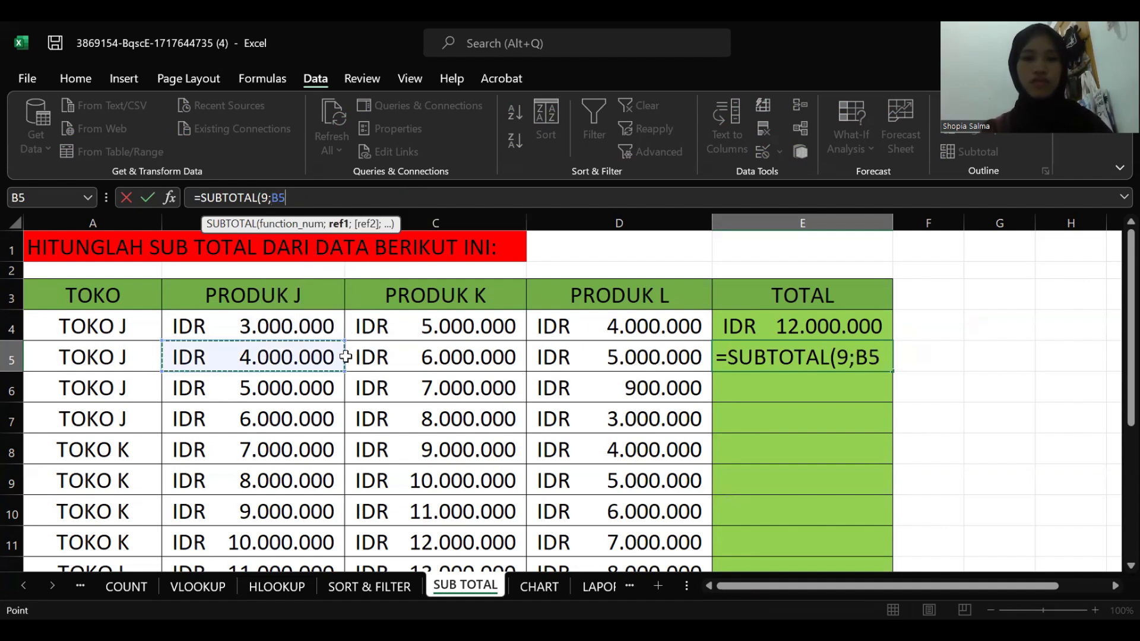
shift+click(620, 360)
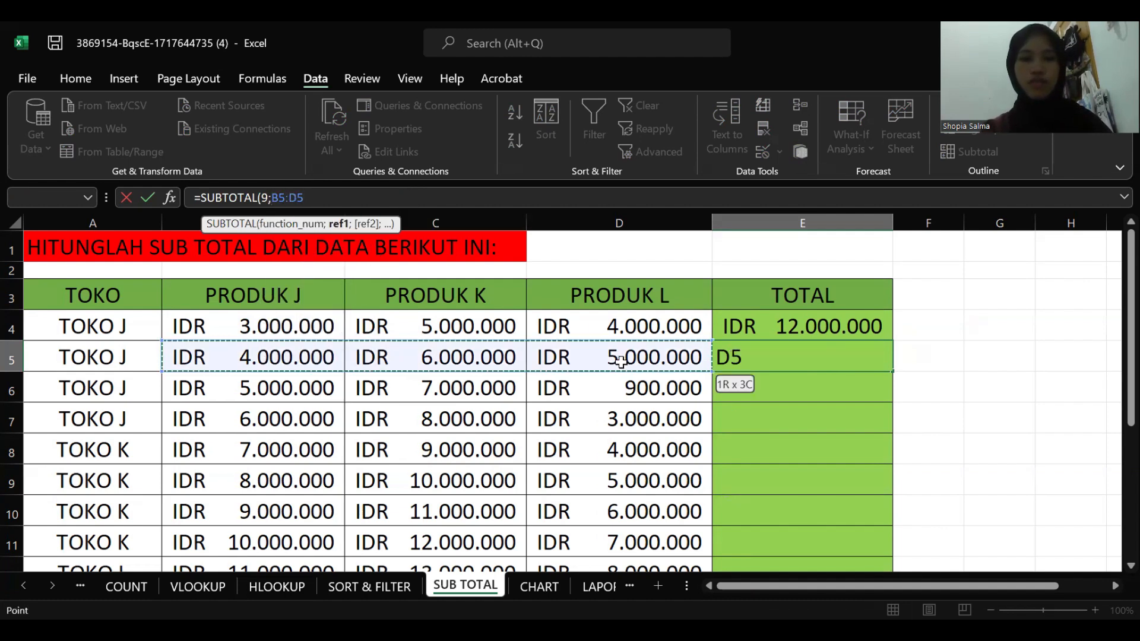
text())
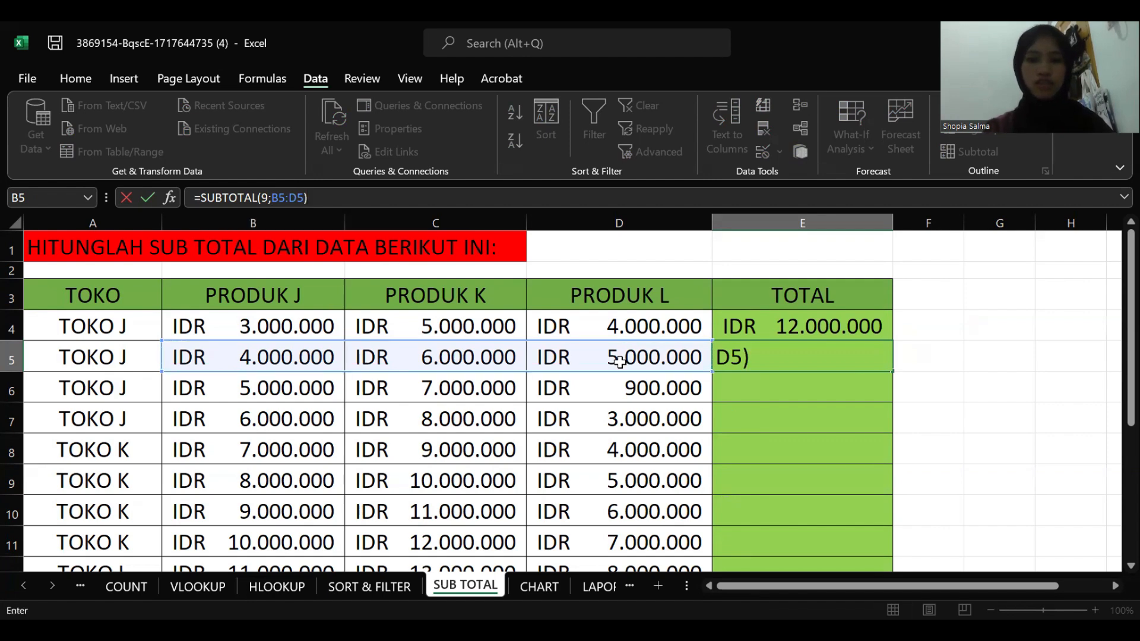
key(Return)
Step: Fill the SUBTOTAL formula from E5 down through E16
scroll(950, 412, down, 3)
scroll(929, 412, up, 3)
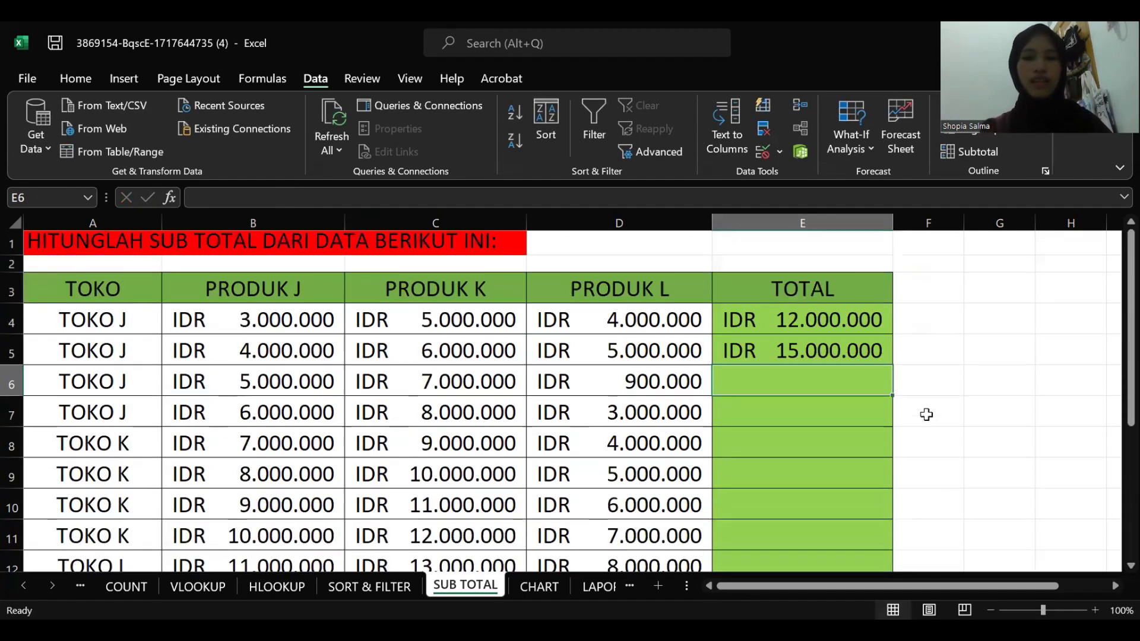
click(833, 351)
scroll(865, 257, up, 1)
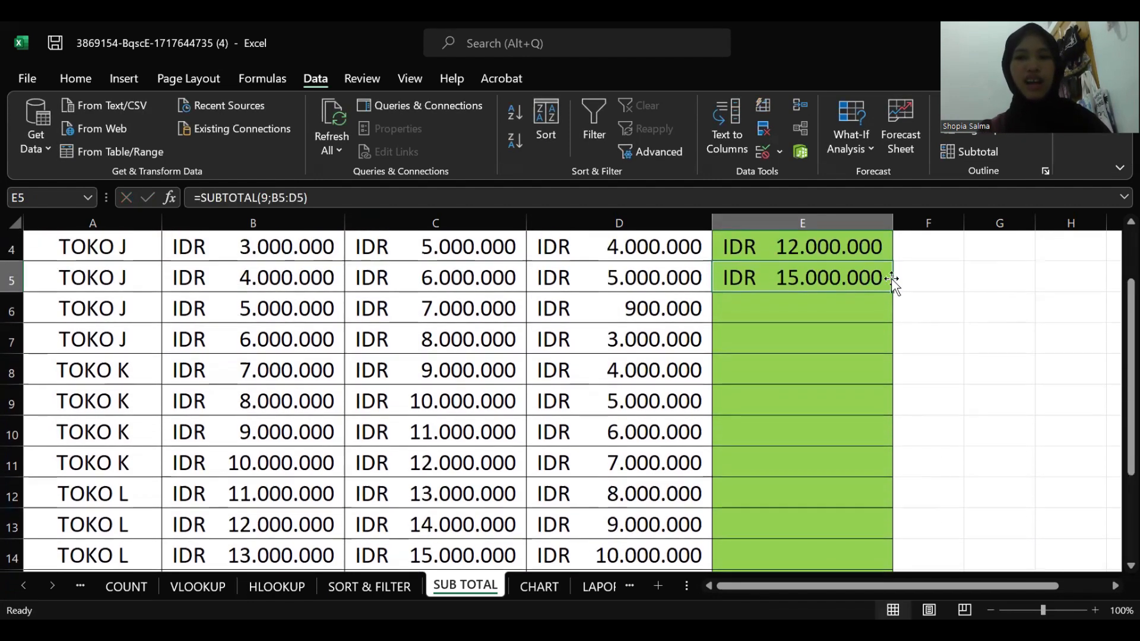
drag(893, 292, 876, 542)
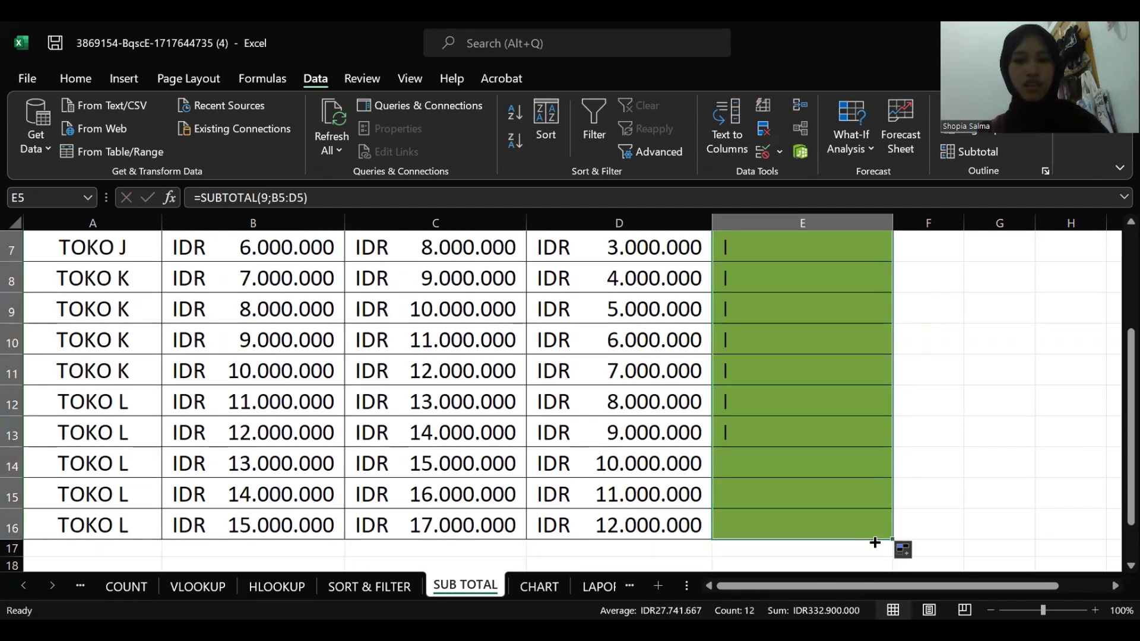
scroll(945, 437, up, 2)
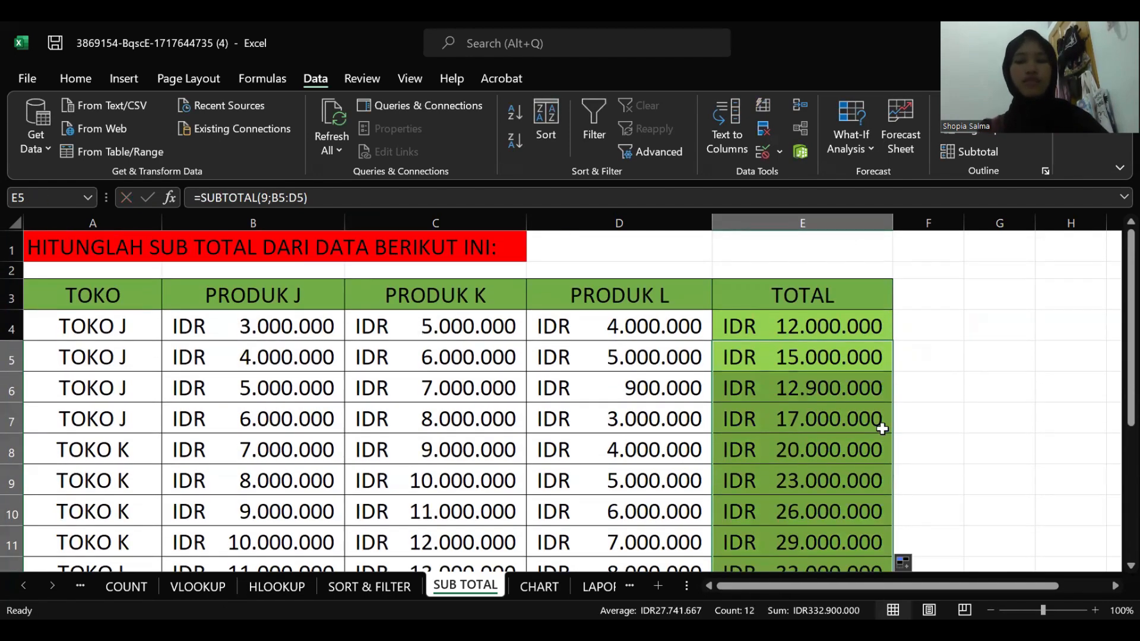
Step: Check the TOTAL column from top to bottom, go to the CHART sheet and look over its chart exercises
click(844, 336)
scroll(789, 369, down, 2)
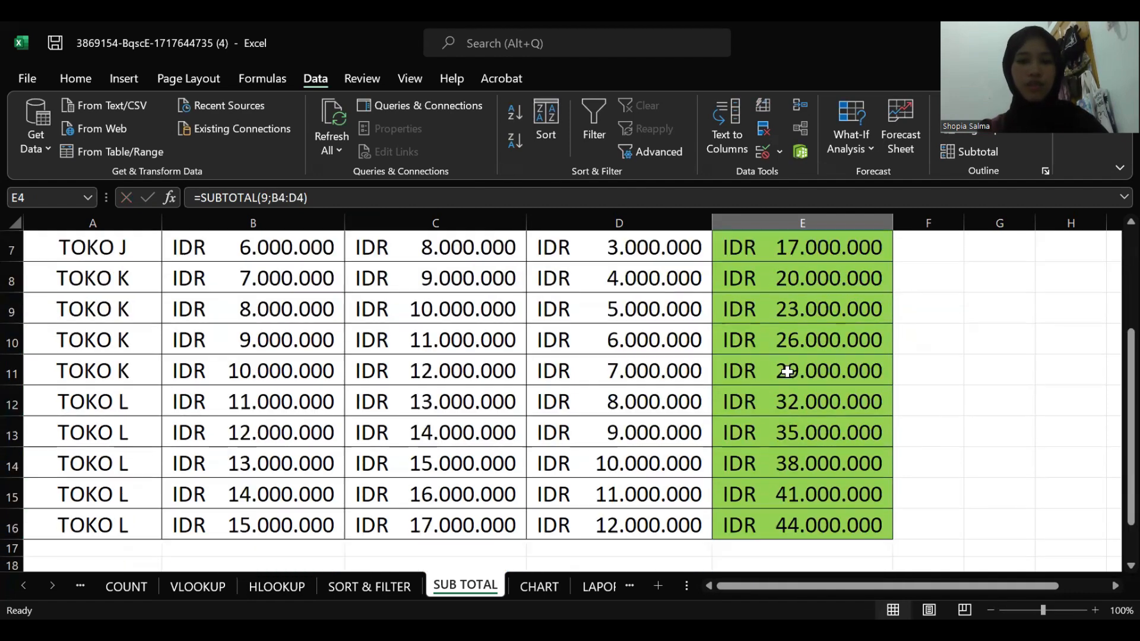
scroll(789, 371, up, 2)
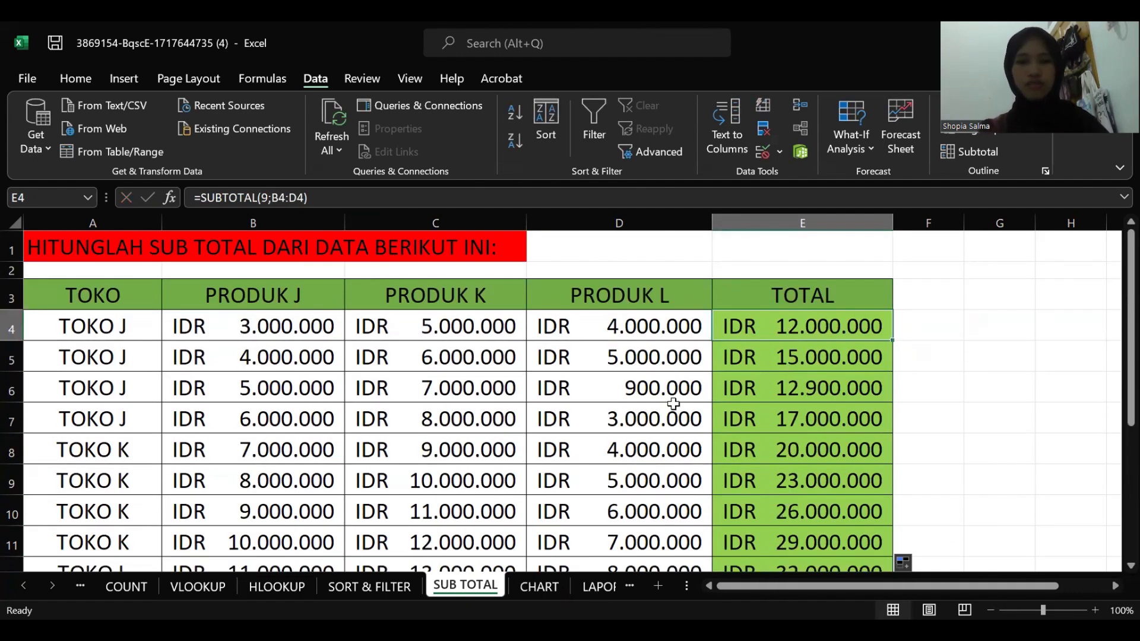
scroll(674, 404, down, 3)
scroll(592, 461, up, 3)
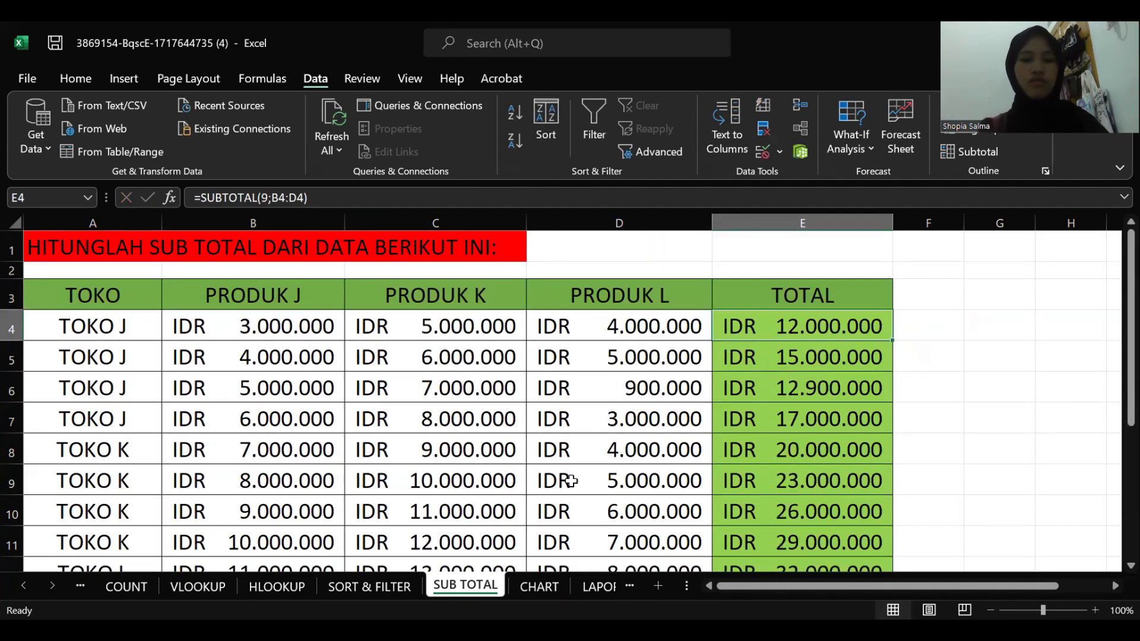
click(522, 588)
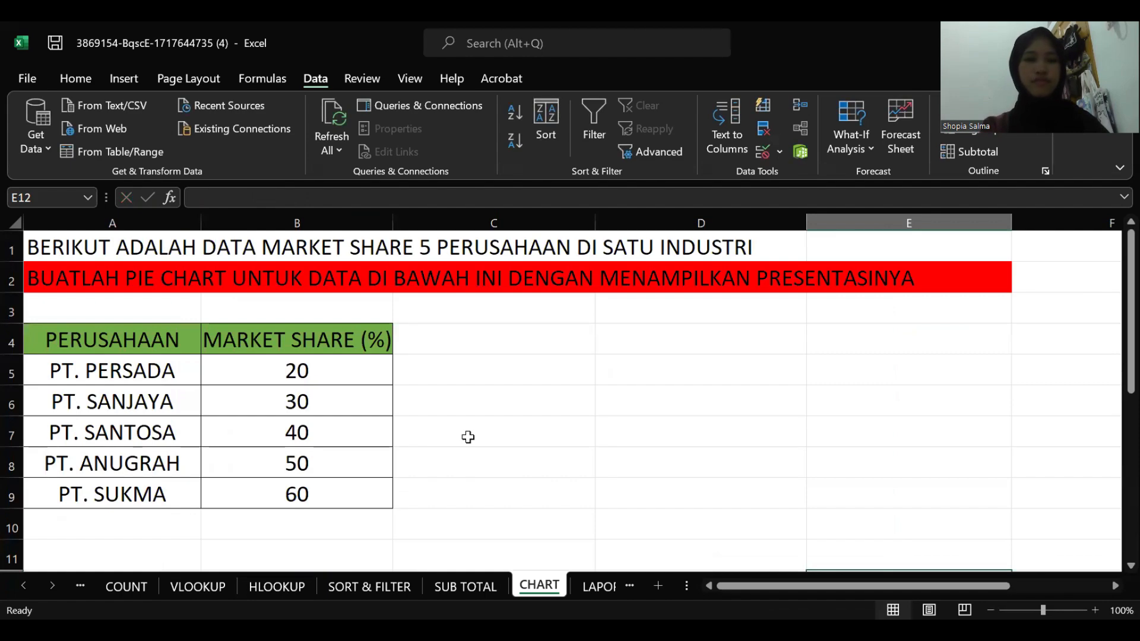
scroll(467, 437, down, 3)
scroll(468, 437, down, 4)
scroll(468, 437, up, 6)
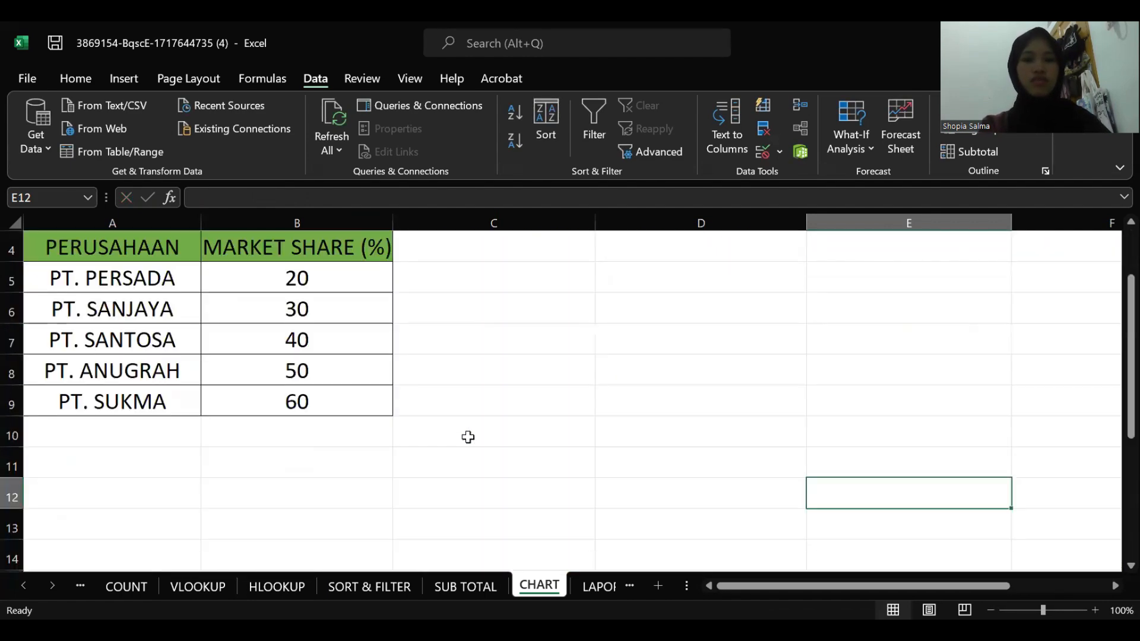
scroll(468, 437, down, 2)
scroll(468, 437, up, 3)
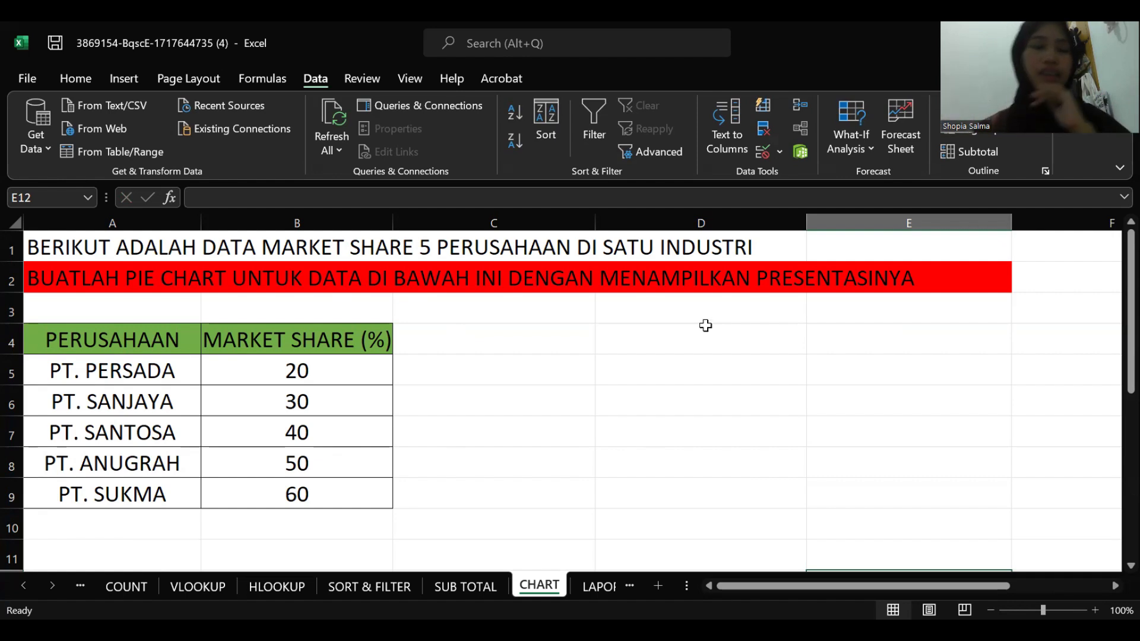
Step: Insert a pie chart of the market share data in A4:B9 and place it beside the table, below the red instruction
drag(42, 339, 274, 481)
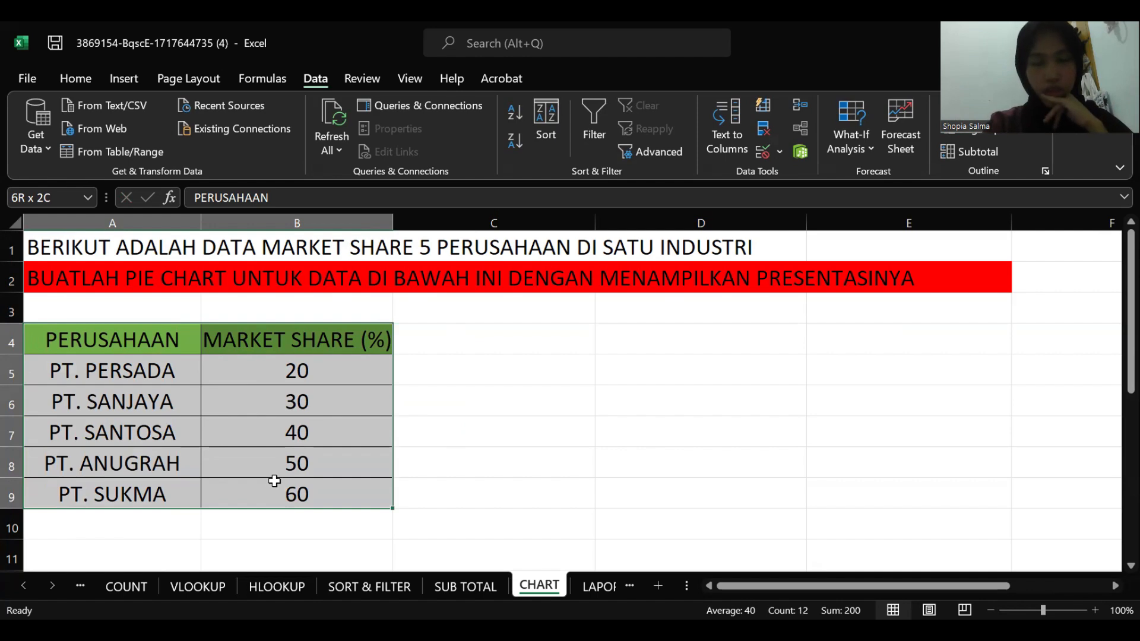
drag(274, 481, 274, 481)
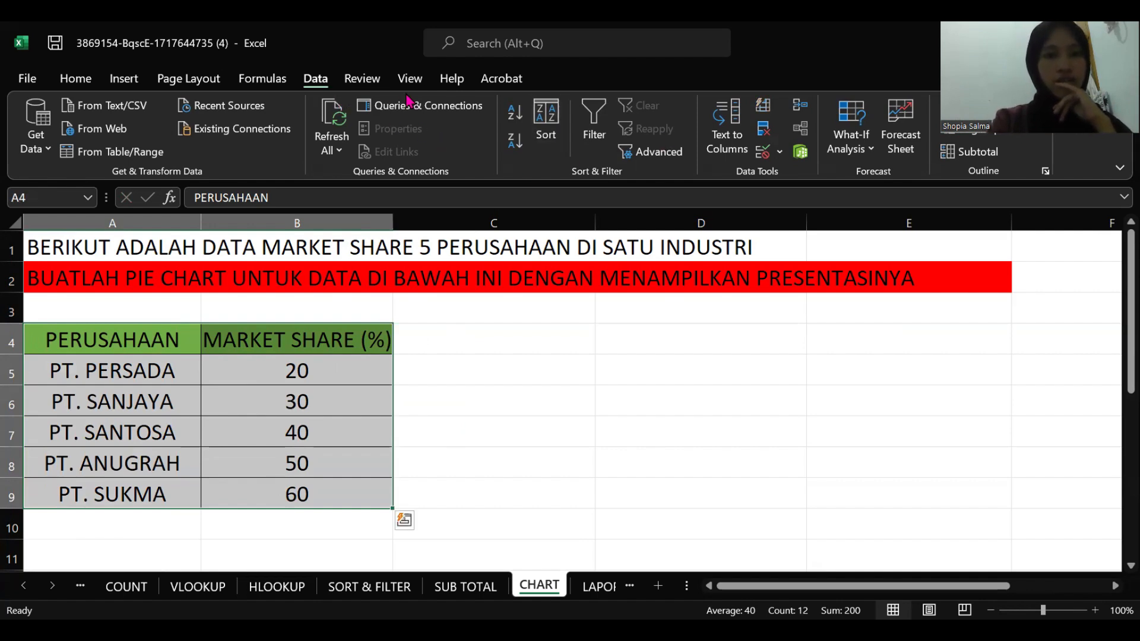
click(189, 79)
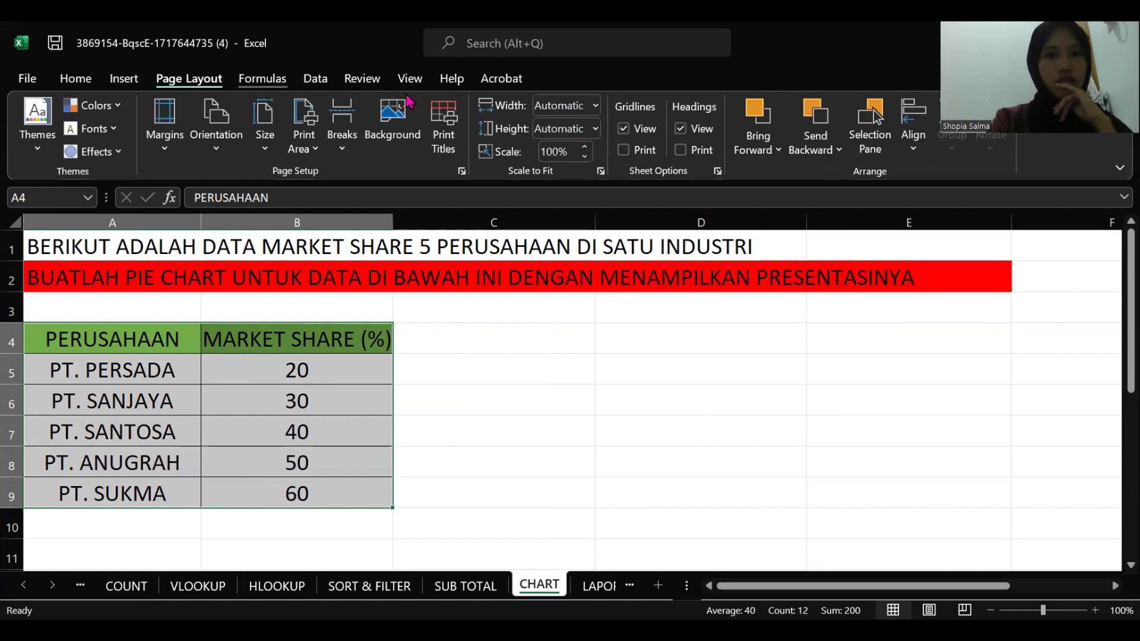
click(263, 79)
click(125, 79)
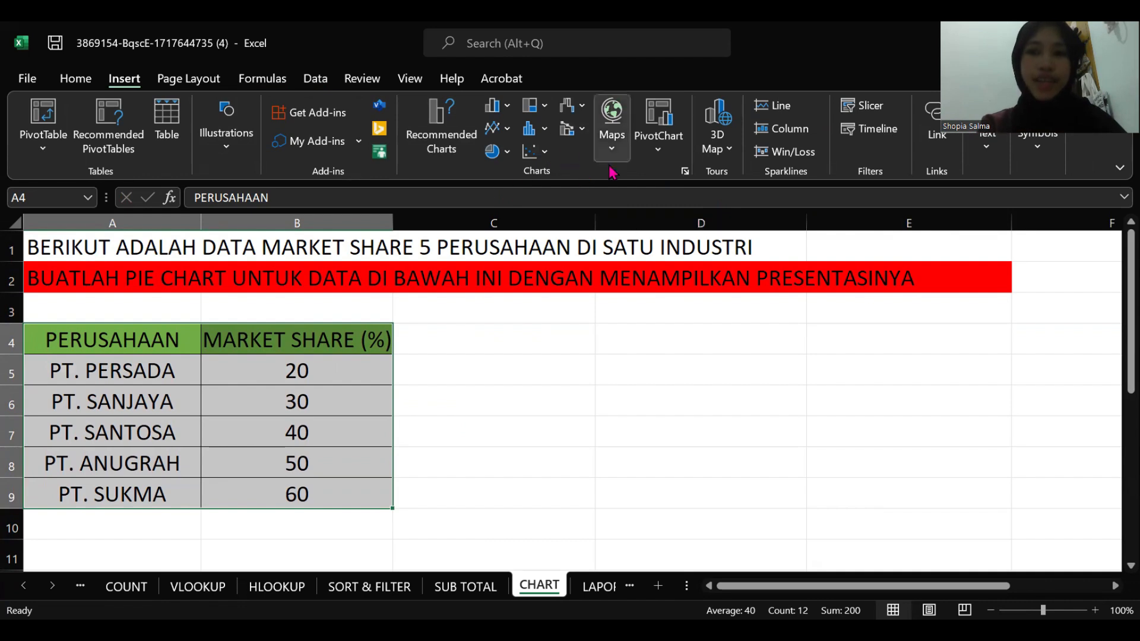
click(684, 172)
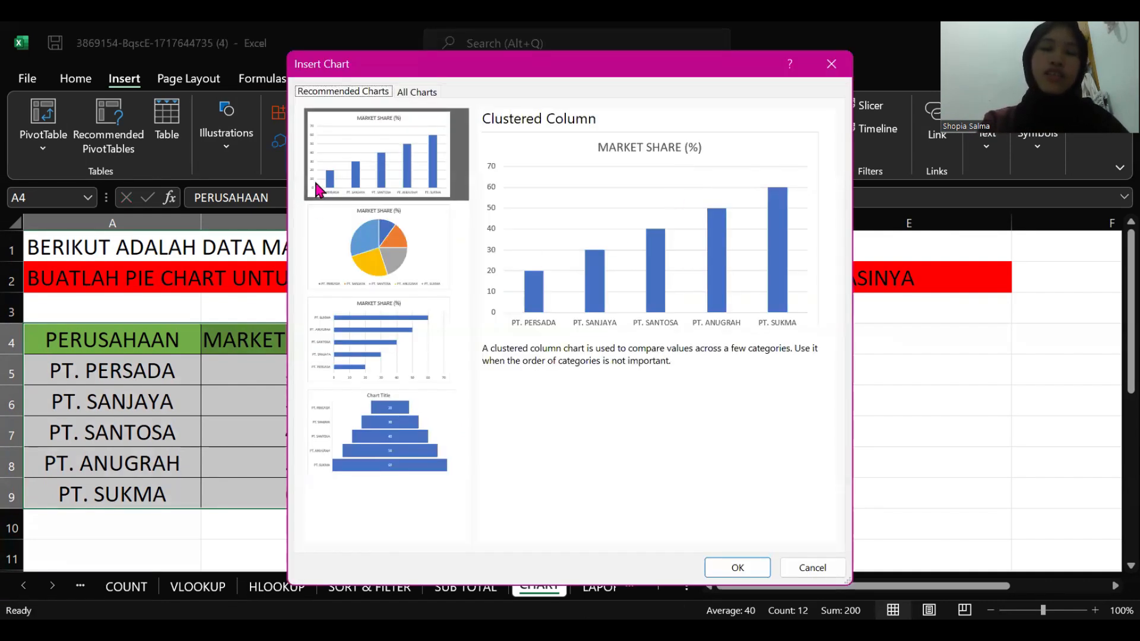
click(399, 234)
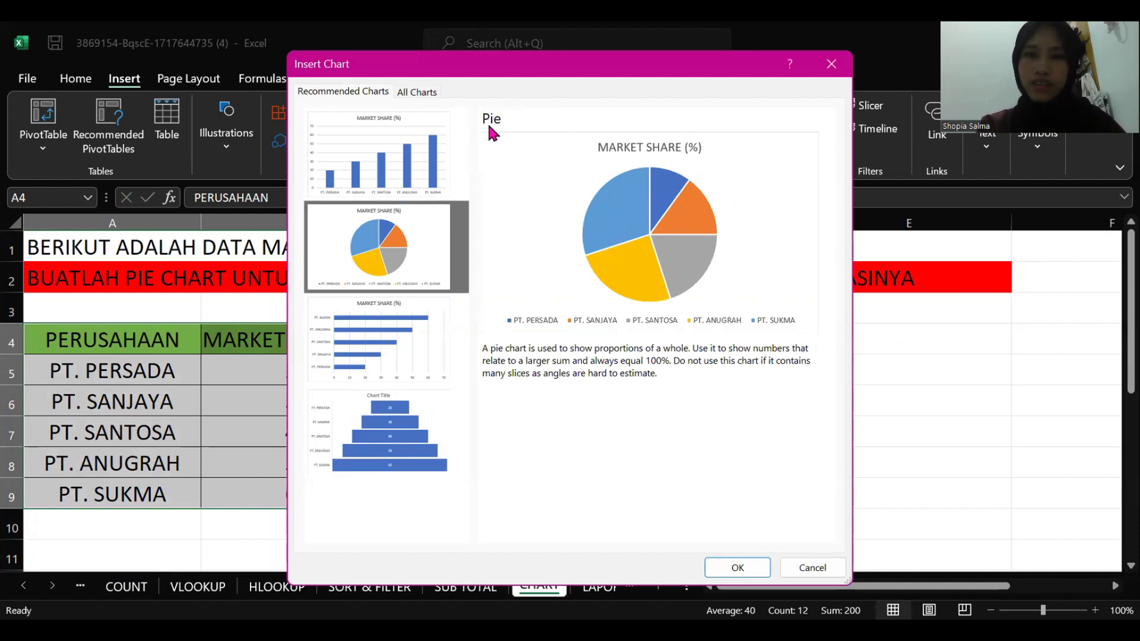
click(737, 568)
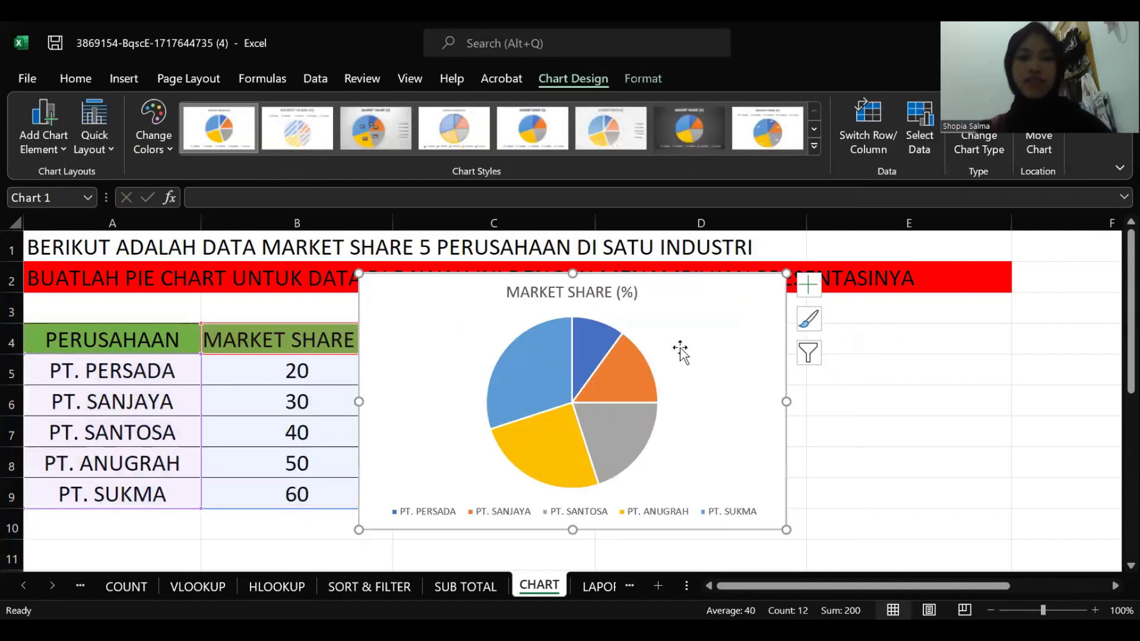
drag(682, 353, 749, 389)
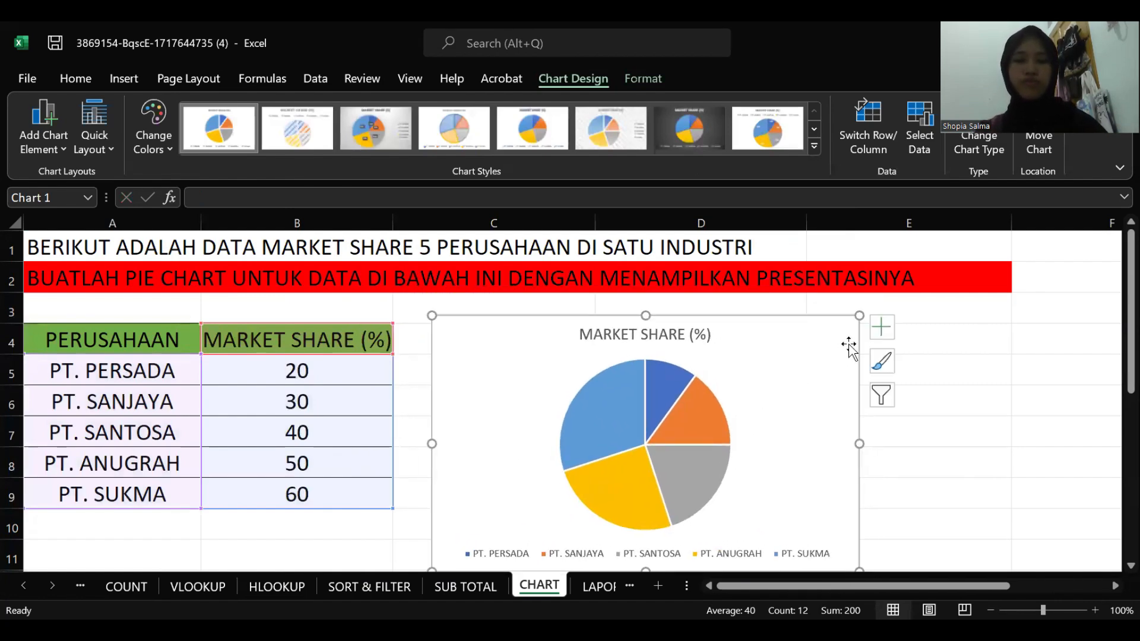
Step: Insert a line chart of the yearly sales data in A21:F22
scroll(881, 343, down, 6)
scroll(881, 343, up, 1)
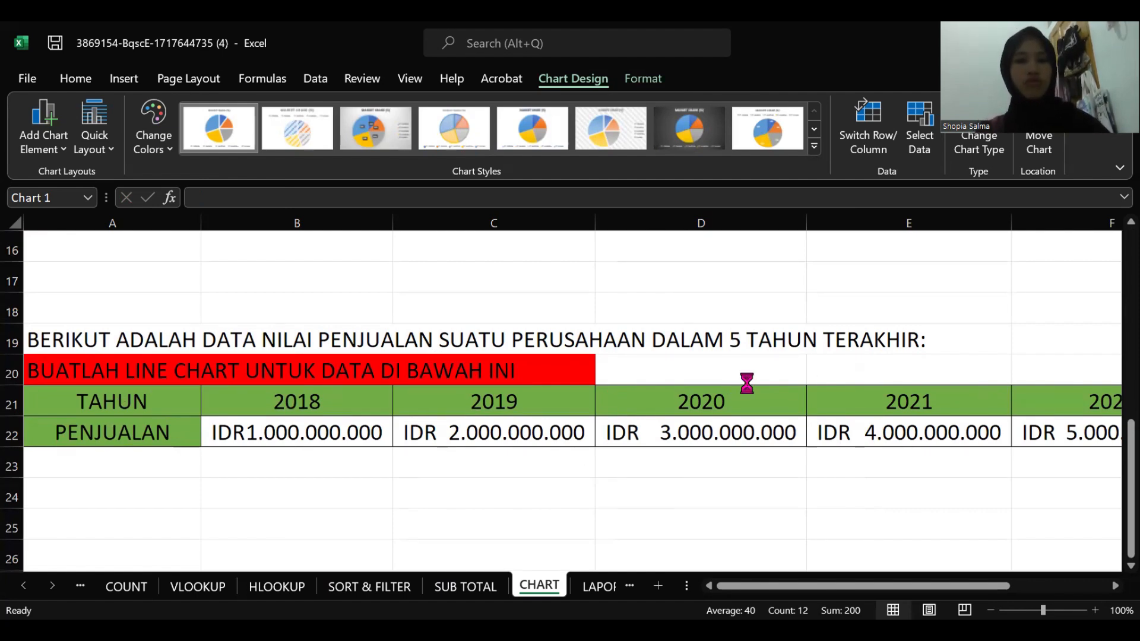
scroll(745, 382, down, 2)
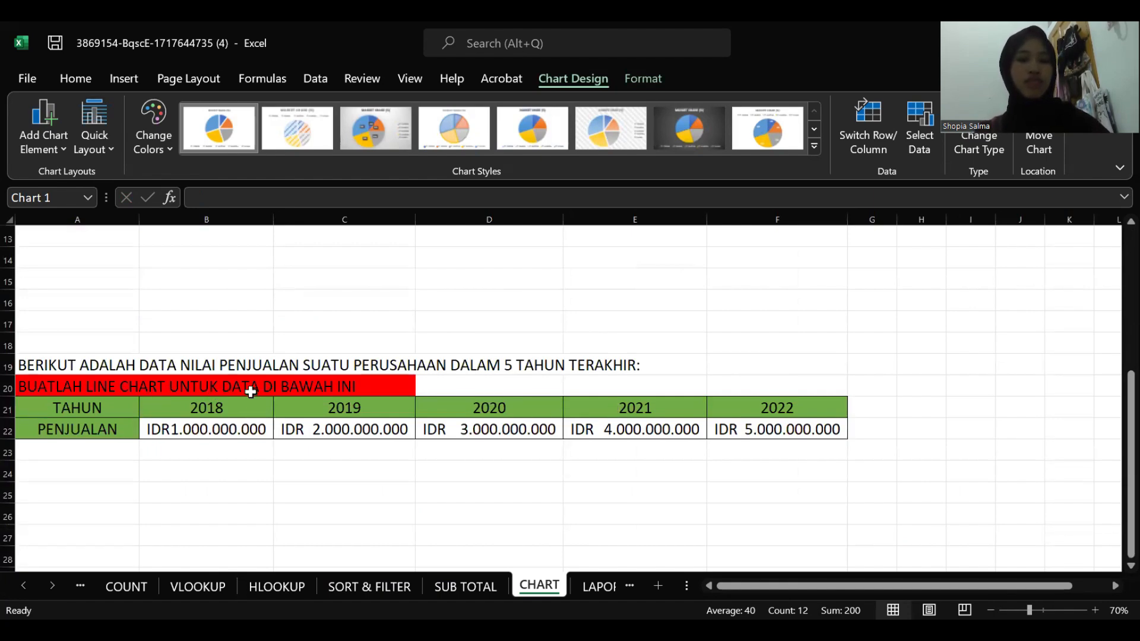
scroll(396, 412, up, 4)
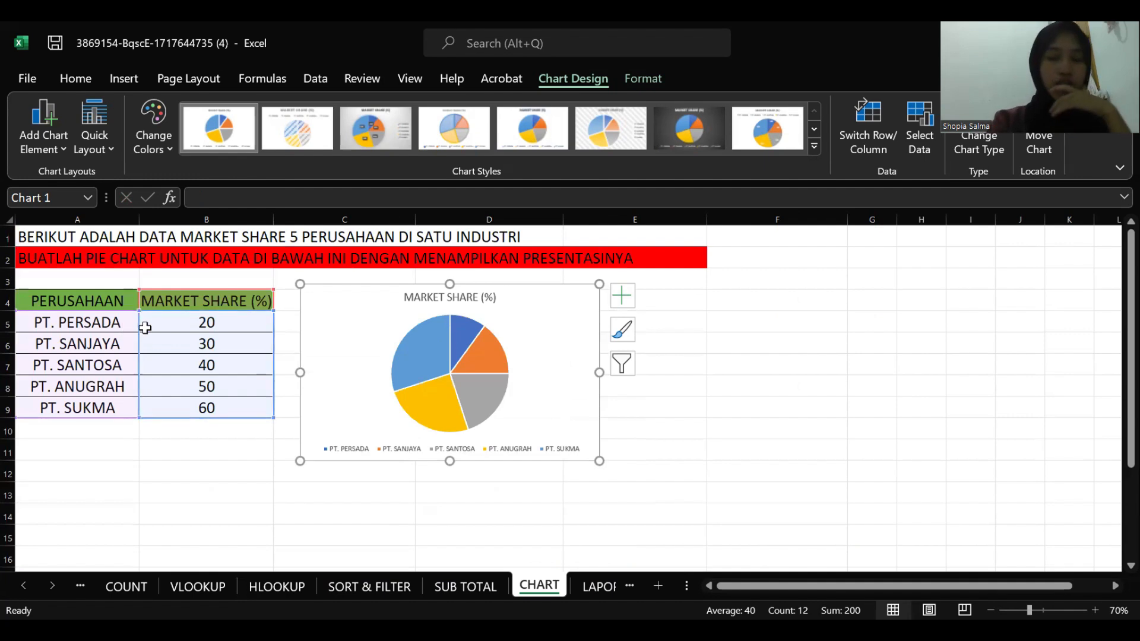
scroll(279, 340, down, 5)
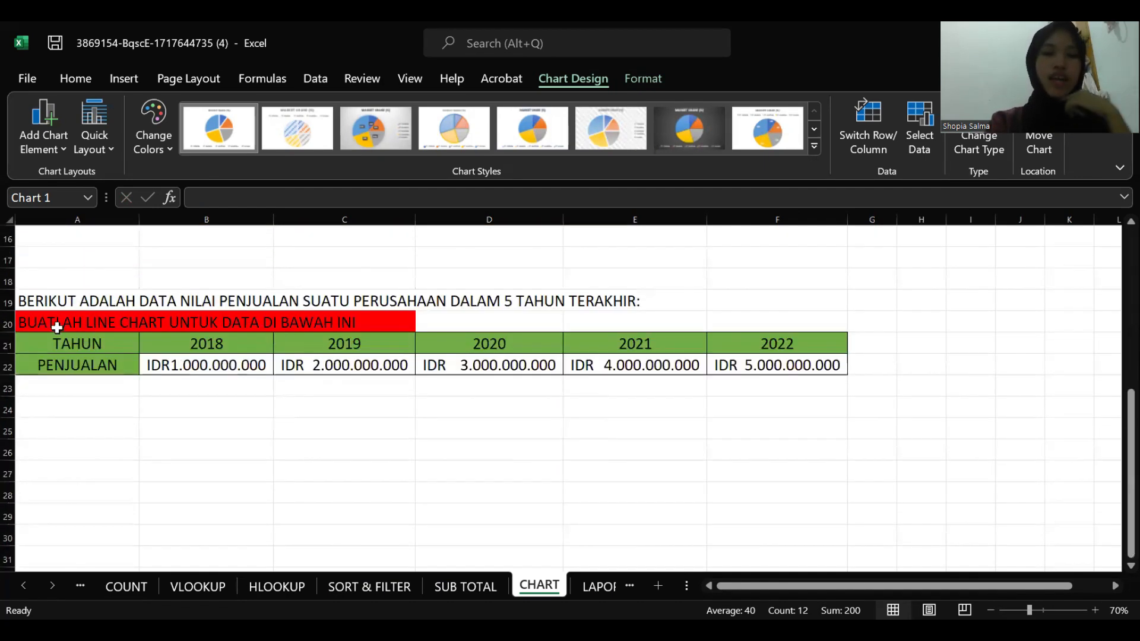
drag(38, 348, 766, 365)
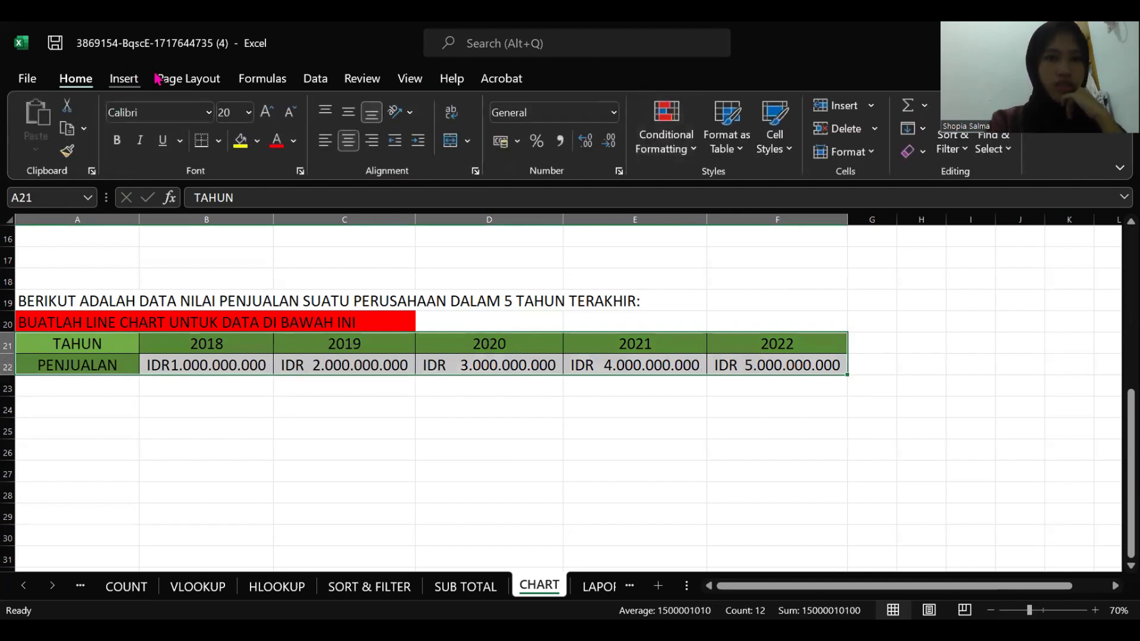
click(124, 78)
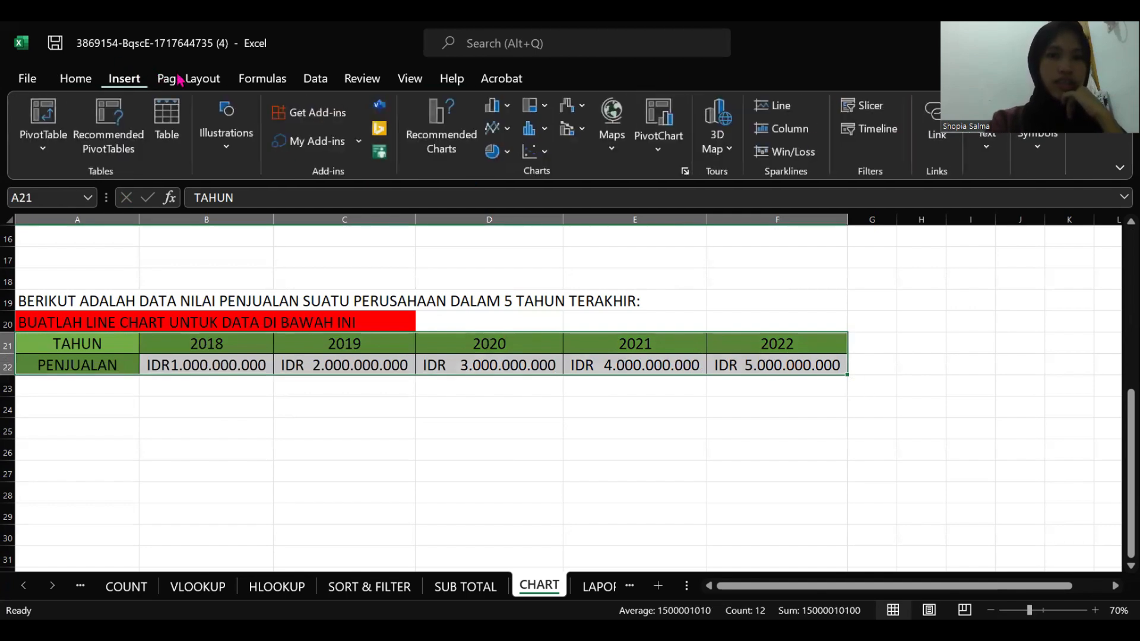
click(684, 173)
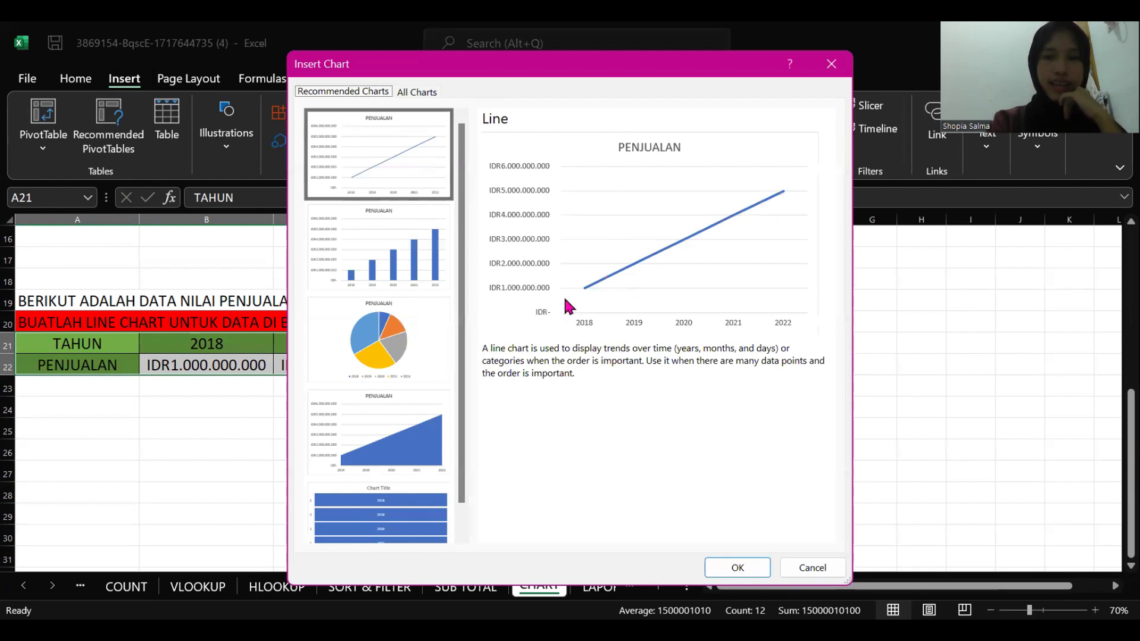
click(750, 570)
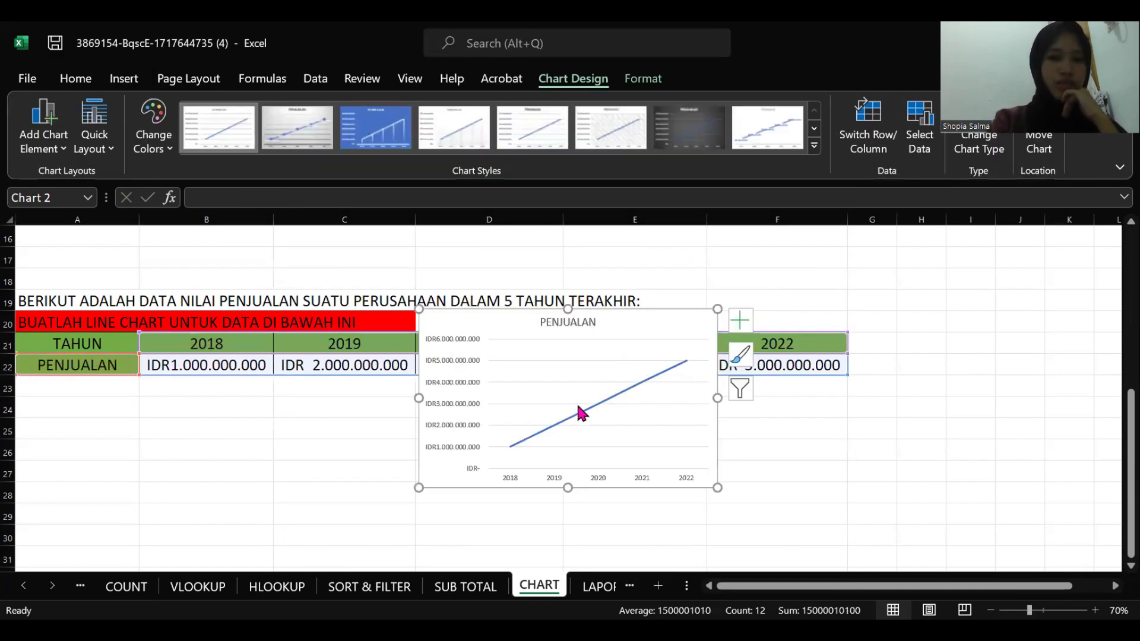
Step: Move the PENJUALAN line chart off the sales table to the empty area below it, starting in column B
drag(523, 374, 514, 399)
key(ctrl+z)
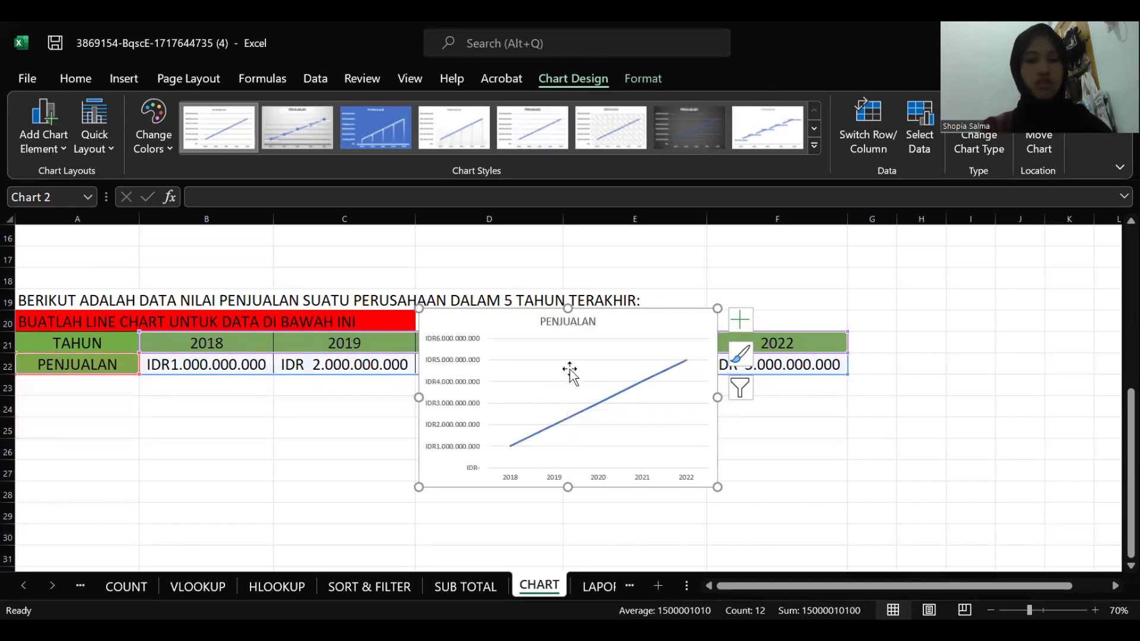
drag(492, 340, 235, 413)
scroll(515, 372, down, 2)
scroll(517, 368, up, 4)
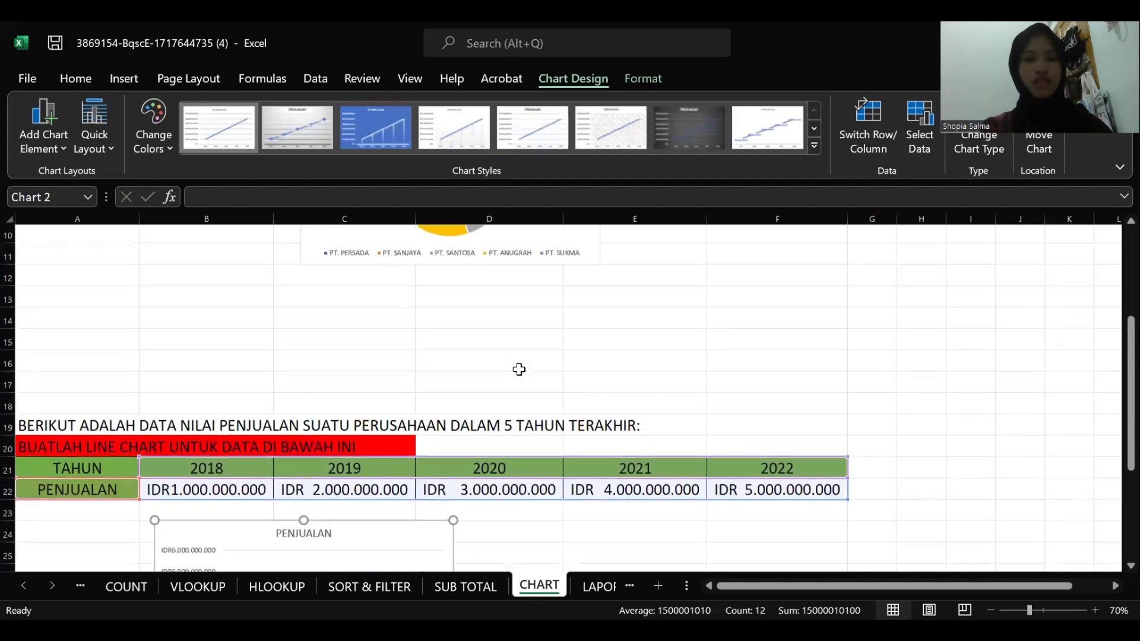
scroll(519, 368, down, 2)
Step: Go to the LAPORAN LIVE sheet and examine the transaction table and the empty red cells of the January 2023 profit and loss report
click(599, 587)
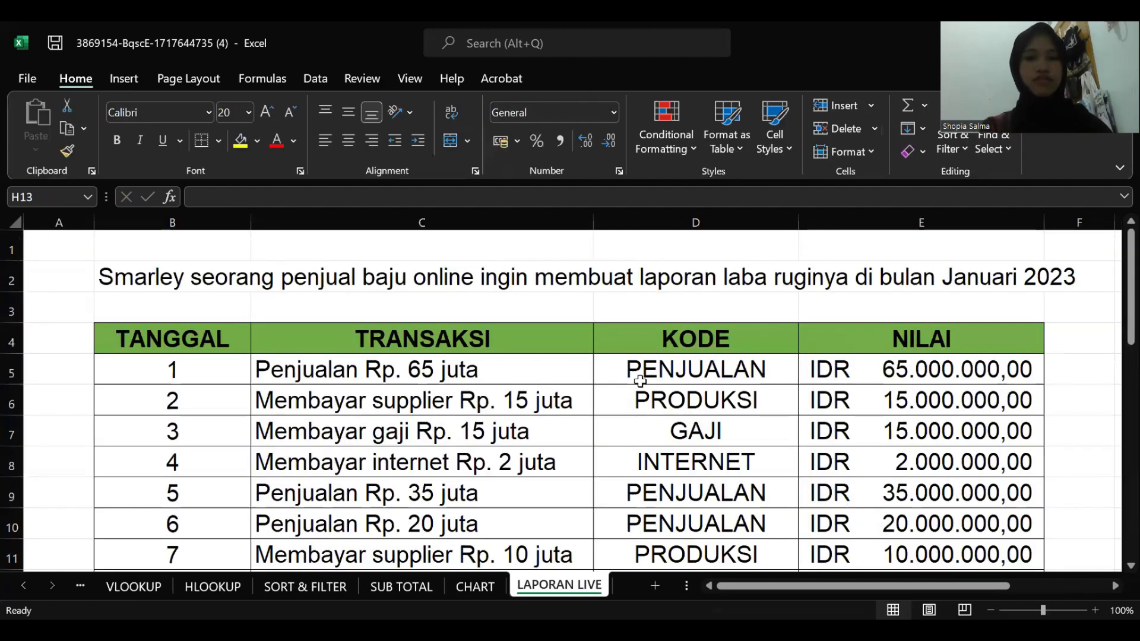
scroll(641, 382, down, 2)
scroll(640, 382, down, 1)
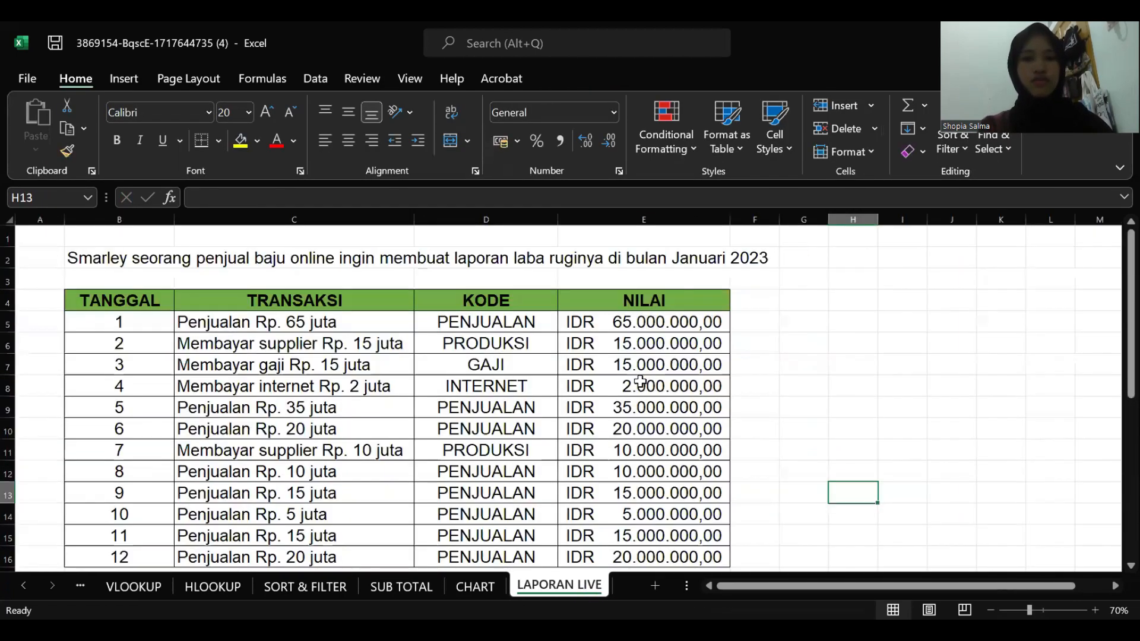
scroll(641, 382, down, 5)
scroll(641, 381, up, 4)
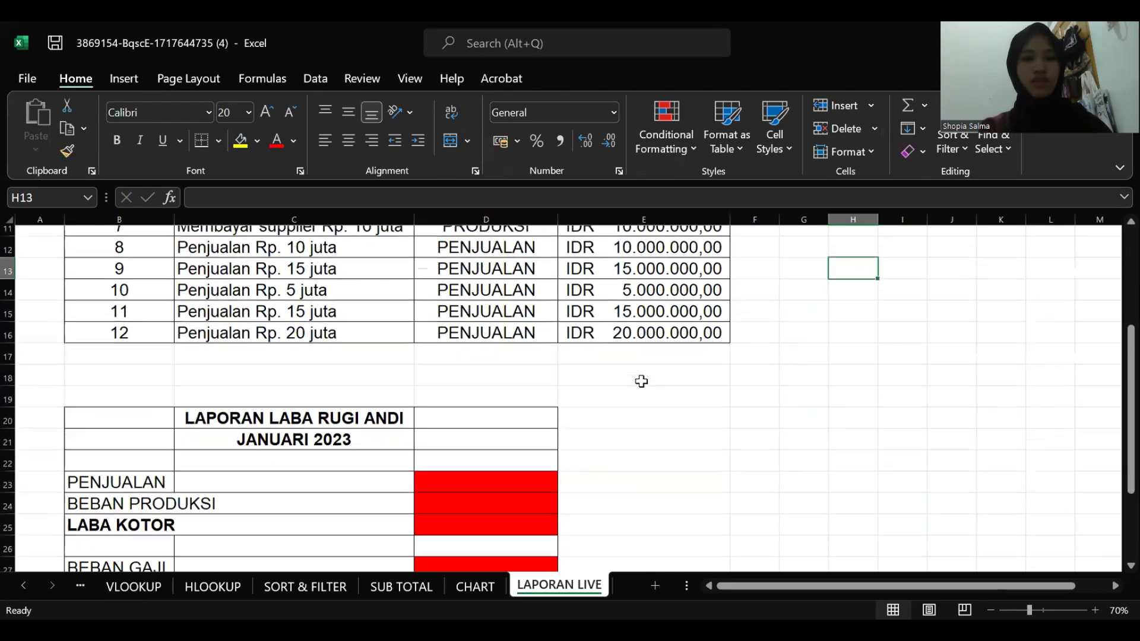
scroll(642, 383, down, 5)
scroll(585, 451, up, 1)
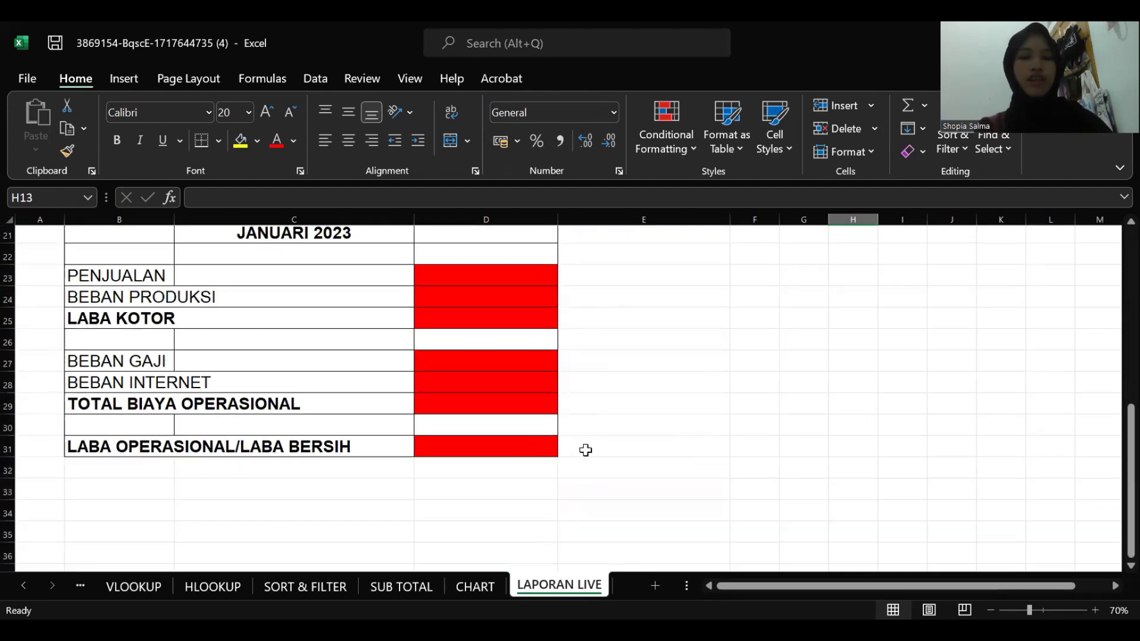
scroll(326, 368, up, 1)
scroll(344, 359, down, 1)
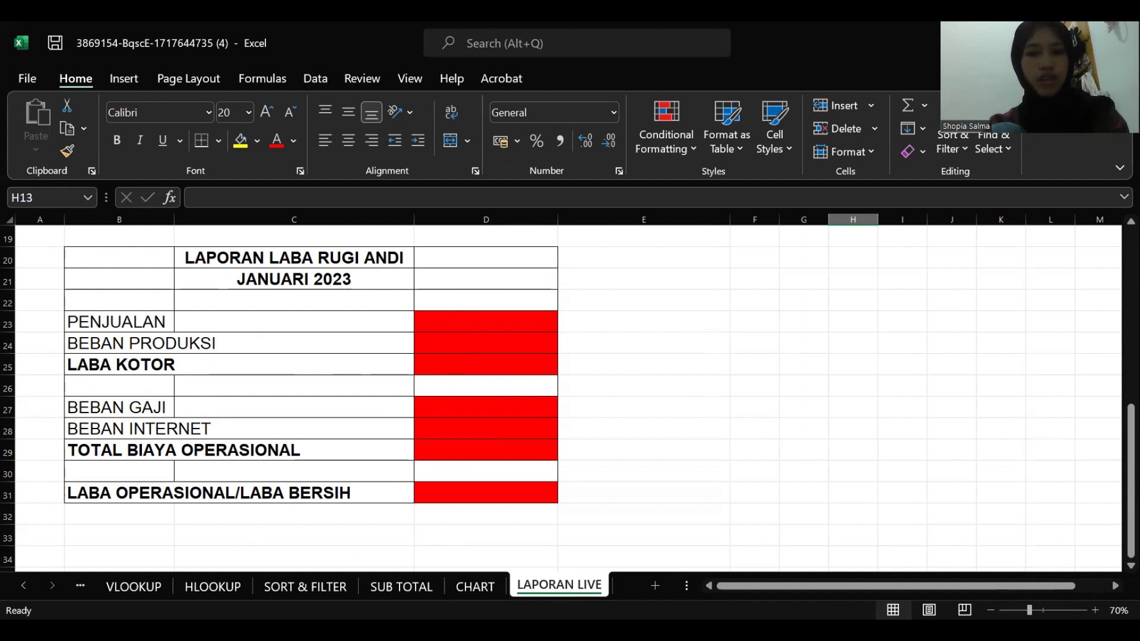
key(alt+Tab)
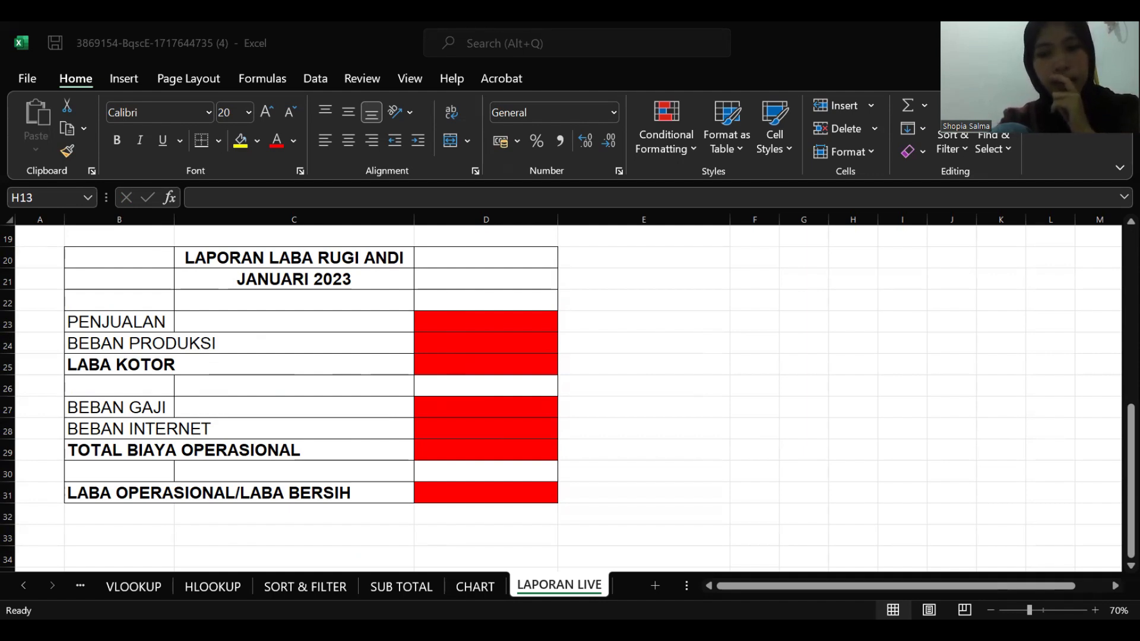
click(486, 321)
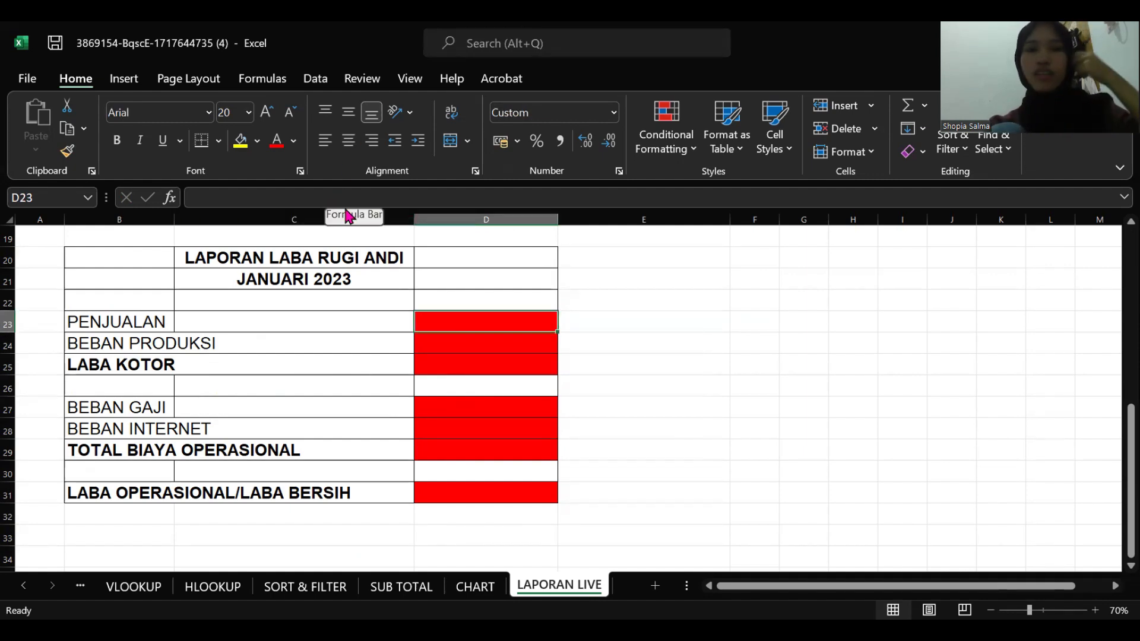
click(160, 322)
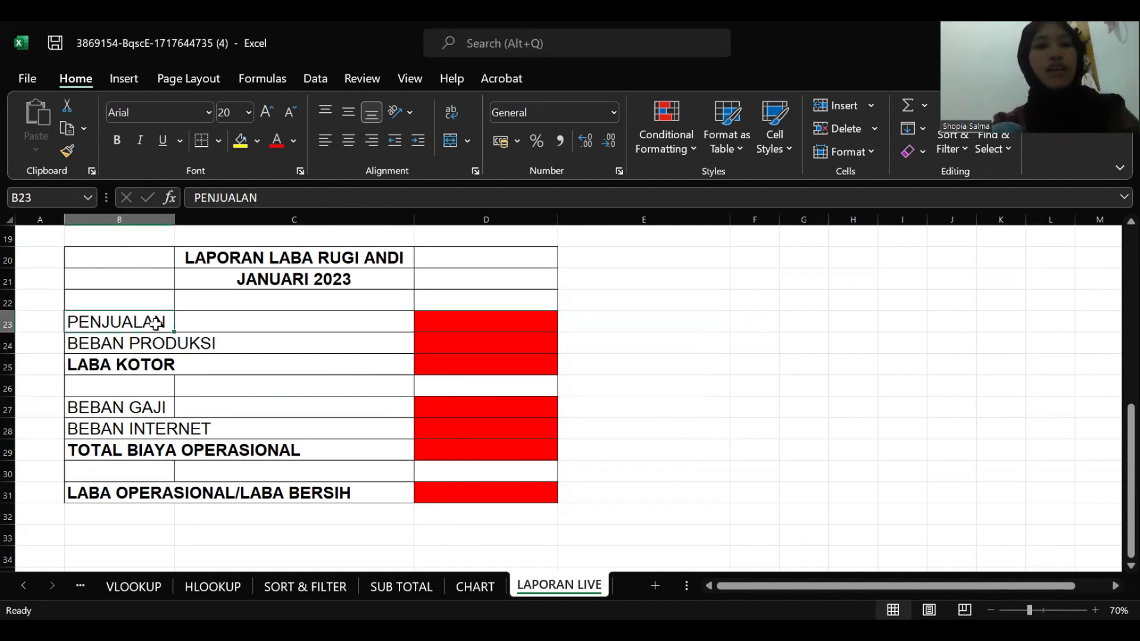
scroll(290, 318, up, 1)
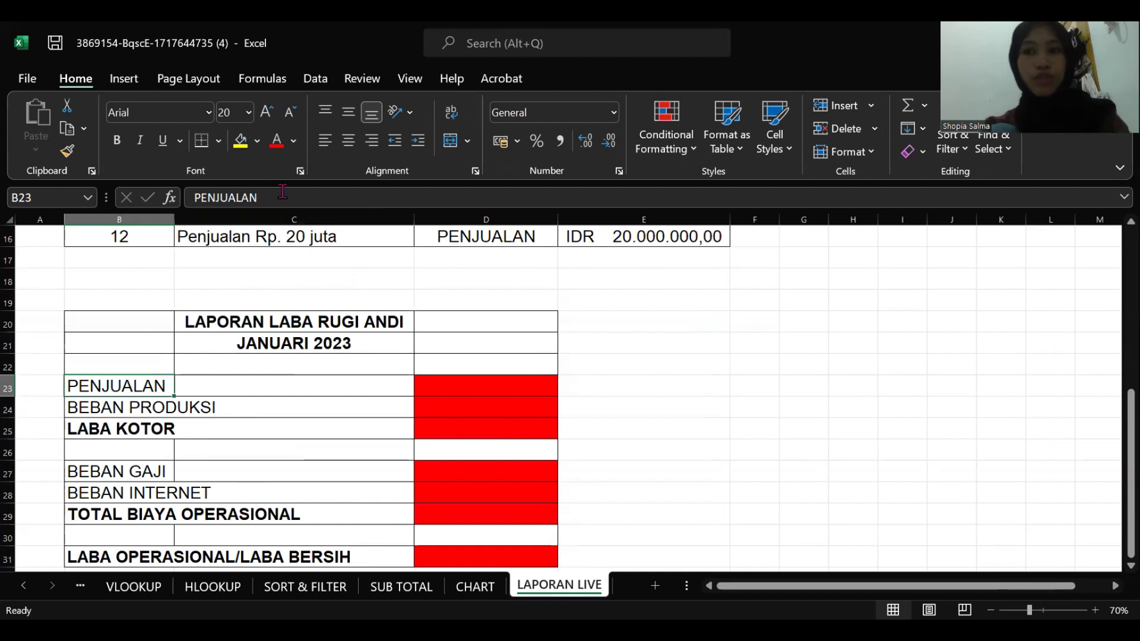
click(448, 385)
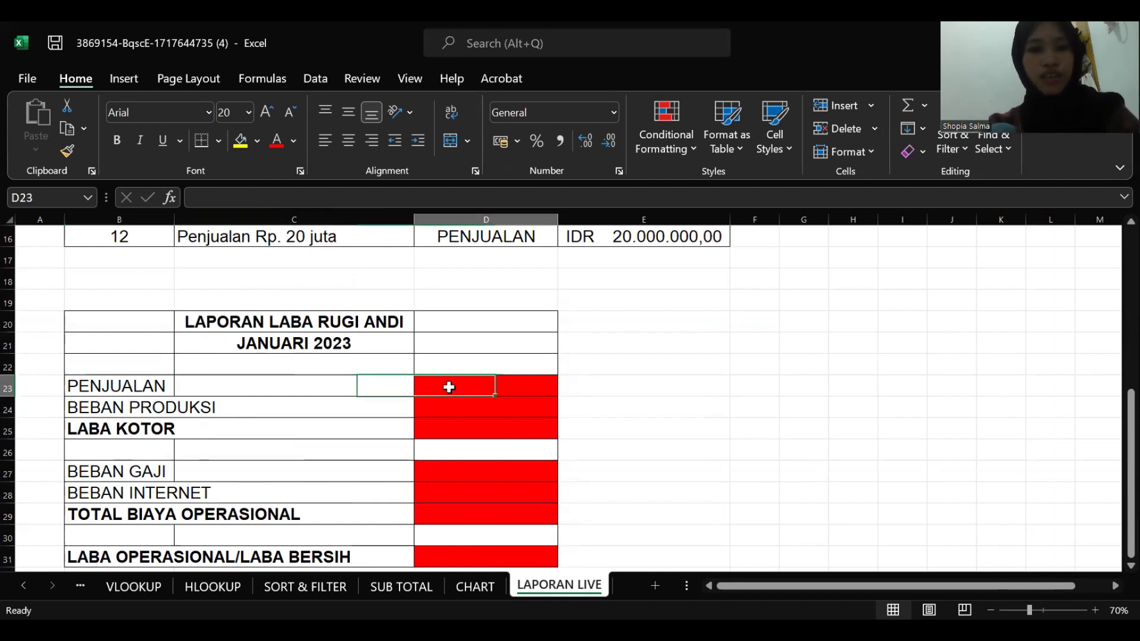
click(212, 198)
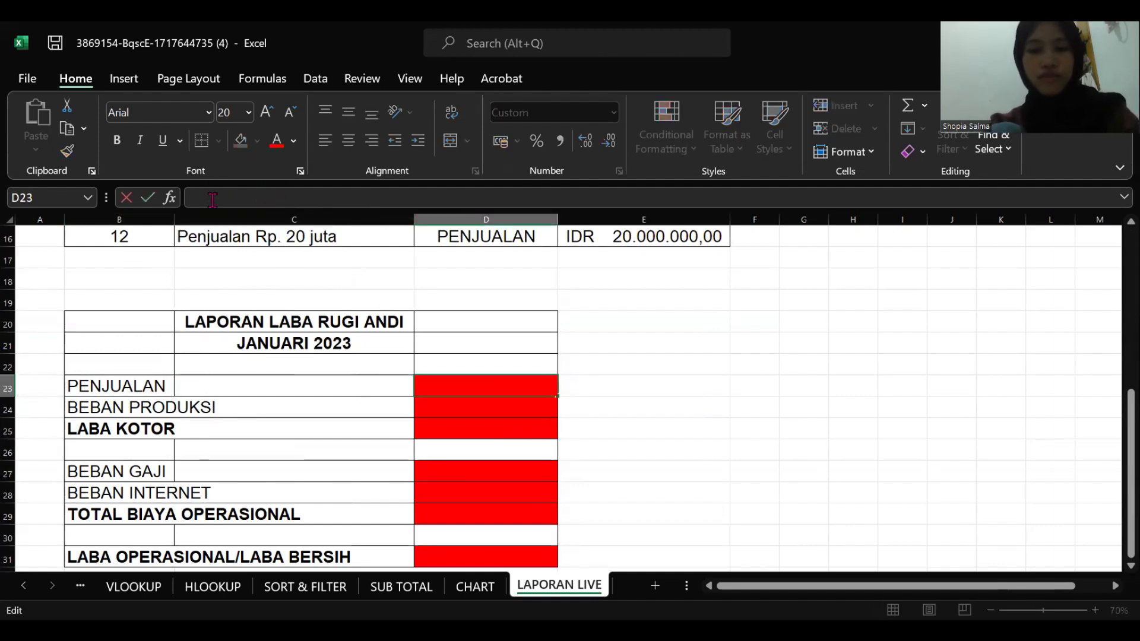
text(=)
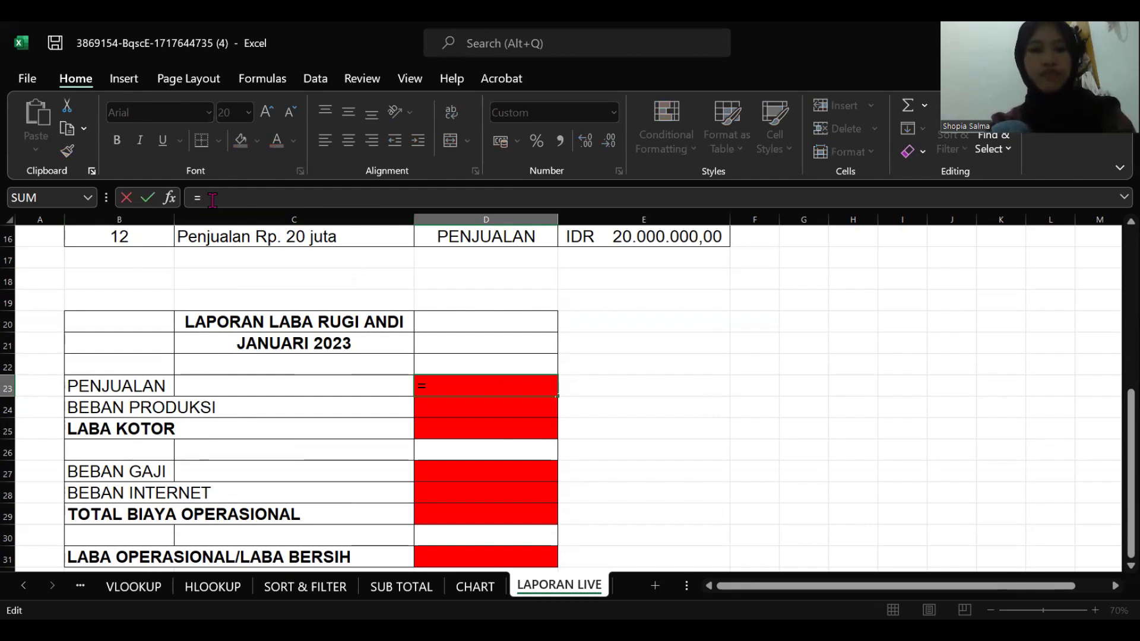
text(SUMIF()
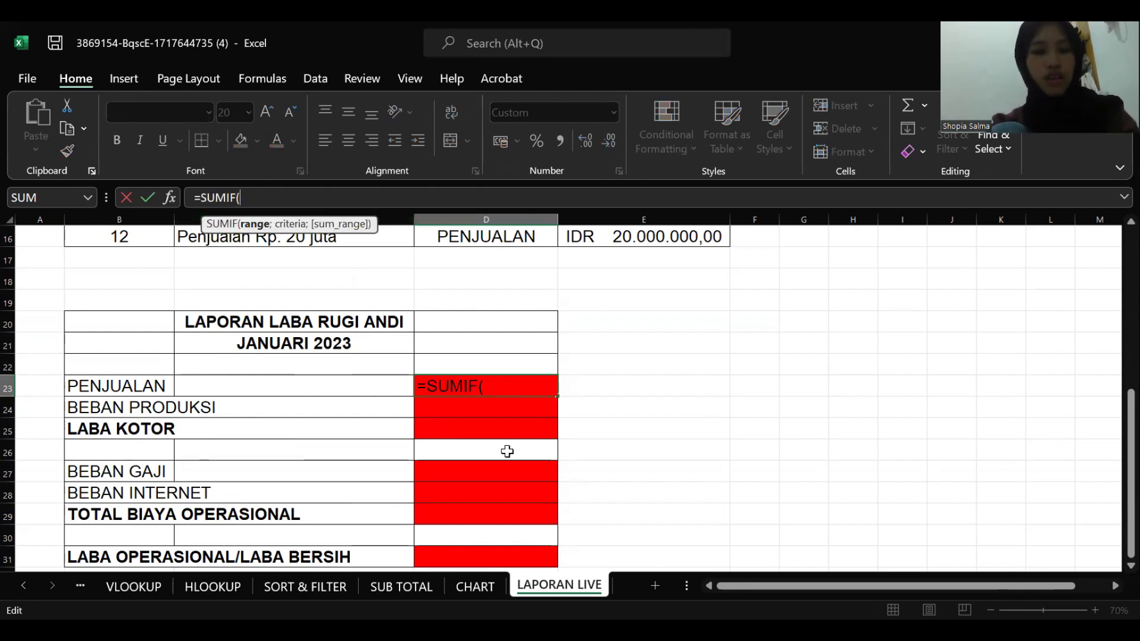
scroll(517, 401, up, 3)
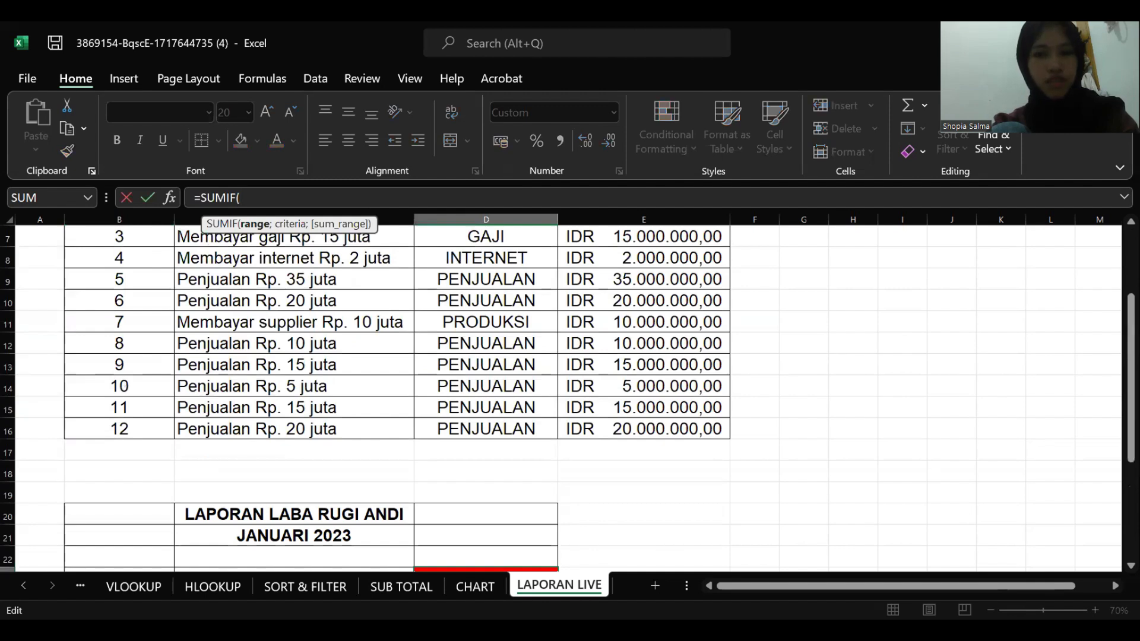
key(alt+Tab)
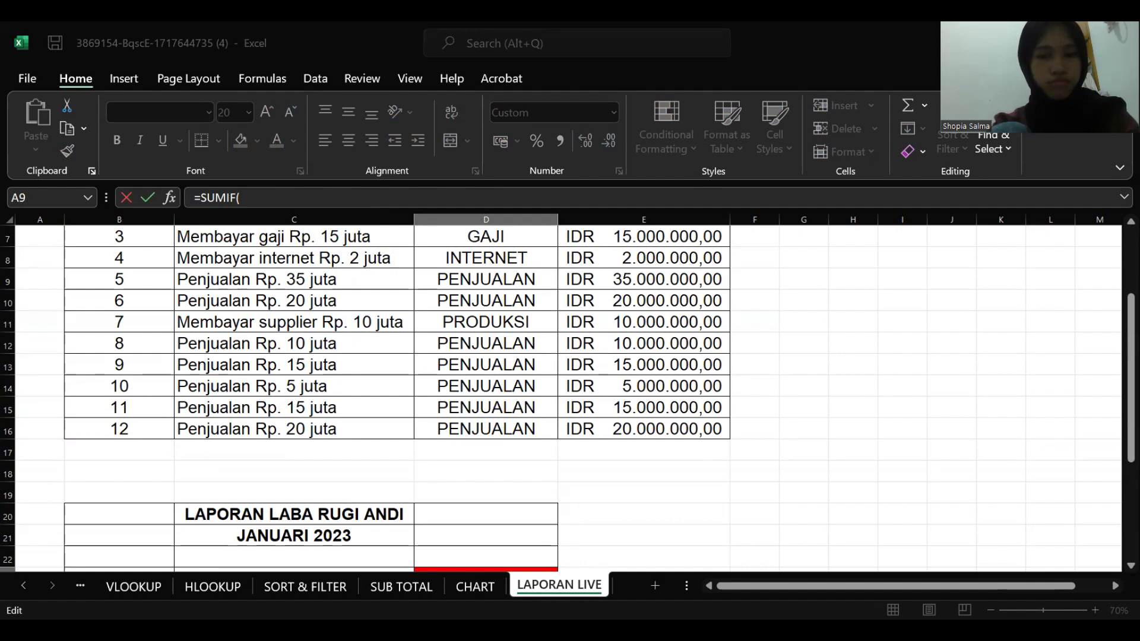
click(294, 220)
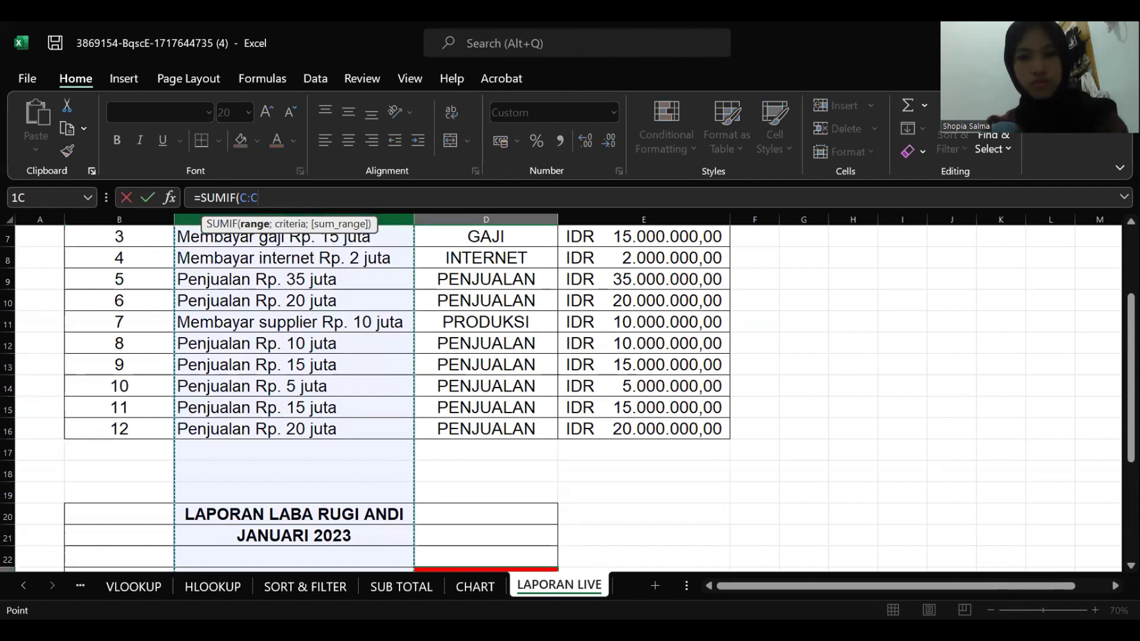
key(BackSpace)
key(BackSpace)
key(BackSpace)
key(BackSpace)
key(BackSpace)
key(BackSpace)
key(BackSpace)
key(BackSpace)
key(BackSpace)
key(BackSpace)
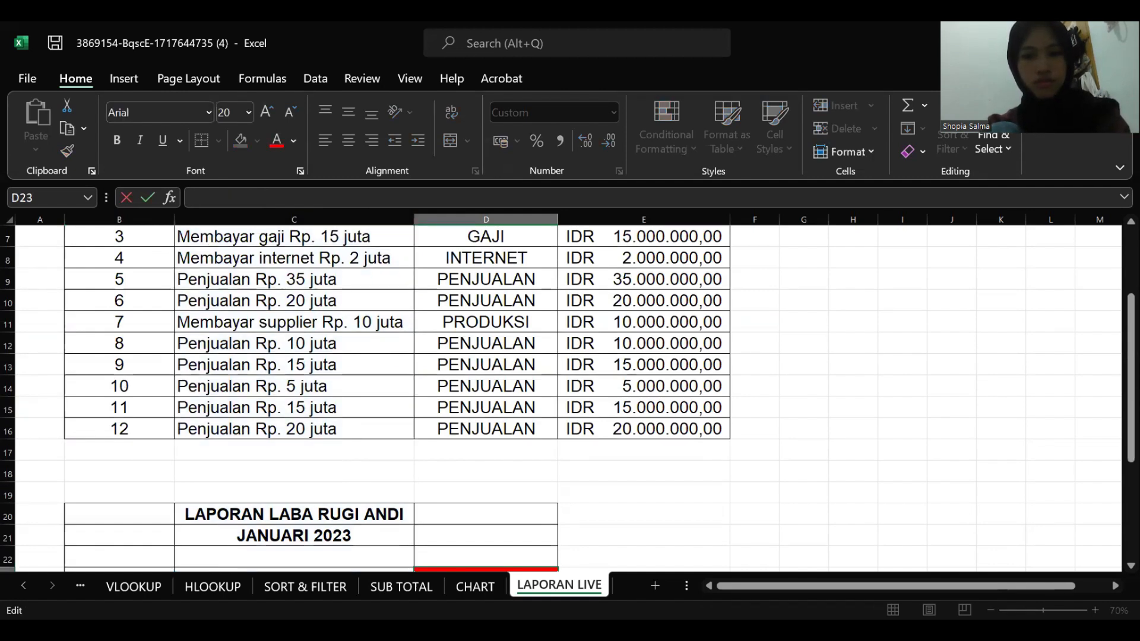
key(alt+Tab)
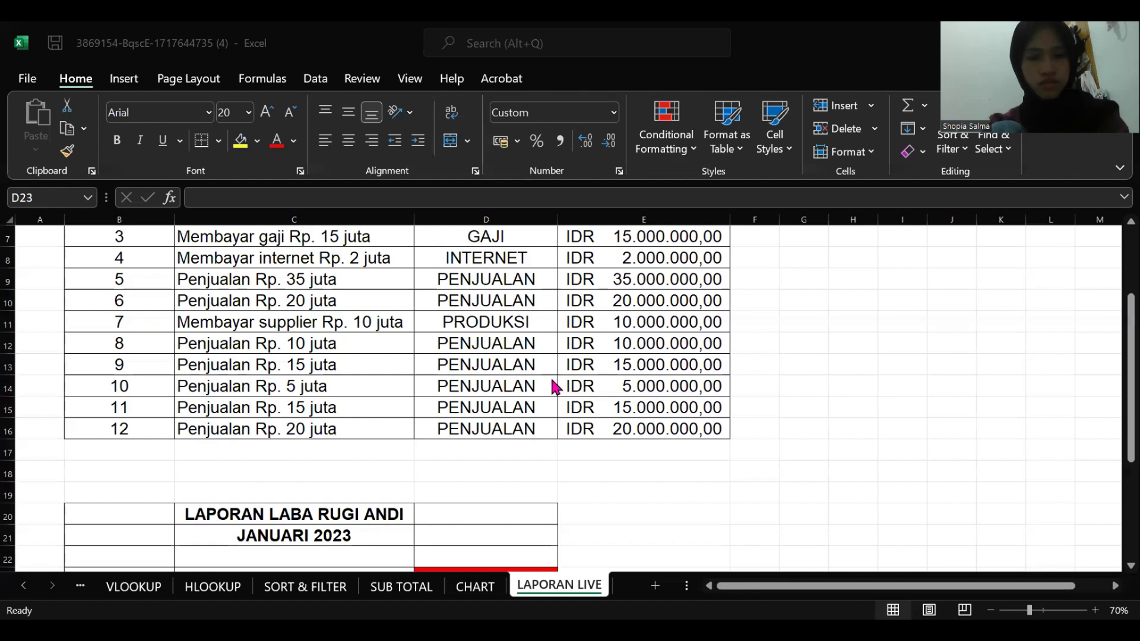
Step: Start a SUMIF formula in the PENJUALAN cell D23 with the KODE column D4:D16 as its range
scroll(552, 386, down, 3)
click(477, 387)
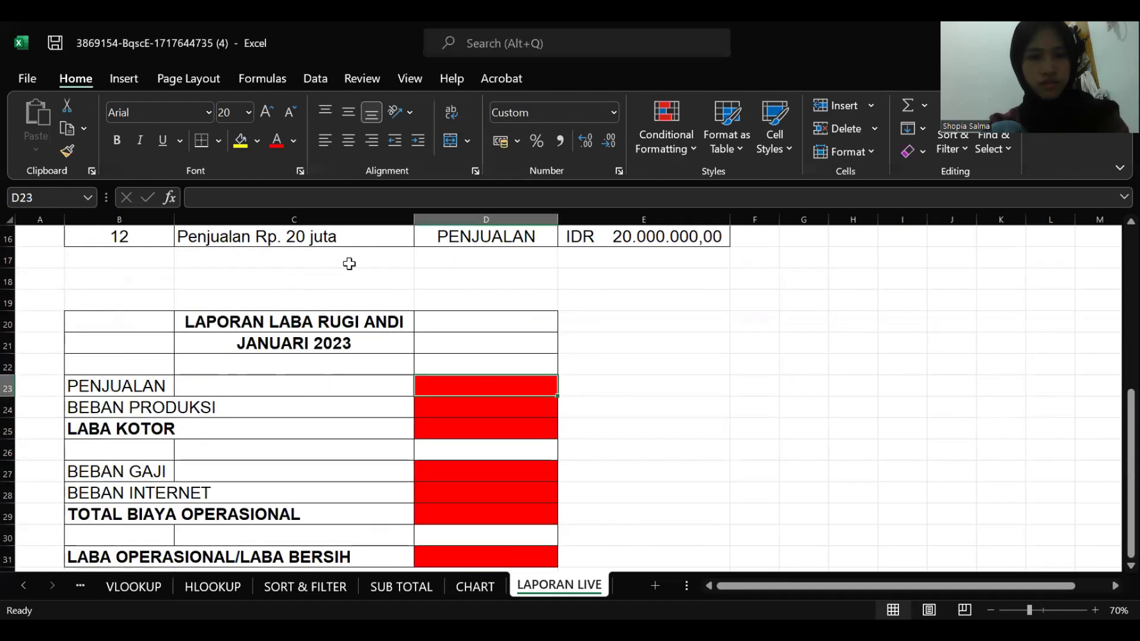
scroll(346, 262, down, 1)
click(275, 197)
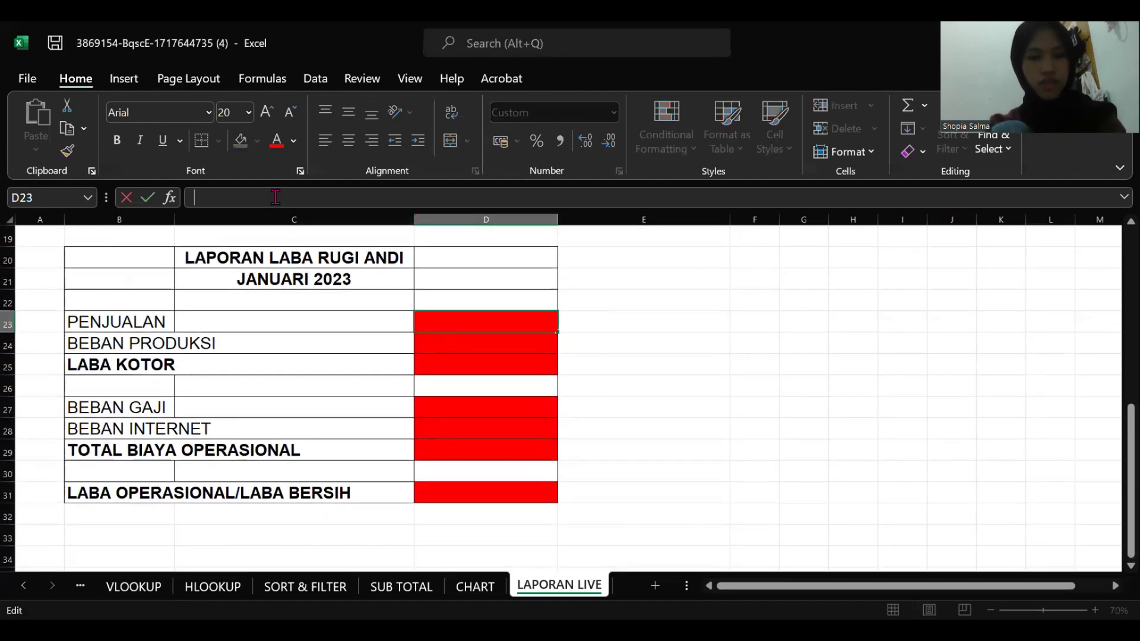
text(=)
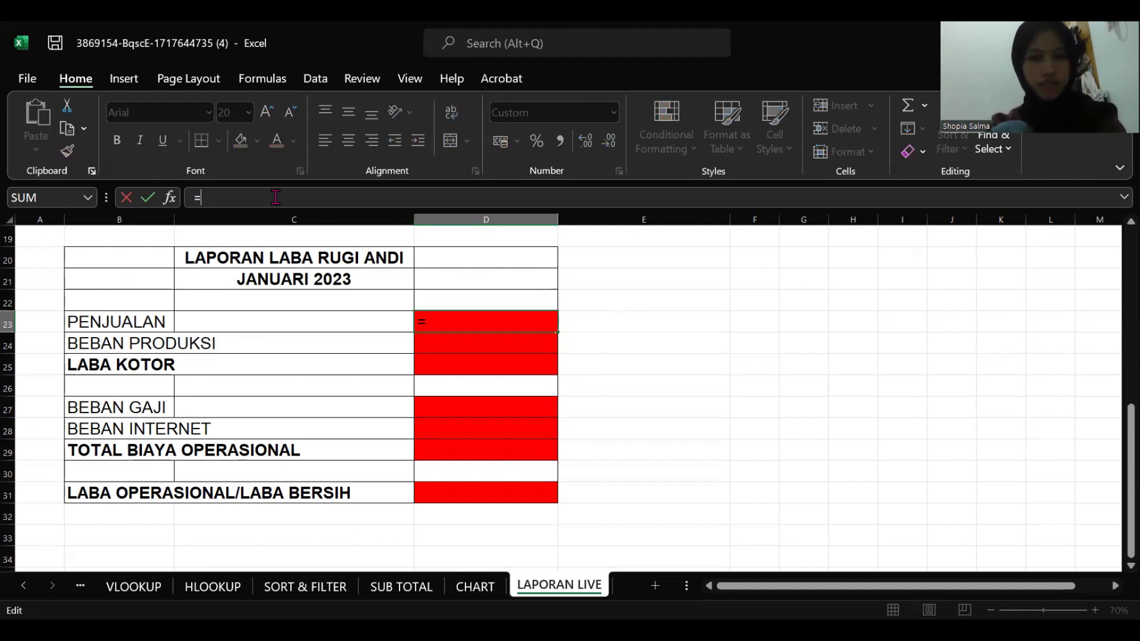
text(SUMIF()
scroll(450, 386, up, 1)
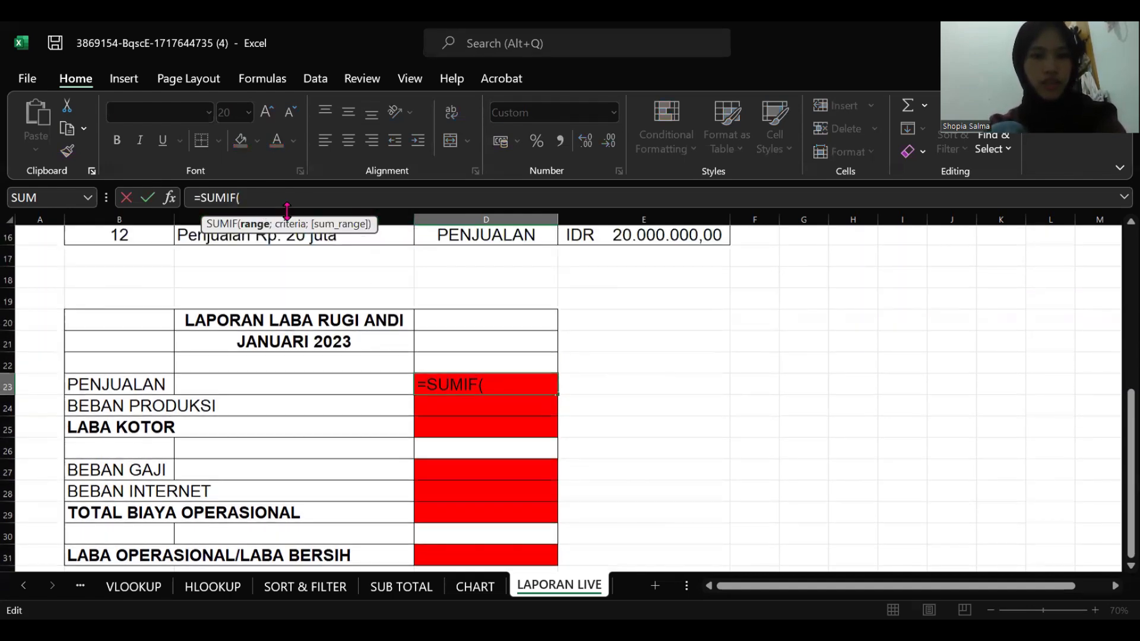
scroll(472, 349, up, 4)
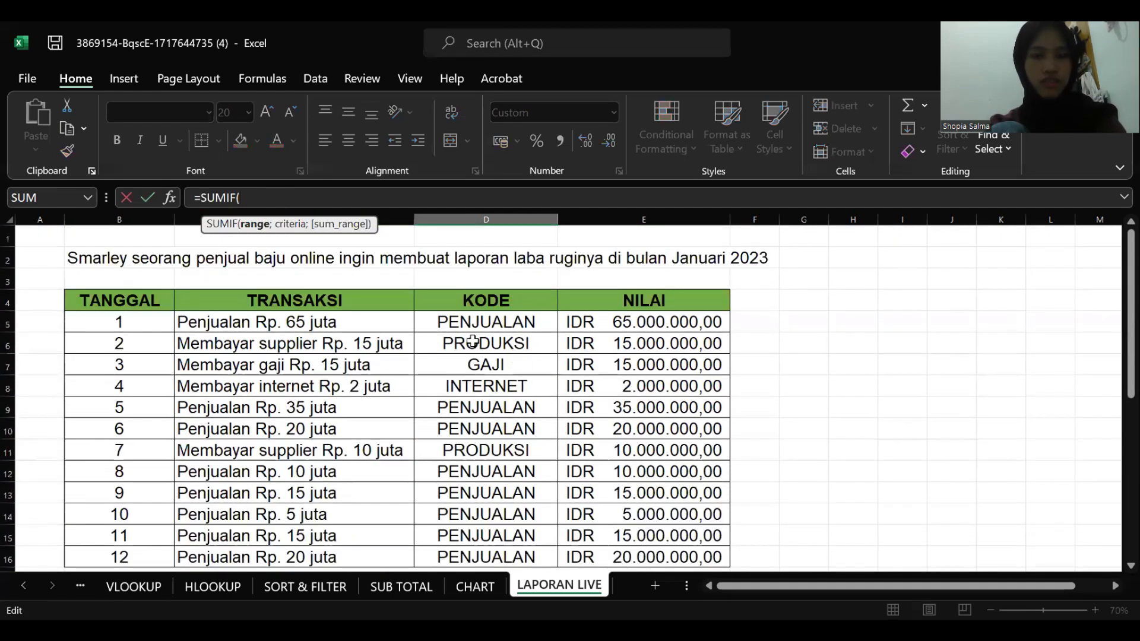
scroll(474, 338, down, 1)
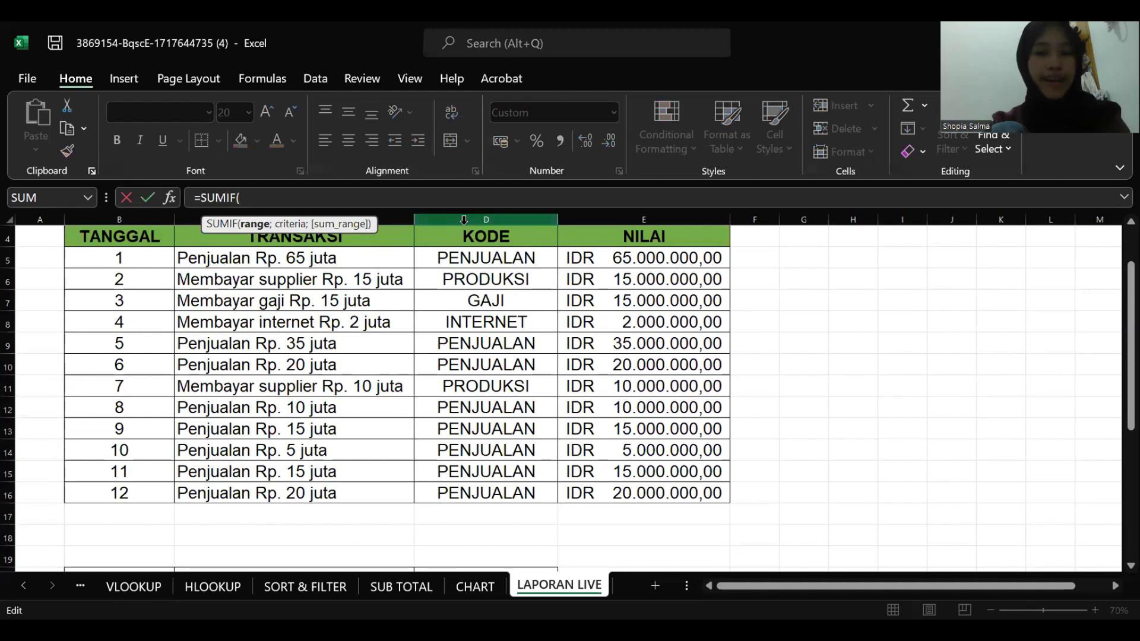
click(421, 238)
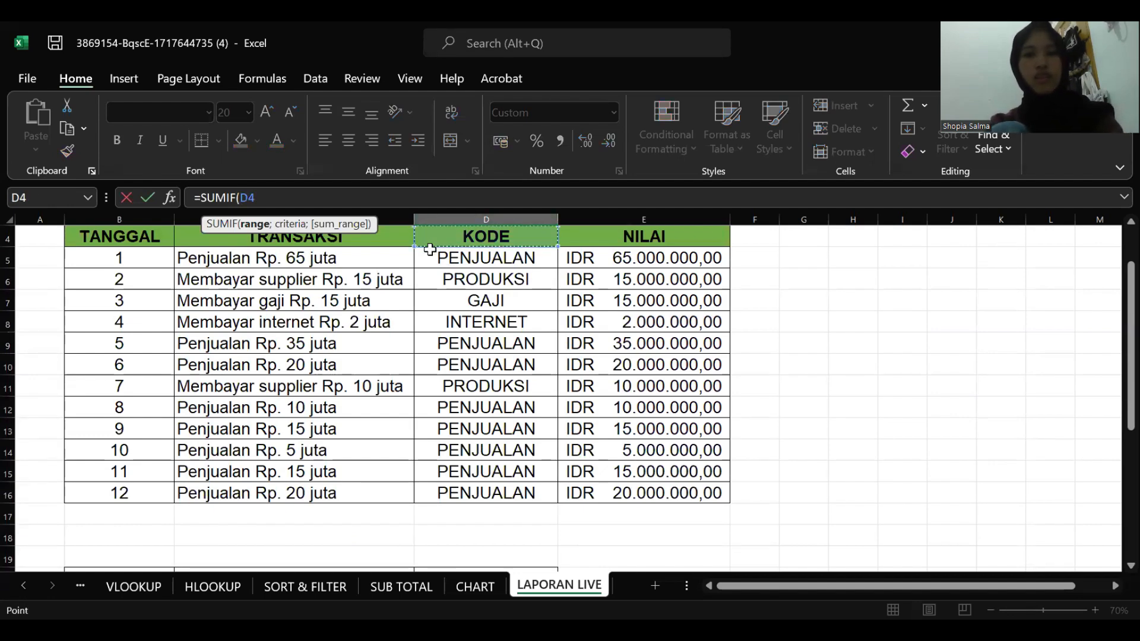
drag(490, 483, 489, 493)
scroll(495, 469, down, 1)
scroll(495, 469, down, 2)
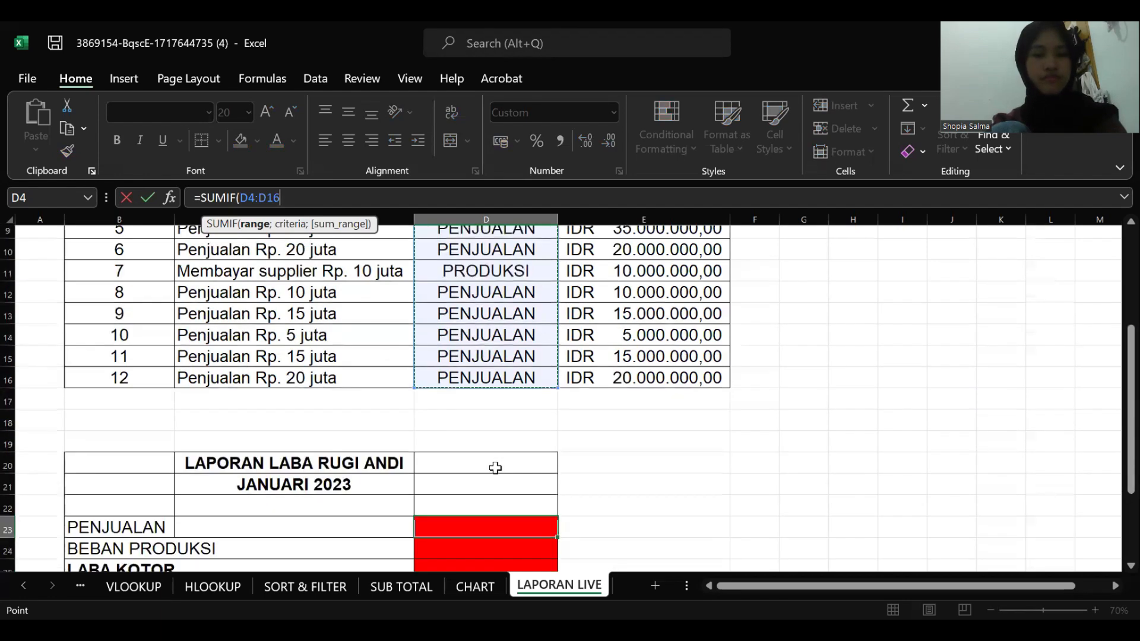
text(;)
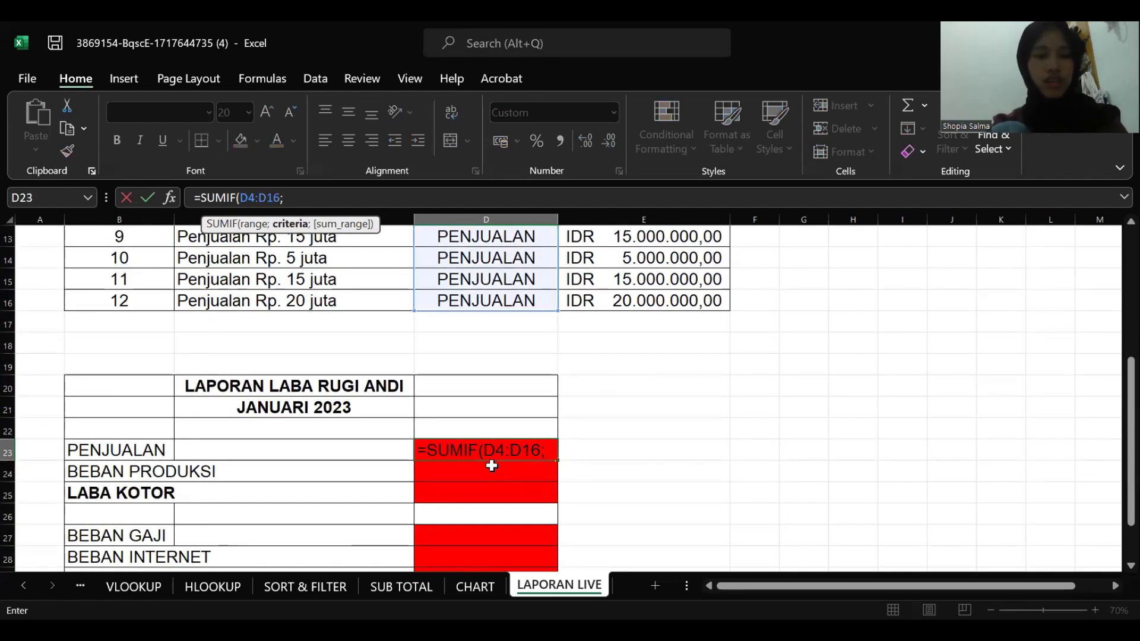
Step: Complete the PENJUALAN SUMIF formula with D5 as the criterion and the NILAI column E4:E16 as the sum range
scroll(492, 466, down, 2)
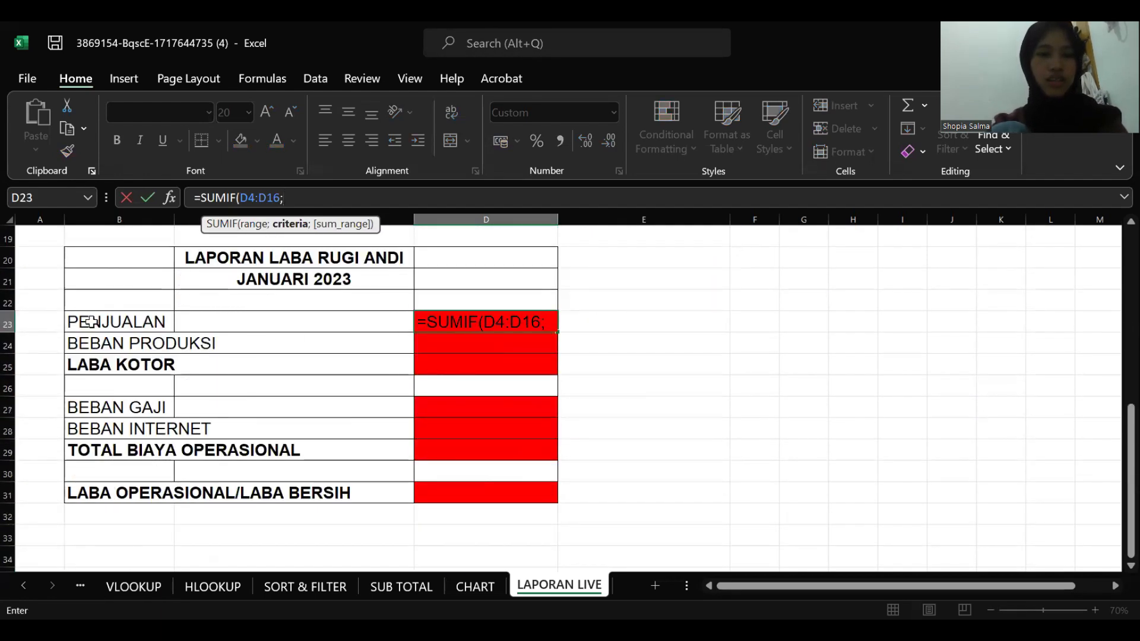
scroll(498, 407, up, 6)
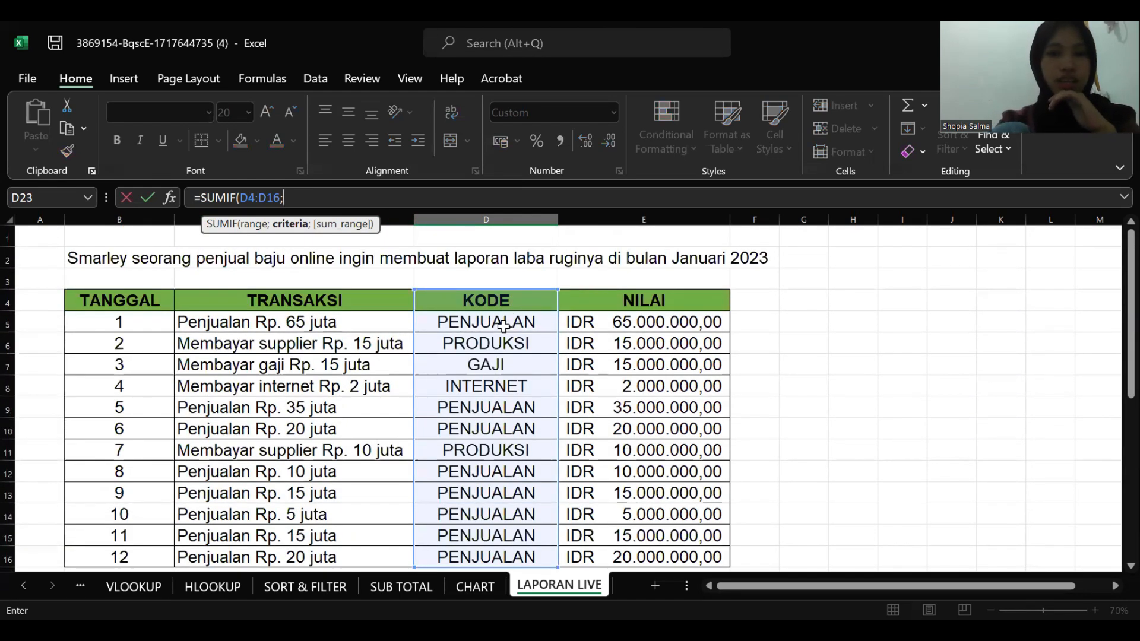
click(503, 325)
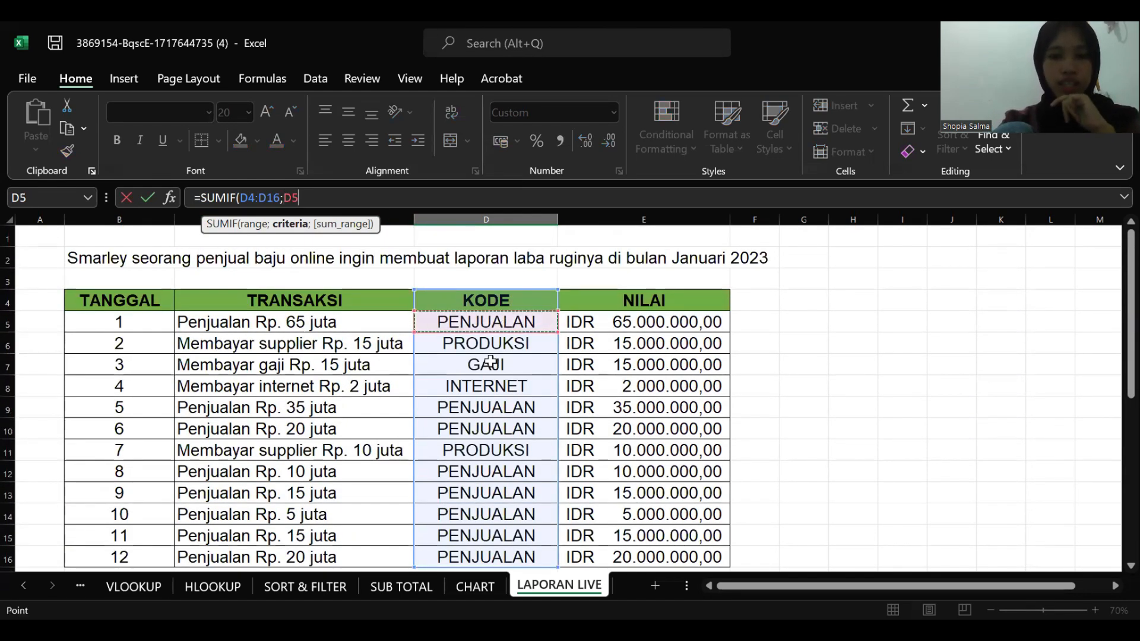
text(;)
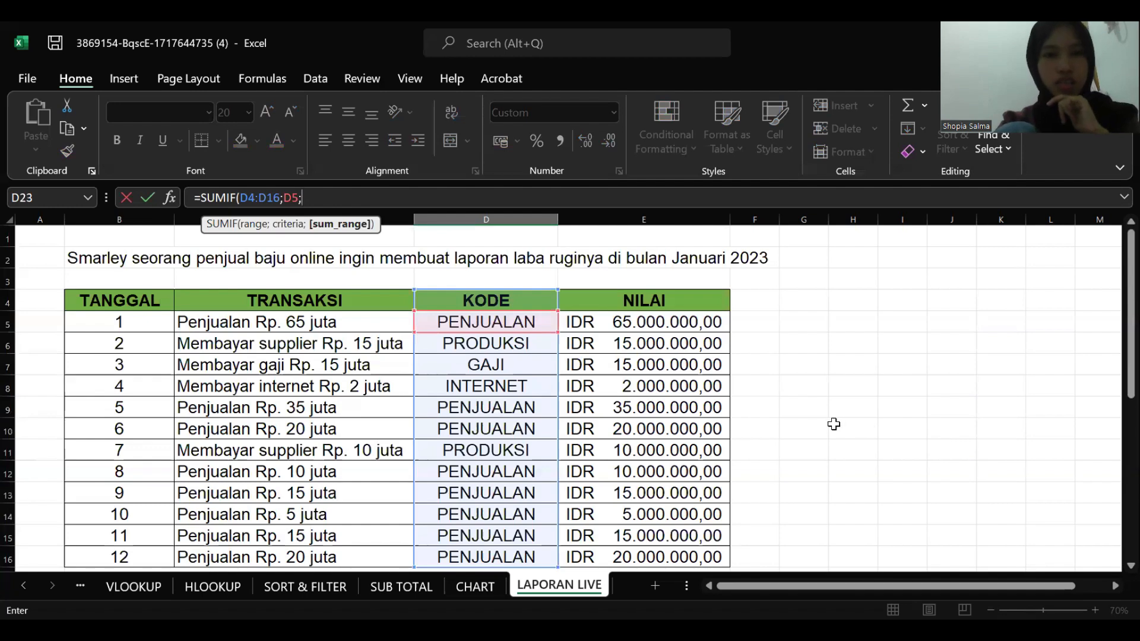
scroll(834, 424, down, 1)
click(565, 236)
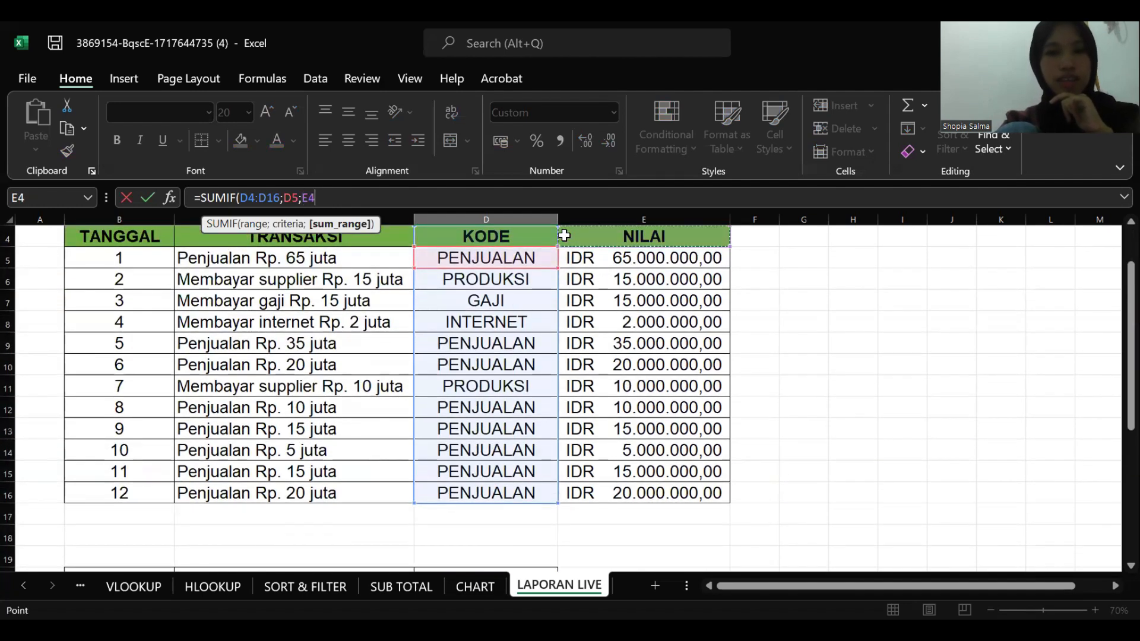
shift+click(629, 495)
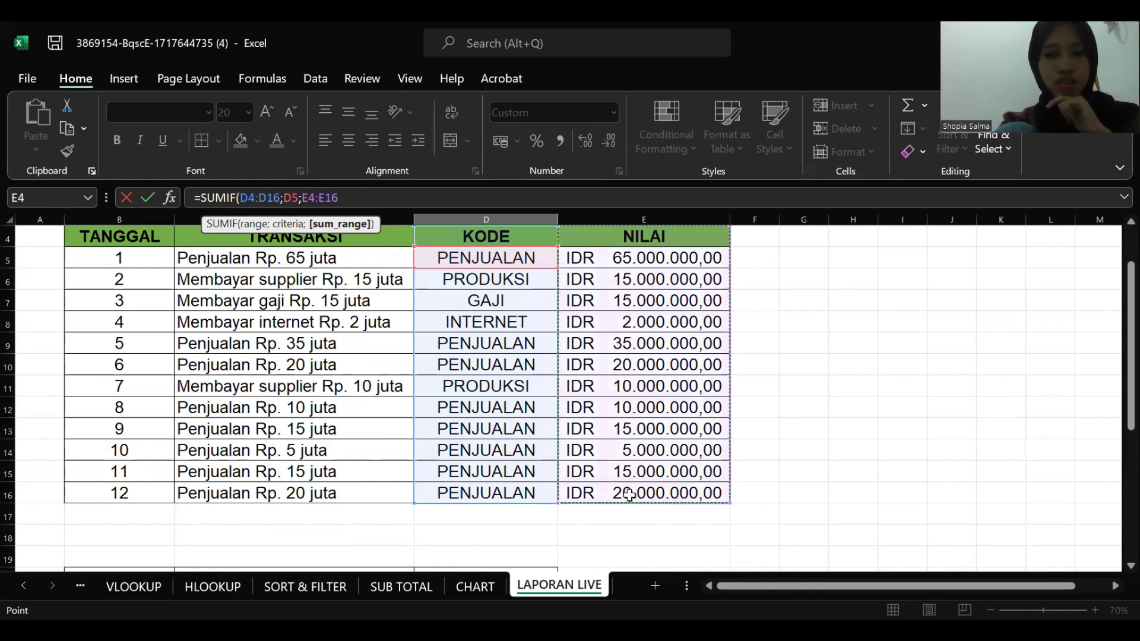
text())
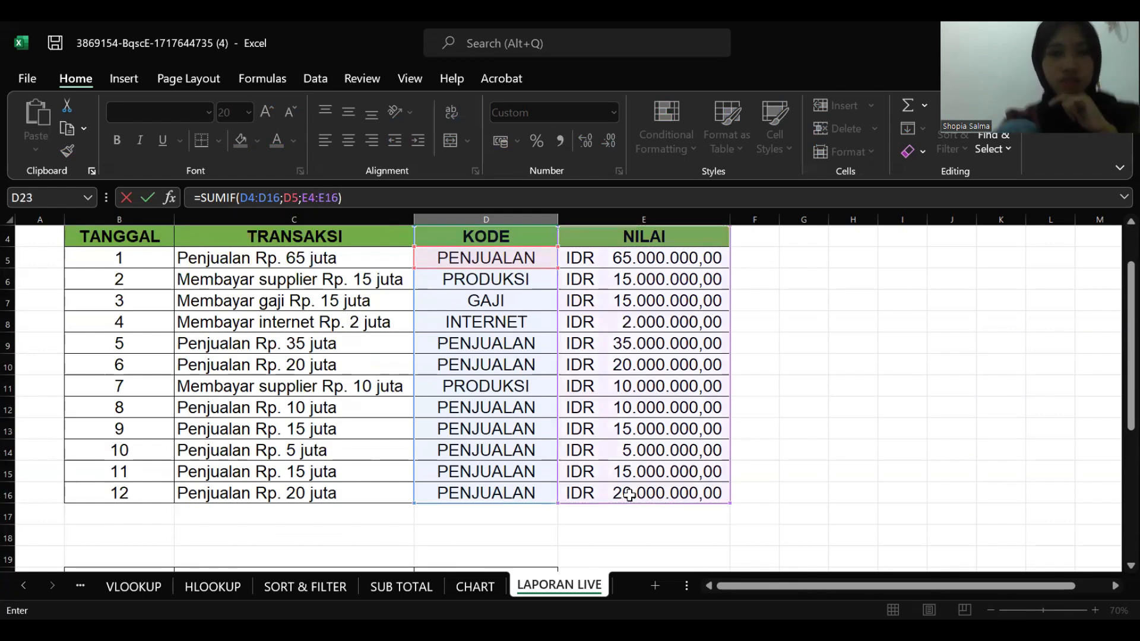
key(Return)
Step: Start a SUMIF formula in the BEBAN PRODUKSI cell D24 with the KODE column D4:D16 as its range
scroll(713, 484, down, 3)
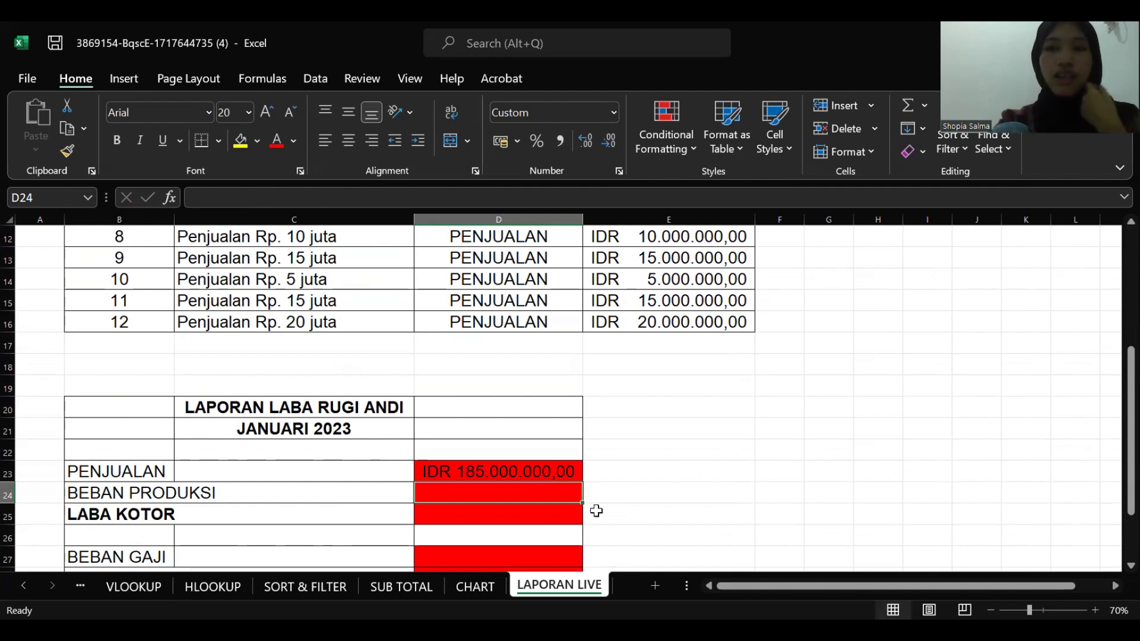
scroll(364, 400, up, 3)
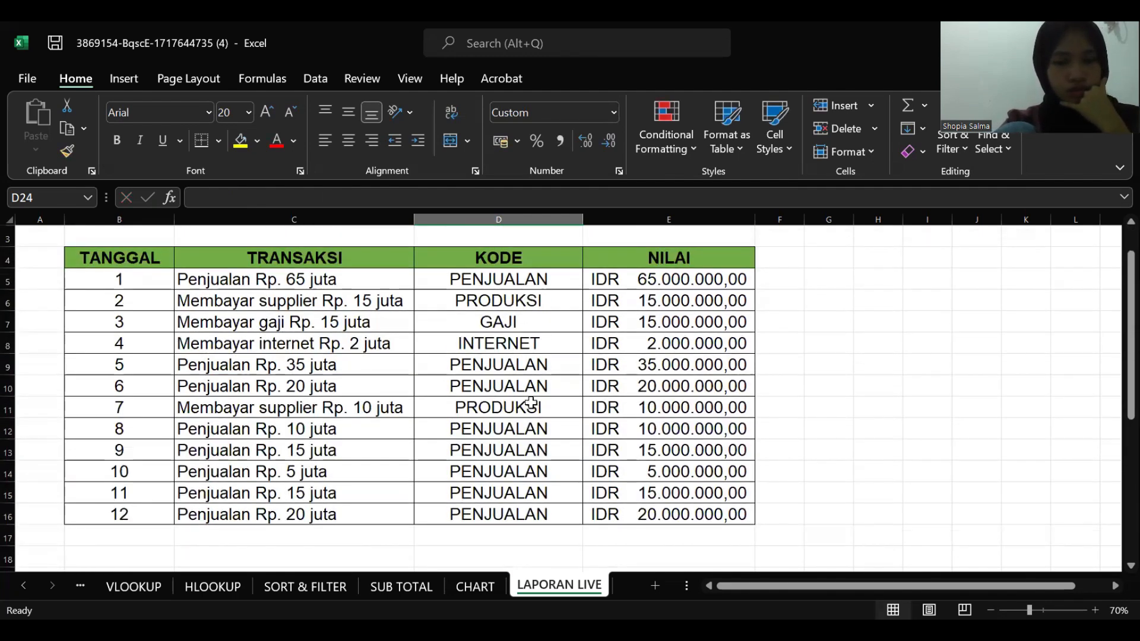
click(528, 409)
scroll(529, 408, down, 3)
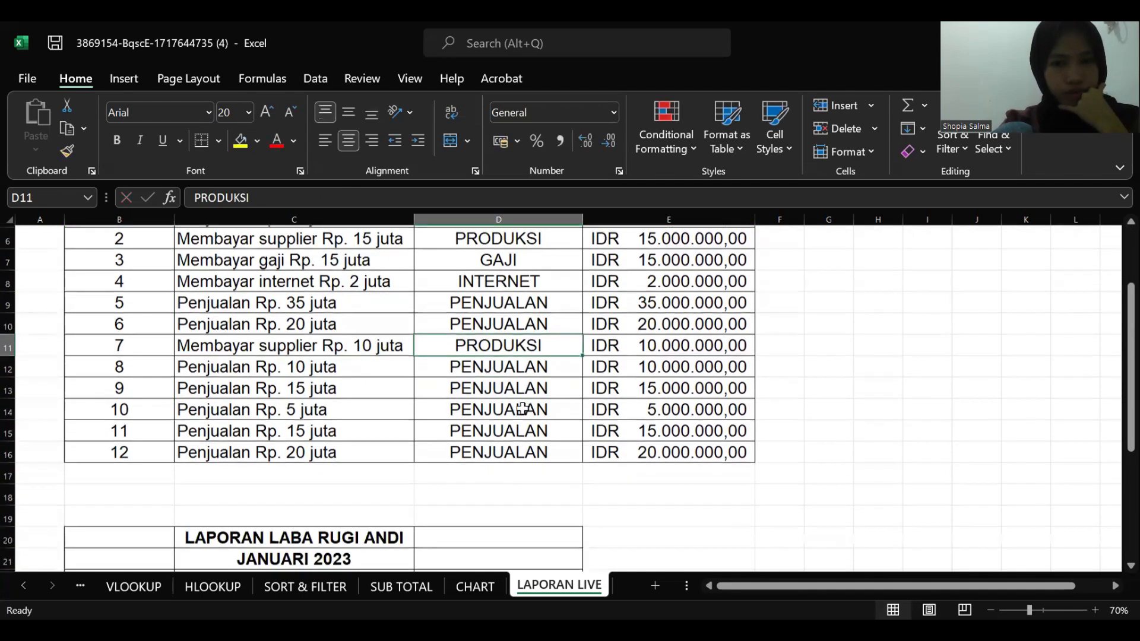
scroll(497, 387, up, 2)
scroll(333, 492, down, 3)
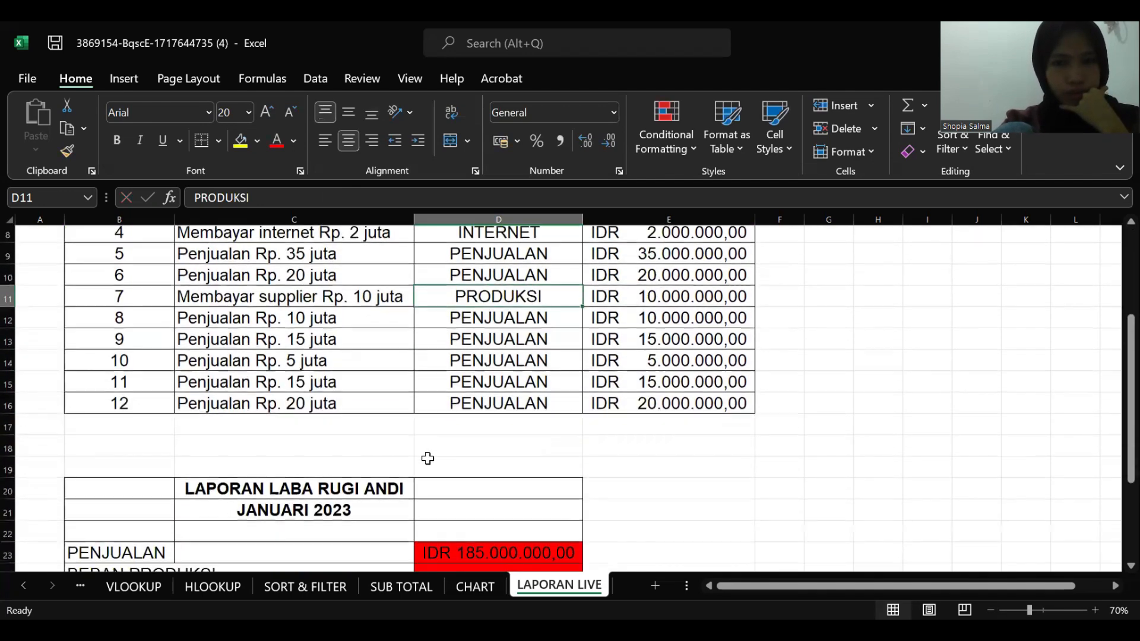
click(510, 430)
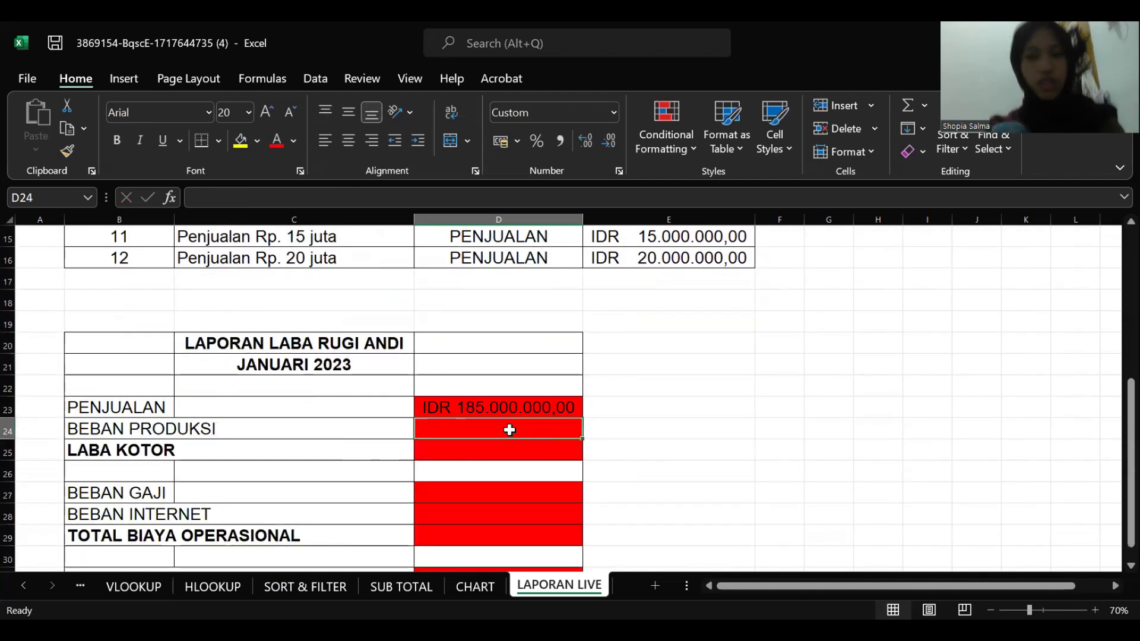
text(=)
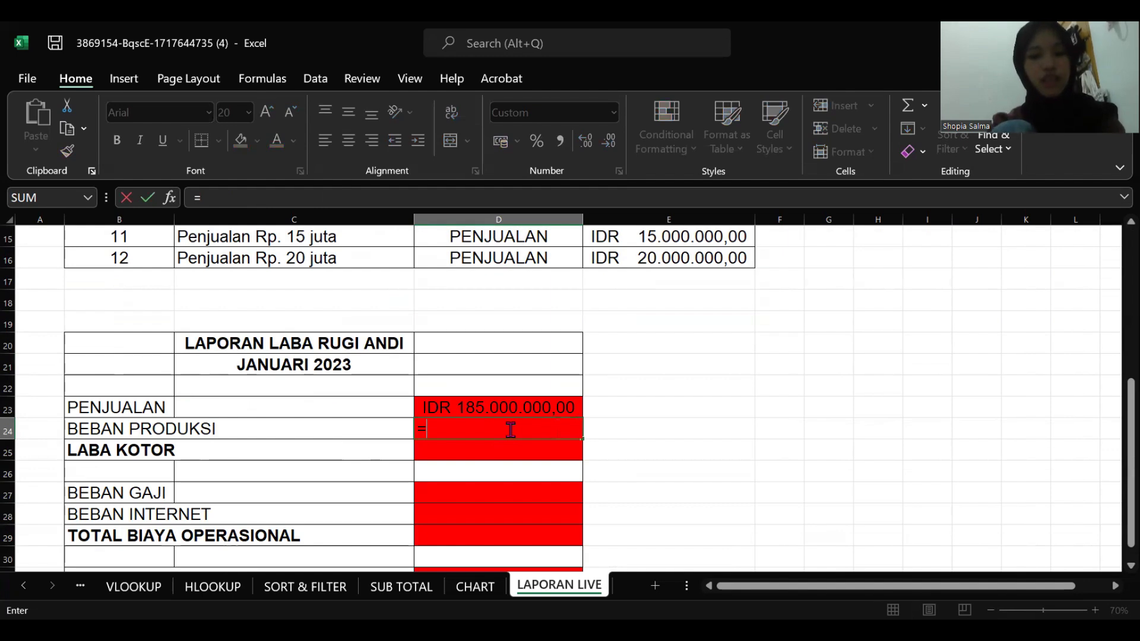
text(SUMIF()
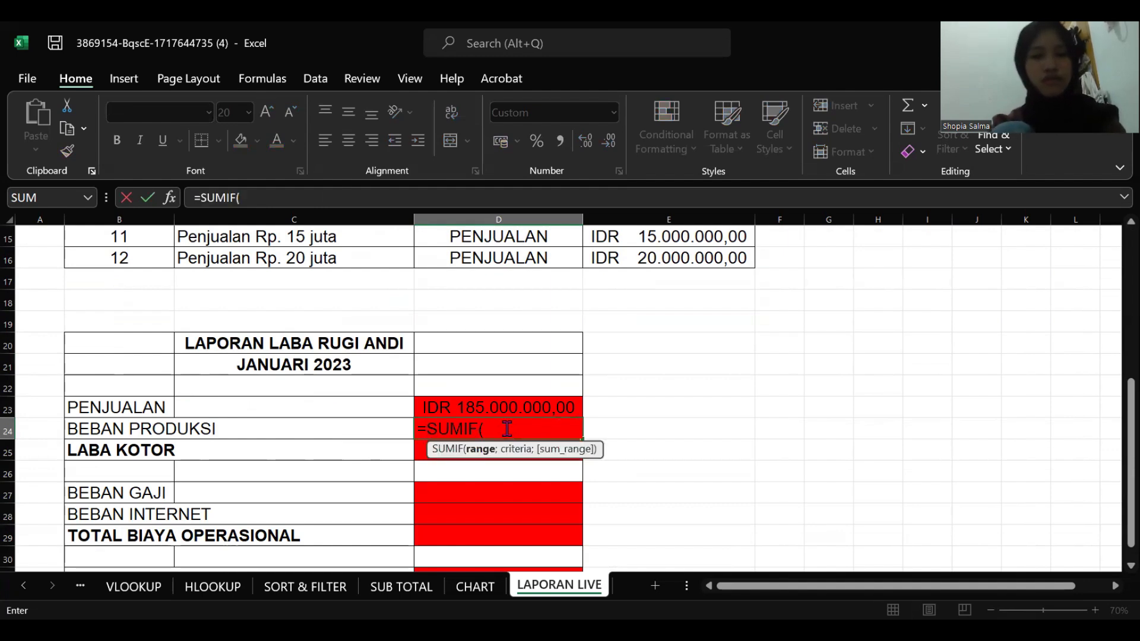
scroll(507, 428, up, 5)
click(442, 306)
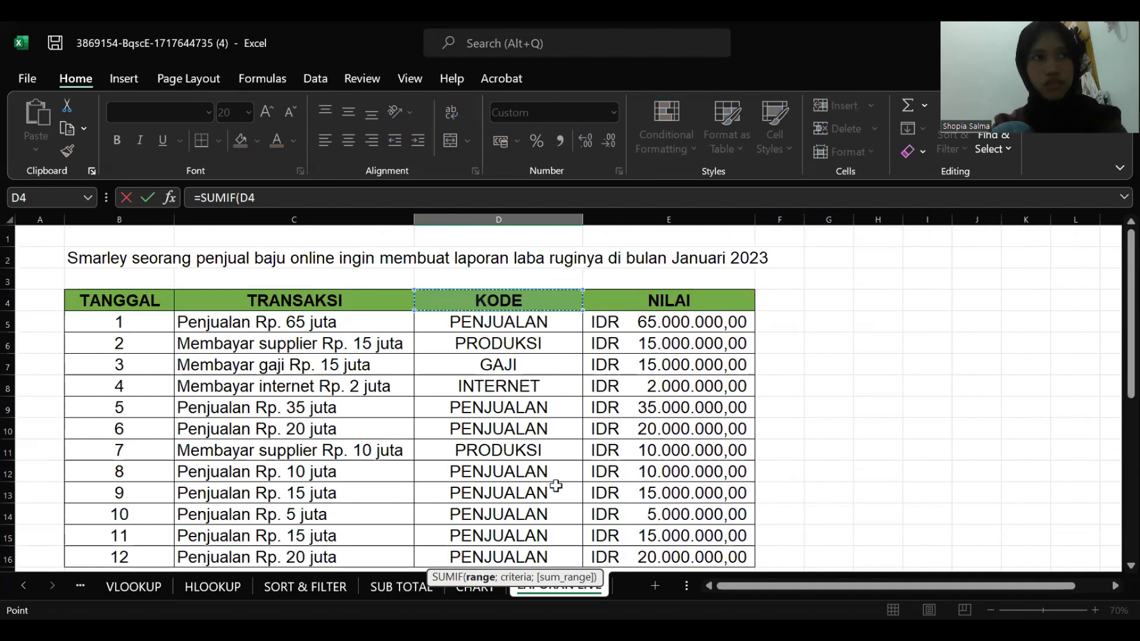
key(ctrl+shift+Down)
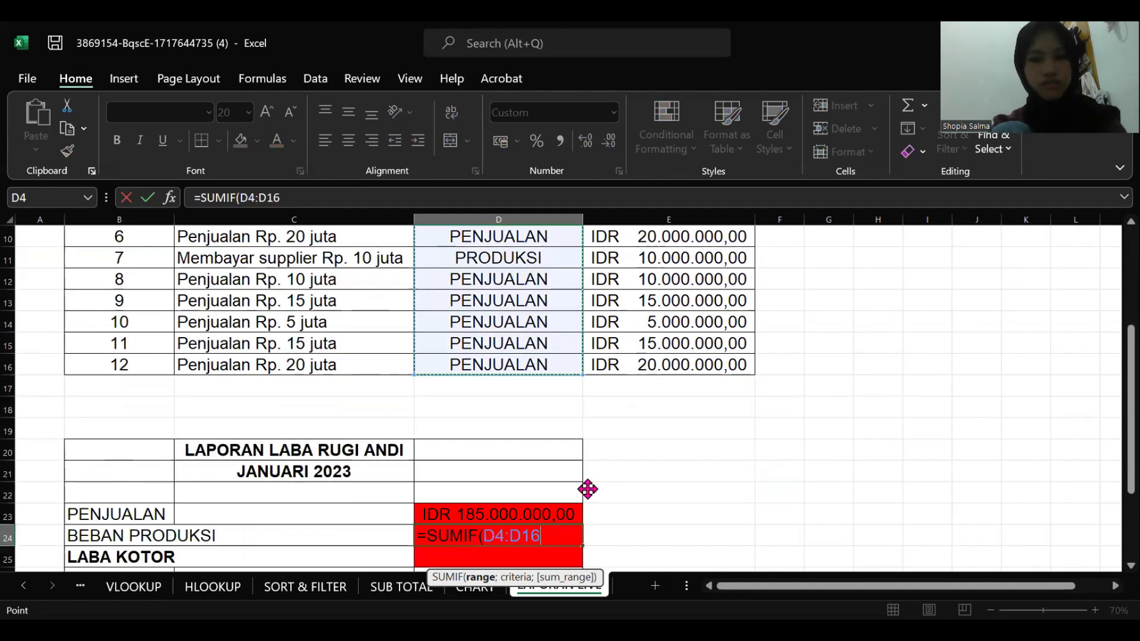
text(;)
Step: Complete the BEBAN PRODUKSI SUMIF formula with D11 as the criterion and the NILAI cells E5:E16 as the sum range
scroll(641, 409, up, 3)
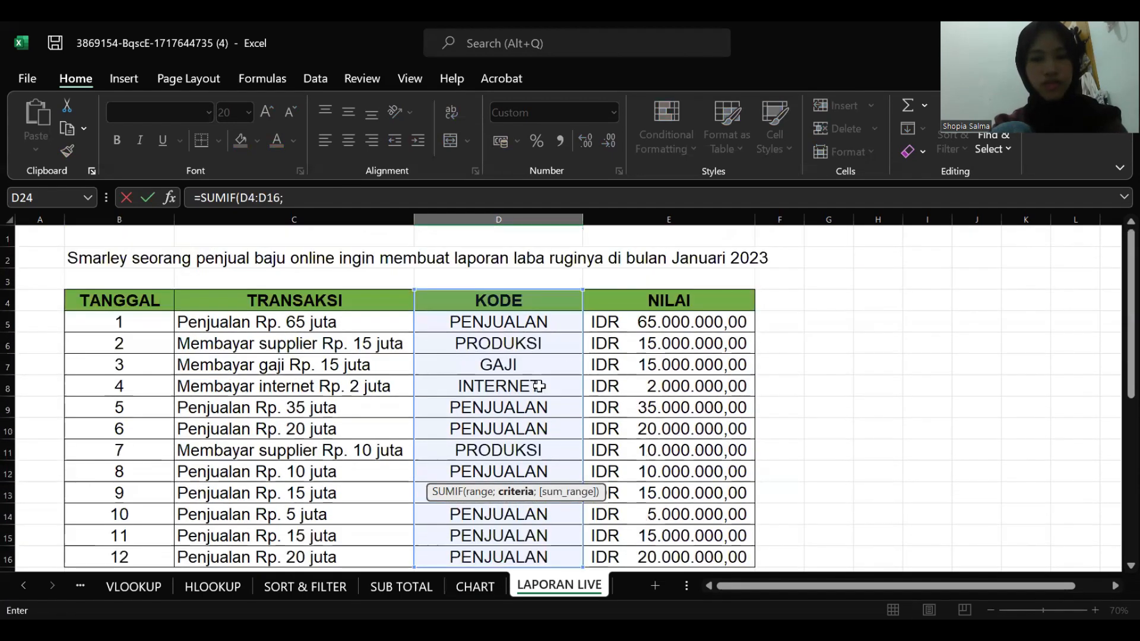
click(529, 451)
scroll(534, 461, down, 4)
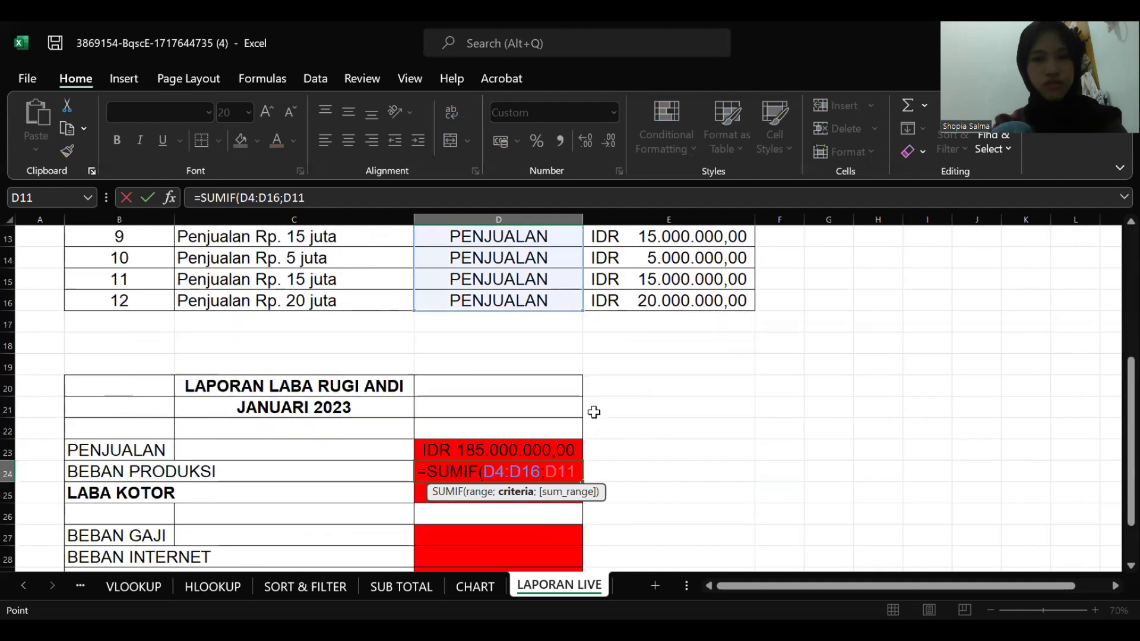
text(;)
scroll(545, 473, up, 3)
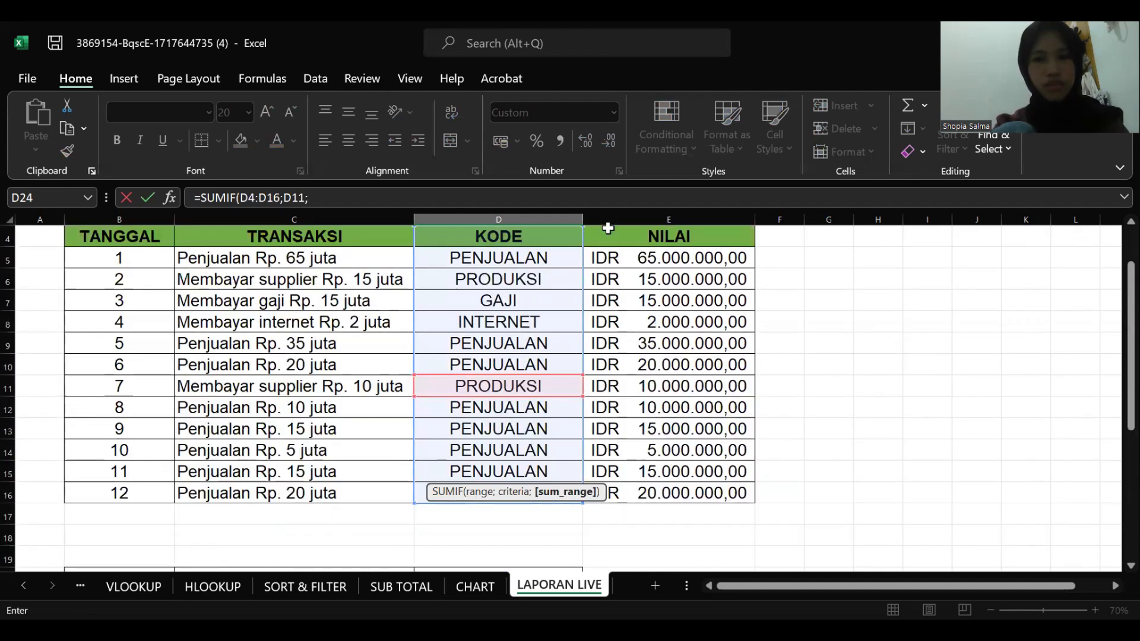
click(598, 248)
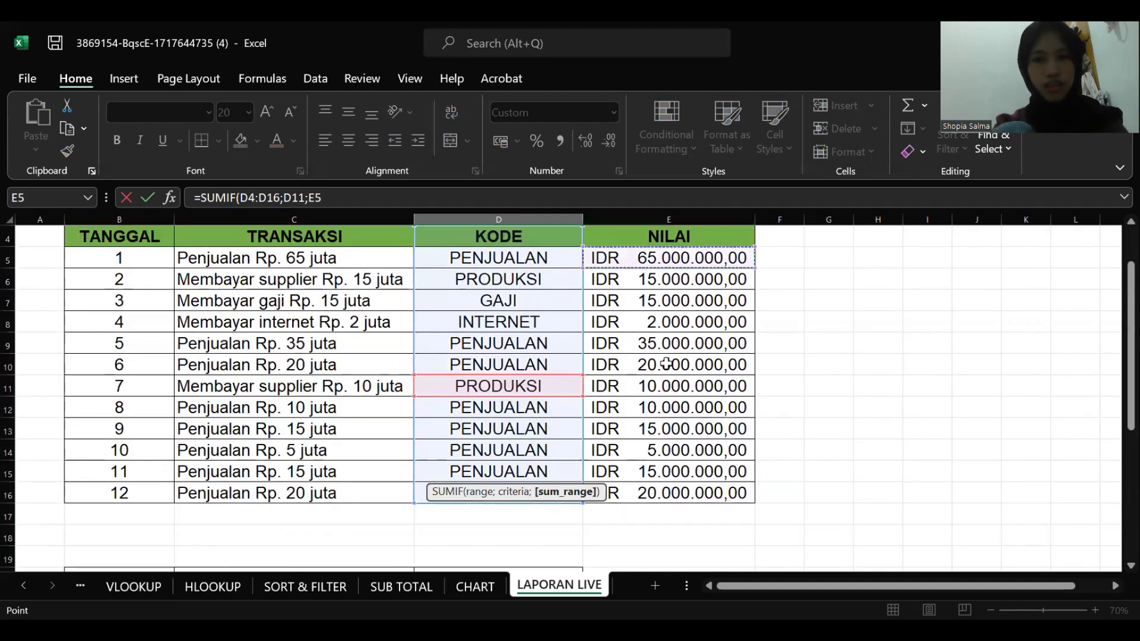
shift+click(680, 490)
key(Return)
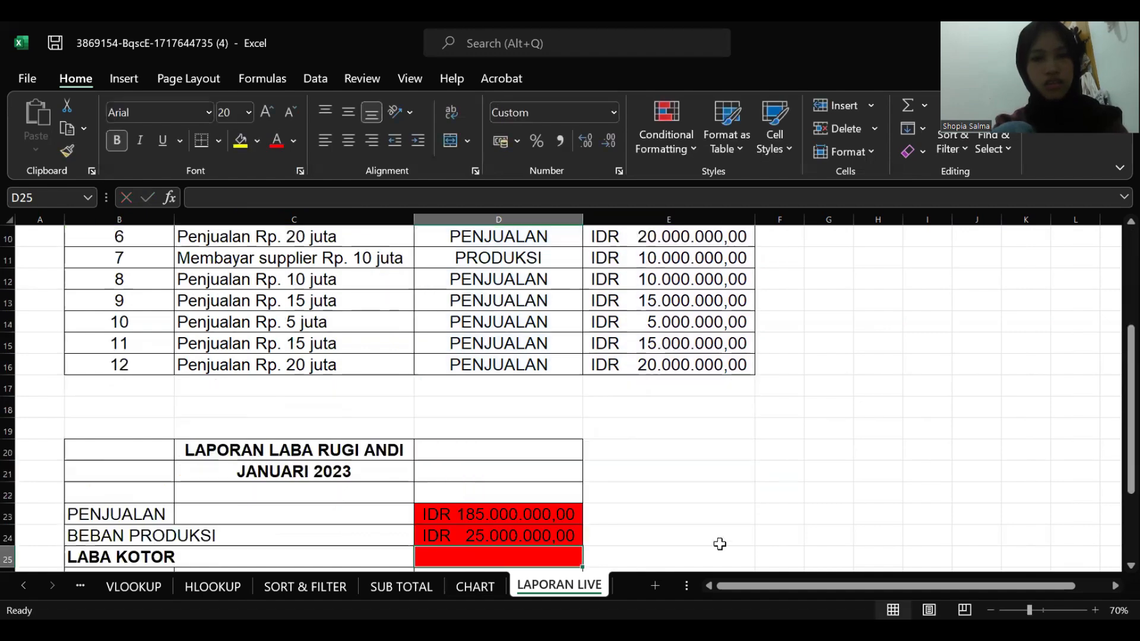
Step: Calculate LABA KOTOR in D25 by subtracting BEBAN PRODUKSI from PENJUALAN with the formula =D23-D24
scroll(584, 491, down, 3)
scroll(525, 492, down, 2)
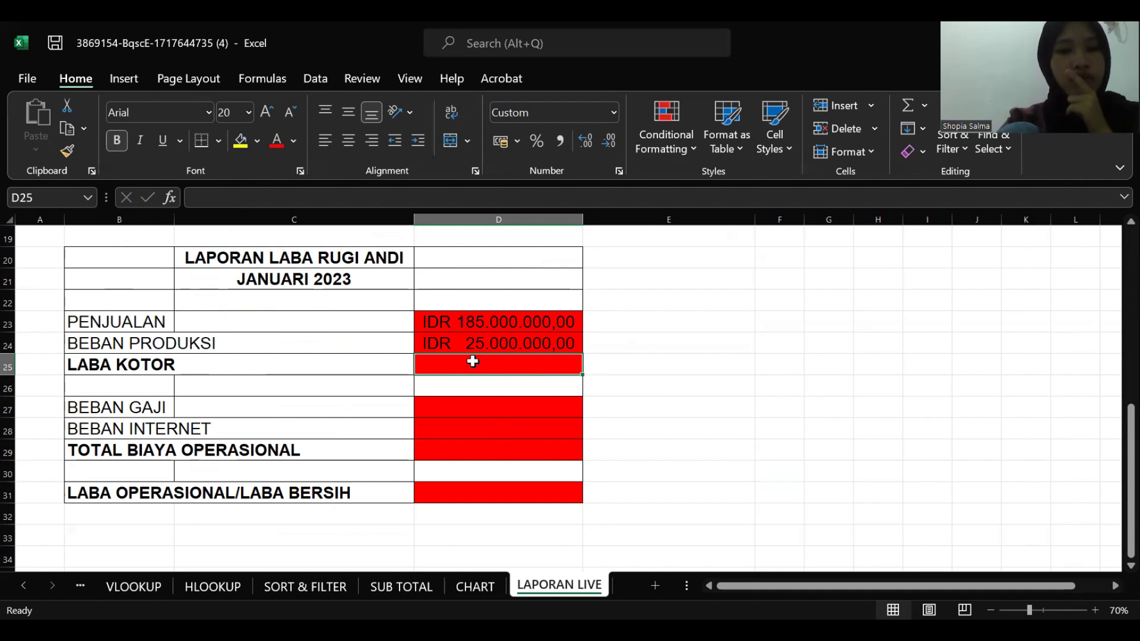
click(395, 195)
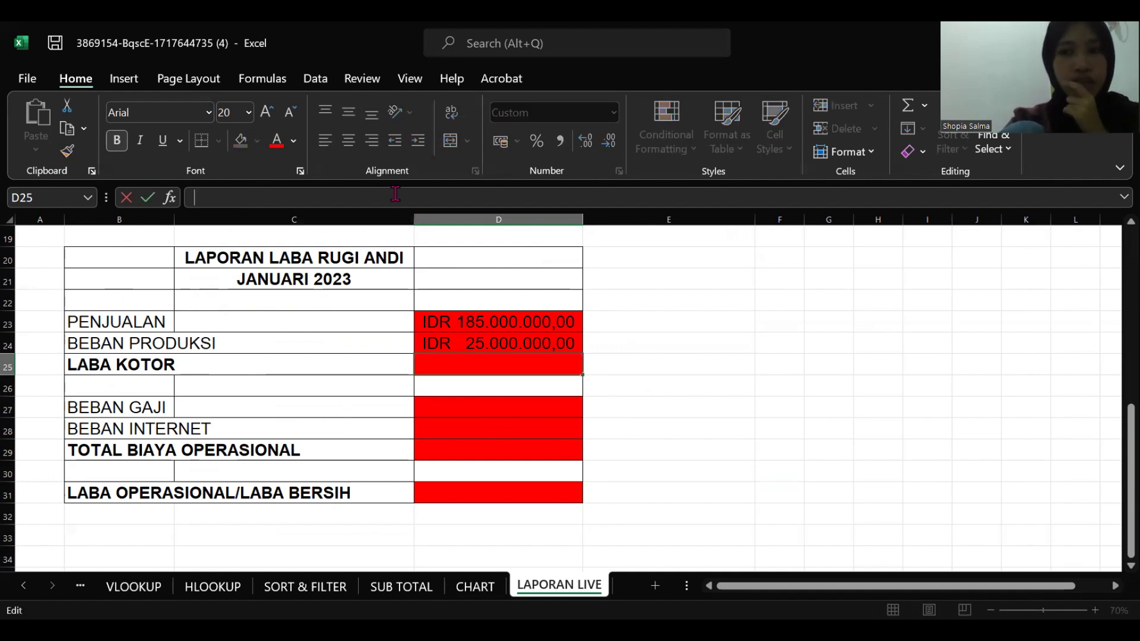
text(=)
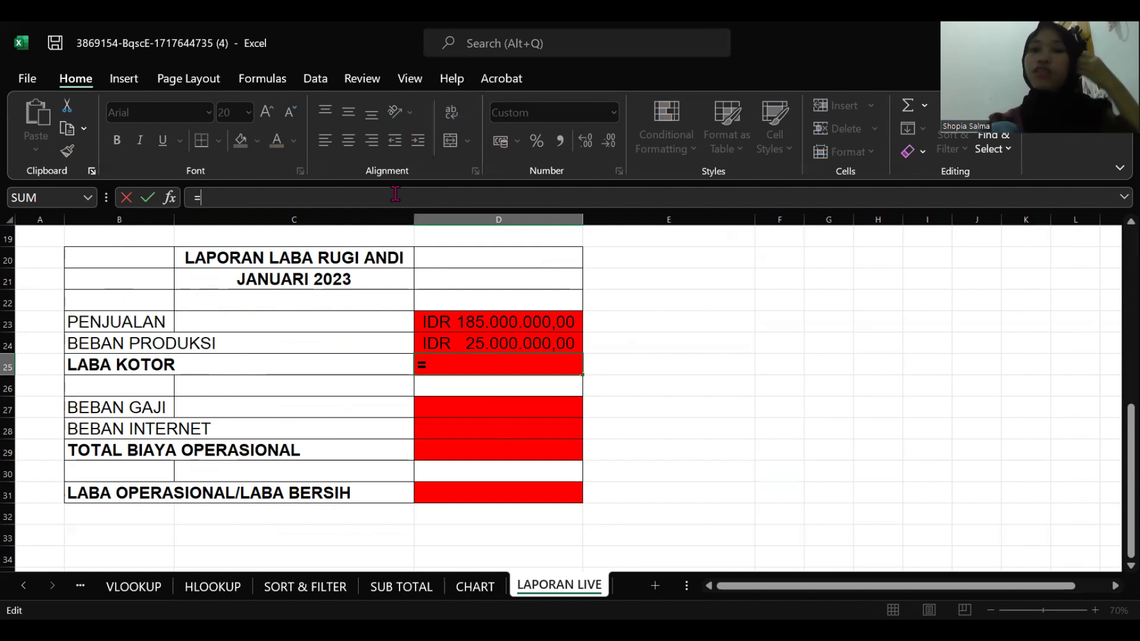
click(471, 323)
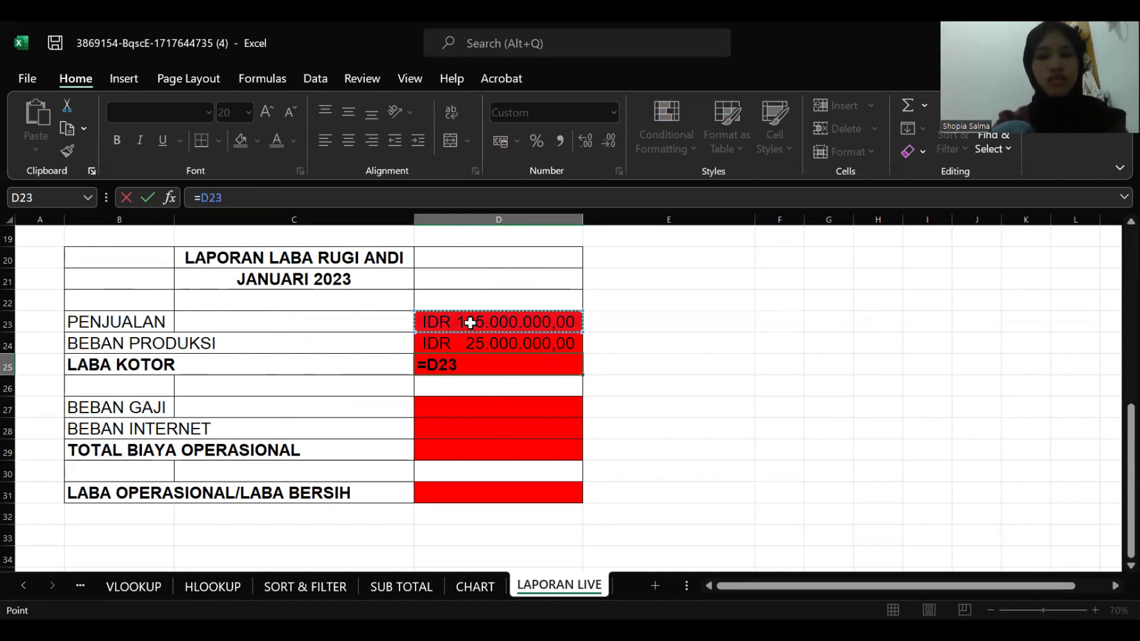
text(-)
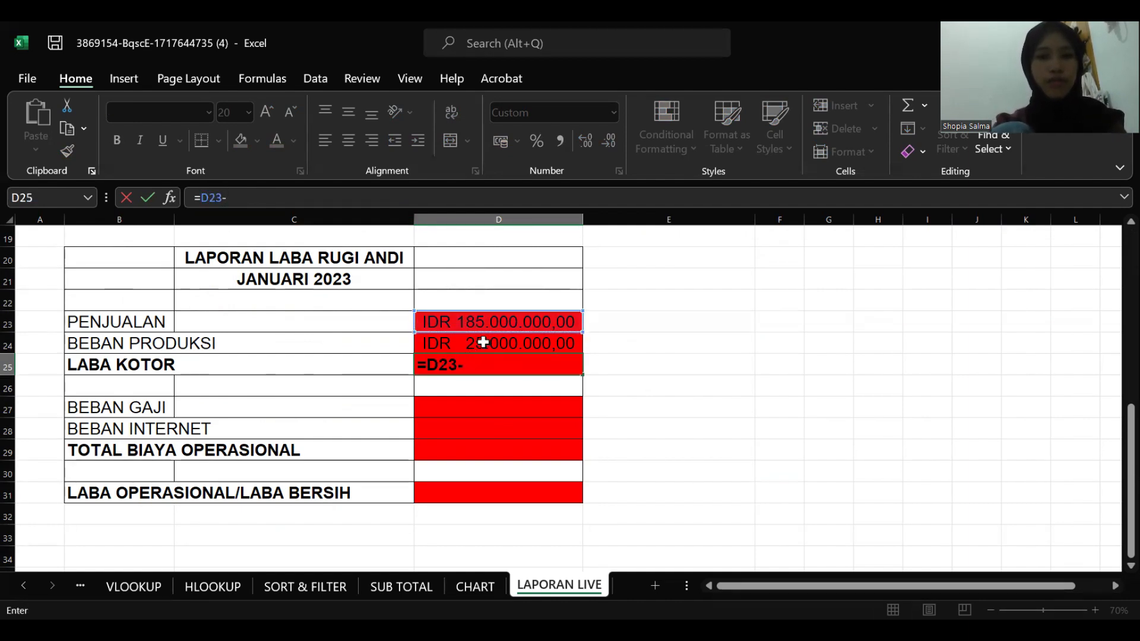
click(482, 343)
key(Return)
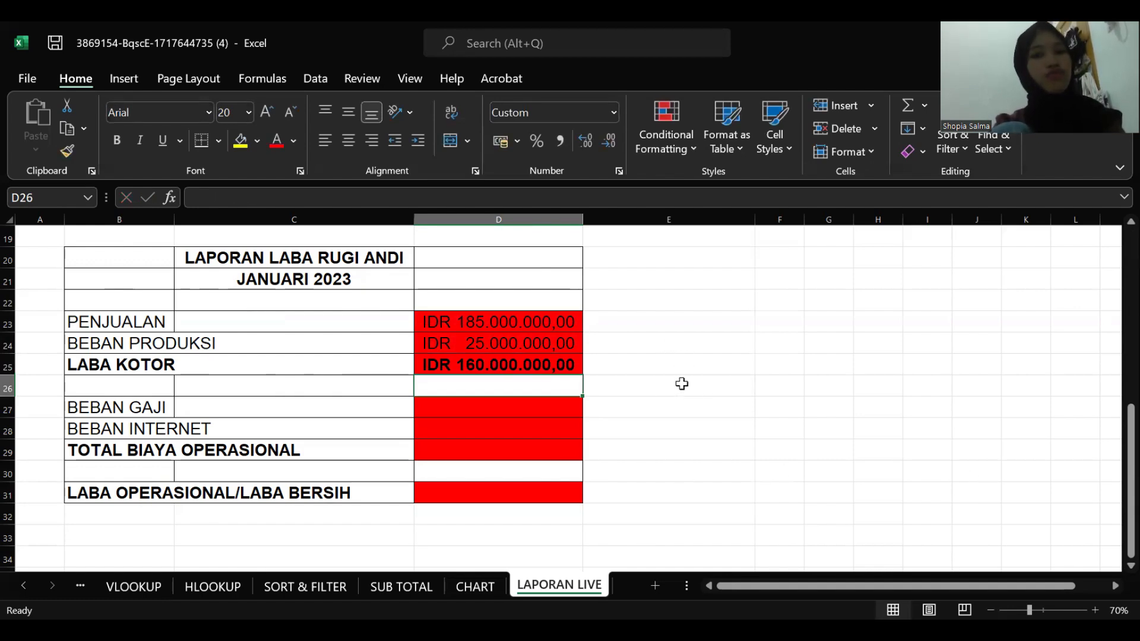
Step: Start a SUMIF formula in the BEBAN GAJI cell D27 with the KODE column D4:D16 as its range
scroll(682, 383, down, 1)
scroll(681, 384, up, 1)
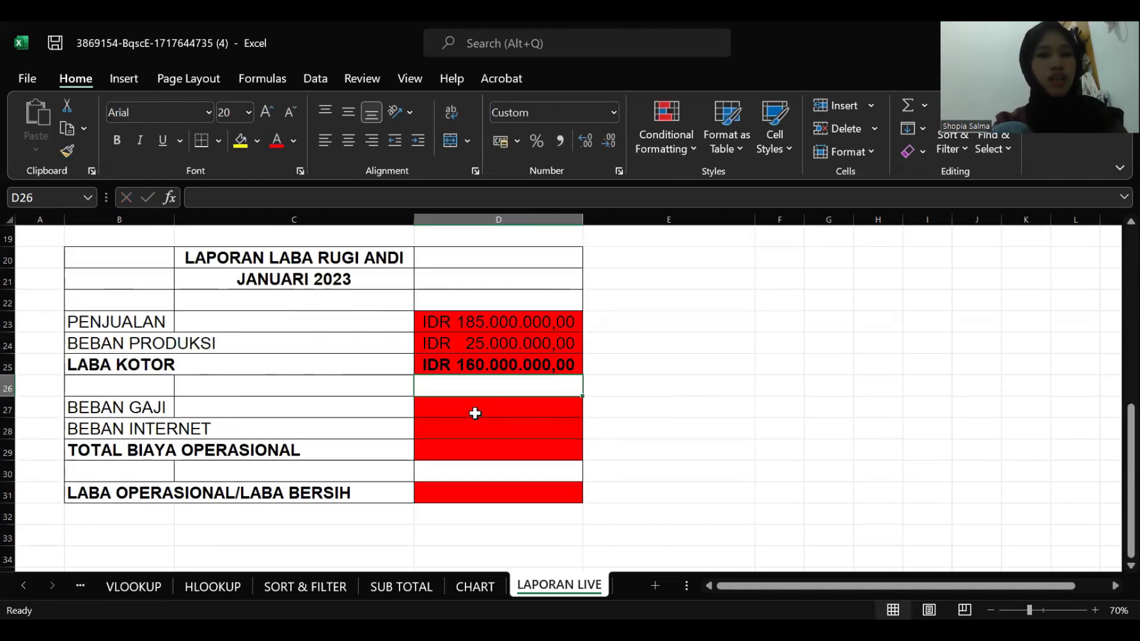
click(462, 408)
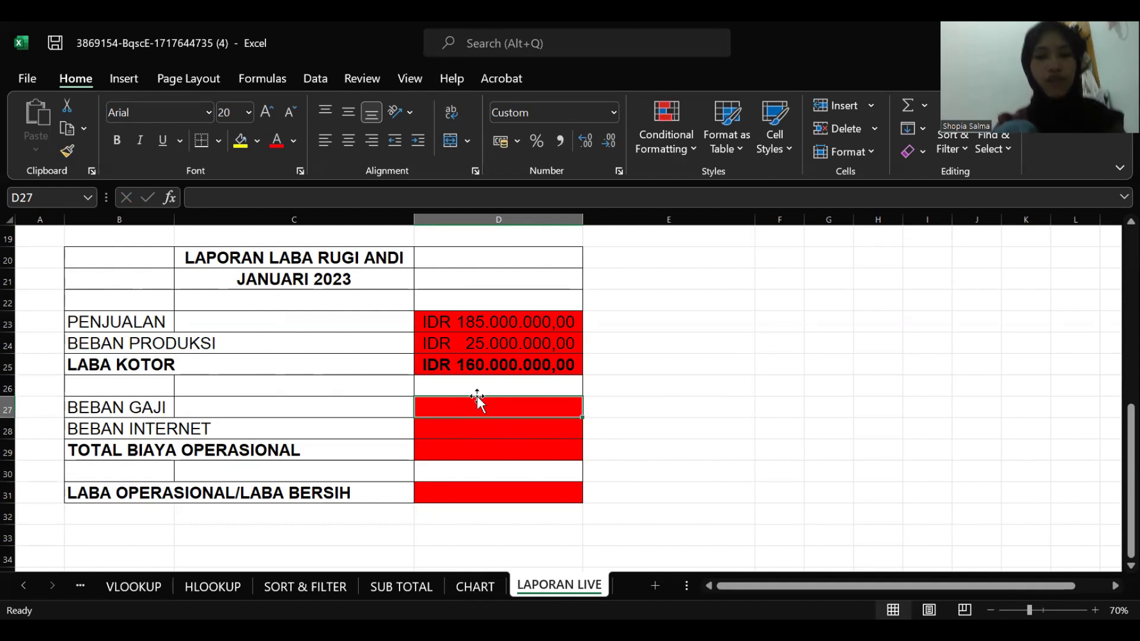
text(=SUMIF)
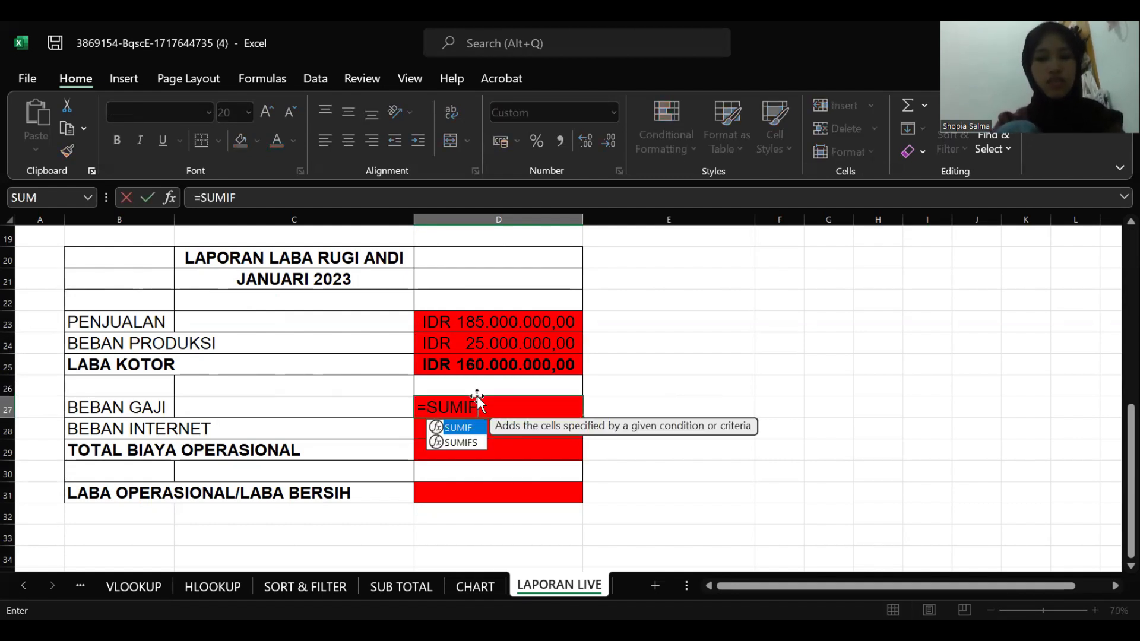
text(()
scroll(457, 325, up, 6)
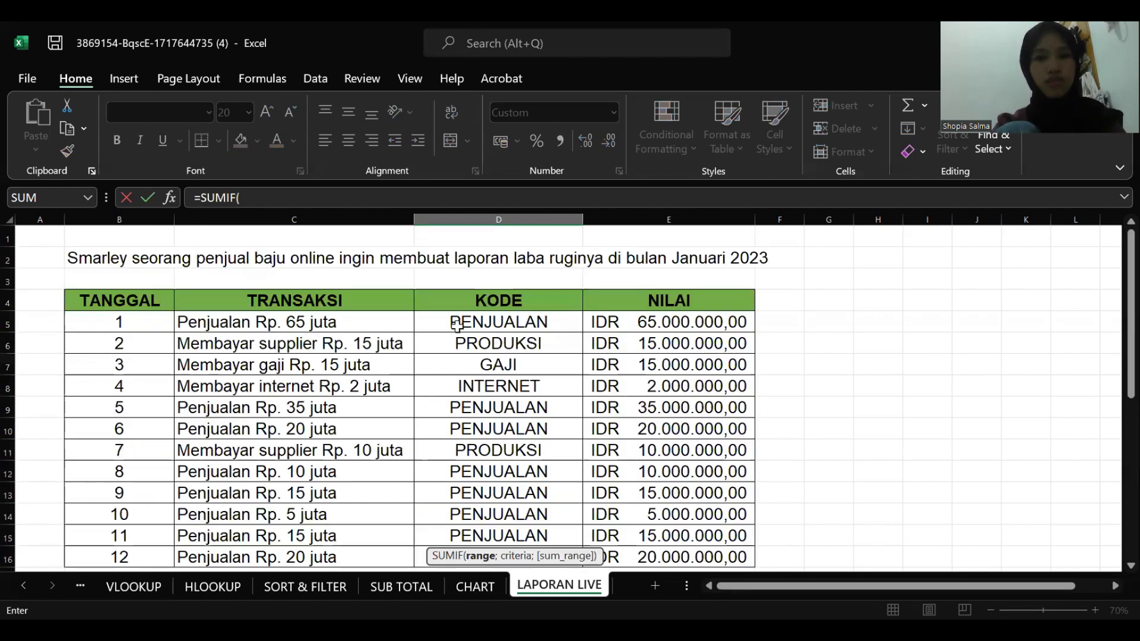
click(440, 304)
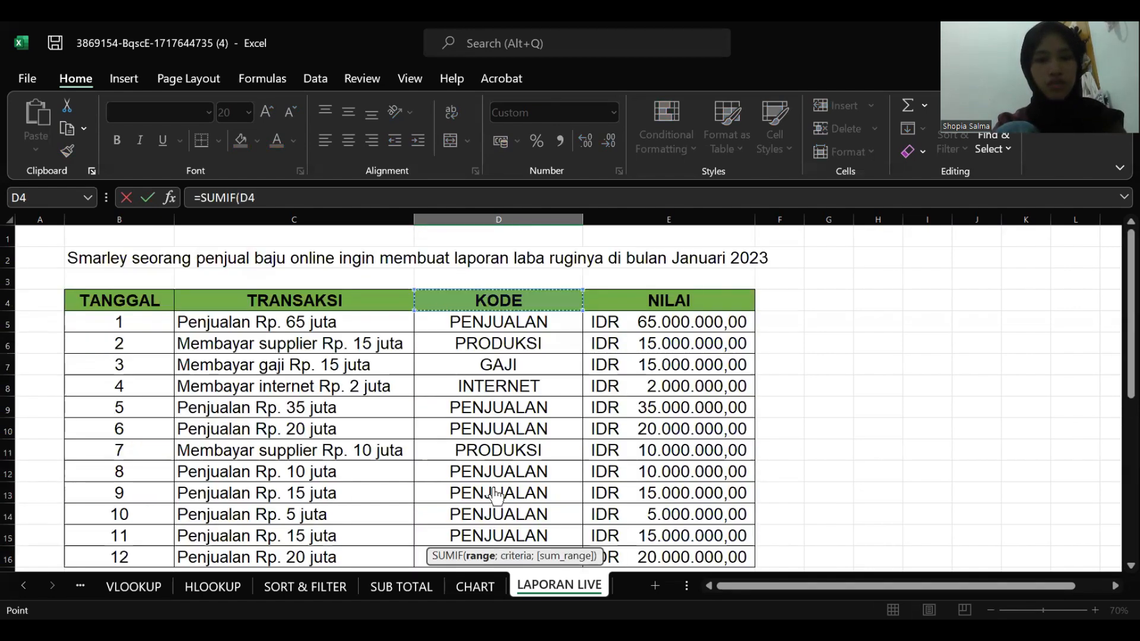
key(ctrl+shift+Down)
scroll(493, 478, down, 6)
text(;)
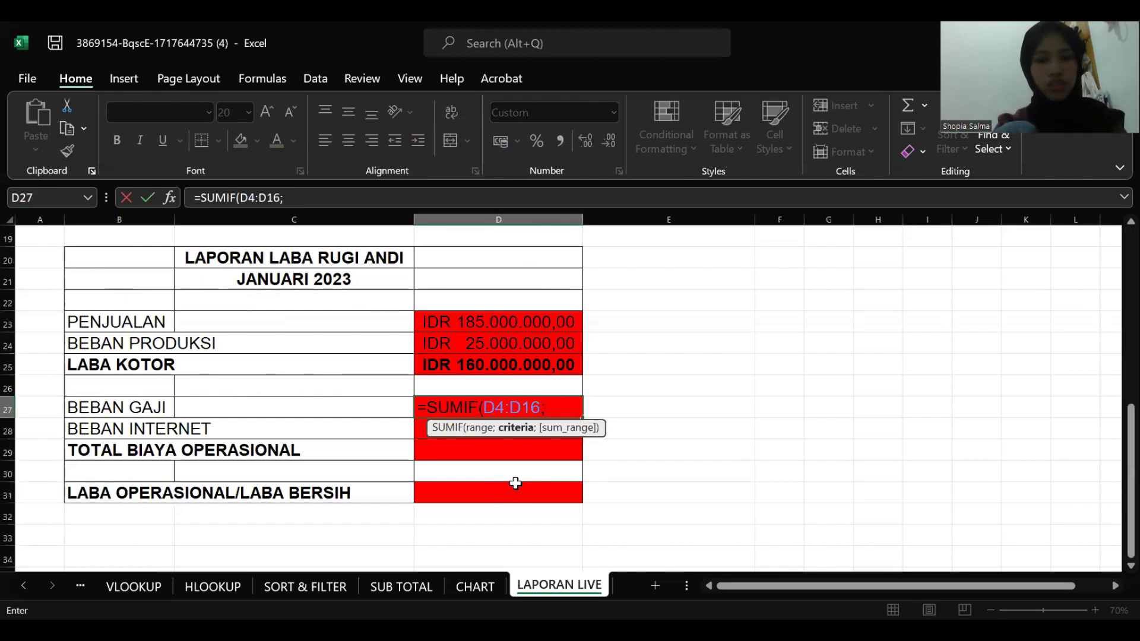
Step: Complete the BEBAN GAJI SUMIF formula with D7 as the criterion and the NILAI column E4:E16 as the sum range
scroll(594, 386, up, 6)
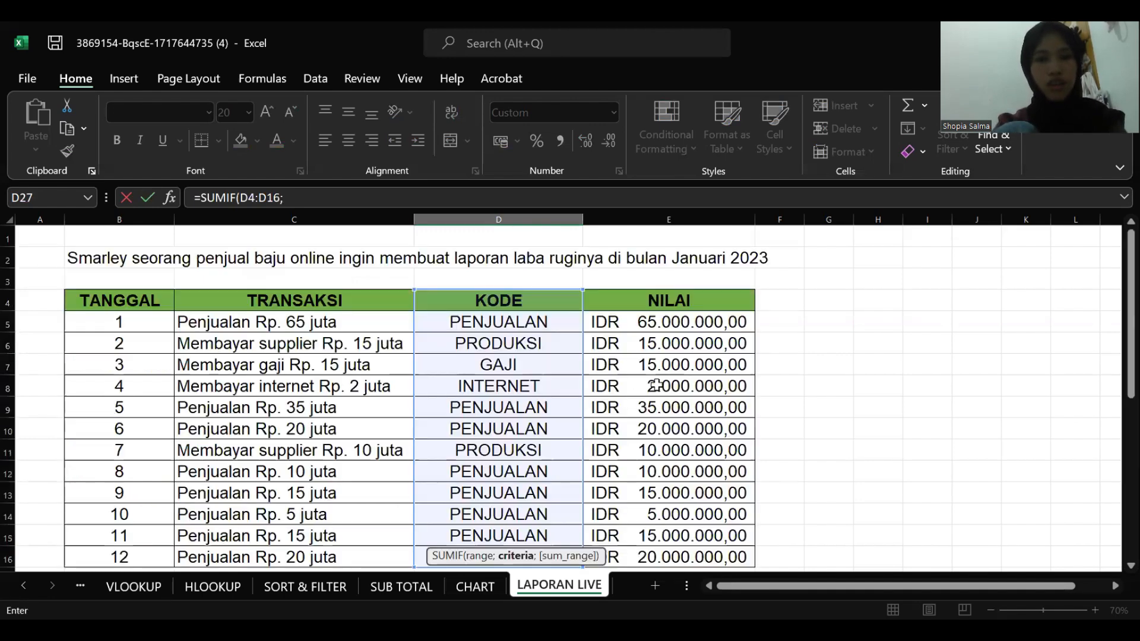
scroll(550, 438, down, 1)
click(514, 297)
scroll(580, 343, down, 4)
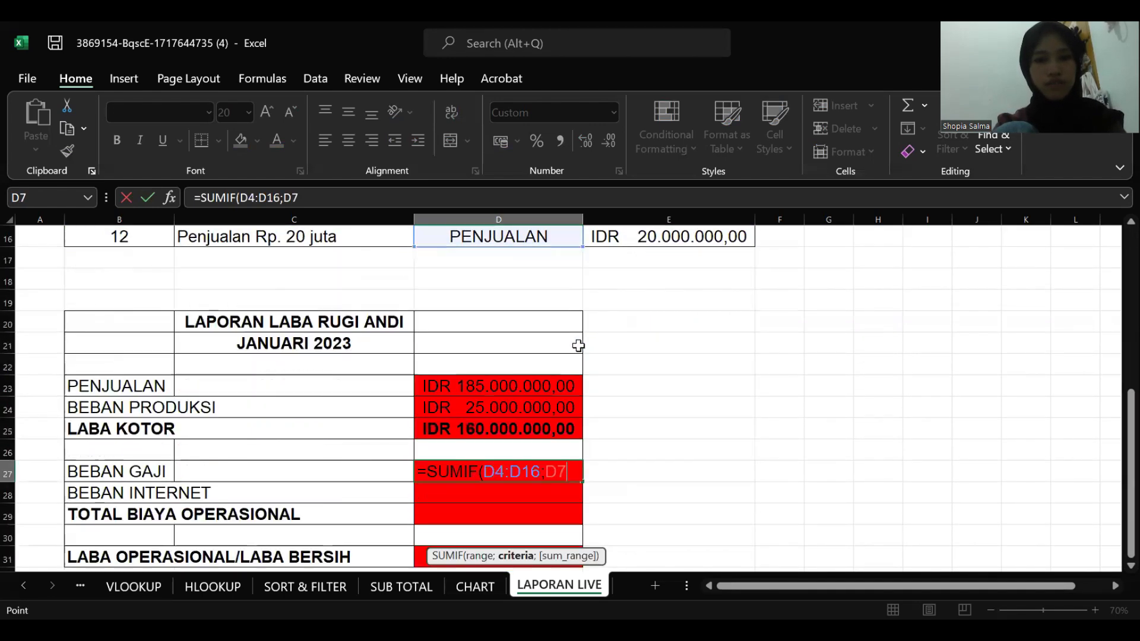
scroll(589, 305, down, 1)
text(;)
scroll(589, 305, up, 5)
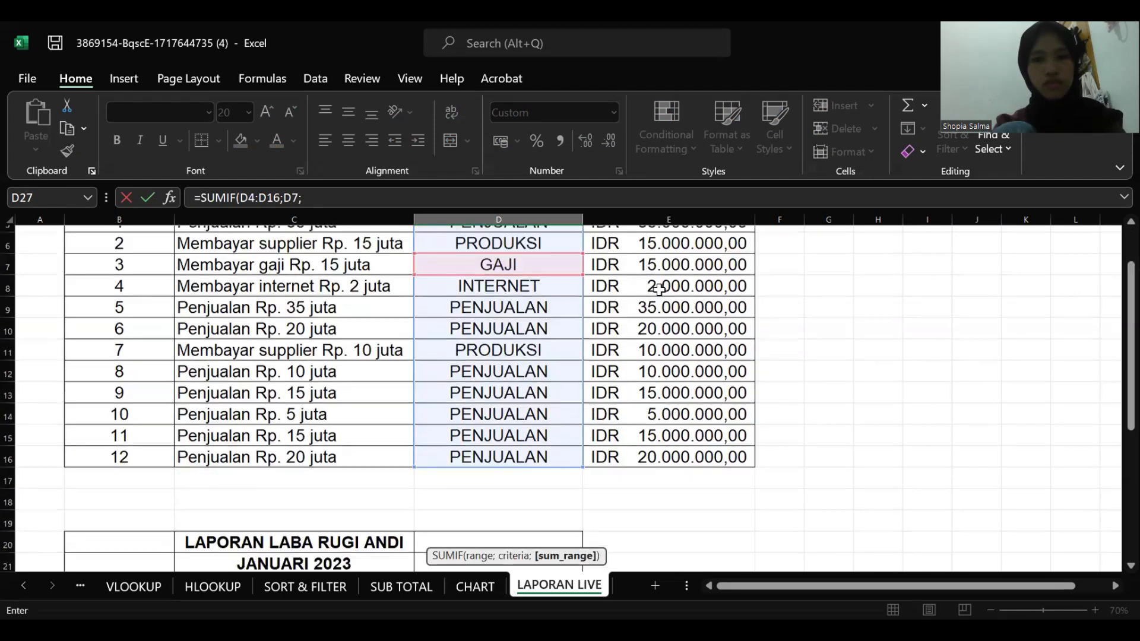
click(604, 240)
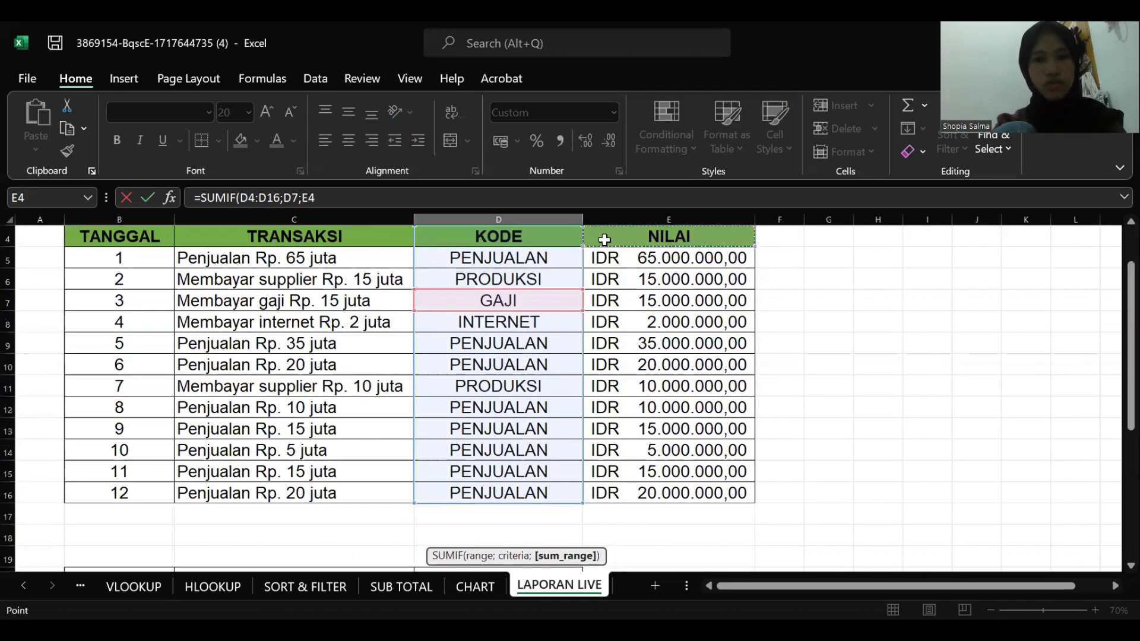
shift+click(654, 499)
key(Return)
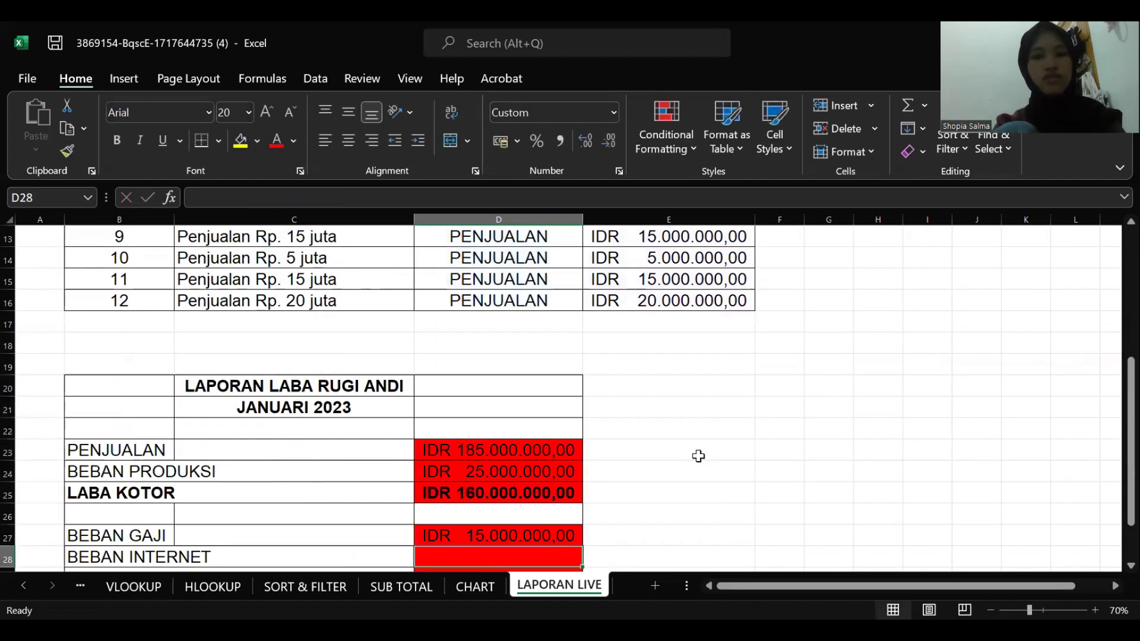
Step: Start a SUMIF formula in the BEBAN INTERNET cell D28 with the KODE column D4:D16 as its range
scroll(653, 463, down, 1)
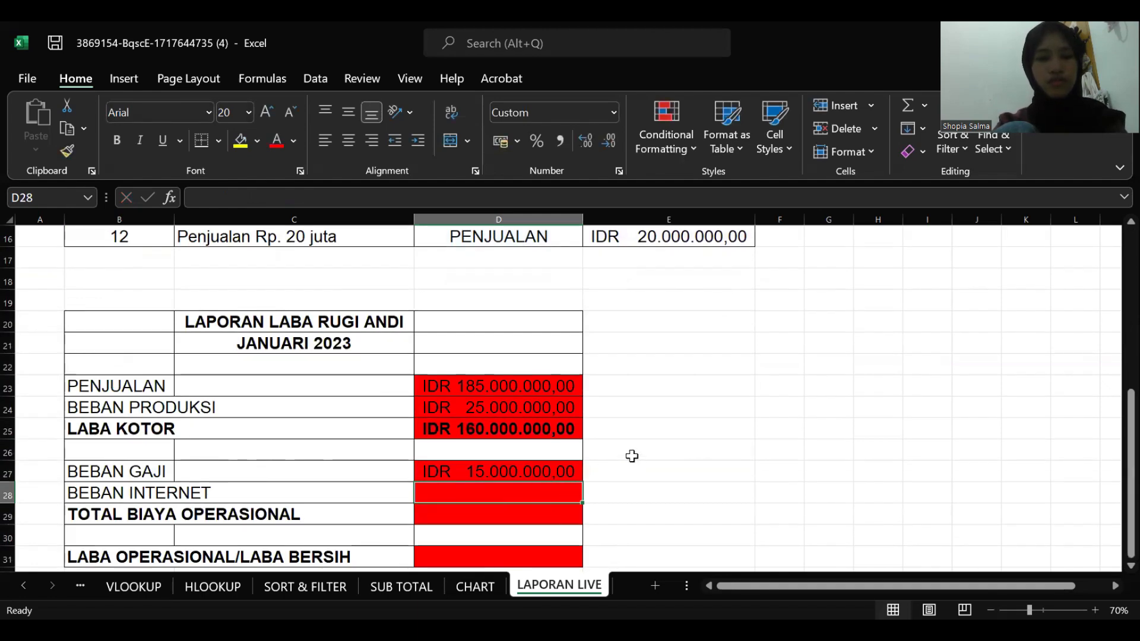
scroll(632, 456, up, 5)
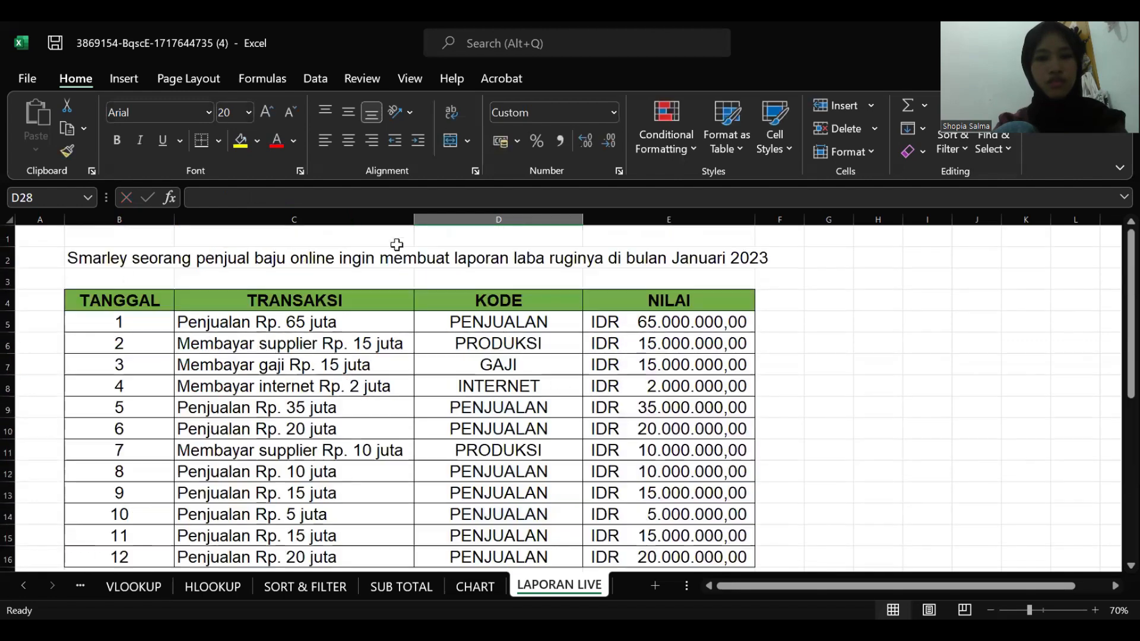
scroll(473, 303, down, 4)
text(=)
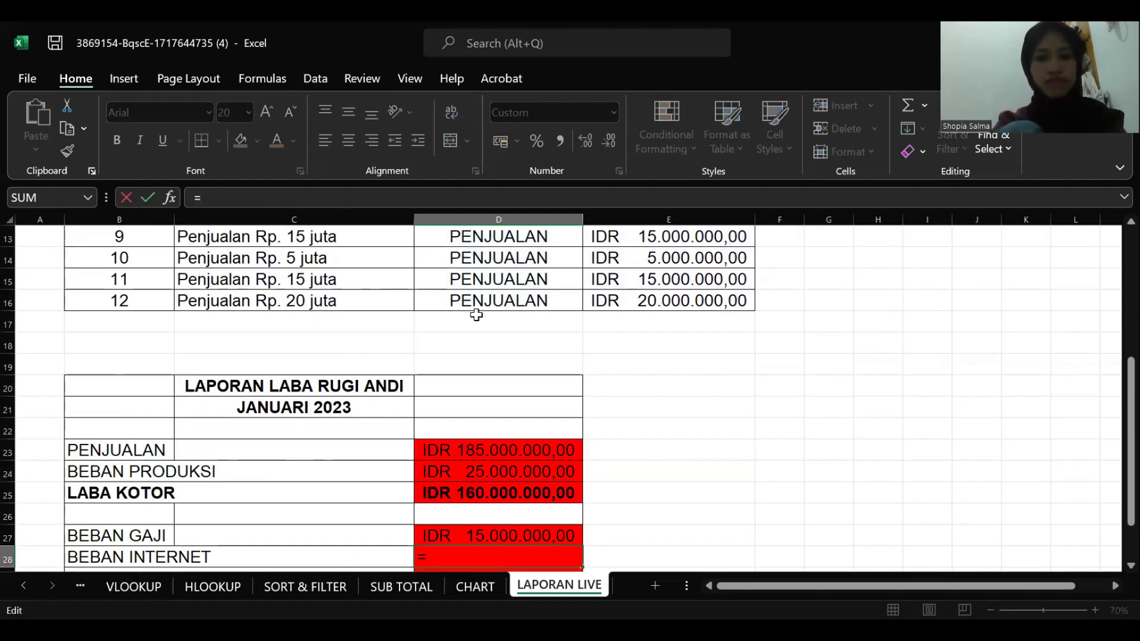
text(SUMIF()
scroll(476, 315, up, 3)
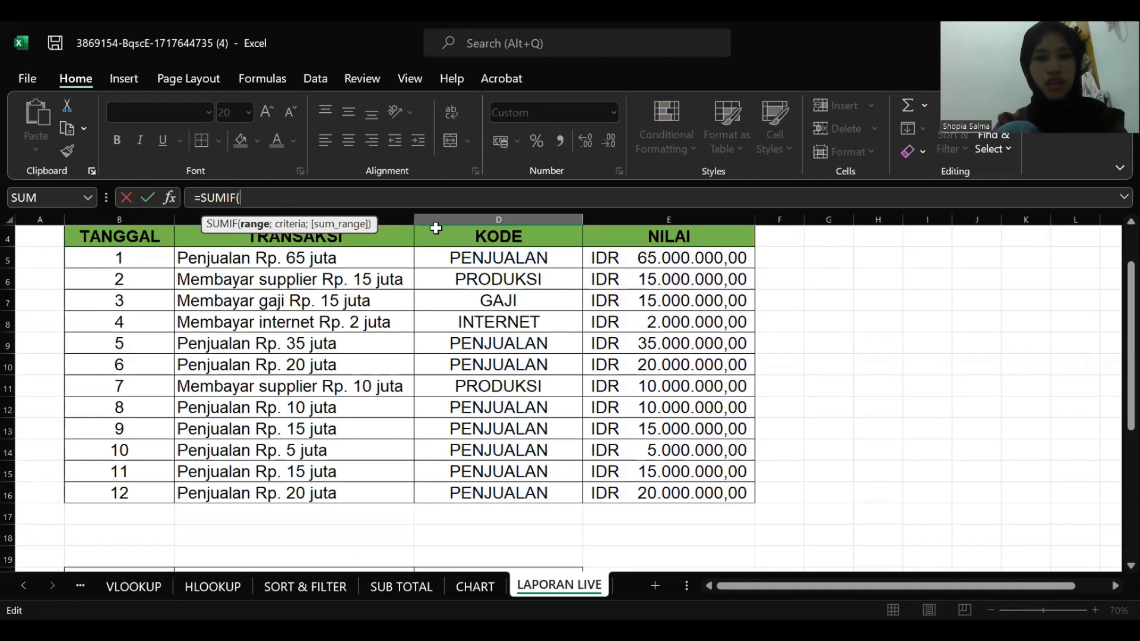
click(440, 244)
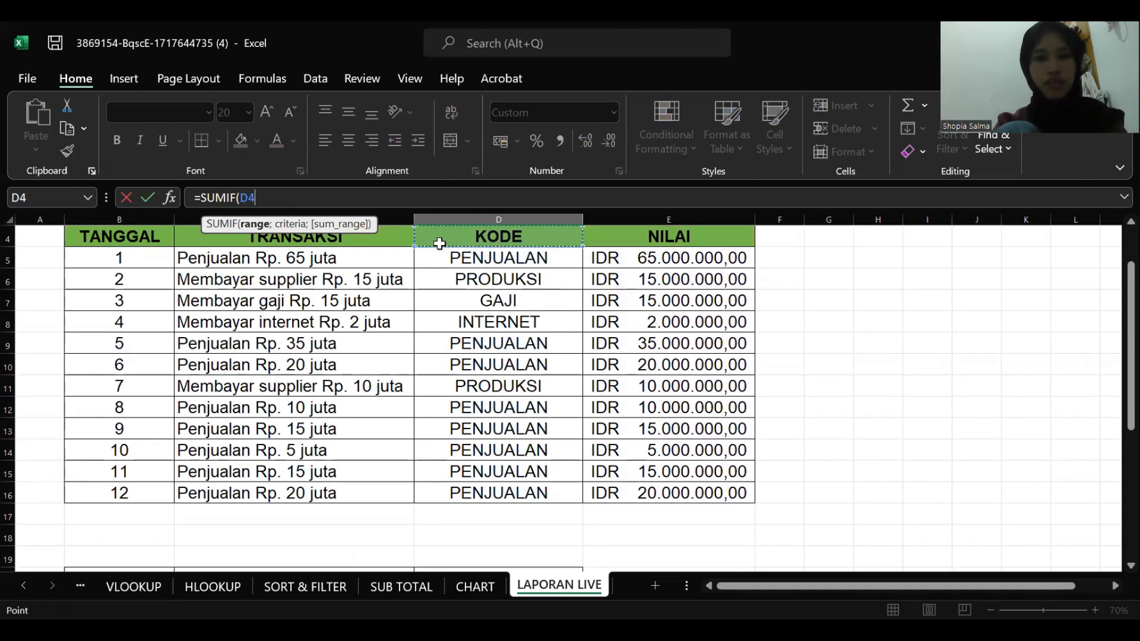
shift+click(476, 491)
scroll(476, 487, up, 1)
text(;)
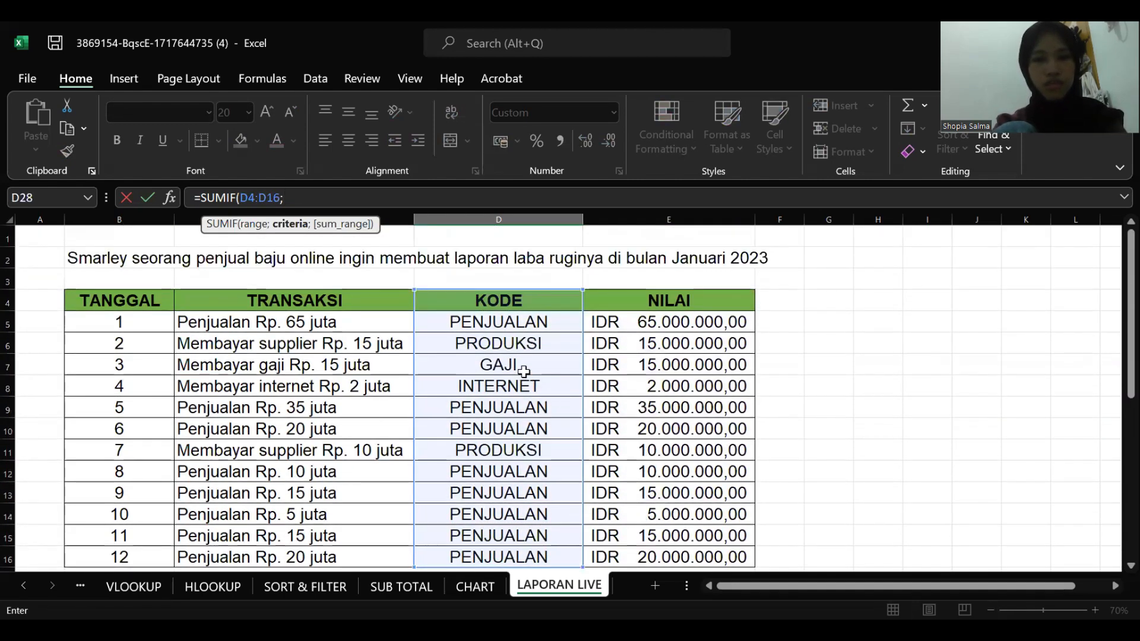
Step: Complete the BEBAN INTERNET SUMIF formula with D8 as the criterion and the NILAI column E4:E16 as the sum range
scroll(524, 372, down, 4)
scroll(523, 374, up, 3)
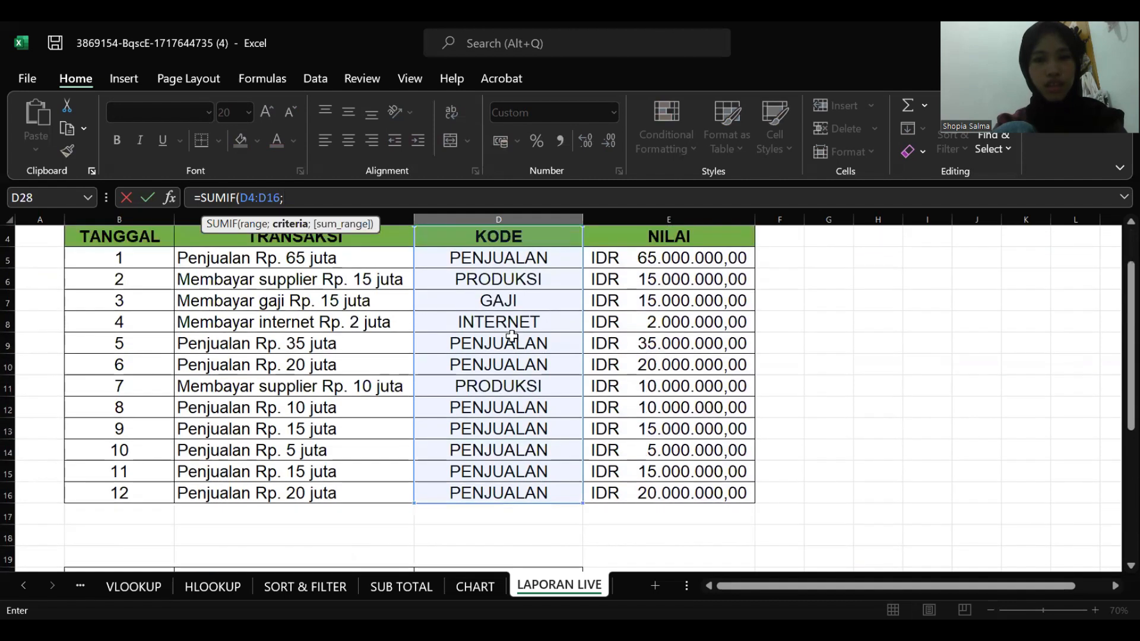
click(526, 322)
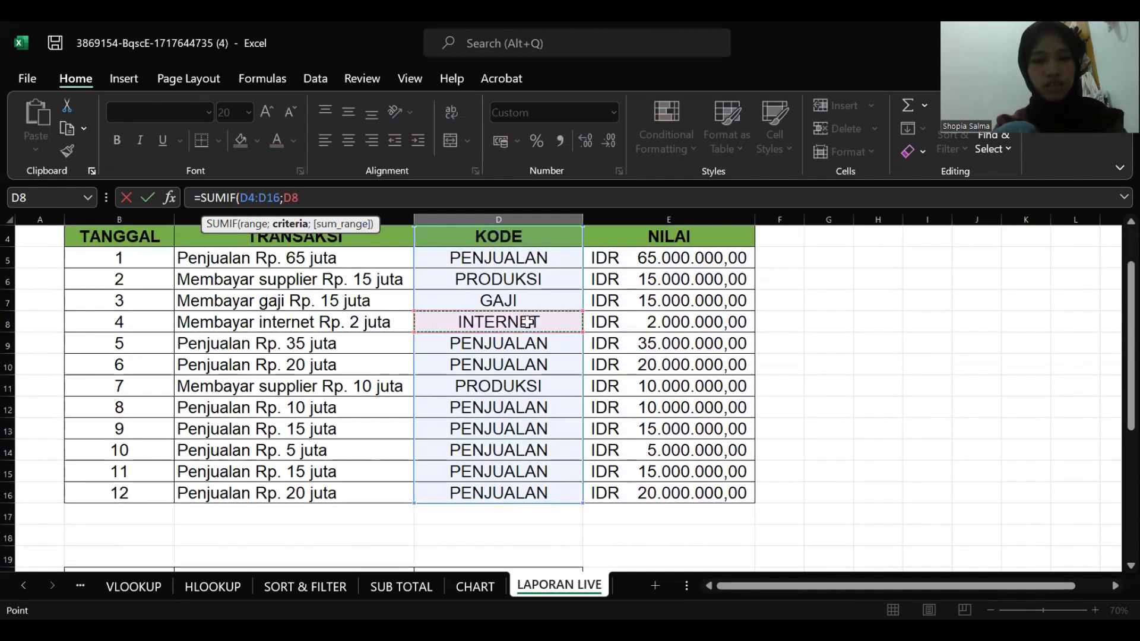
text(;)
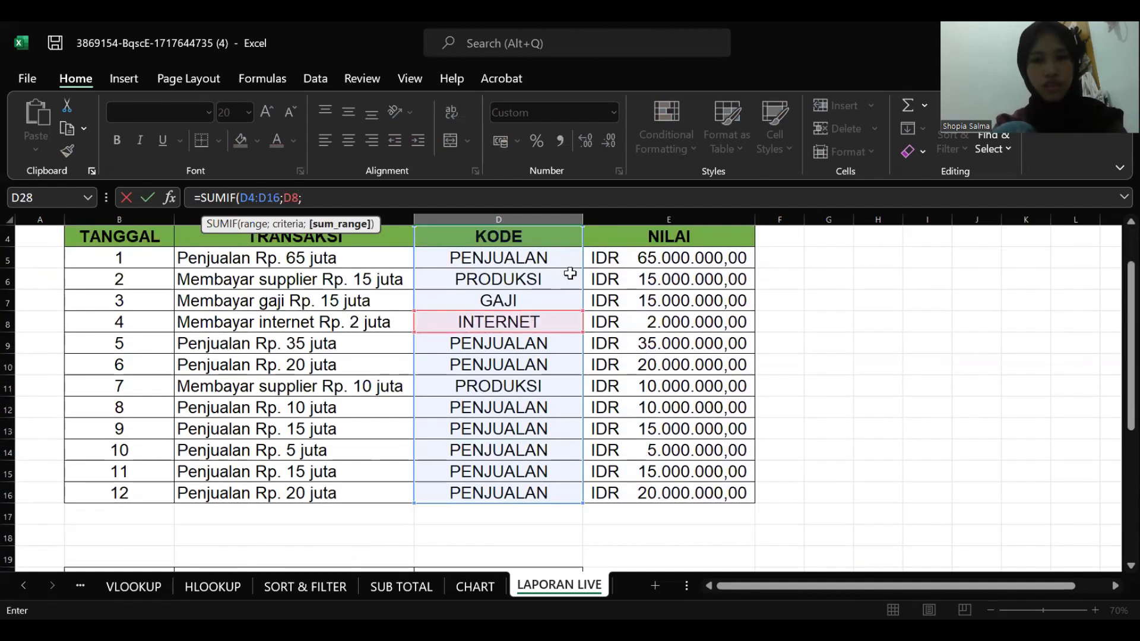
click(598, 239)
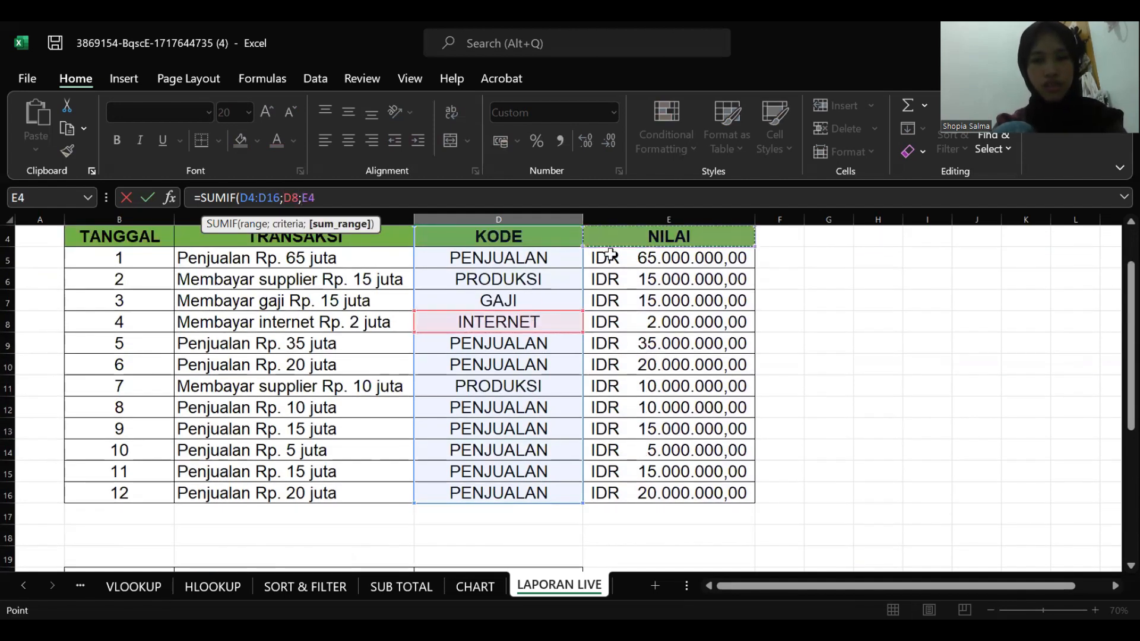
shift+click(661, 498)
key(Return)
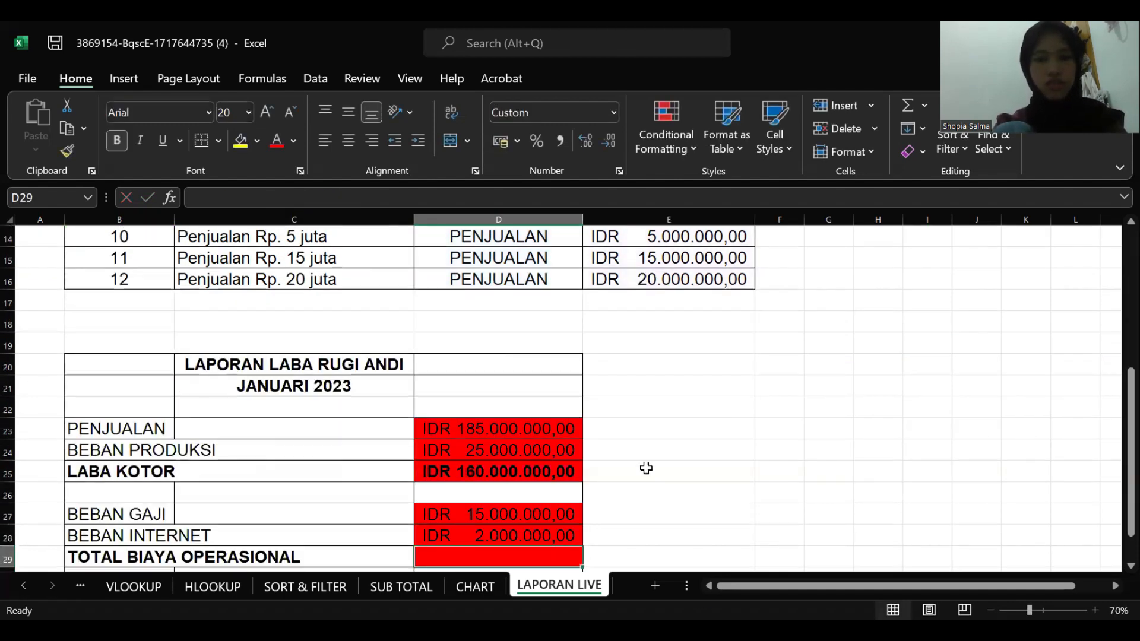
Step: Calculate TOTAL BIAYA OPERASIONAL in D29 by adding BEBAN GAJI and BEBAN INTERNET with the formula =D27+D28
scroll(646, 469, down, 1)
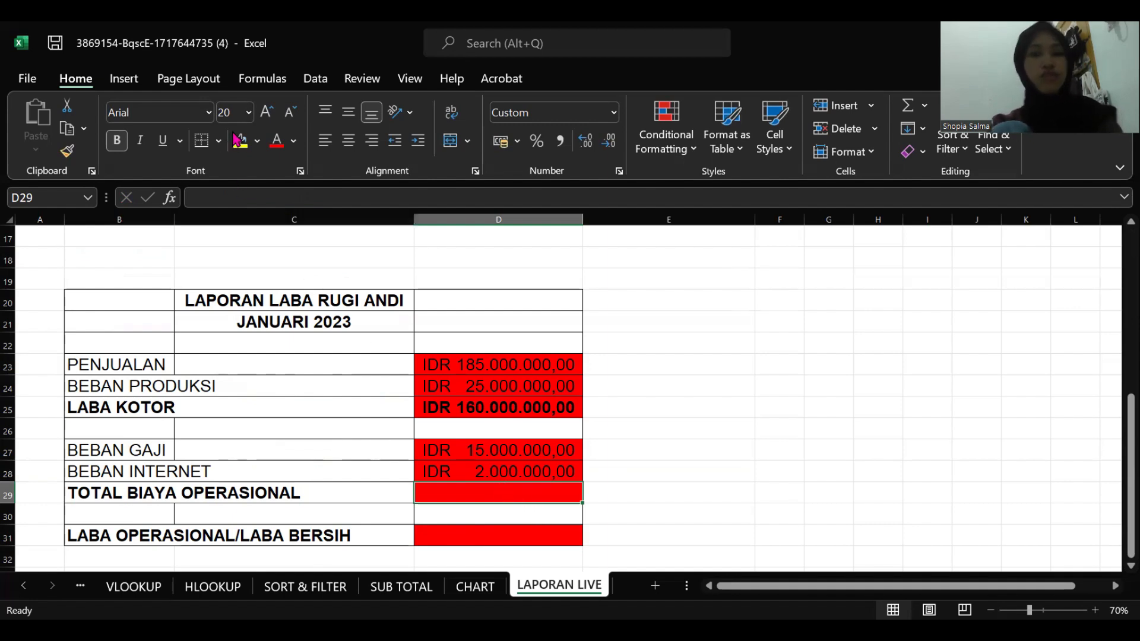
click(268, 198)
text(=)
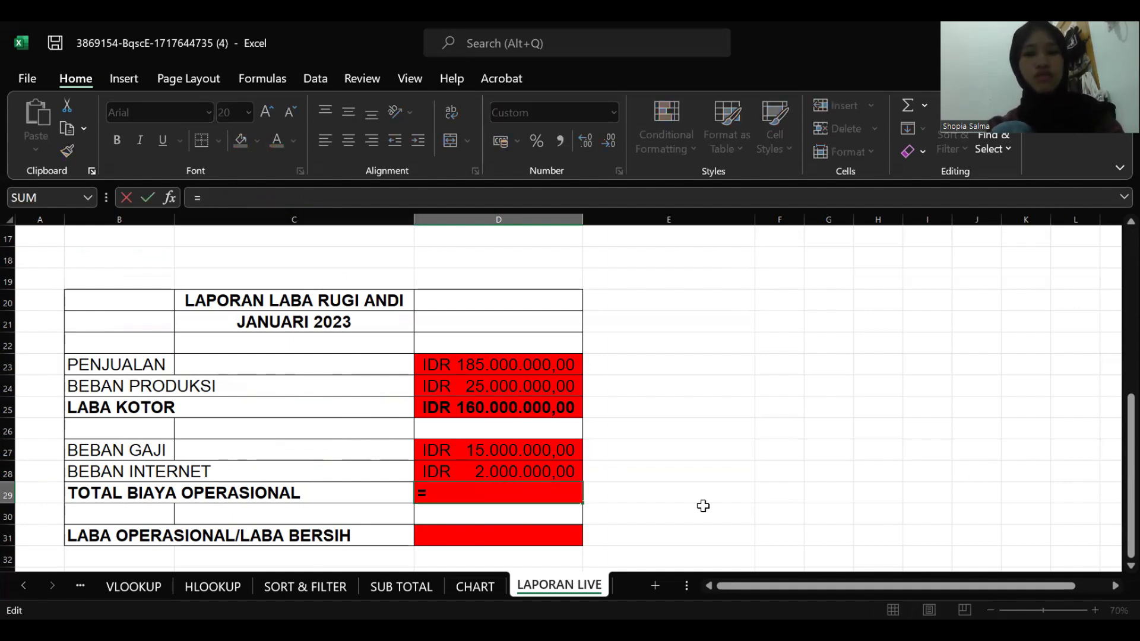
click(550, 453)
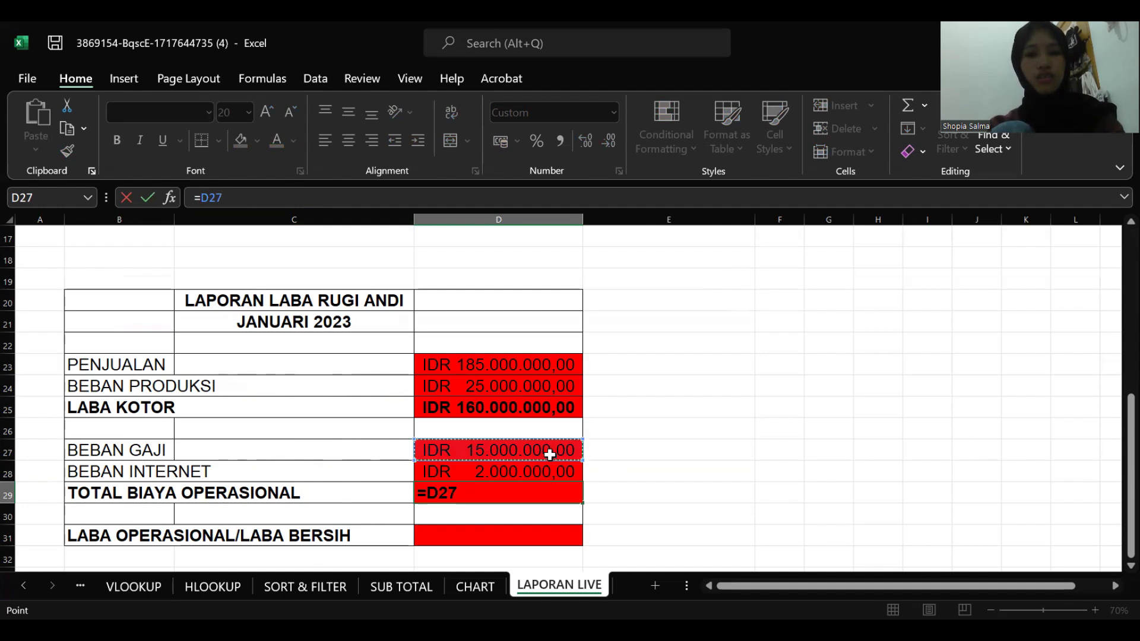
text(+)
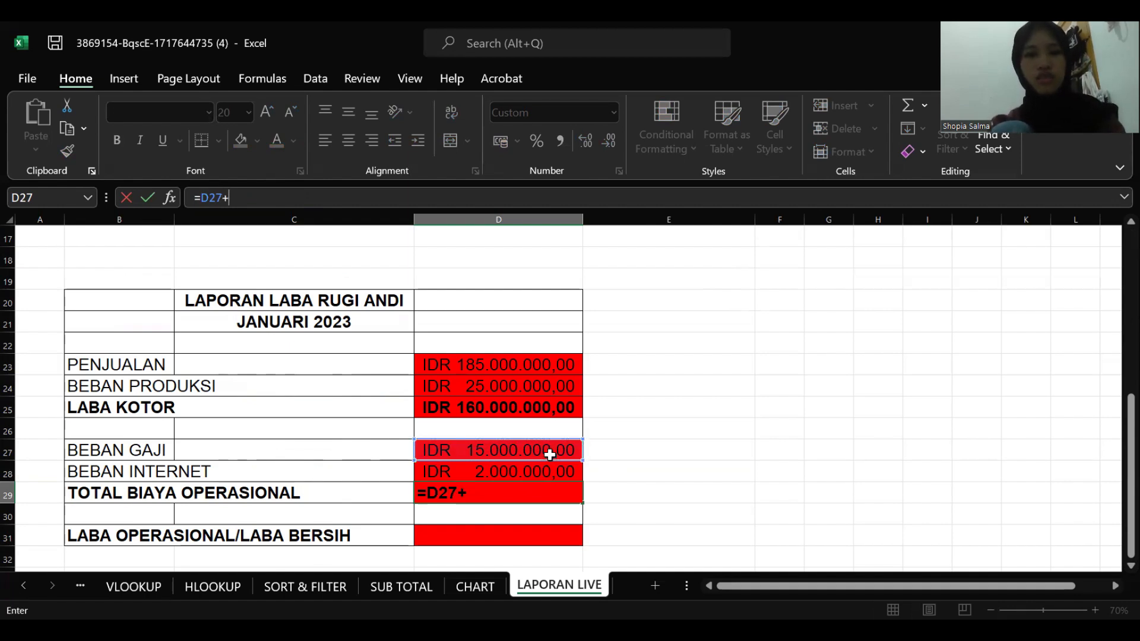
click(554, 469)
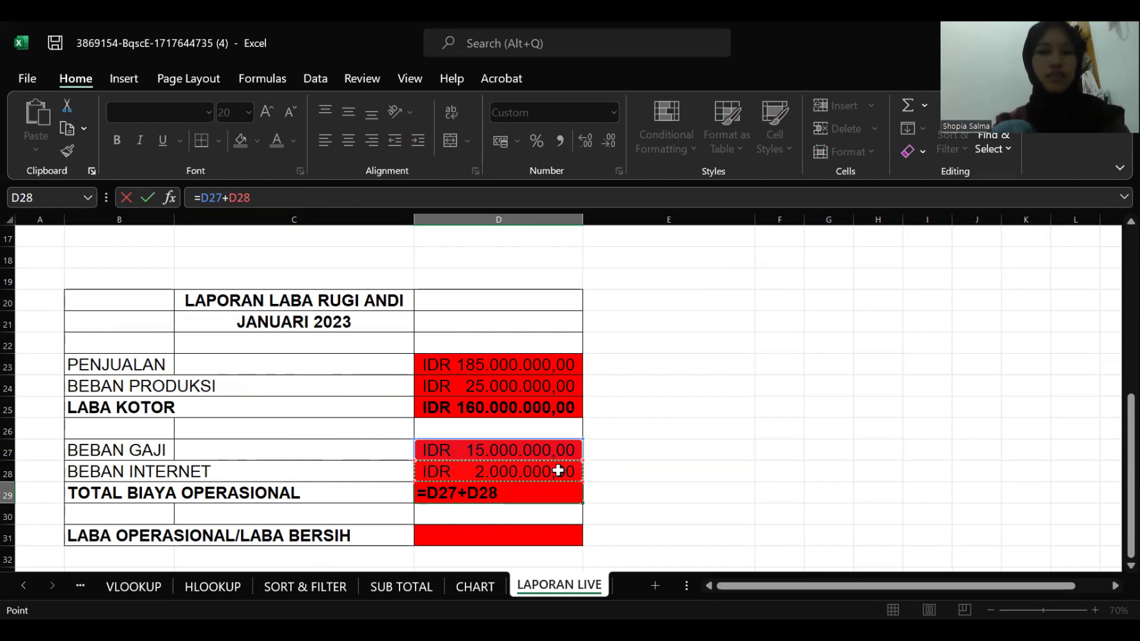
key(Return)
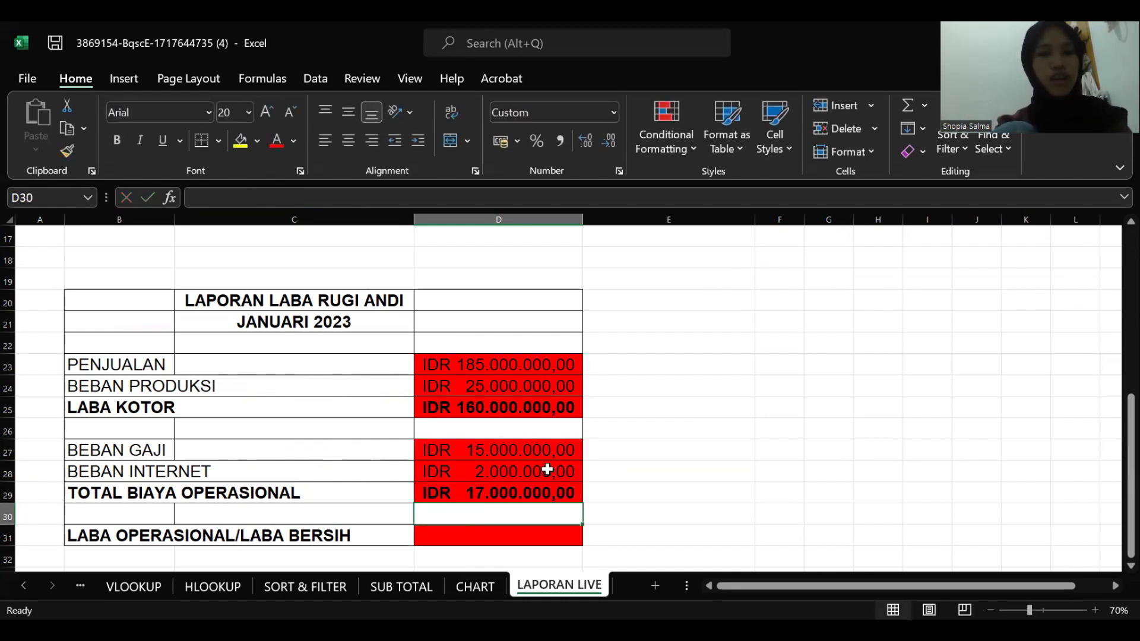
scroll(547, 470, down, 2)
scroll(546, 470, up, 1)
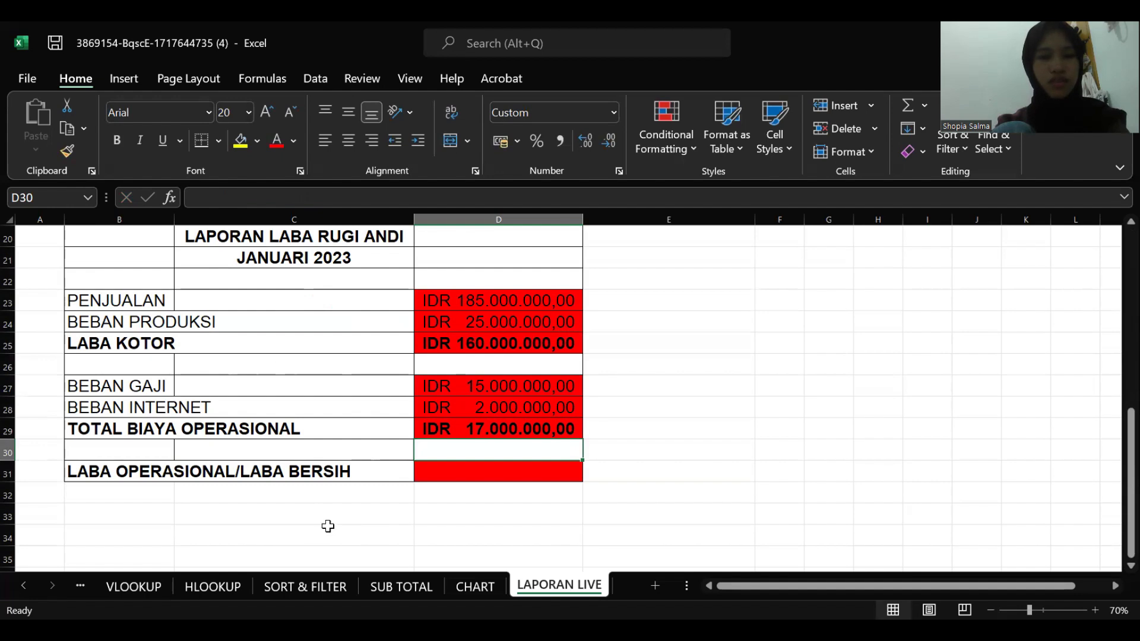
Step: Calculate LABA OPERASIONAL/LABA BERSIH in D31 by subtracting TOTAL BIAYA OPERASIONAL from LABA KOTOR with the formula =D25-D29
click(471, 476)
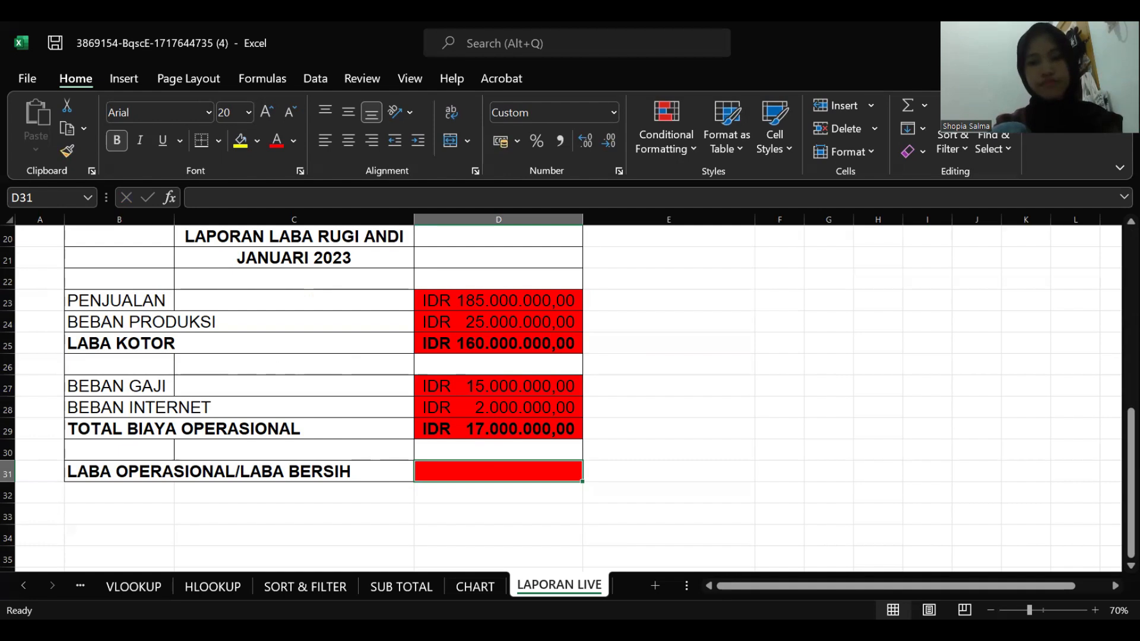
click(850, 559)
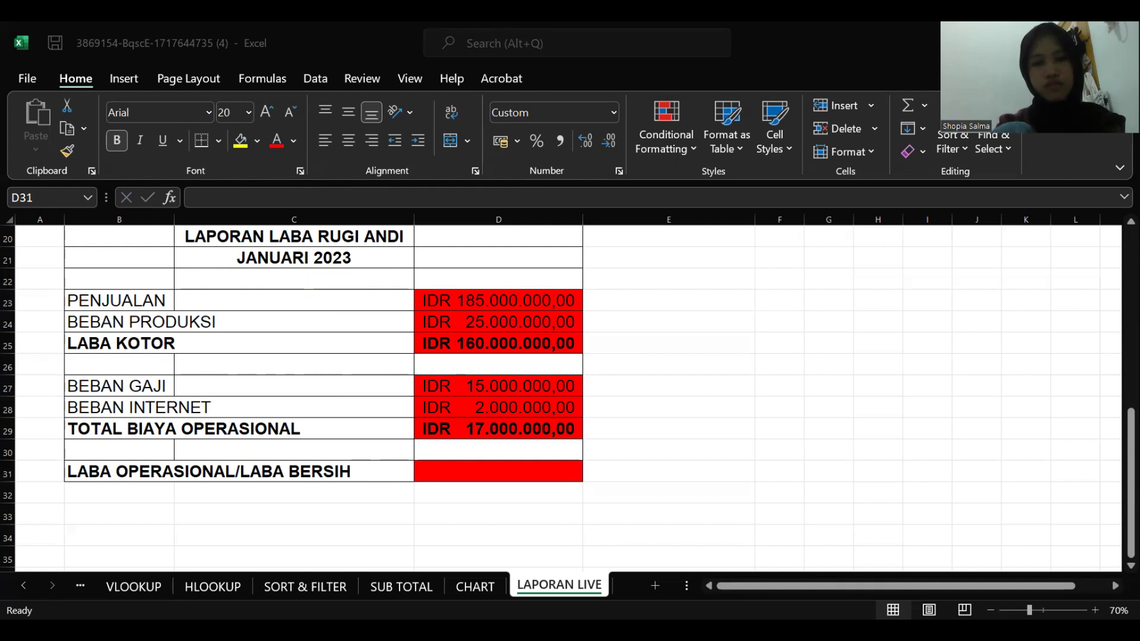
click(417, 206)
text(=)
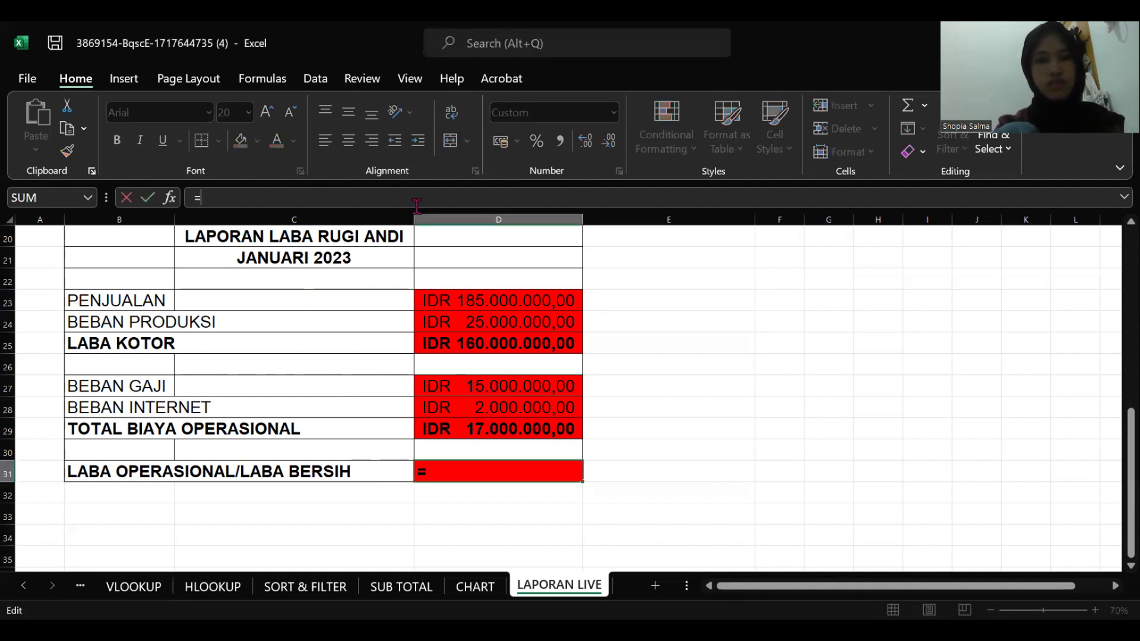
click(544, 342)
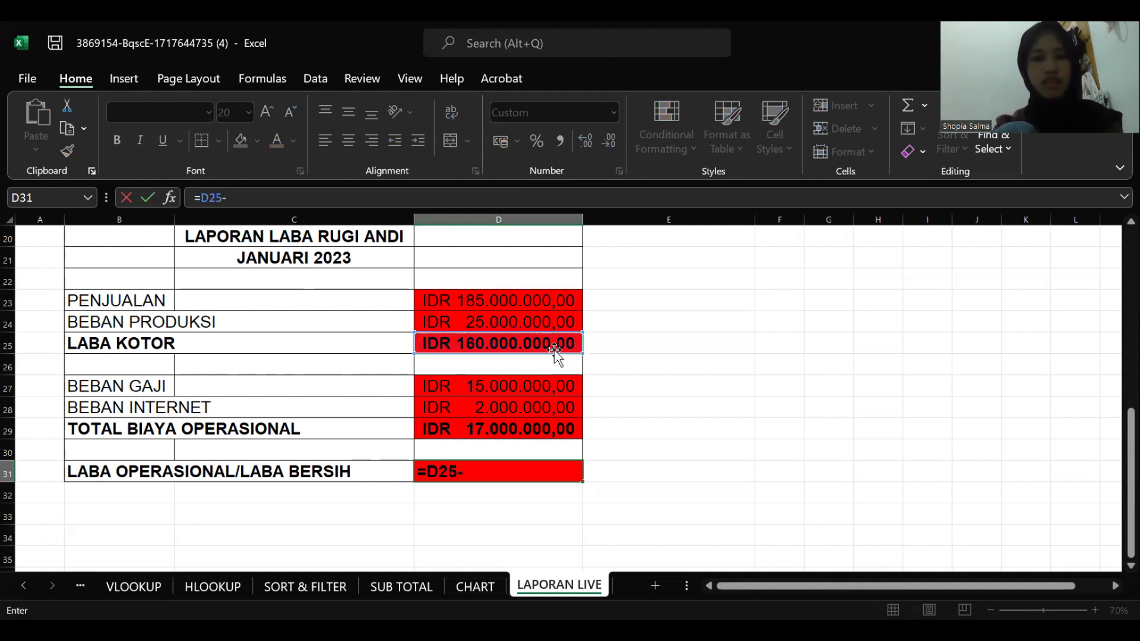
click(510, 421)
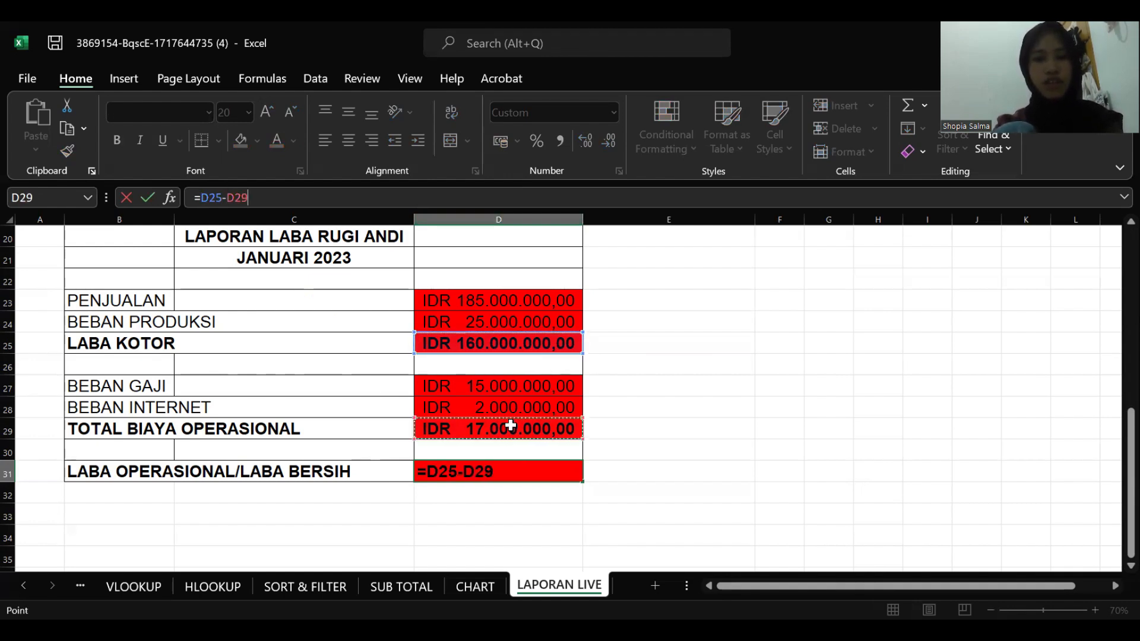
key(Return)
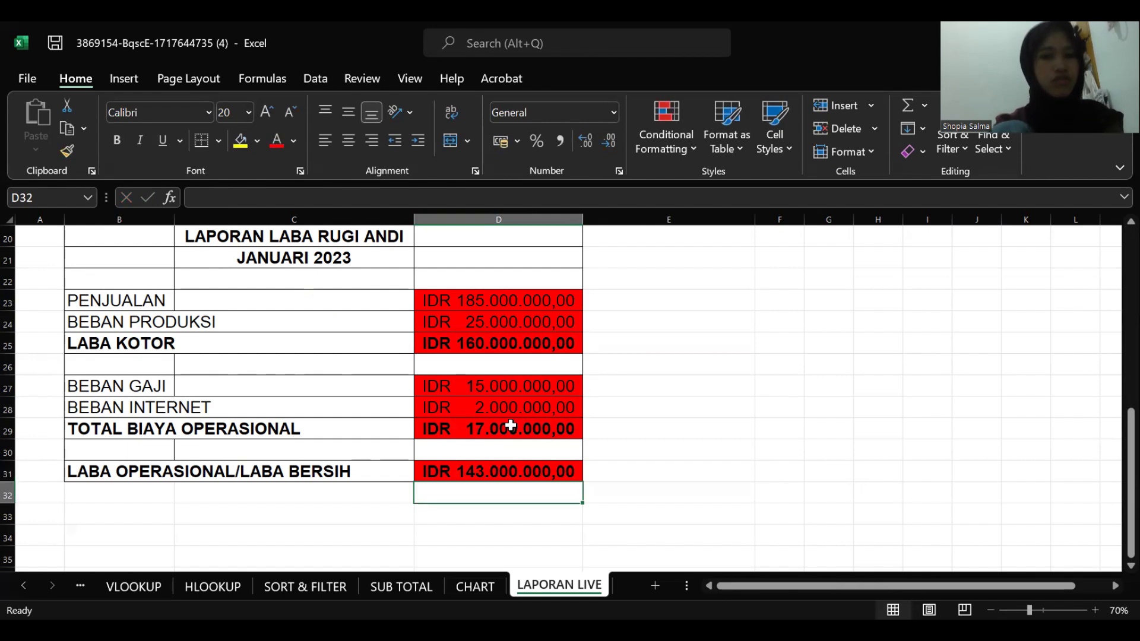